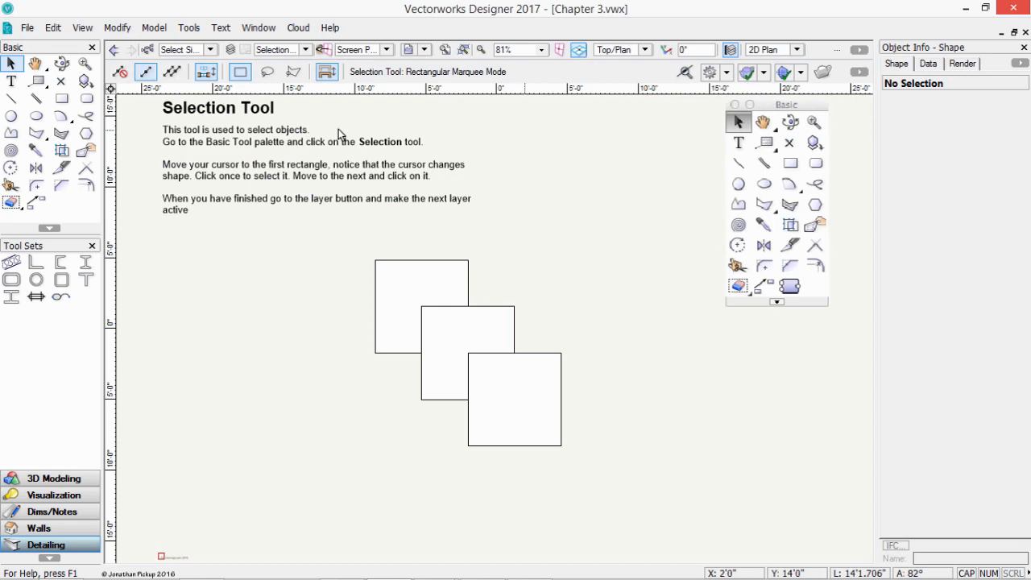
# - With the Selection tool, select each square individually, then marquee-select the top two, and open the layer list
pyautogui.click(12, 65)
pyautogui.click(386, 271)
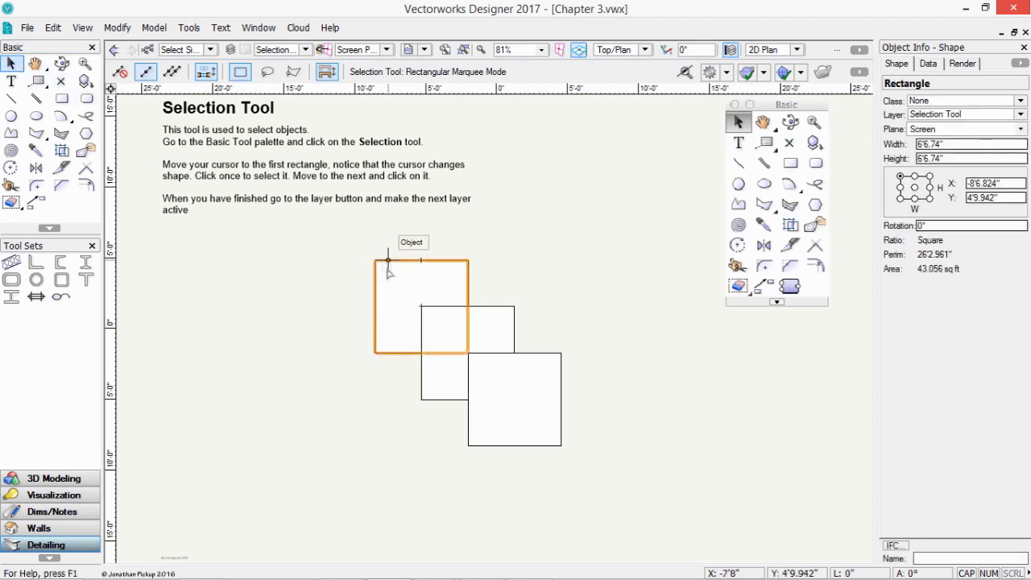
pyautogui.click(496, 329)
pyautogui.click(495, 329)
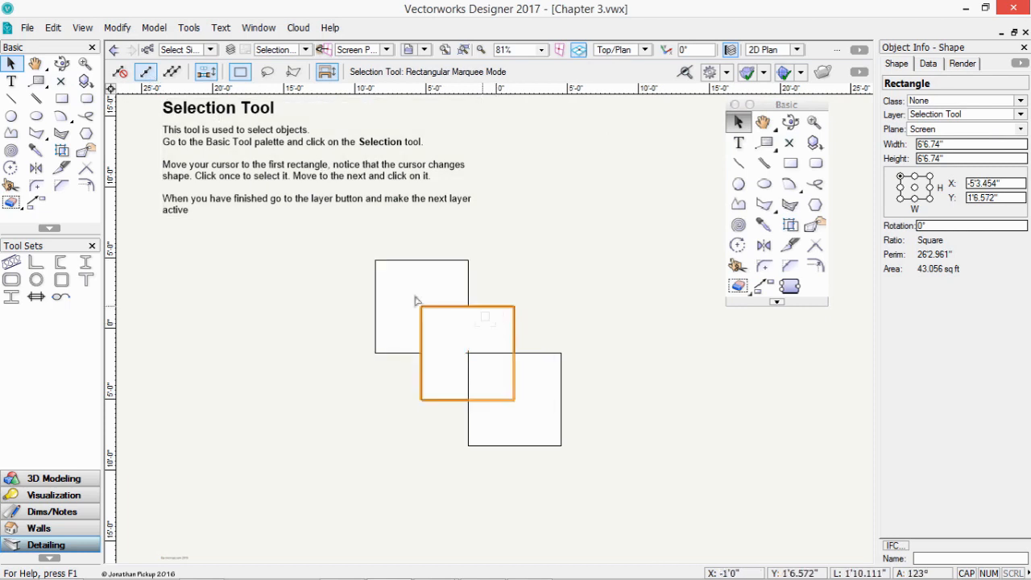
pyautogui.click(388, 288)
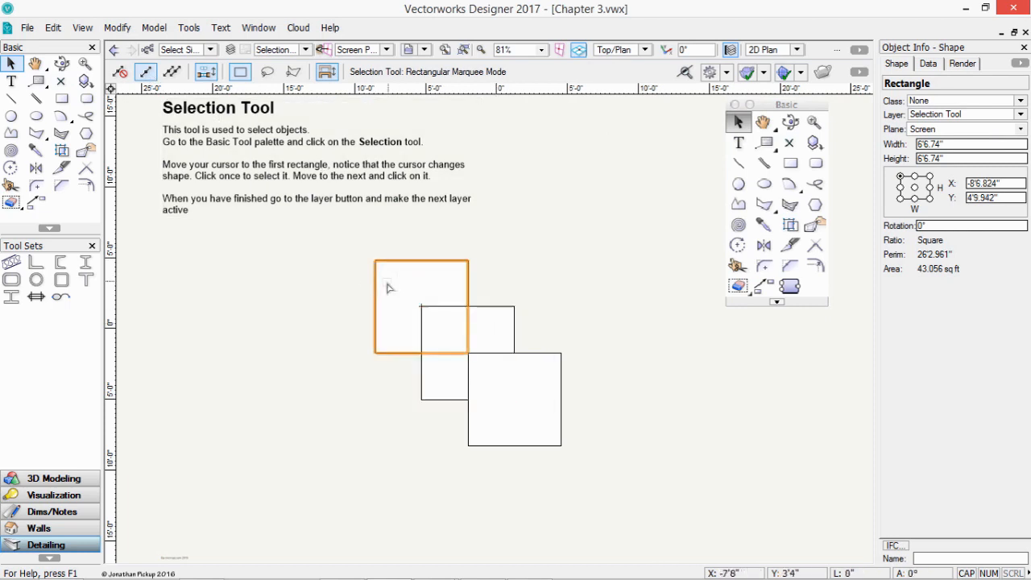
pyautogui.moveTo(347, 237); pyautogui.dragTo(539, 420)
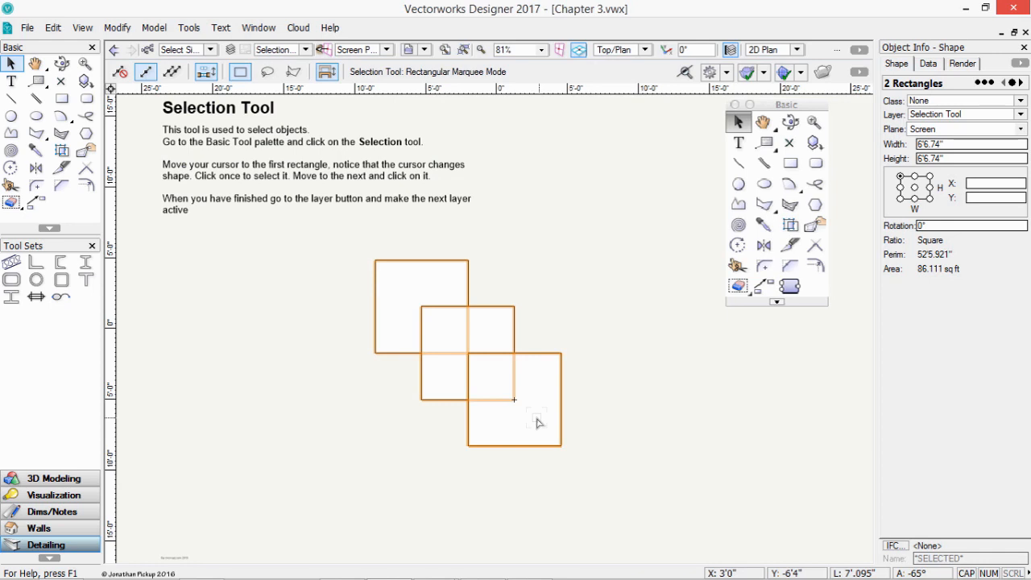
pyautogui.click(307, 51)
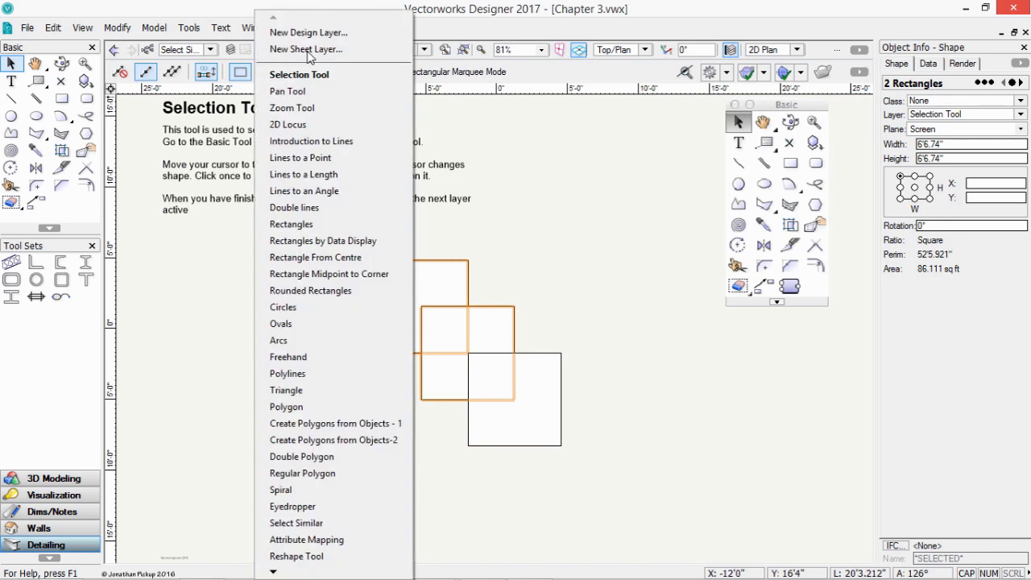
# - On the Pan Tool layer, pan left with the Pan tool to reveal the hidden square, then back
pyautogui.click(311, 93)
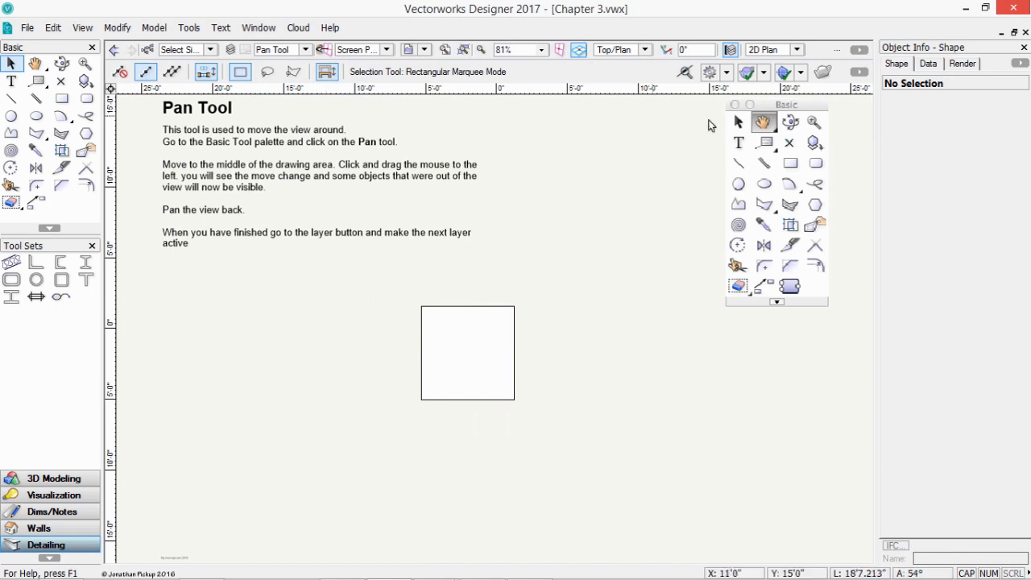
pyautogui.click(763, 123)
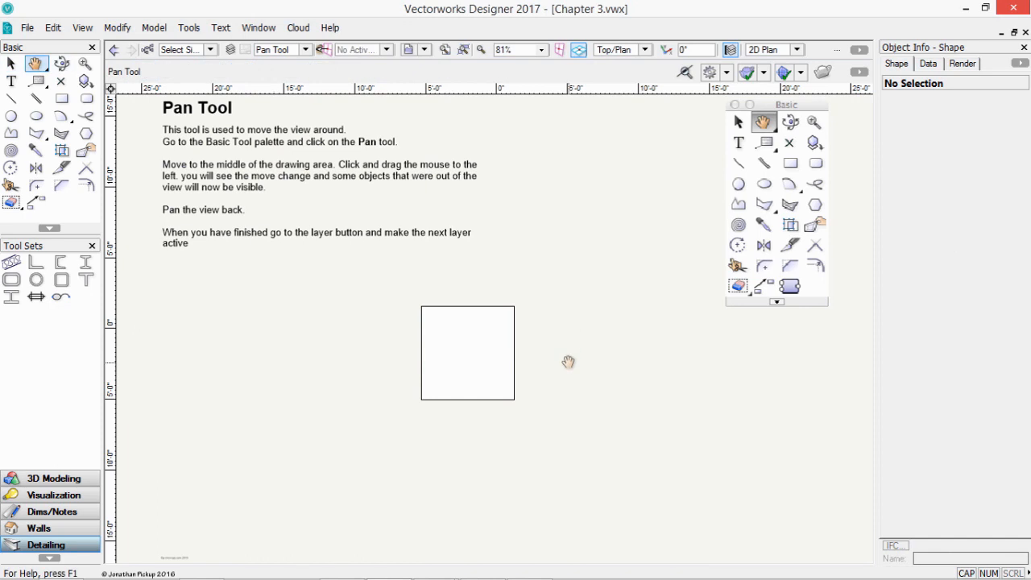
pyautogui.moveTo(568, 362)
pyautogui.mouseDown()
pyautogui.moveTo(474, 352)
pyautogui.moveTo(253, 368)
pyautogui.moveTo(185, 392)
pyautogui.mouseUp()
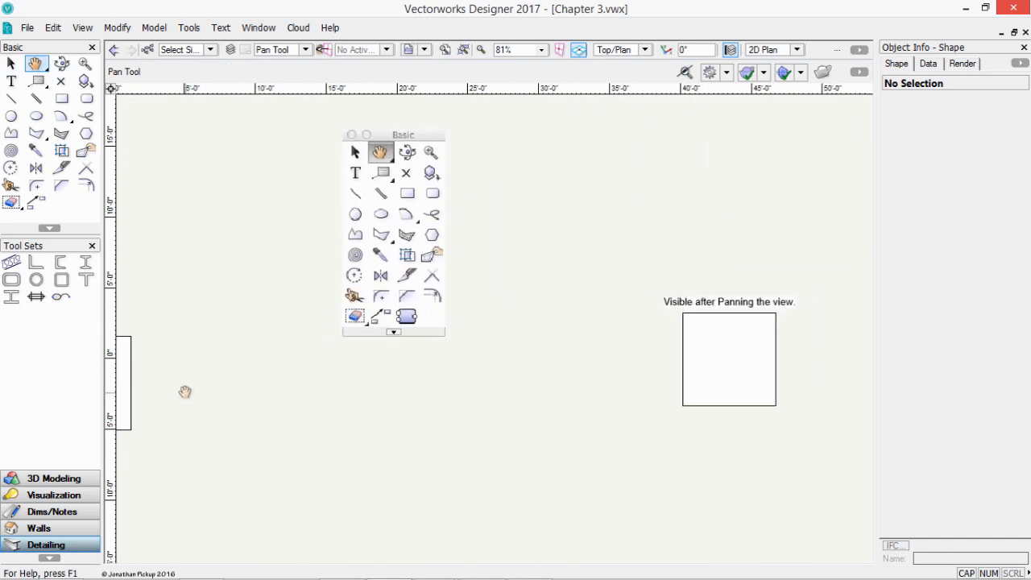
pyautogui.moveTo(157, 392)
pyautogui.mouseDown()
pyautogui.moveTo(303, 384)
pyautogui.moveTo(609, 406)
pyautogui.moveTo(509, 387)
pyautogui.mouseUp()
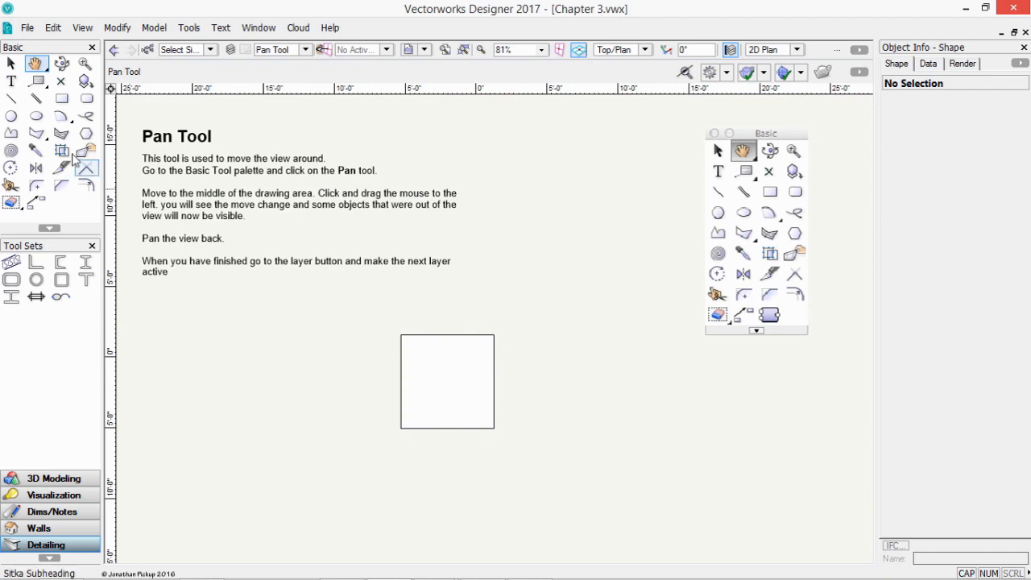
# - From the Selection tool, pan back and forth using the H shortcut, then return with X
pyautogui.click(11, 63)
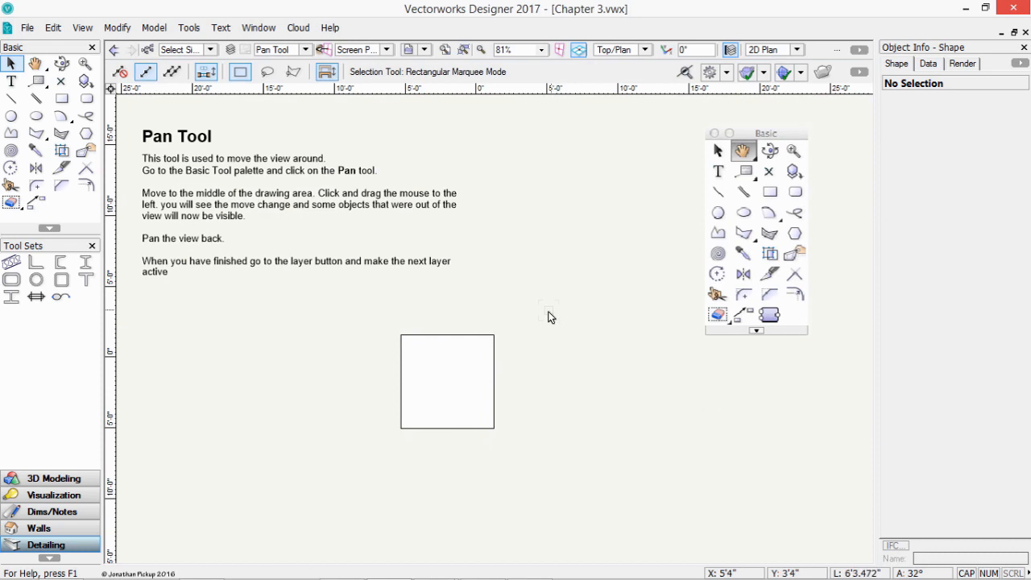
pyautogui.moveTo(549, 310); pyautogui.dragTo(558, 305, button='middle')
pyautogui.press('h')
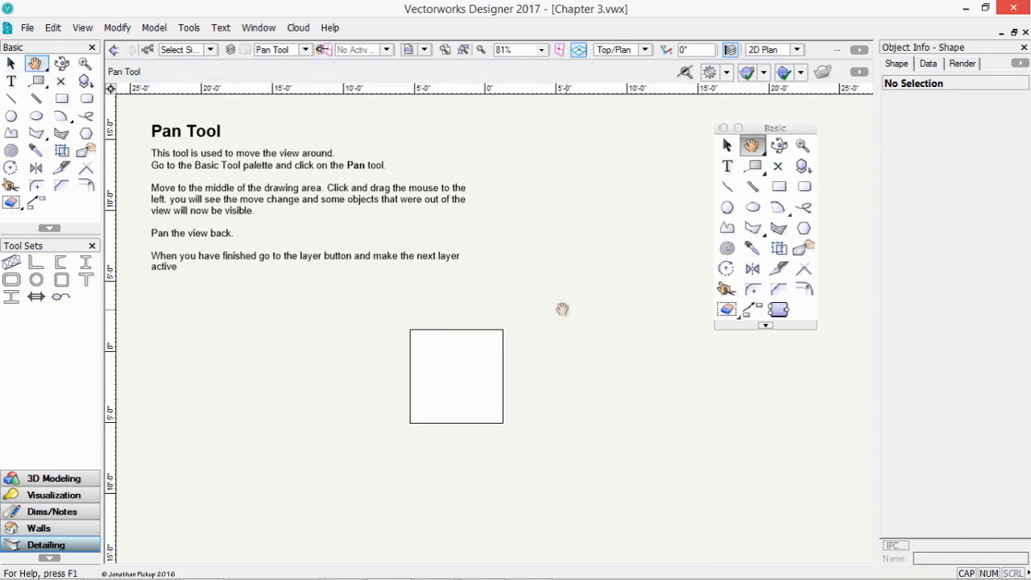
pyautogui.moveTo(536, 311); pyautogui.dragTo(304, 307)
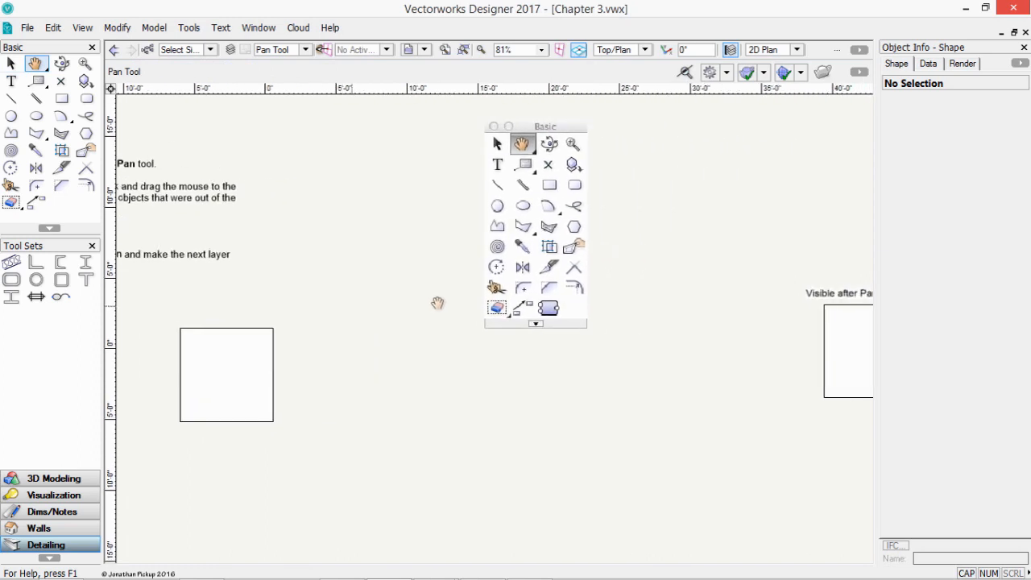
pyautogui.moveTo(441, 312); pyautogui.dragTo(745, 328)
pyautogui.moveTo(576, 319); pyautogui.dragTo(378, 321)
pyautogui.moveTo(529, 321)
pyautogui.mouseDown()
pyautogui.moveTo(548, 325)
pyautogui.moveTo(543, 307)
pyautogui.moveTo(557, 302)
pyautogui.mouseUp()
pyautogui.press('x')
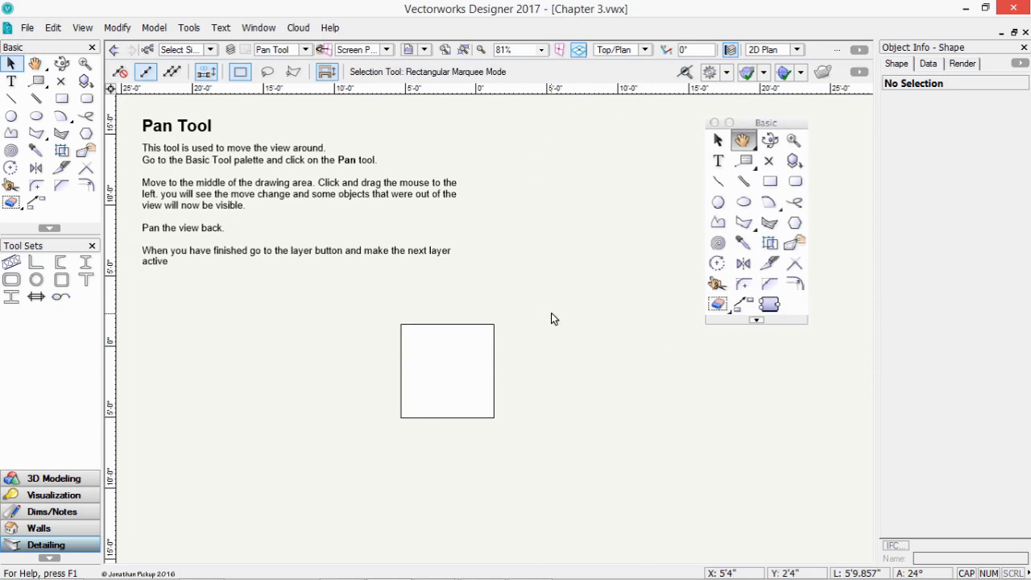
# - Pan briefly with H from the Oval tool, then pick the Pan tool and open the layer list
pyautogui.click(36, 116)
pyautogui.press('h')
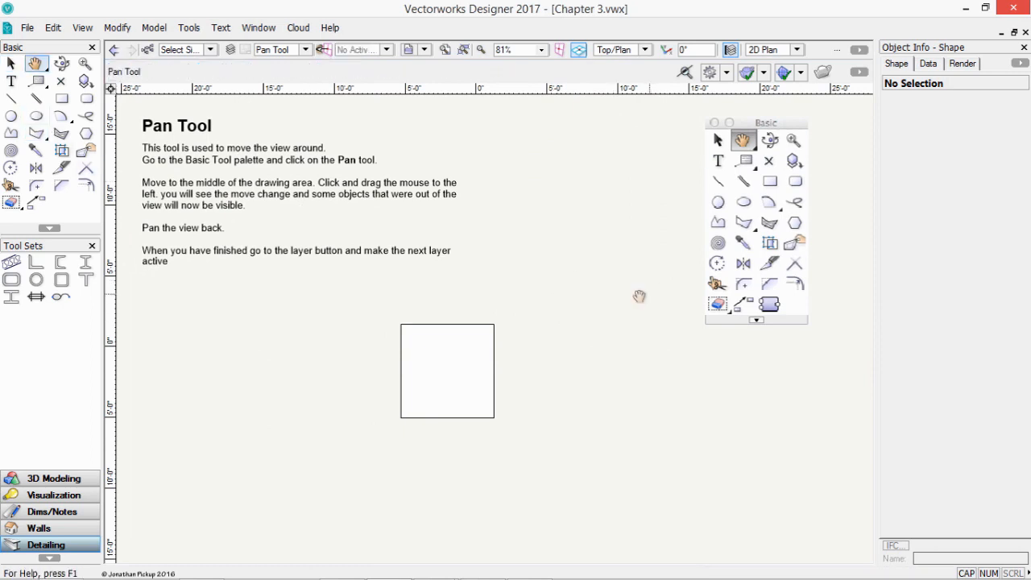
pyautogui.moveTo(639, 295)
pyautogui.mouseDown()
pyautogui.moveTo(510, 299)
pyautogui.moveTo(663, 303)
pyautogui.moveTo(632, 288)
pyautogui.moveTo(642, 292)
pyautogui.mouseUp()
pyautogui.click(35, 66)
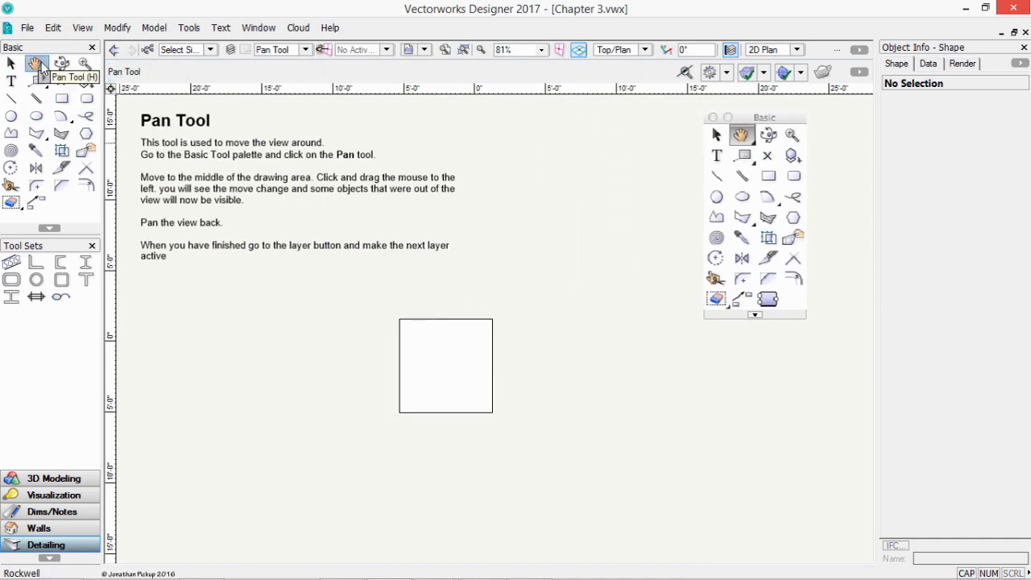
pyautogui.click(305, 50)
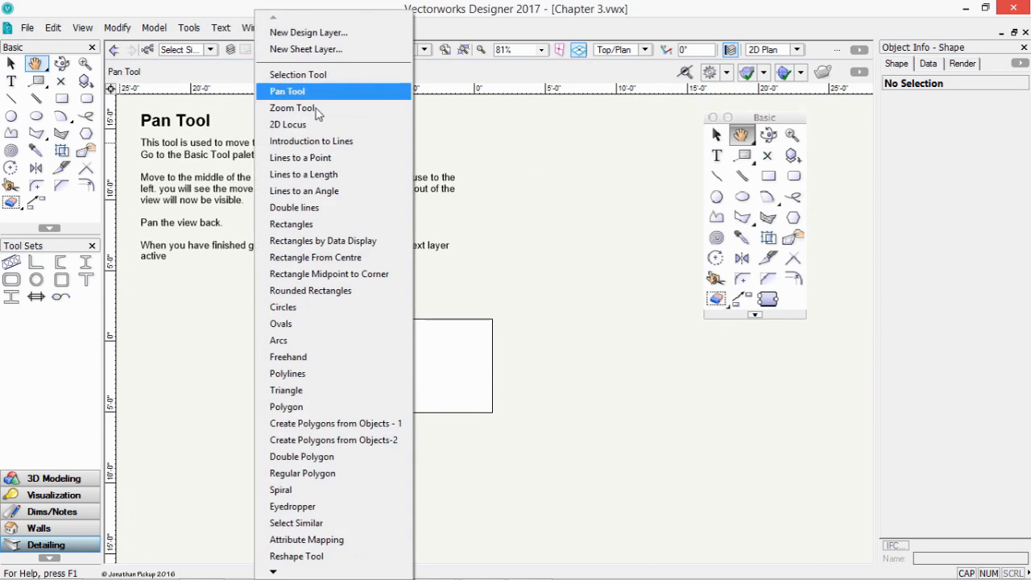
# - On the Zoom Tool layer, box-zoom onto the square, zoom out interactively, then fit the page
pyautogui.click(316, 111)
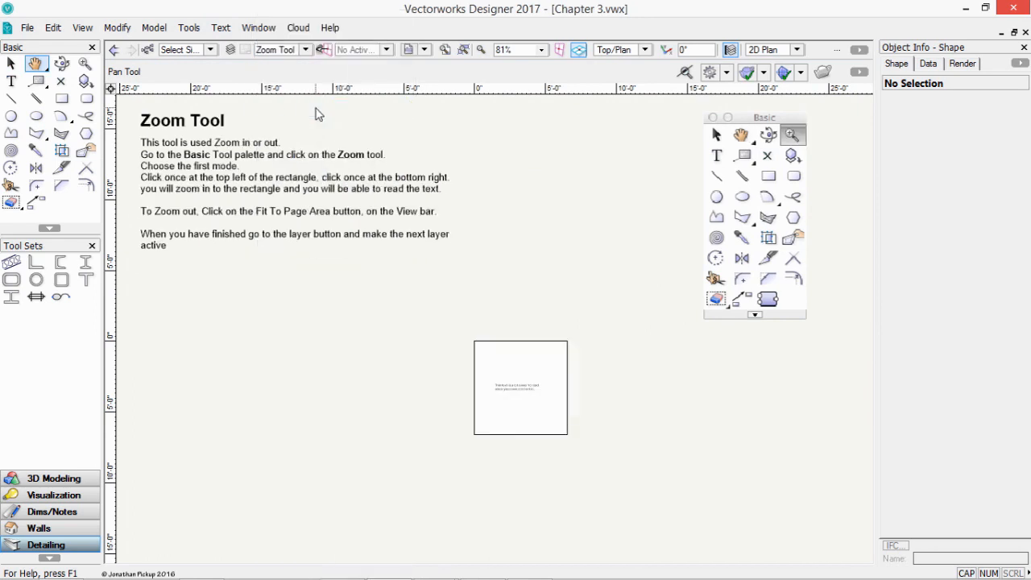
pyautogui.click(84, 64)
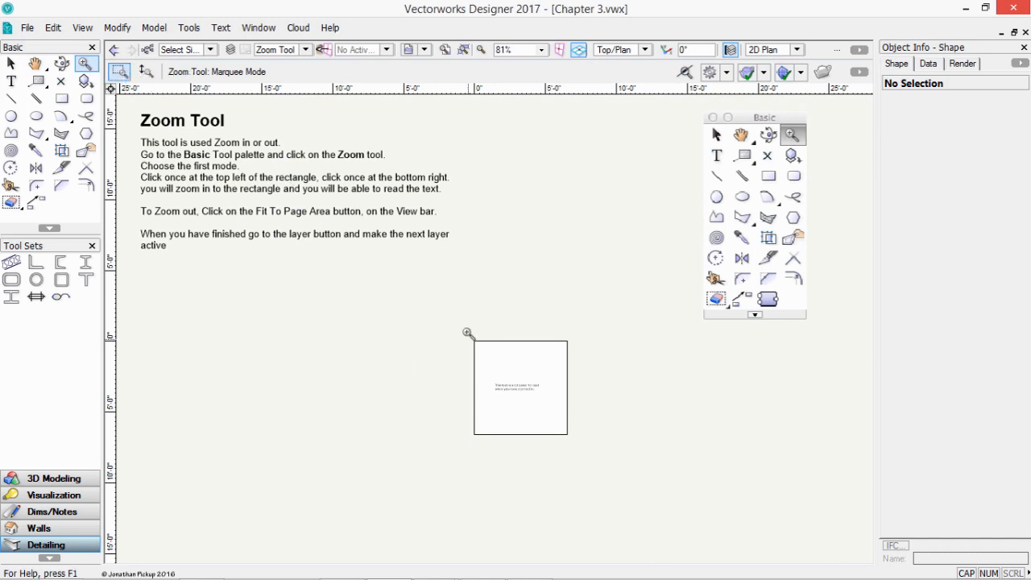
pyautogui.click(467, 333)
pyautogui.click(575, 439)
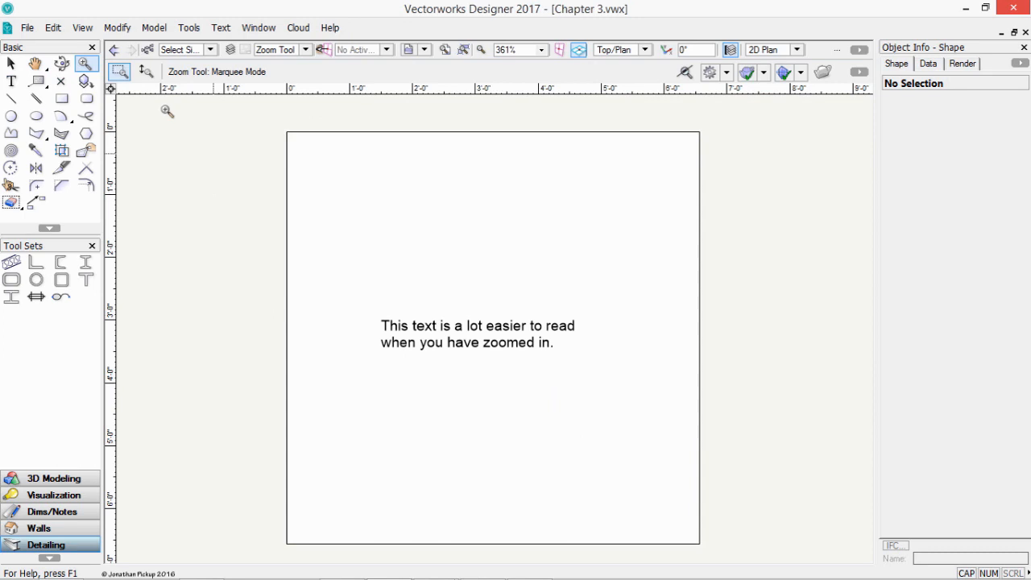
pyautogui.click(147, 72)
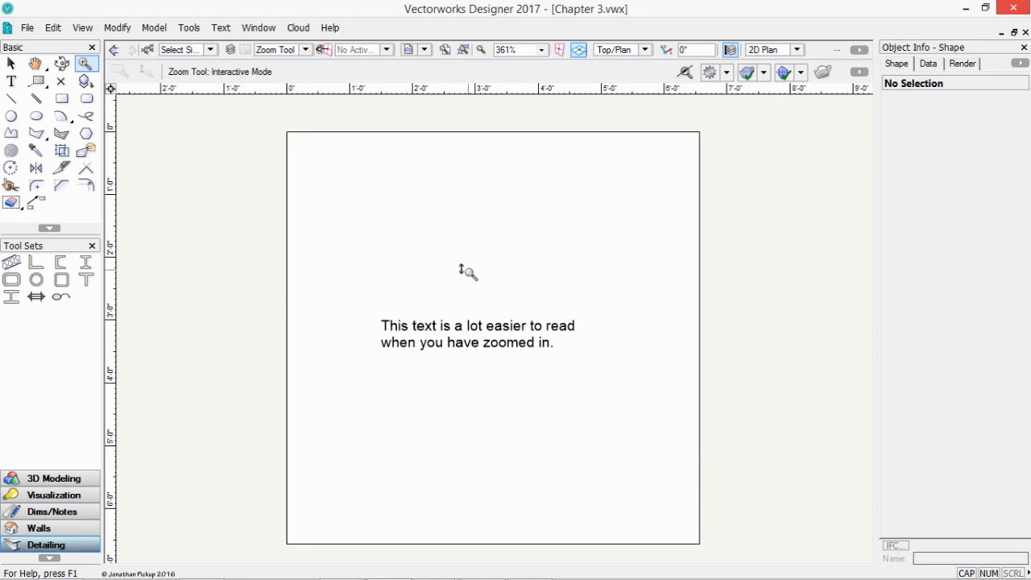
pyautogui.moveTo(465, 272); pyautogui.dragTo(469, 298)
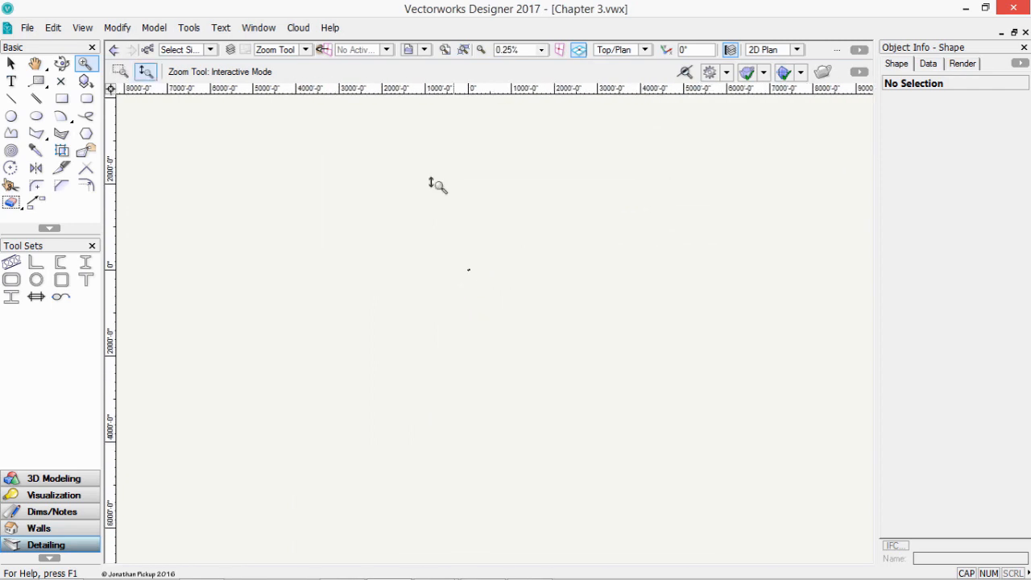
pyautogui.click(444, 50)
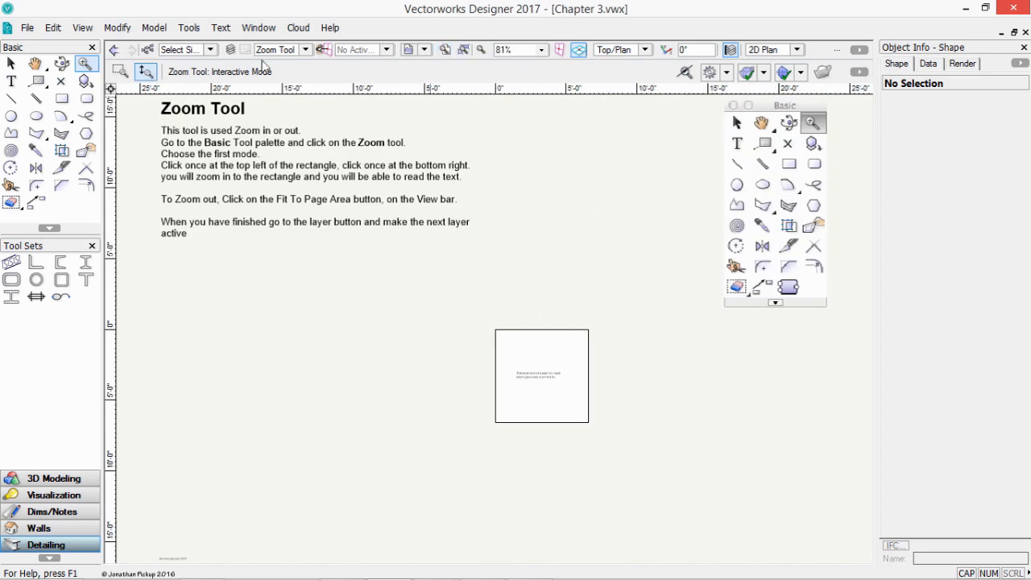
# - Box-zoom in on the square's tiny text, fit the page again, then switch to 2D Locus
pyautogui.click(119, 71)
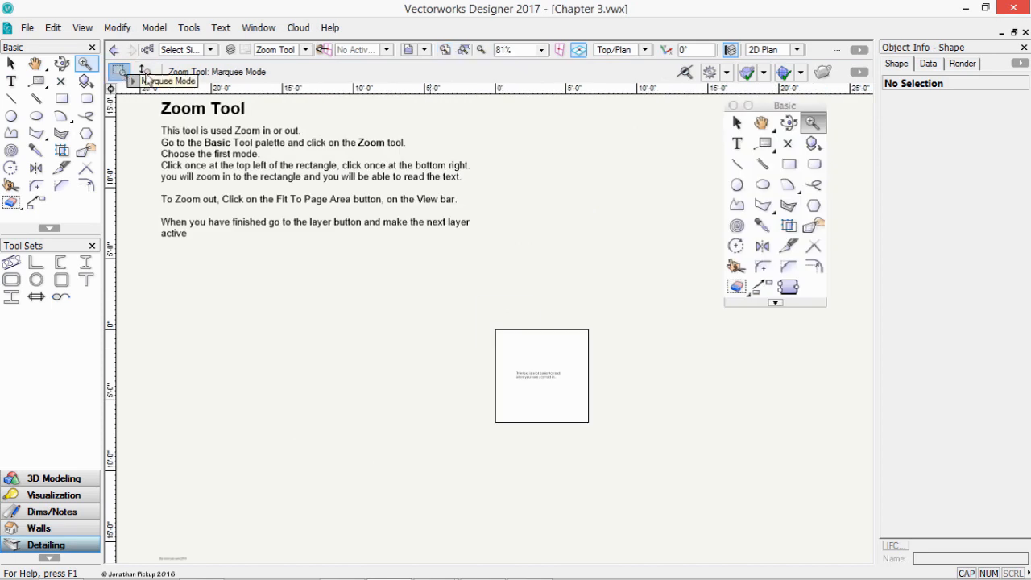
pyautogui.click(514, 365)
pyautogui.click(537, 384)
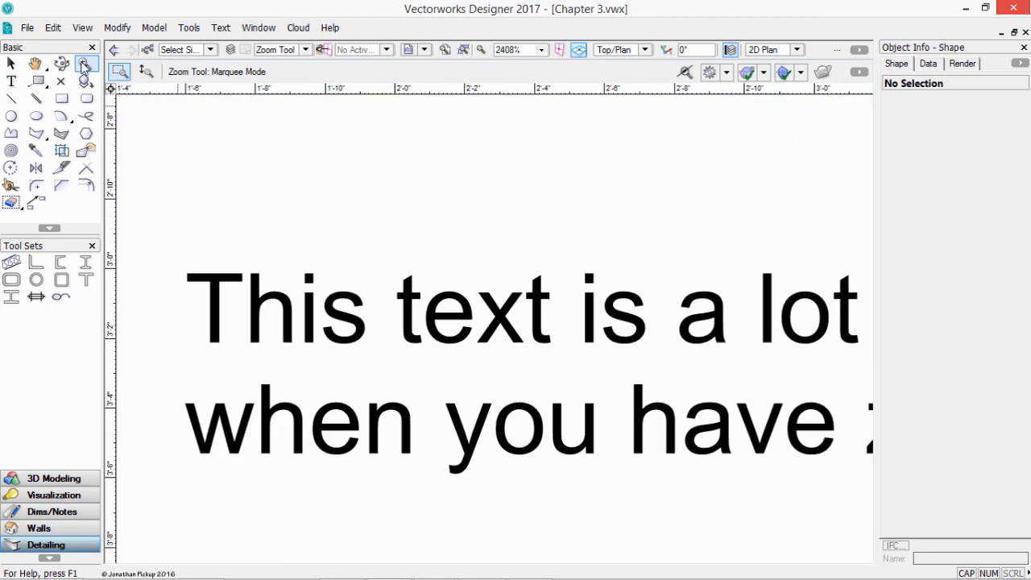
pyautogui.click(444, 50)
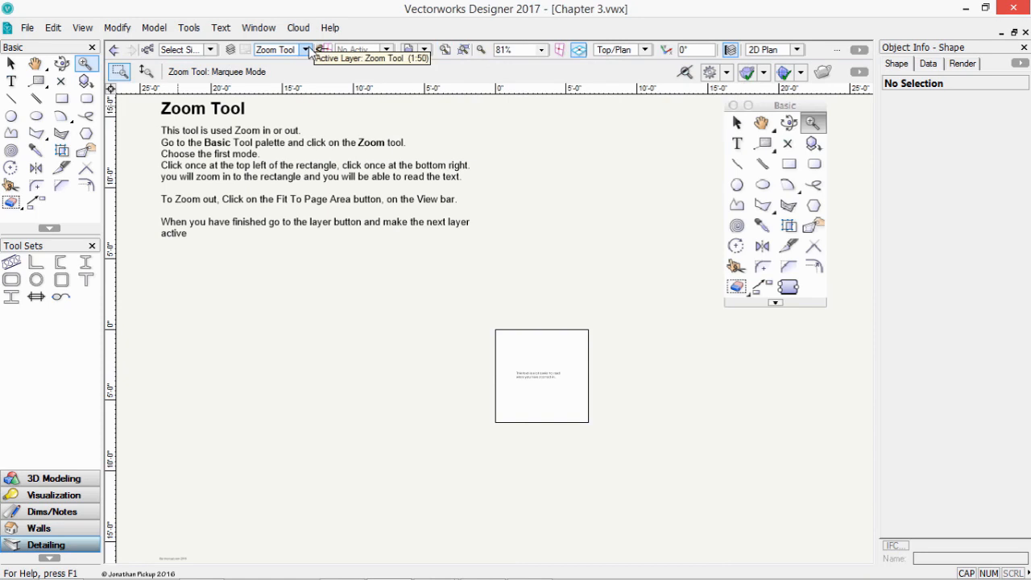
pyautogui.click(307, 50)
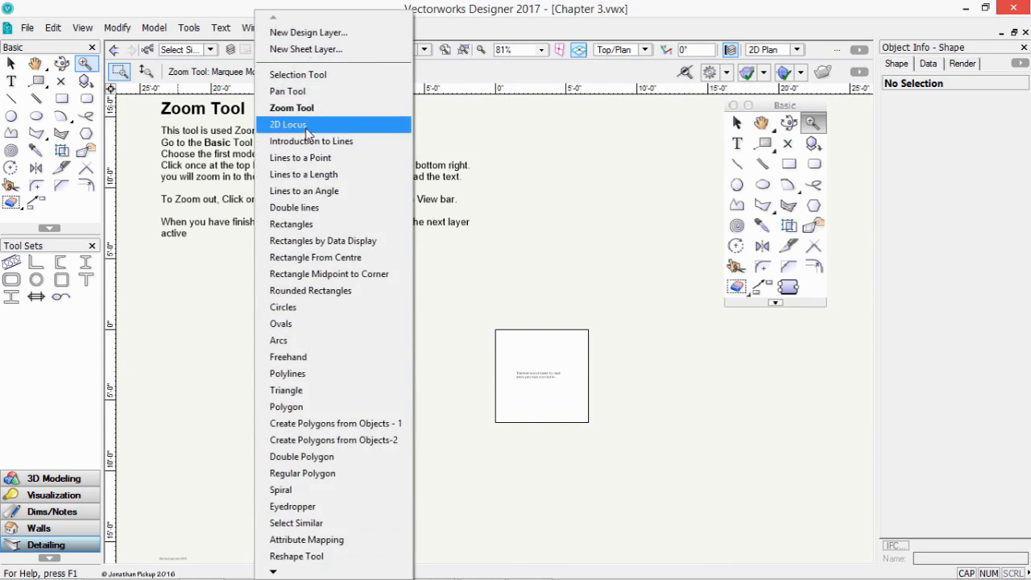
pyautogui.click(307, 129)
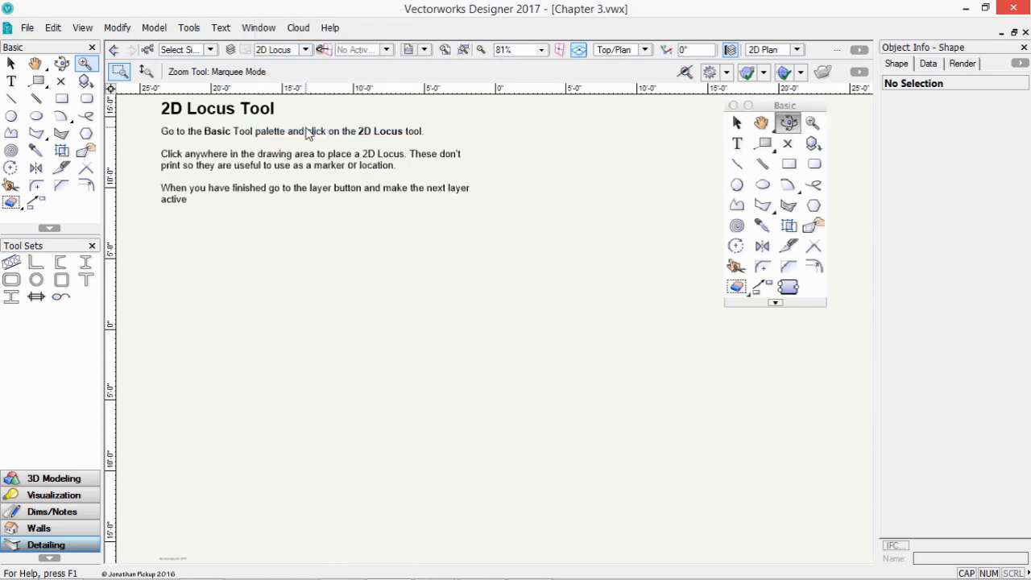
# - Place a 2D locus point in the drawing with the 2D Locus tool
pyautogui.click(58, 85)
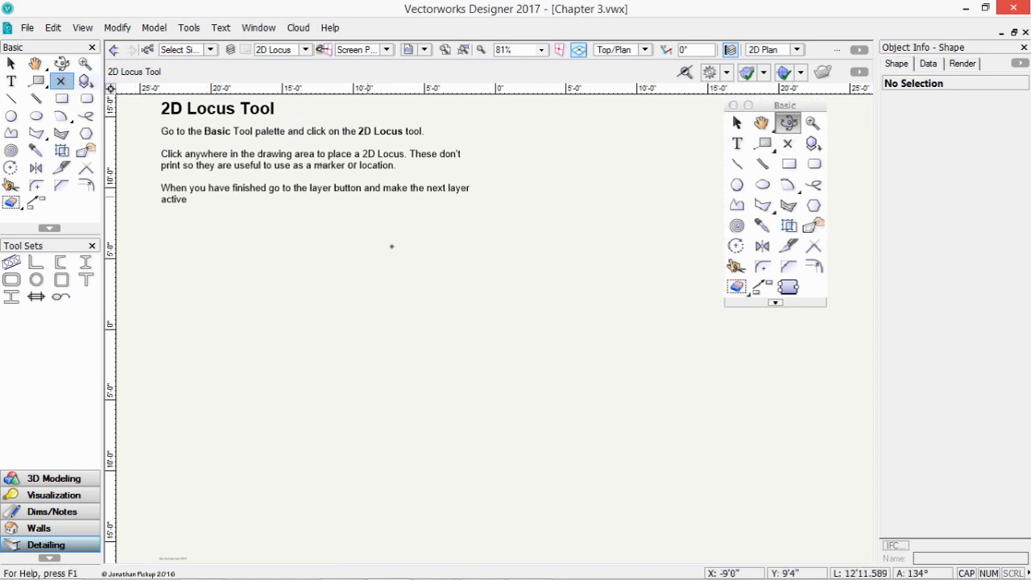
pyautogui.click(433, 309)
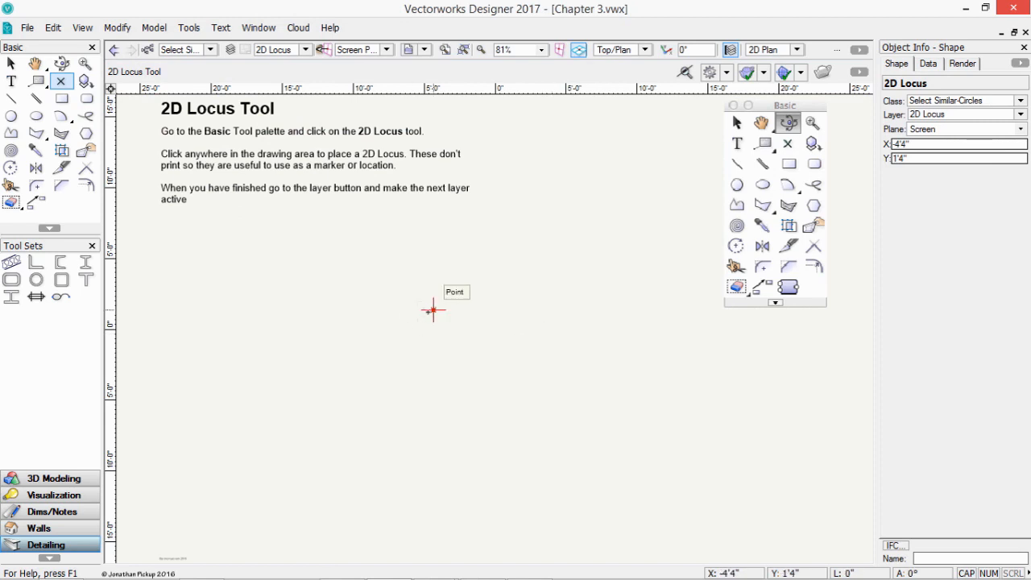
pyautogui.scroll(5, 433, 311)
pyautogui.scroll(-6, 454, 300)
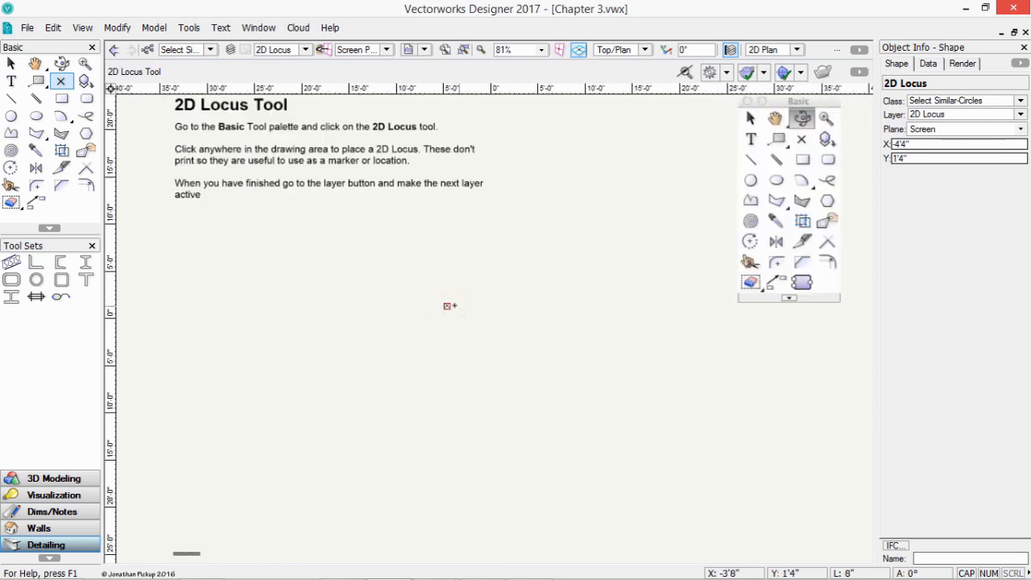
pyautogui.scroll(2, 478, 301)
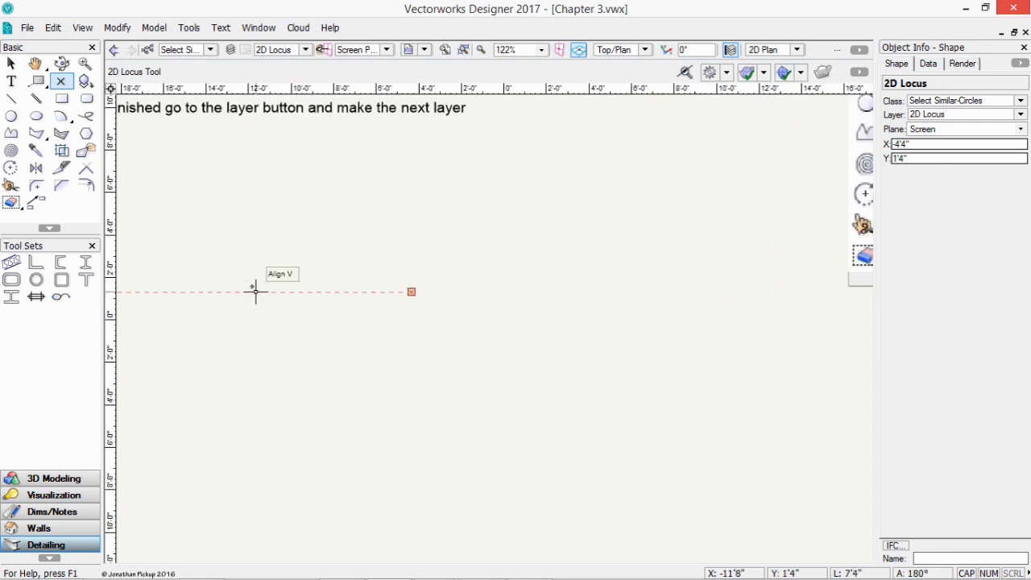
# - Return to the Selection tool, fit the page into view, and open the layer list
pyautogui.click(10, 63)
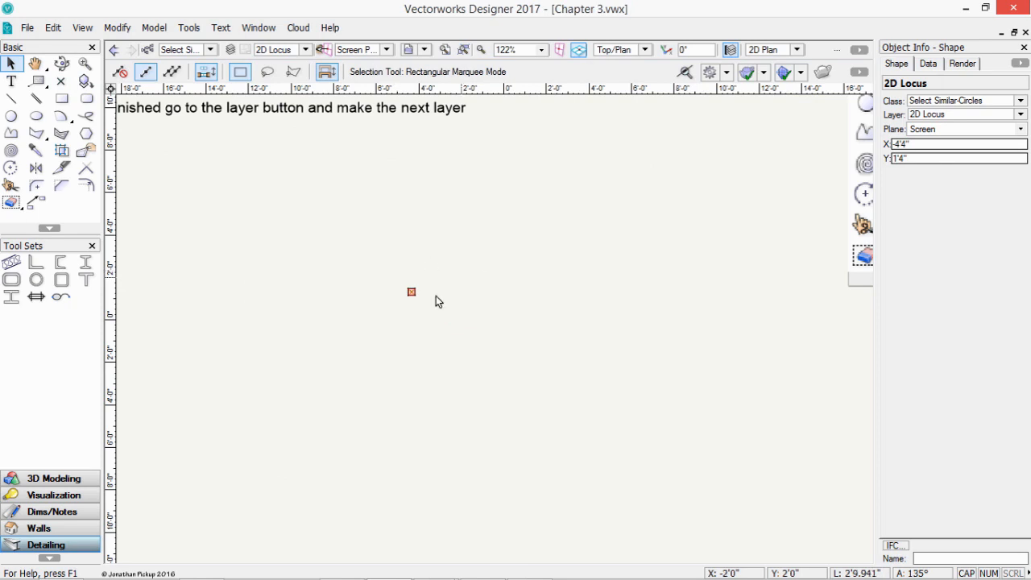
pyautogui.scroll(1, 436, 296)
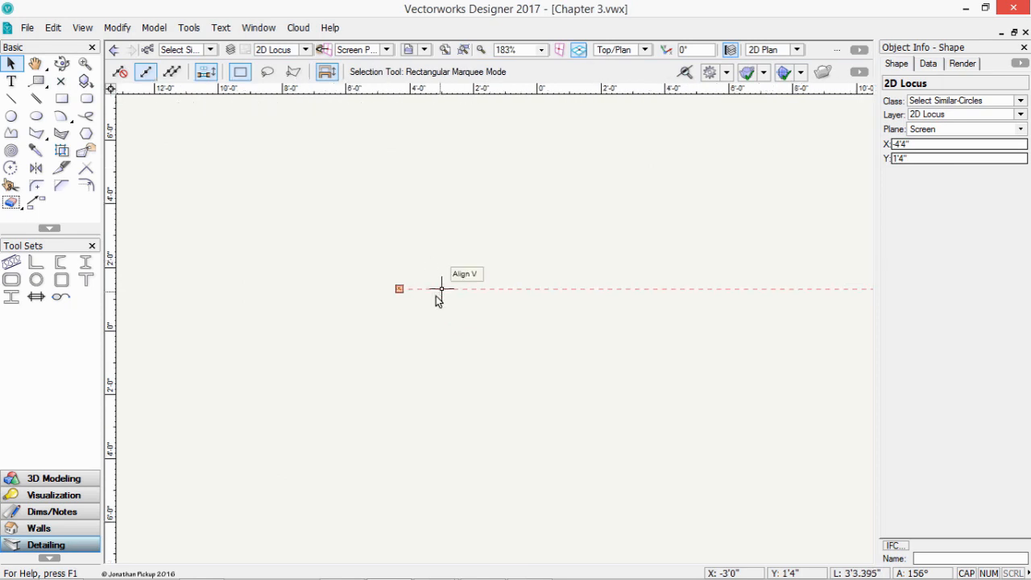
pyautogui.click(443, 50)
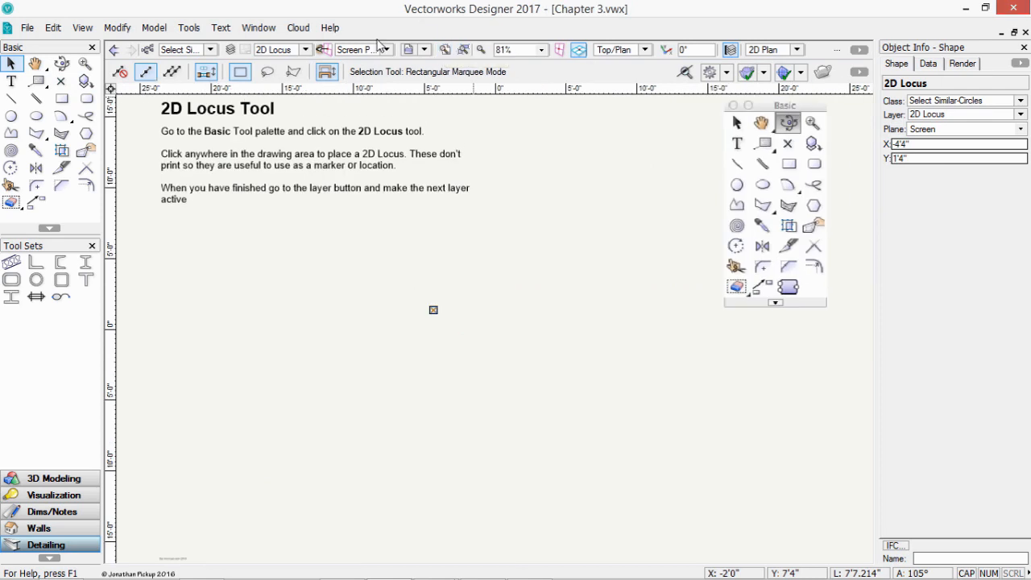
pyautogui.click(304, 49)
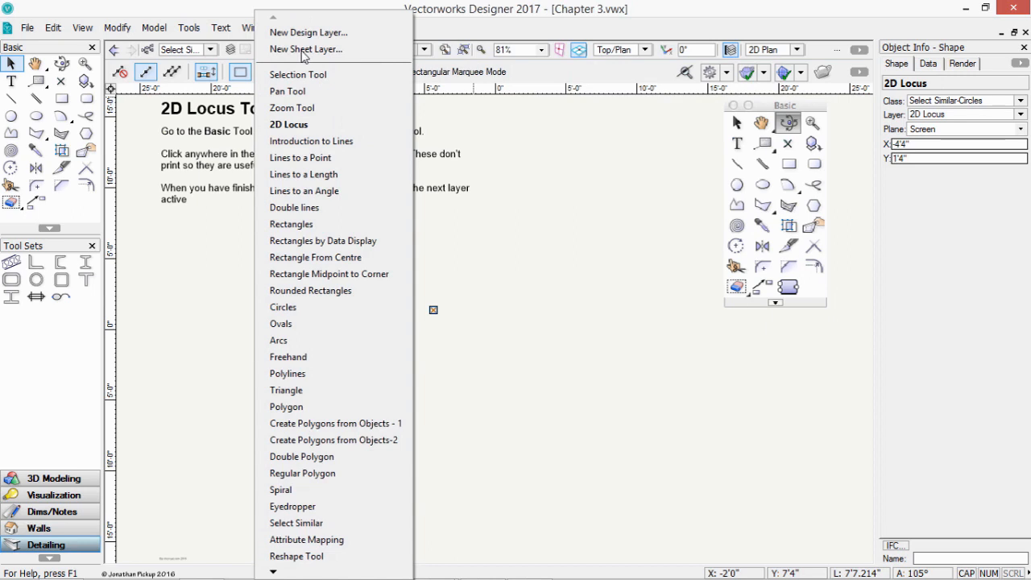
# - On Introduction to Lines, inspect the blue line's X/Y offsets, then its length and angle
pyautogui.click(313, 143)
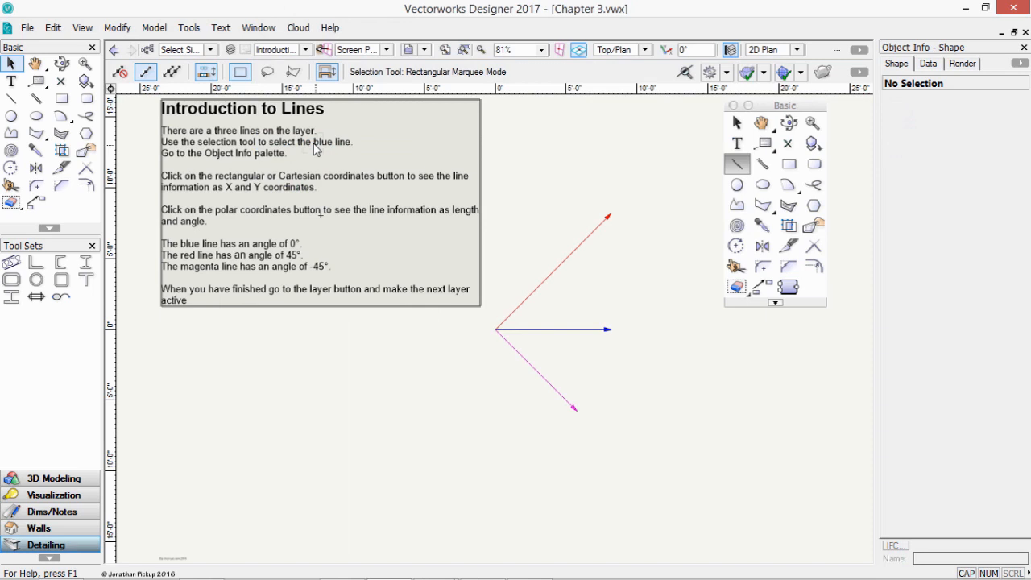
pyautogui.click(534, 330)
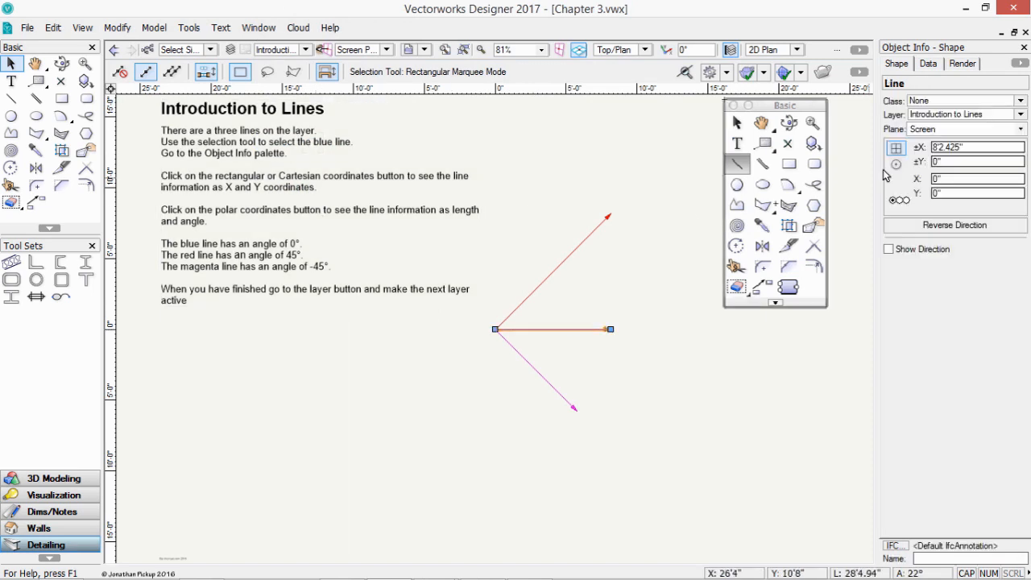
pyautogui.click(975, 147)
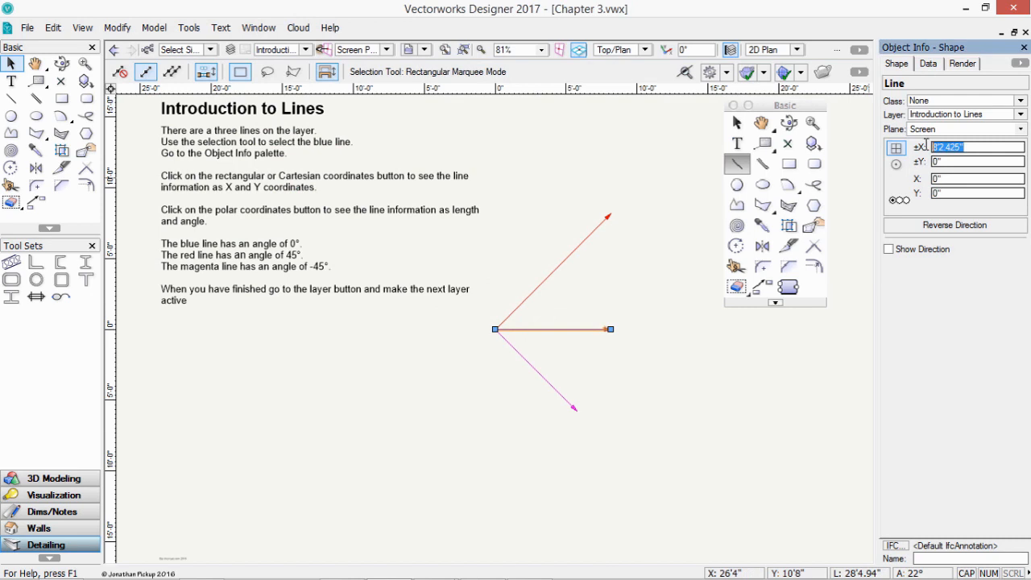
pyautogui.click(935, 161)
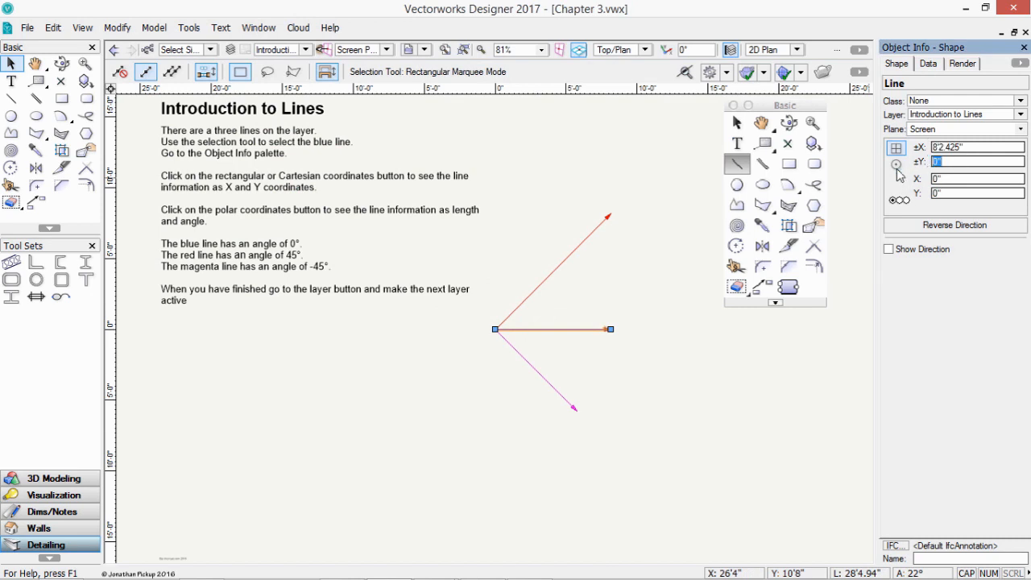
pyautogui.click(897, 166)
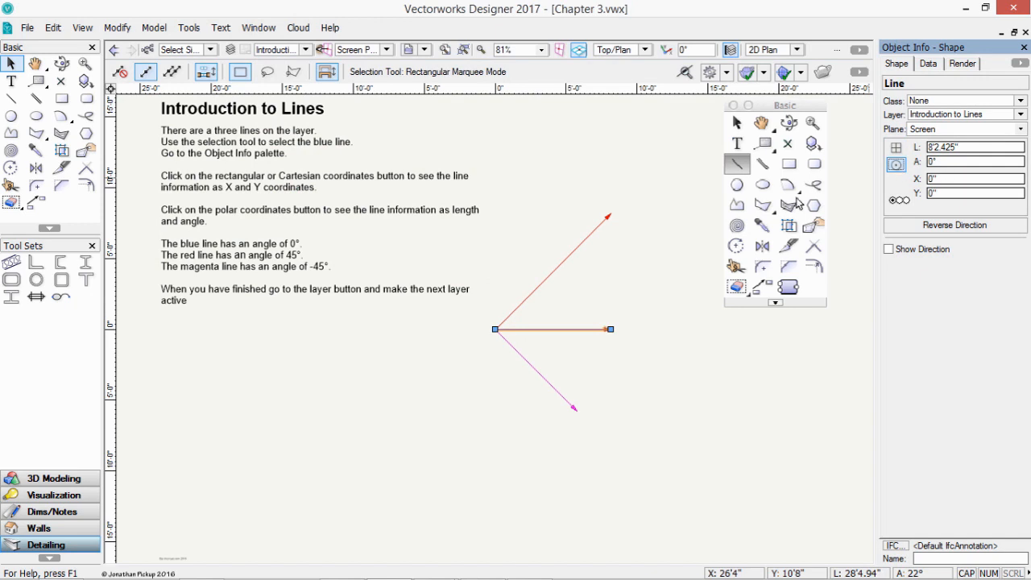
# - Check the red 45° line's X/Y offsets and the magenta line's length and angle (8'2.425", -45°)
pyautogui.click(553, 274)
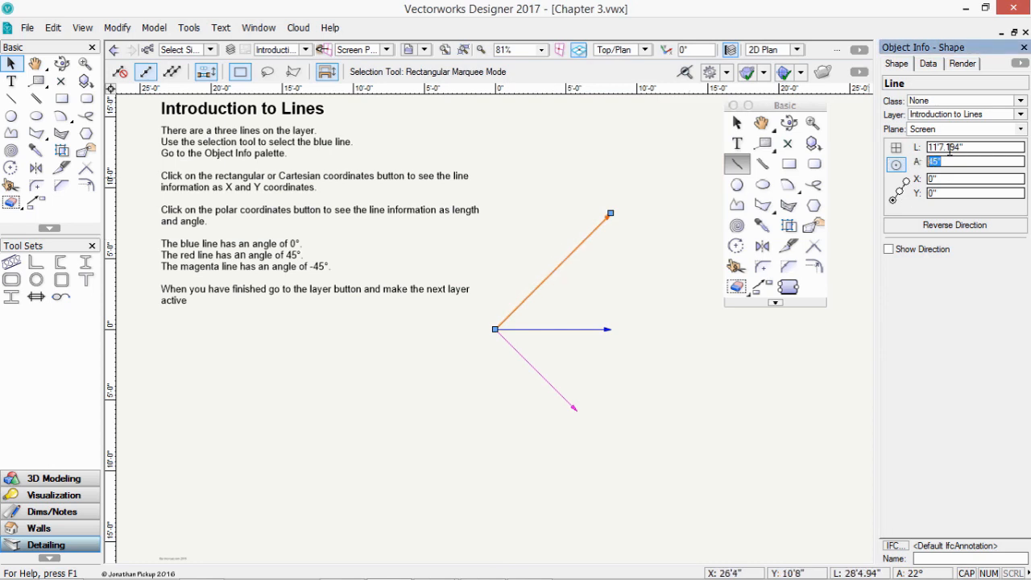
pyautogui.click(896, 148)
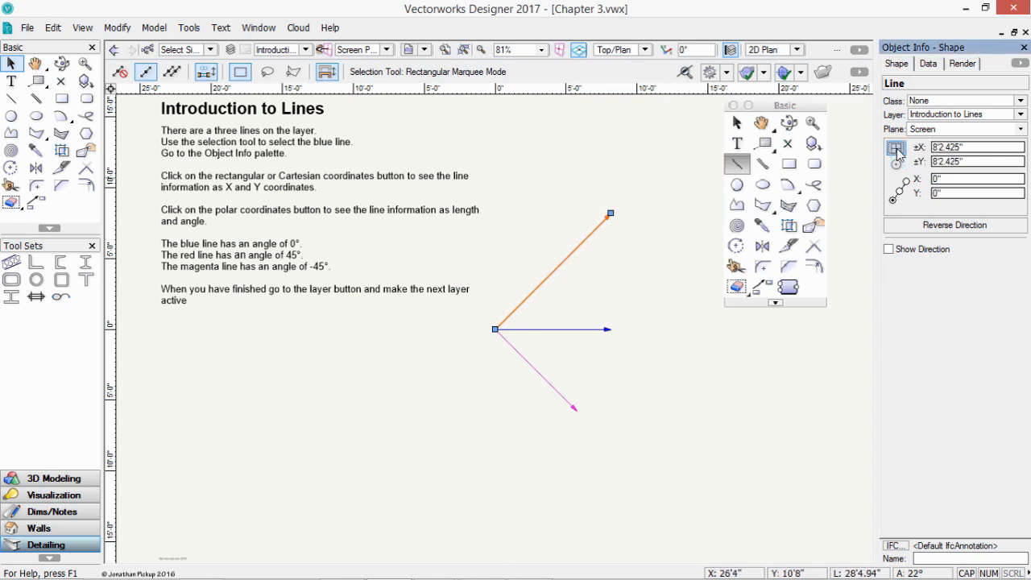
pyautogui.click(973, 162)
pyautogui.click(550, 385)
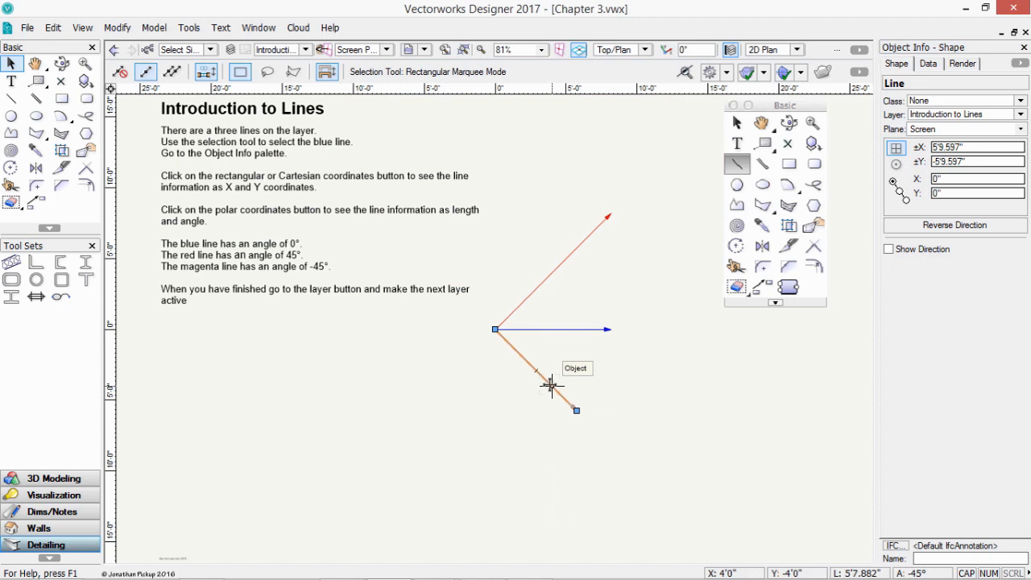
pyautogui.click(896, 164)
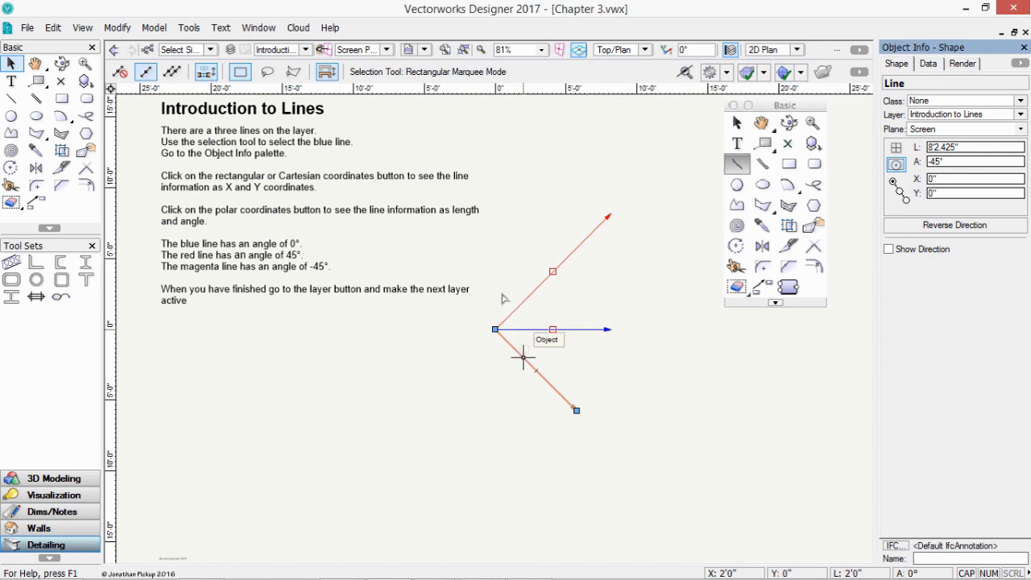
pyautogui.click(307, 50)
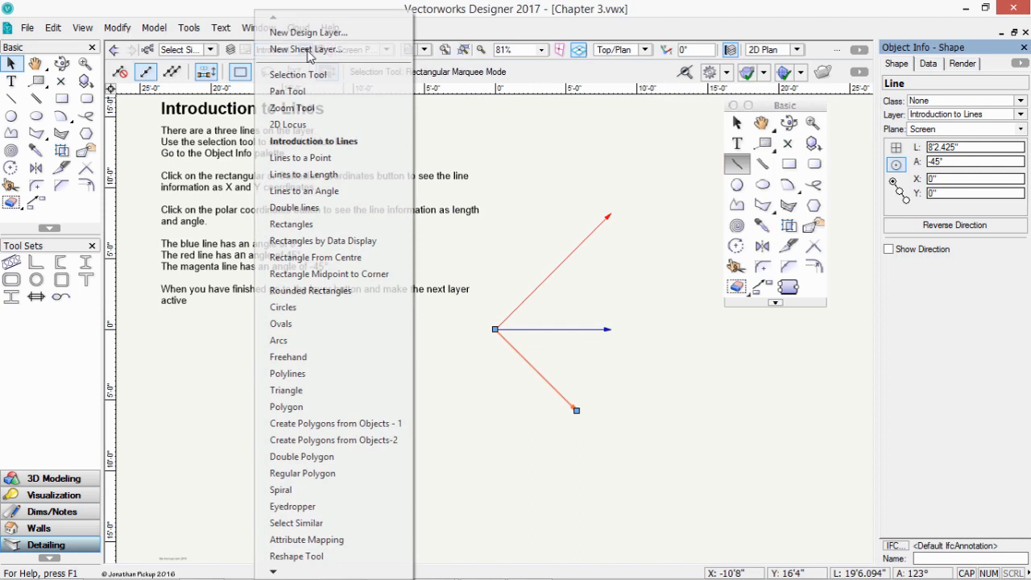
# - On the Lines to a Point layer, draw lines p1–p2, p2–p3 and p3–p4, then open the layer list
pyautogui.click(310, 158)
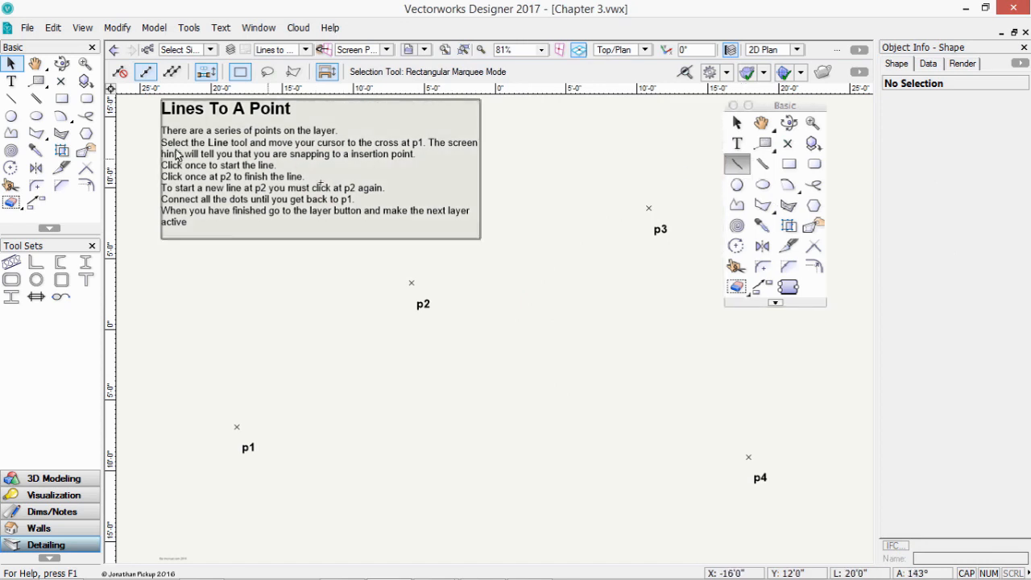
pyautogui.click(12, 98)
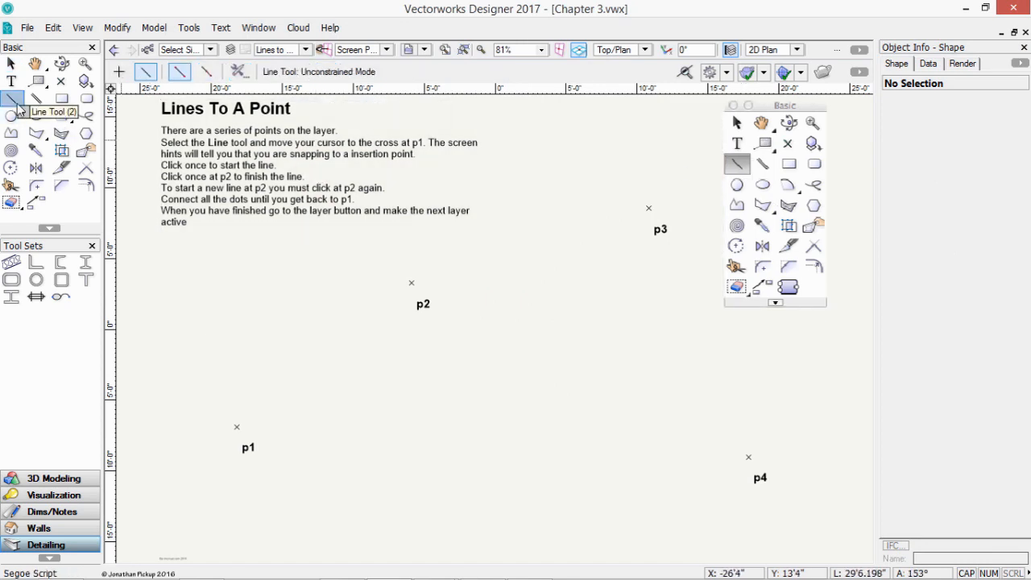
pyautogui.click(237, 427)
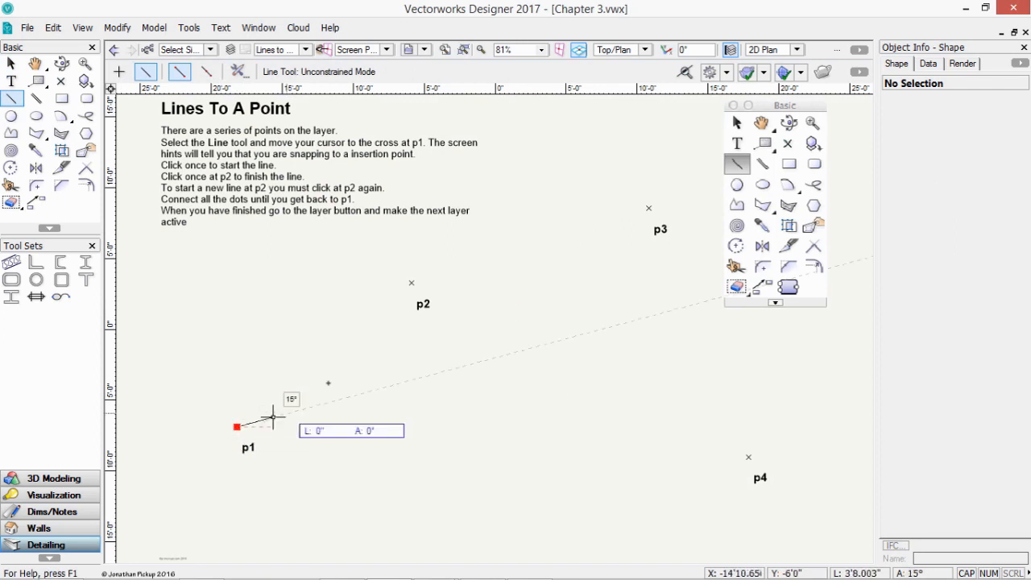
pyautogui.click(411, 283)
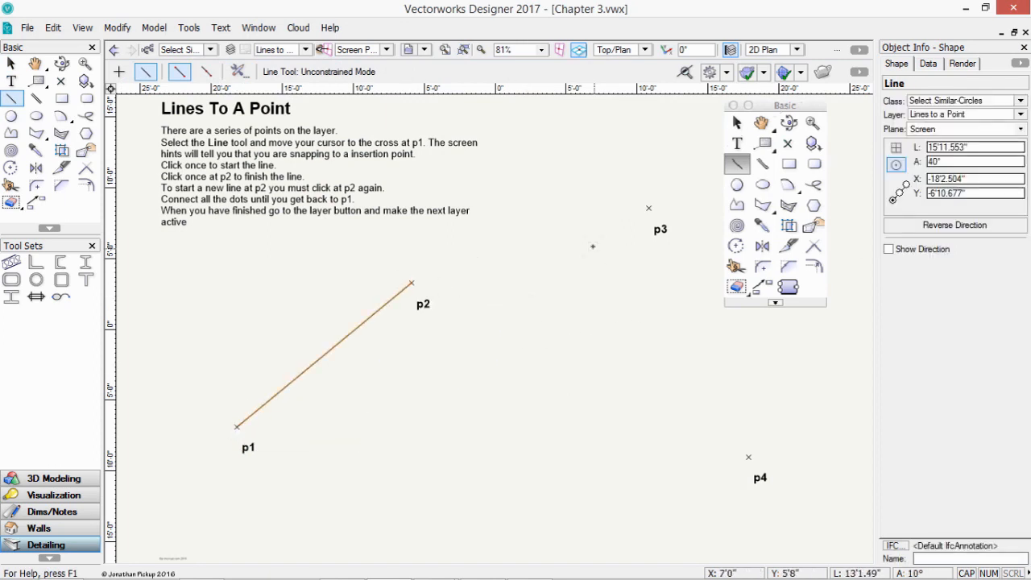
pyautogui.click(412, 282)
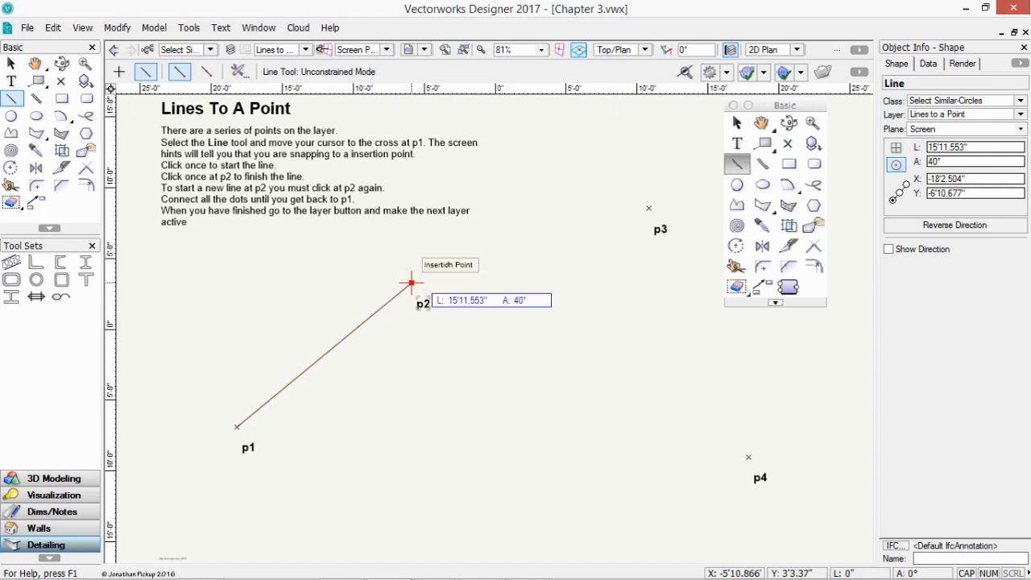
pyautogui.click(650, 209)
pyautogui.click(649, 209)
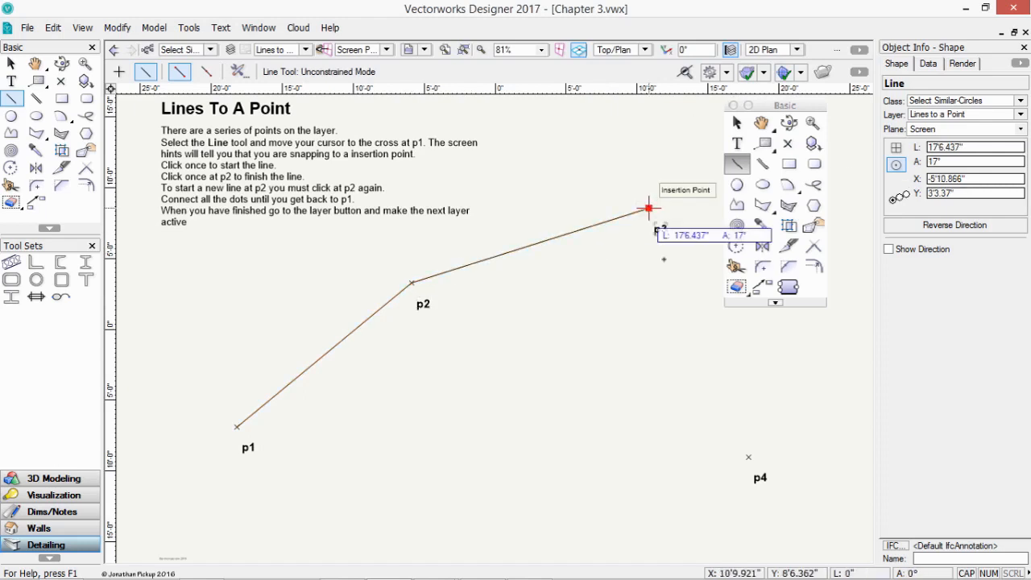
pyautogui.click(748, 457)
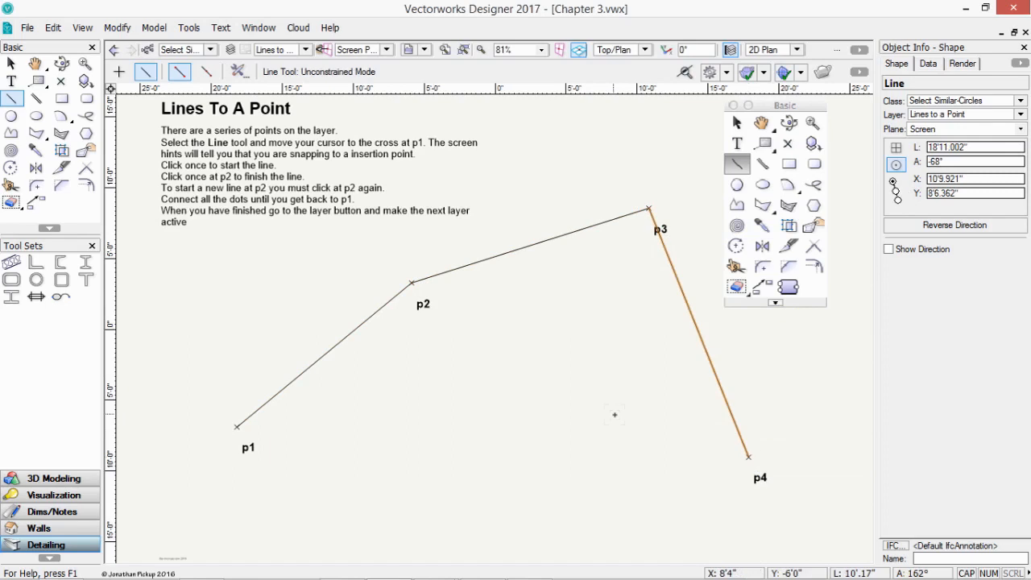
pyautogui.click(305, 50)
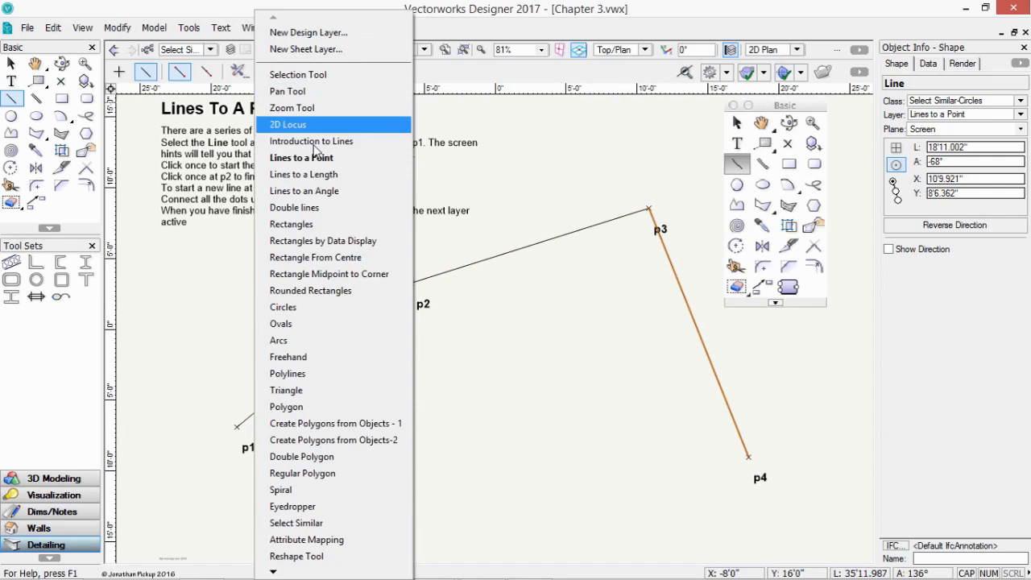
# - On the Lines to a Length layer, start a line at p1 and review the Data Bar Options
pyautogui.click(311, 174)
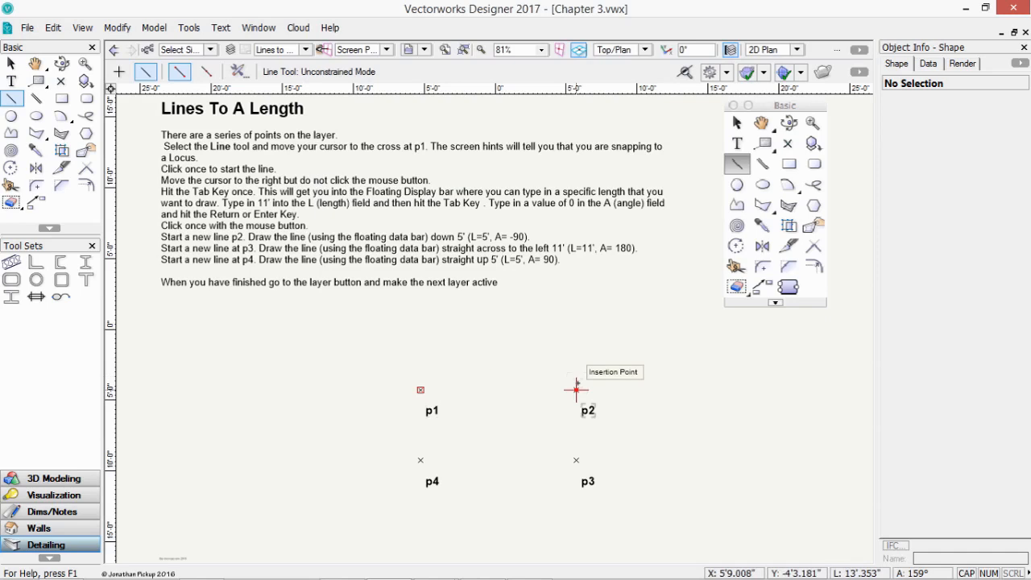
pyautogui.click(421, 390)
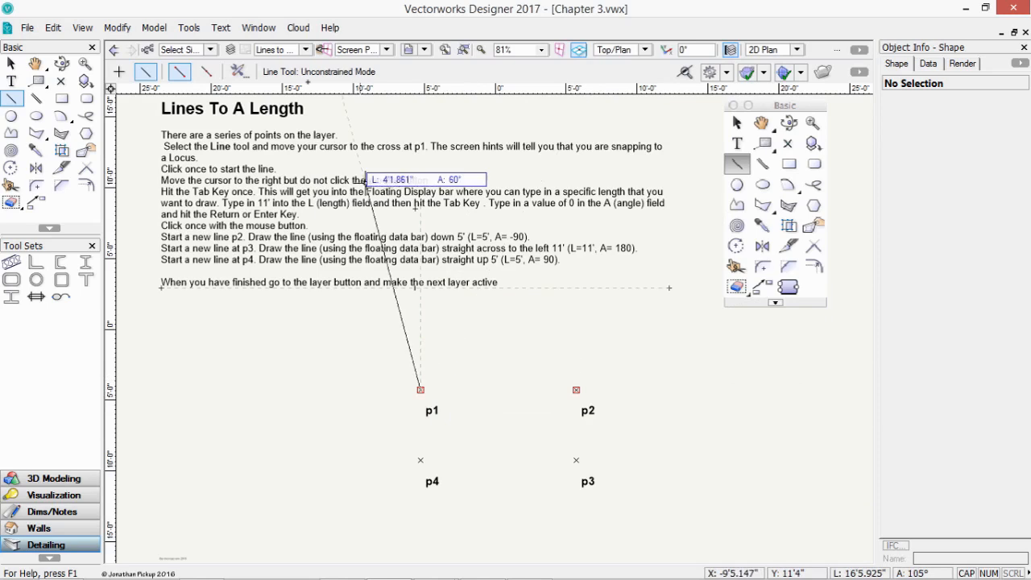
pyautogui.click(269, 32)
pyautogui.moveTo(271, 76)
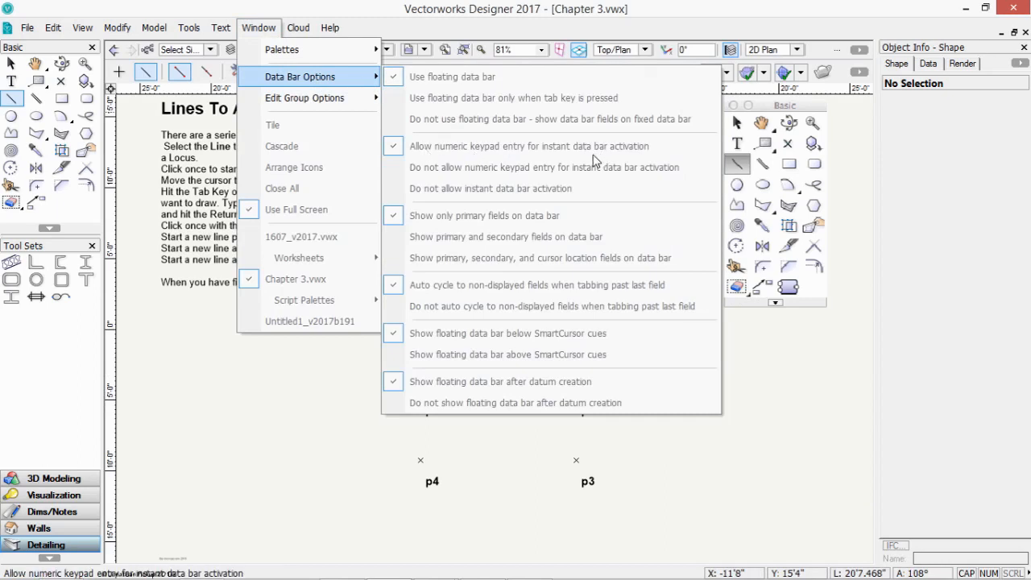
pyautogui.press('Escape')
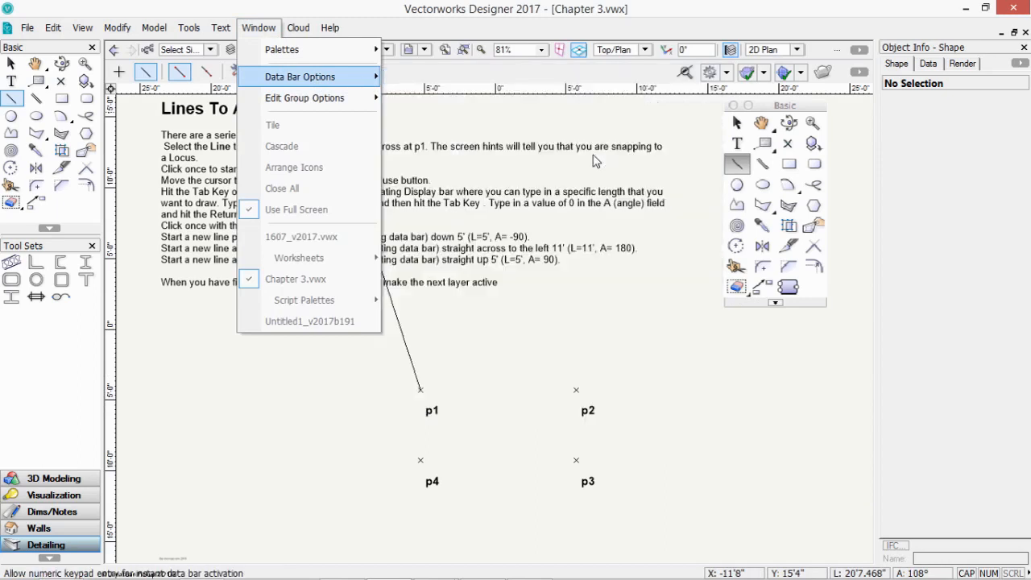
pyautogui.click(497, 412)
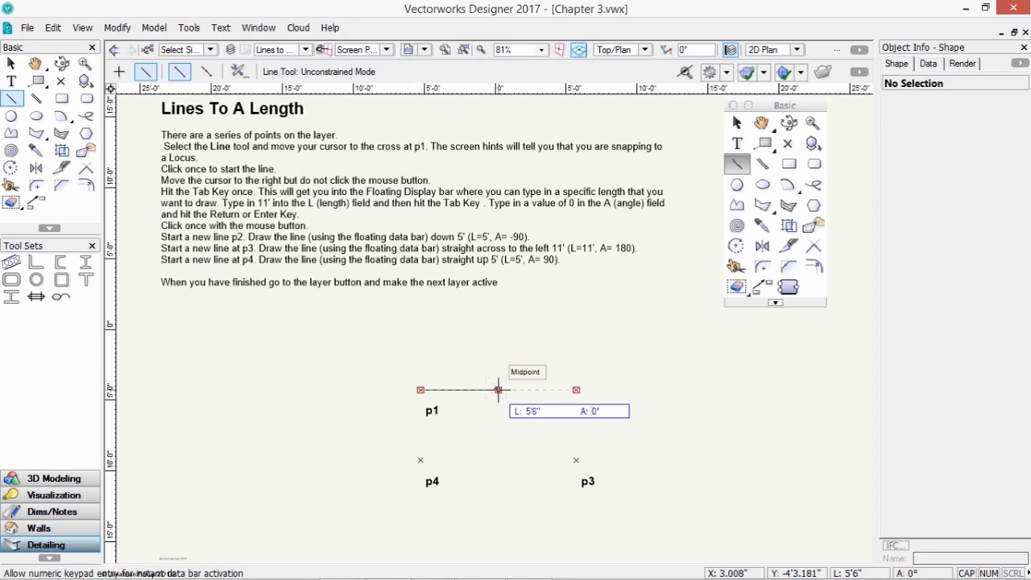
# - Finish the 11' horizontal line at 0° from p1 to p2
pyautogui.press('Tab')
pyautogui.write('11')
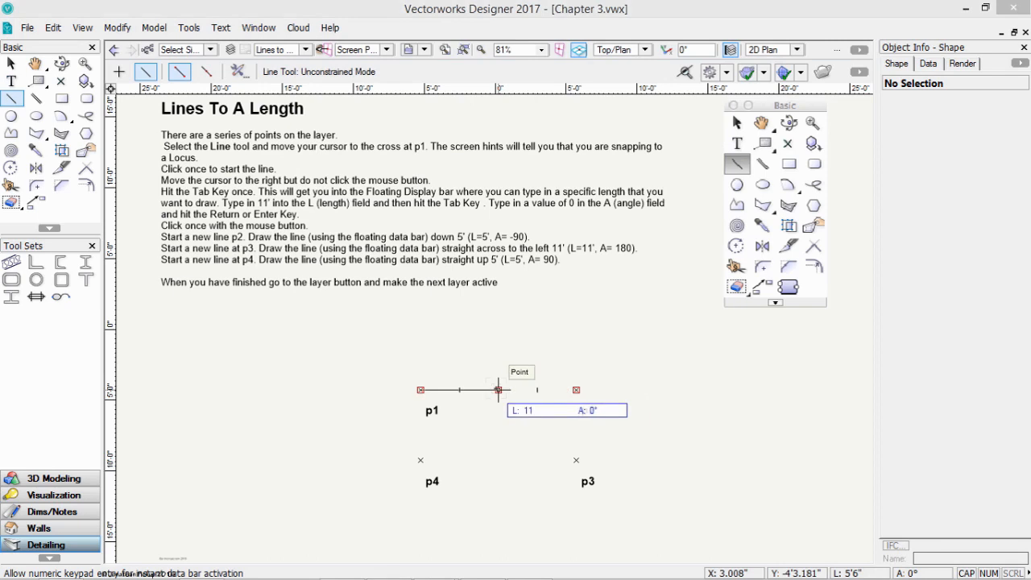
pyautogui.press('Tab')
pyautogui.write('0')
pyautogui.click(498, 390)
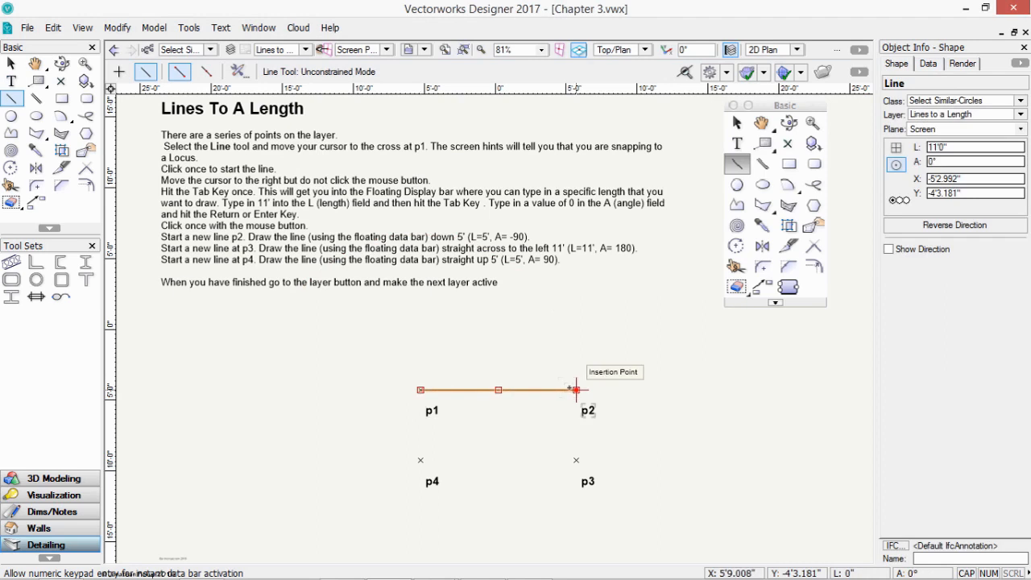
# - Draw a 5' line down from p2 to p3, then an 11' line left to p4
pyautogui.click(576, 389)
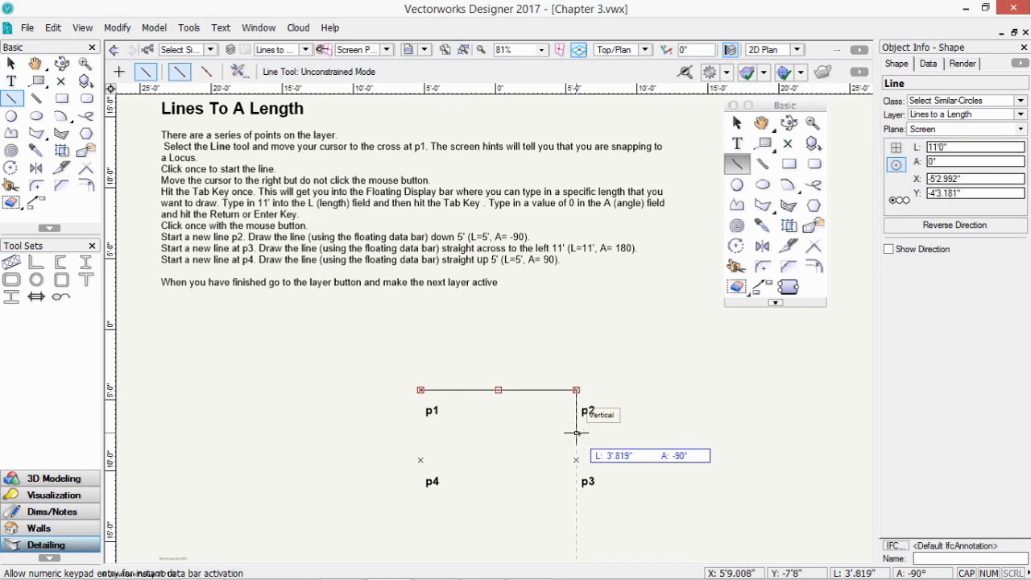
pyautogui.press('Tab')
pyautogui.write('5')
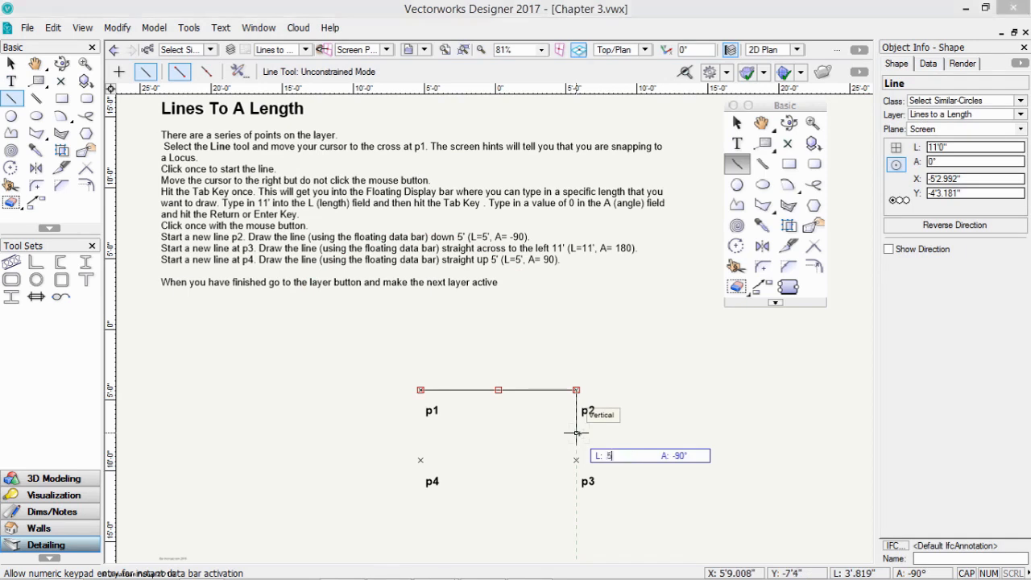
pyautogui.press('Tab')
pyautogui.press('Return')
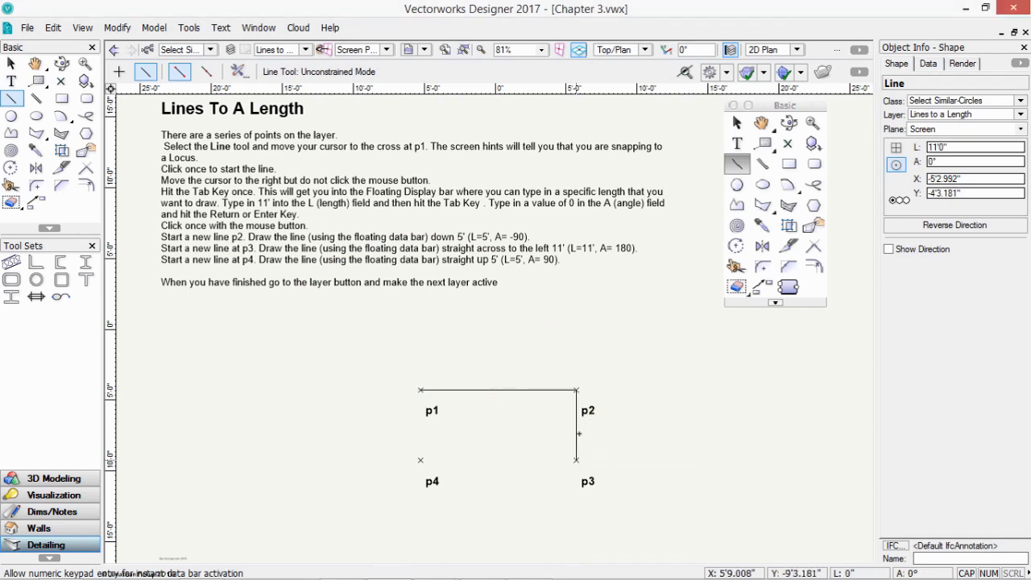
pyautogui.click(576, 425)
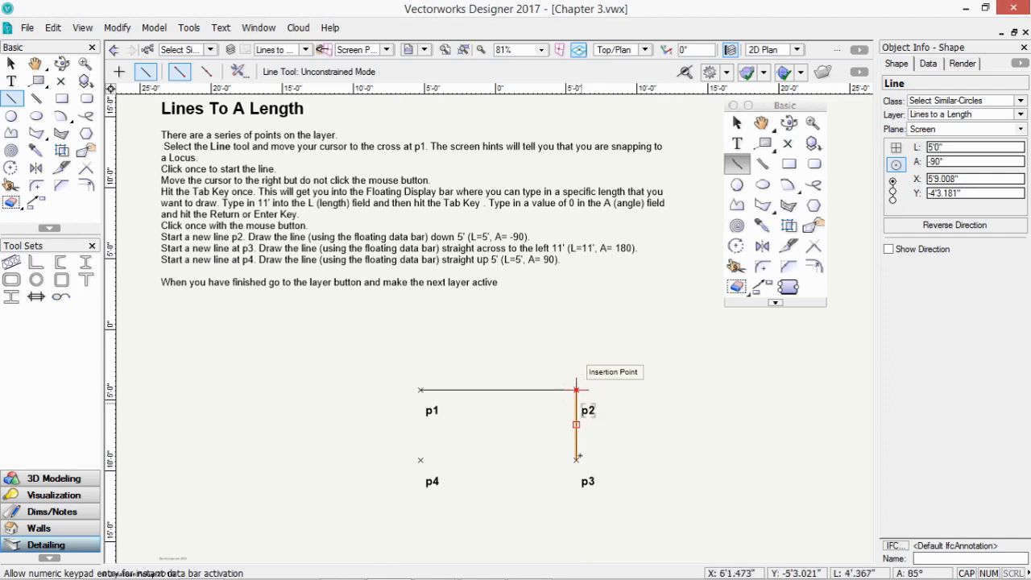
pyautogui.click(576, 460)
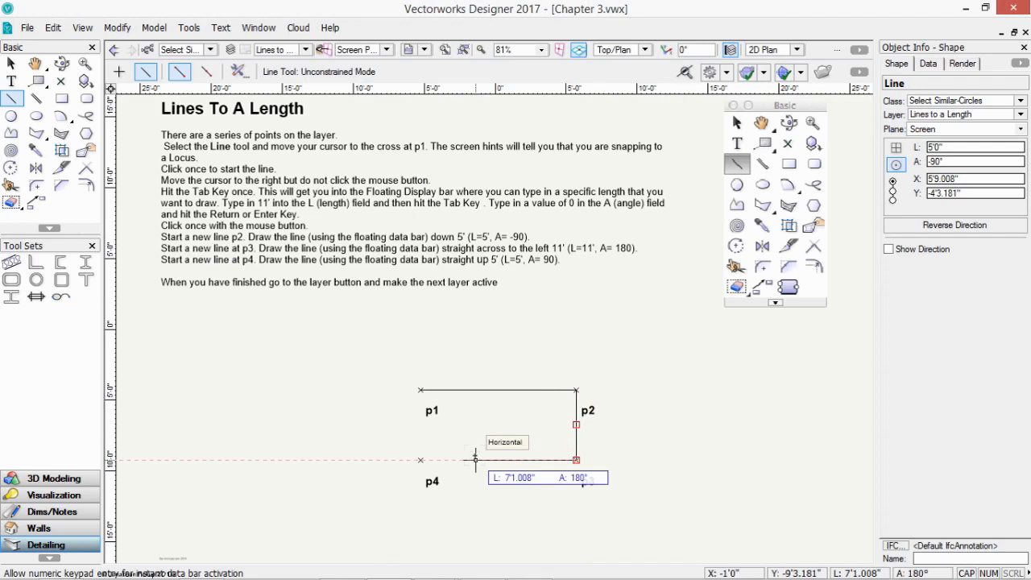
pyautogui.press('Tab')
pyautogui.write('1')
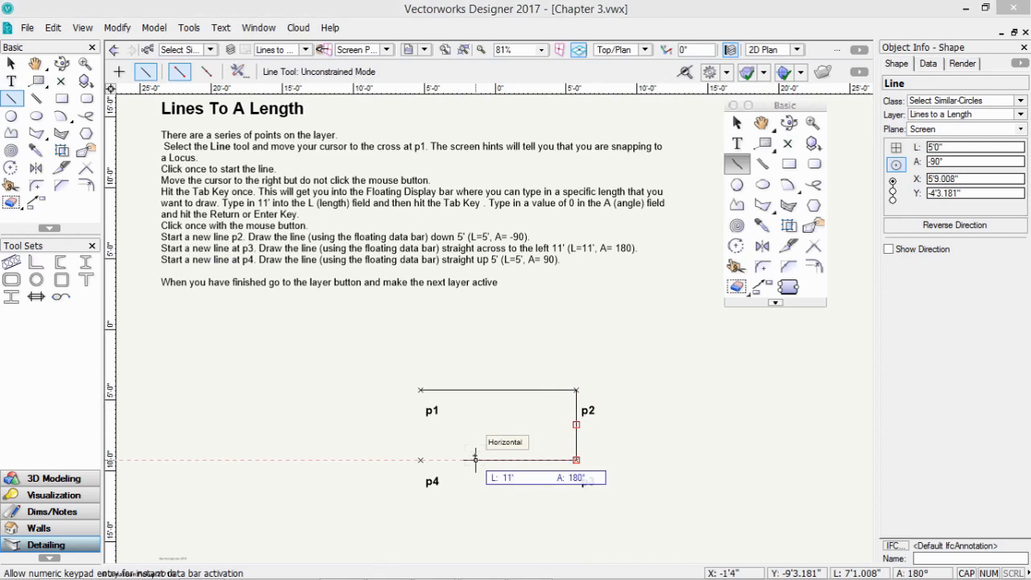
pyautogui.press('Tab')
pyautogui.press('Return')
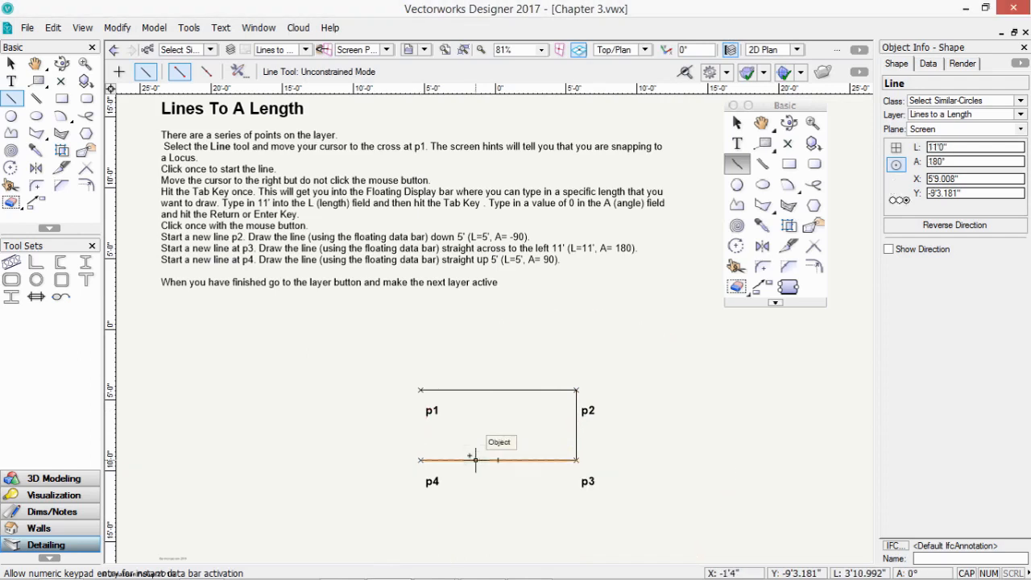
# - Close the rectangle with a 5' line up from p4 to p1, then open the layer list
pyautogui.click(420, 460)
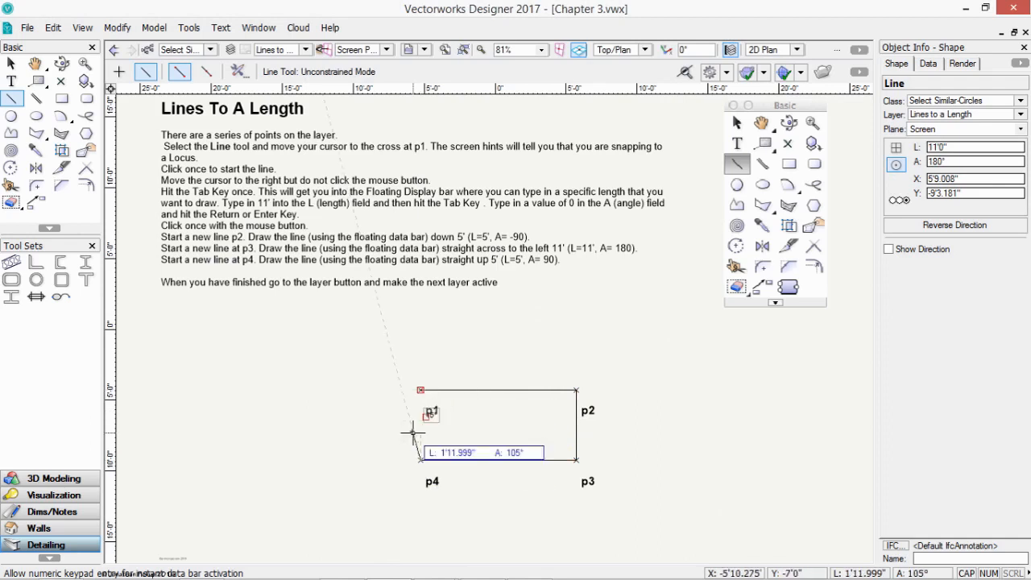
pyautogui.press('Tab')
pyautogui.write('5')
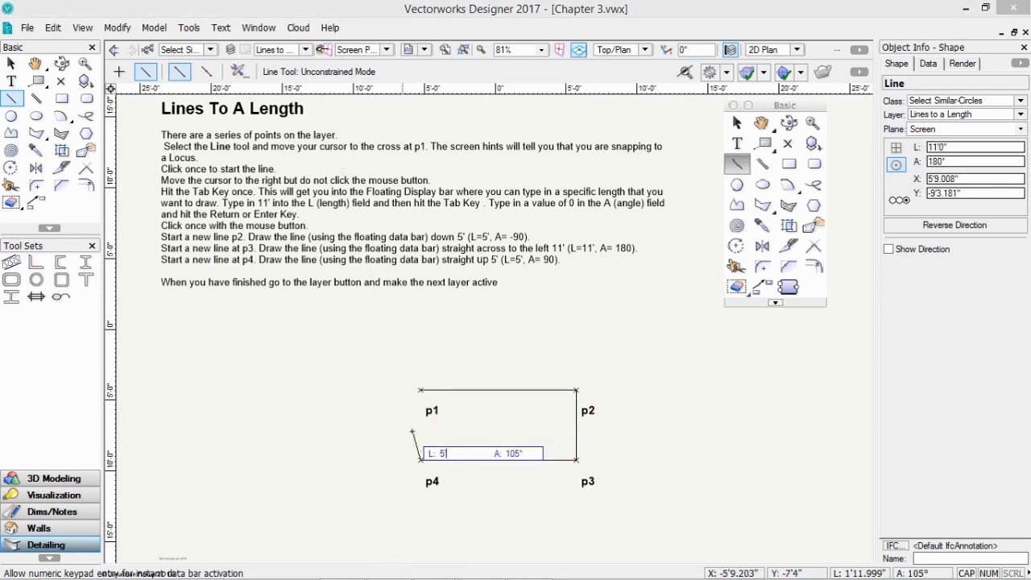
pyautogui.press('Tab')
pyautogui.click(421, 392)
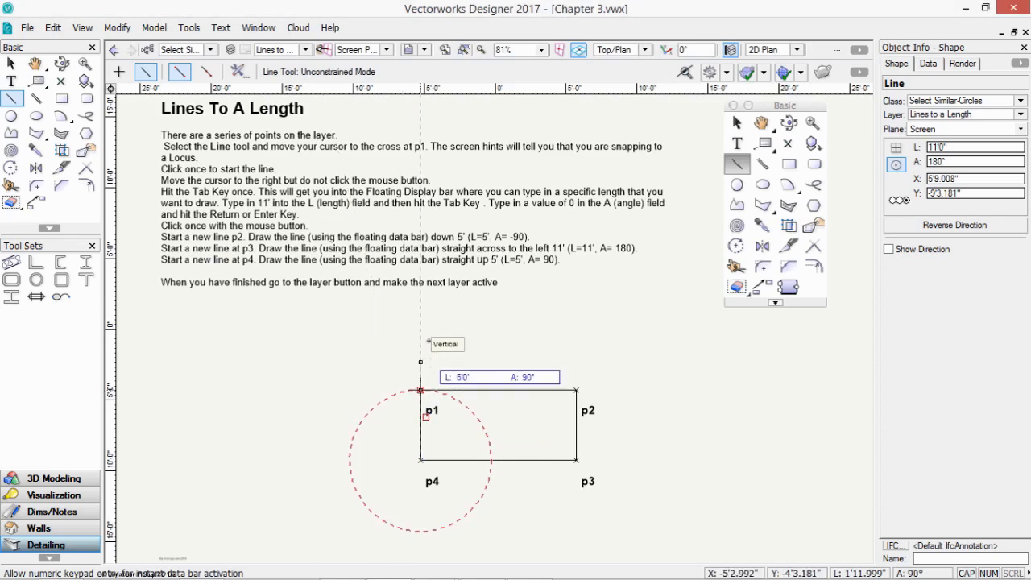
pyautogui.click(428, 340)
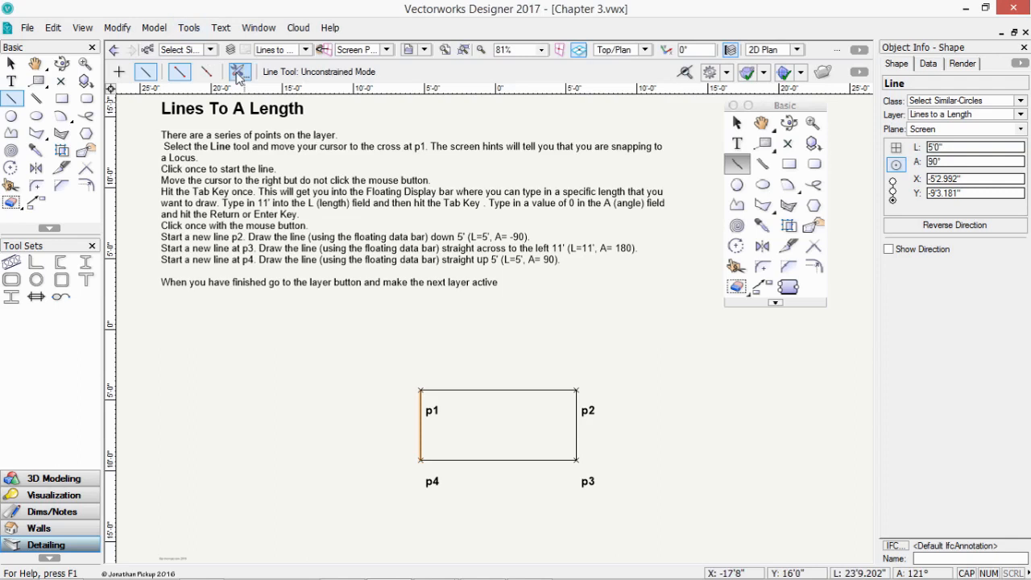
pyautogui.click(274, 50)
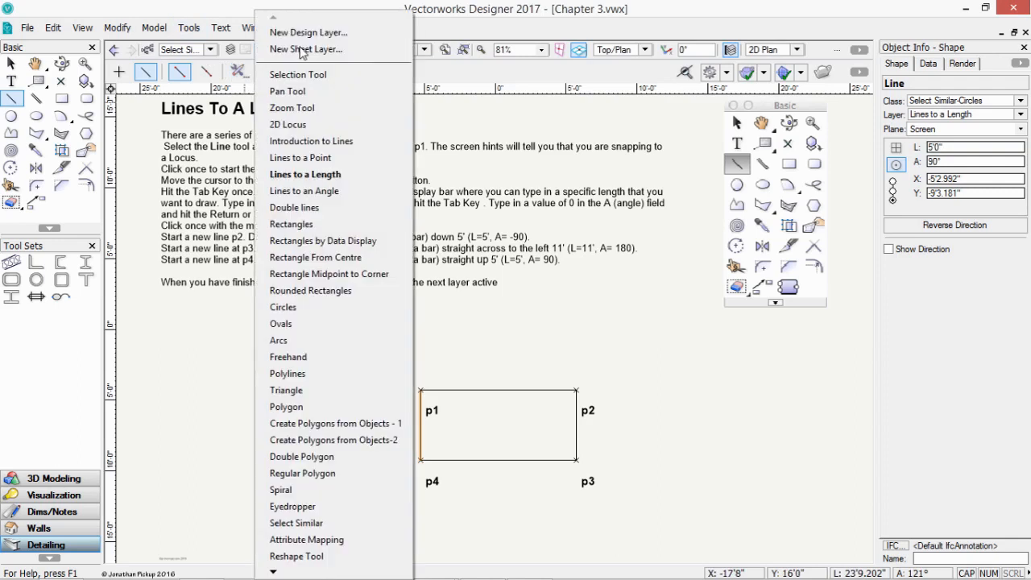
# - On the Lines to an Angle layer, draw a 32° line from p1 to p2
pyautogui.click(306, 193)
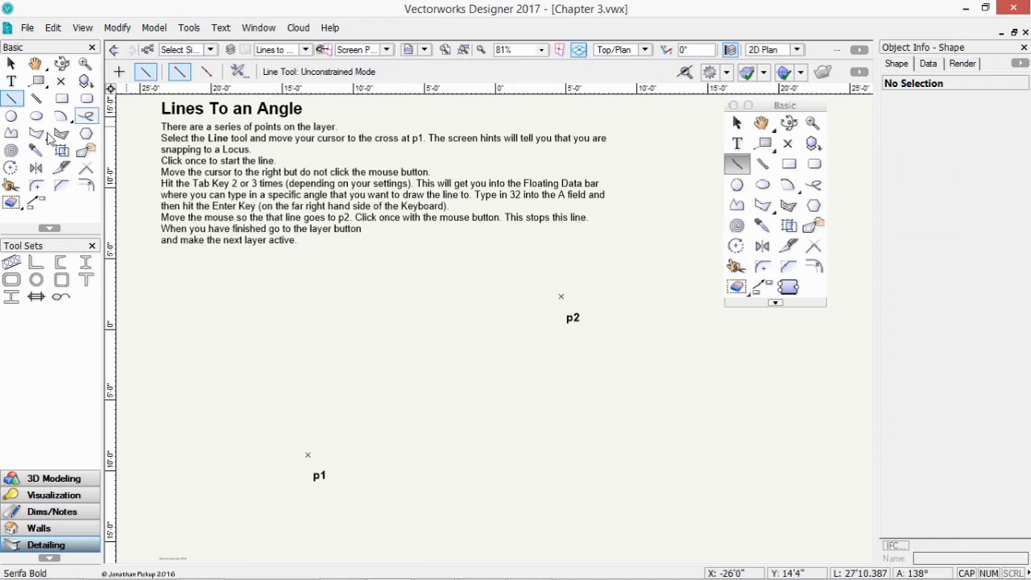
pyautogui.click(308, 454)
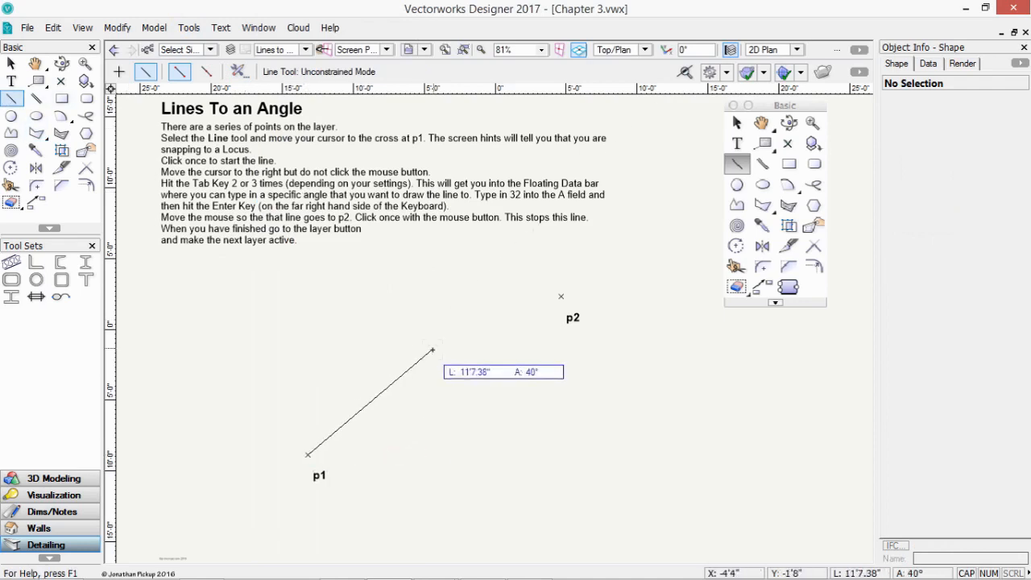
pyautogui.press('Tab')
pyautogui.press('Tab')
pyautogui.write('32')
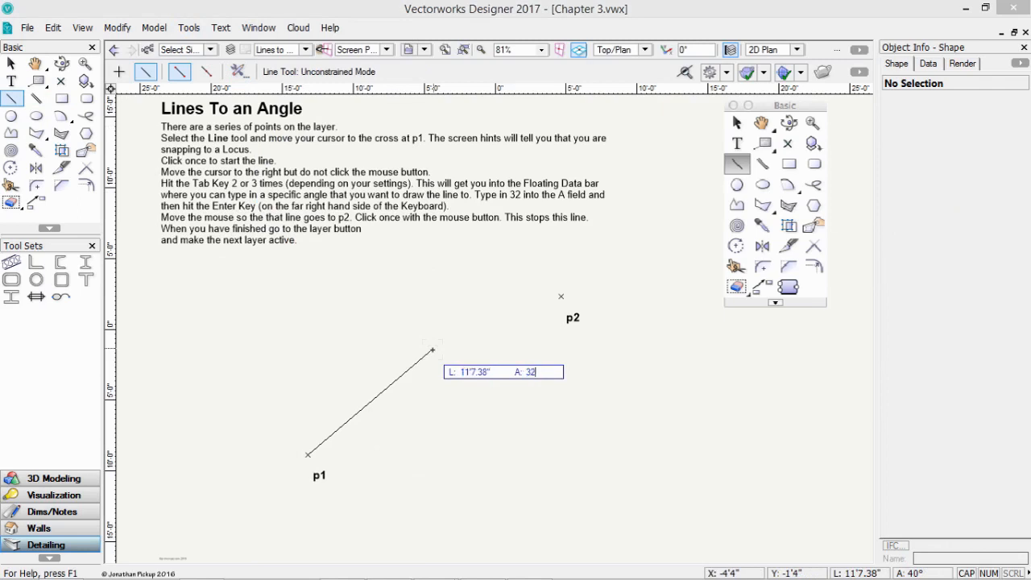
pyautogui.press('Return')
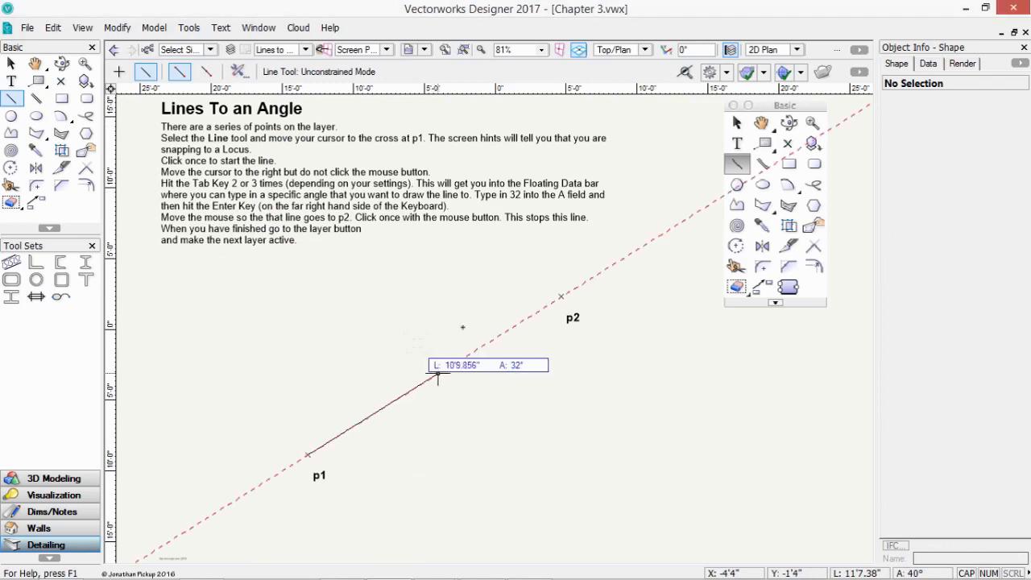
pyautogui.click(562, 296)
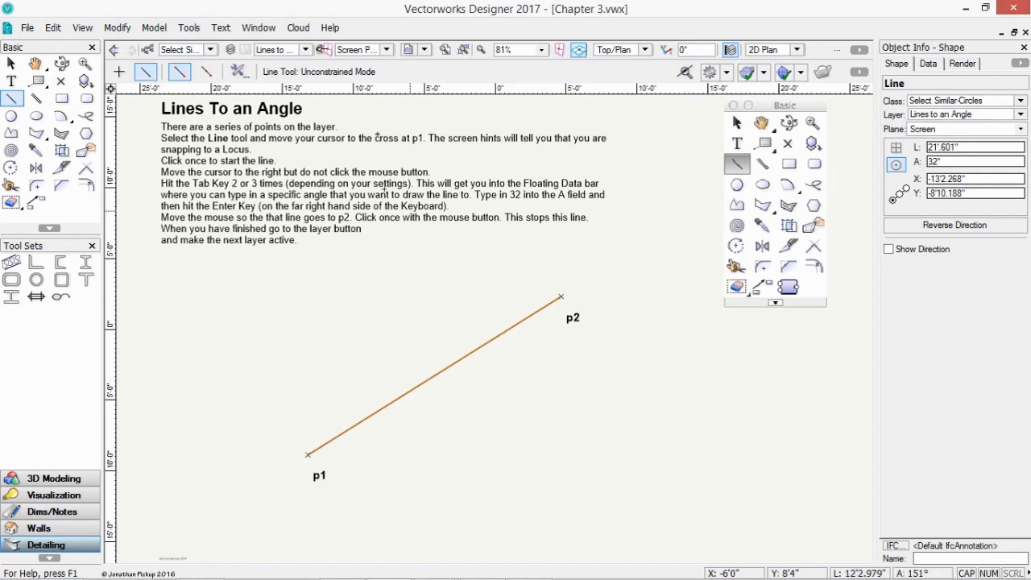
pyautogui.click(308, 50)
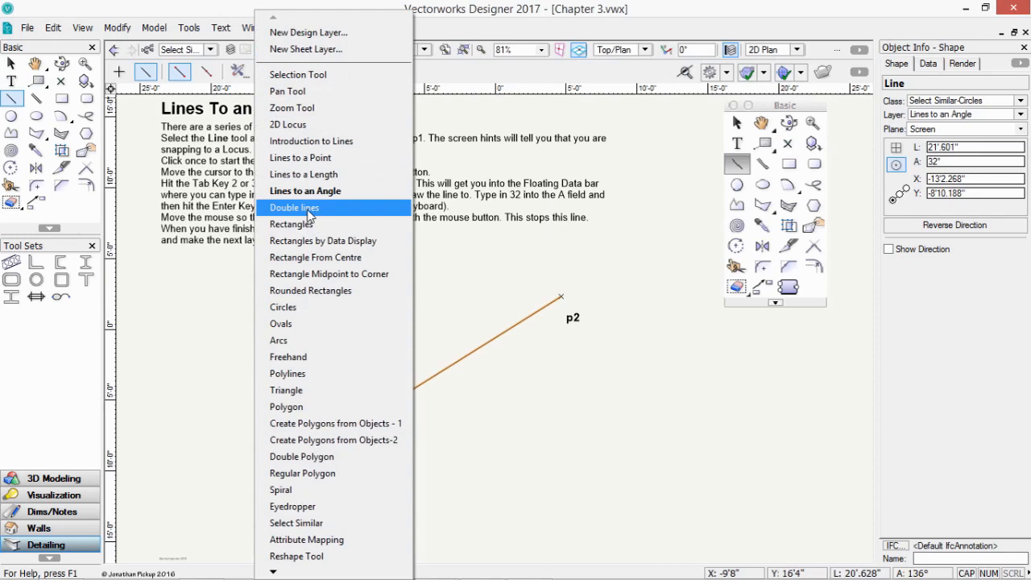
# - On the Double lines layer, set Double Line preferences to 8" separation with Create Lines, then start at p1
pyautogui.click(295, 208)
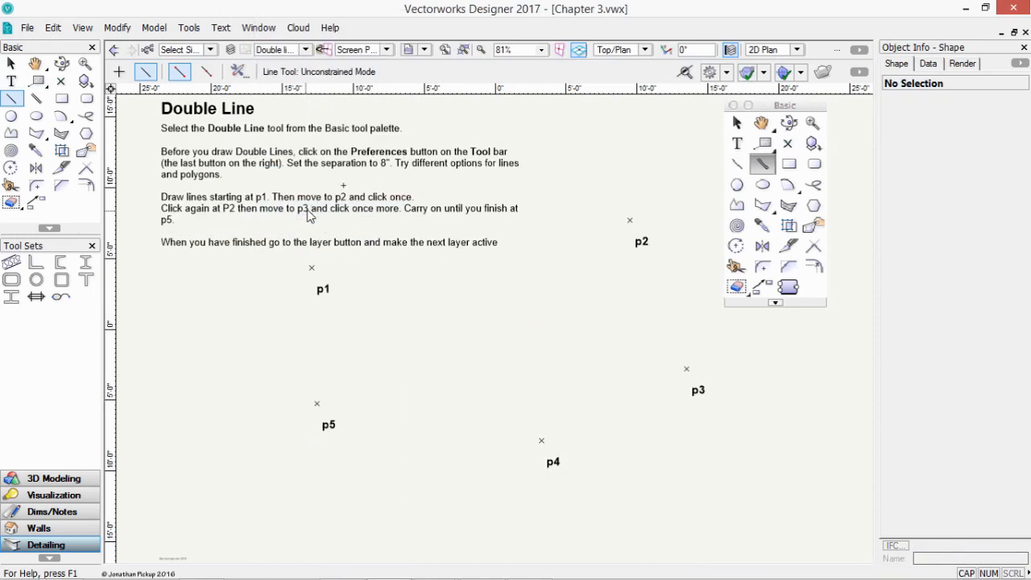
pyautogui.click(36, 100)
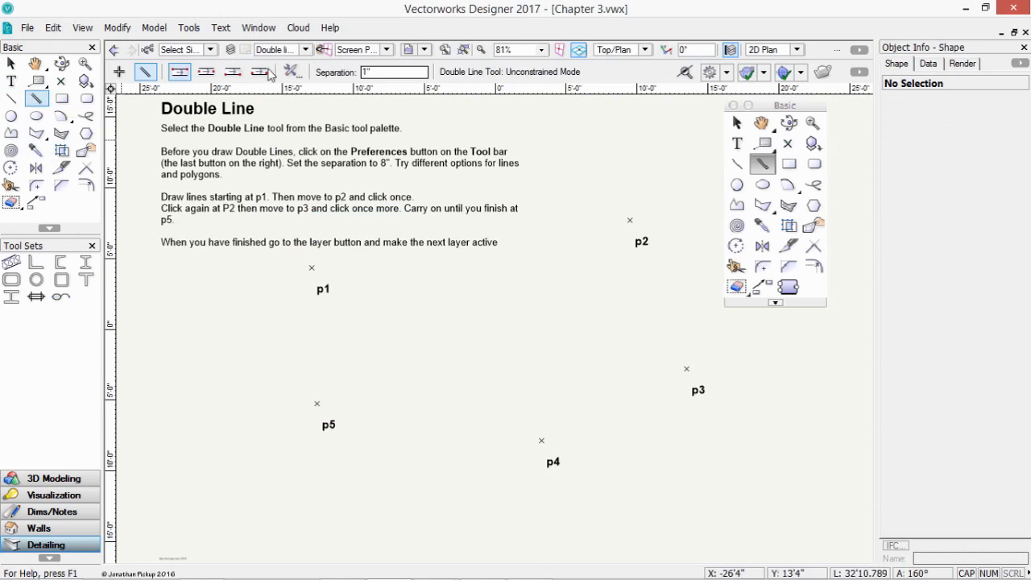
pyautogui.click(293, 71)
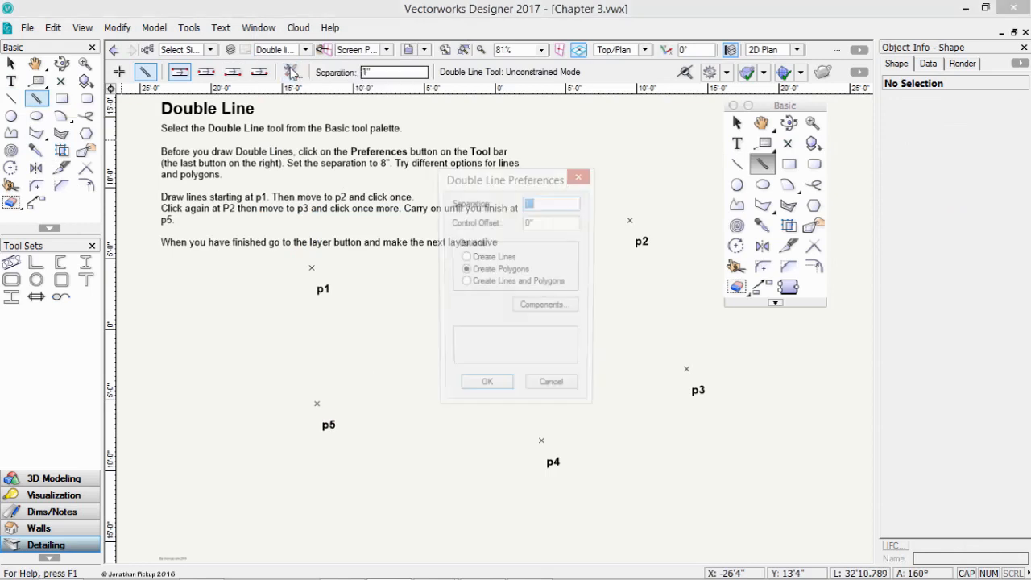
pyautogui.write('8')
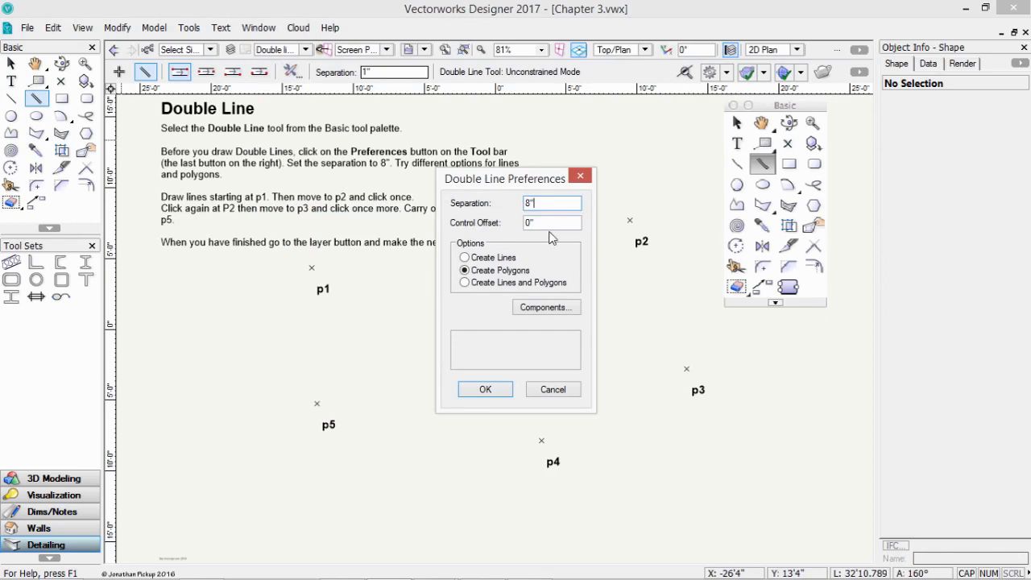
pyautogui.click(484, 259)
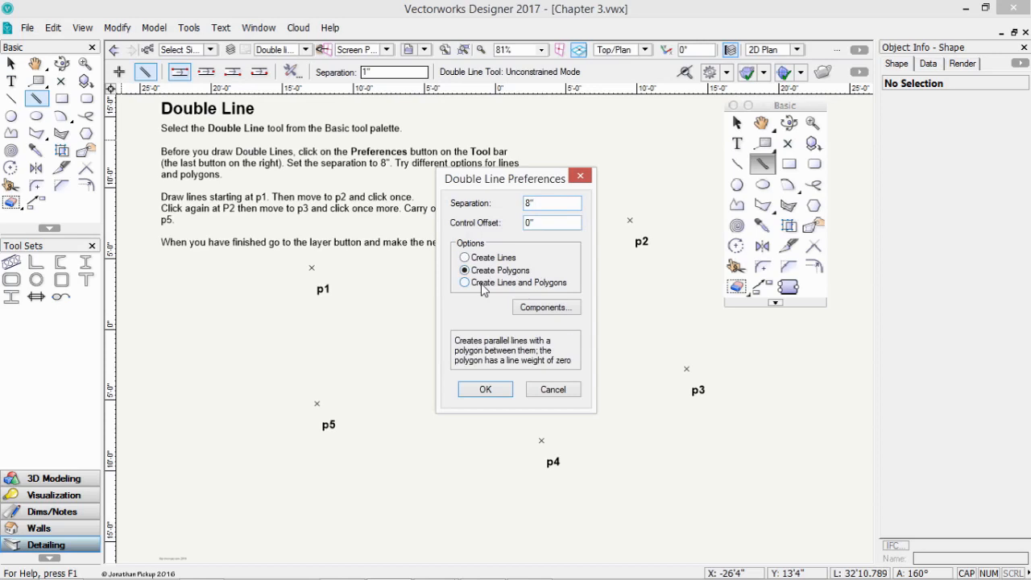
pyautogui.click(488, 258)
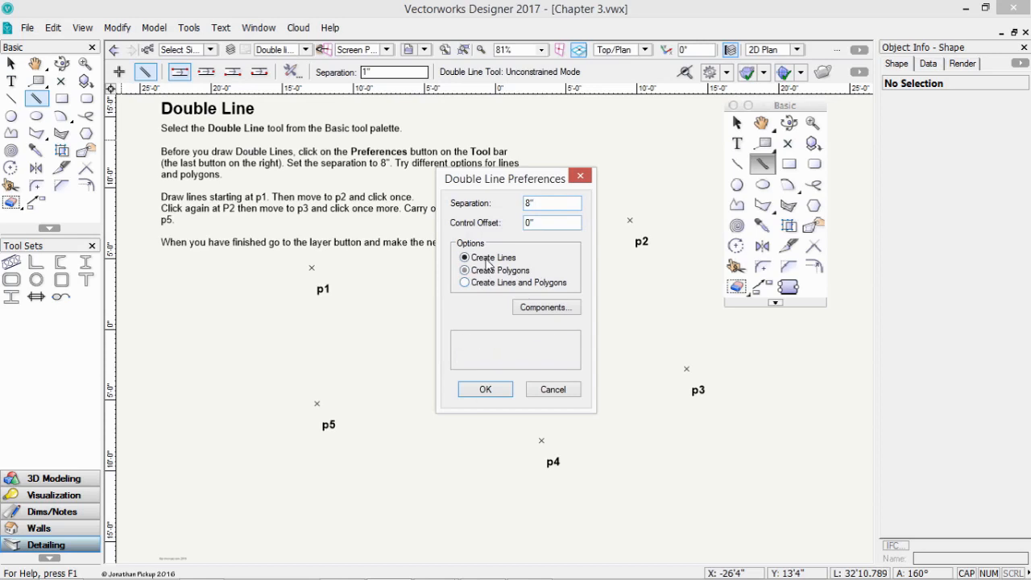
pyautogui.click(485, 390)
pyautogui.click(312, 267)
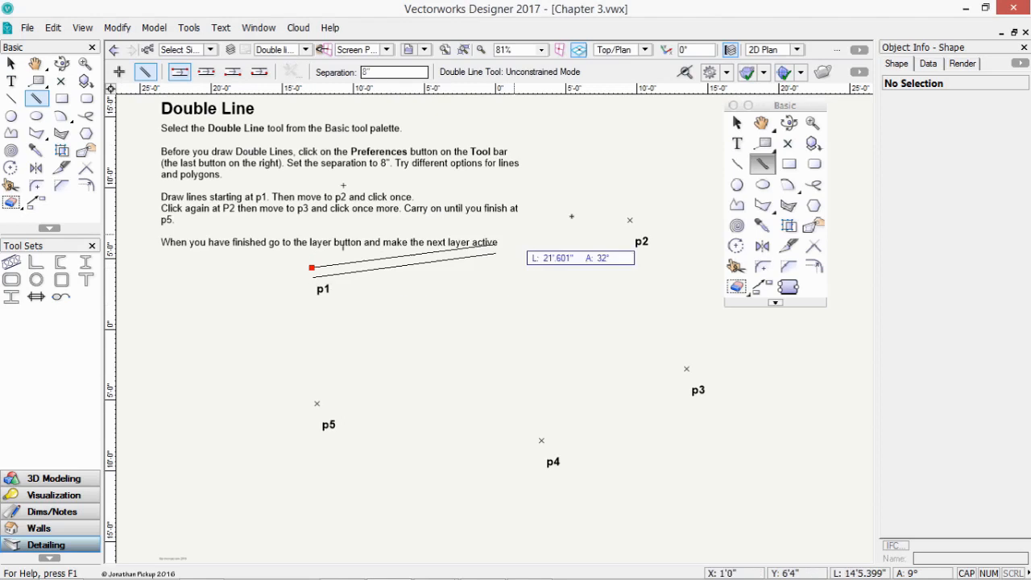
# - Extend the 8-inch double line from p2 to p3, then draw a centred segment from p5 to p4
pyautogui.doubleClick(630, 219)
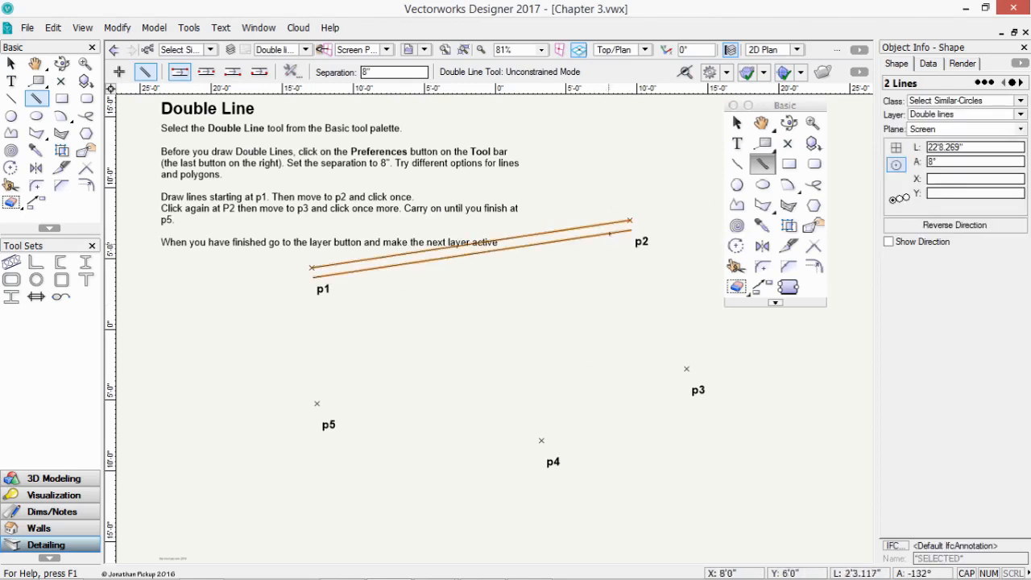
pyautogui.click(630, 220)
pyautogui.doubleClick(687, 369)
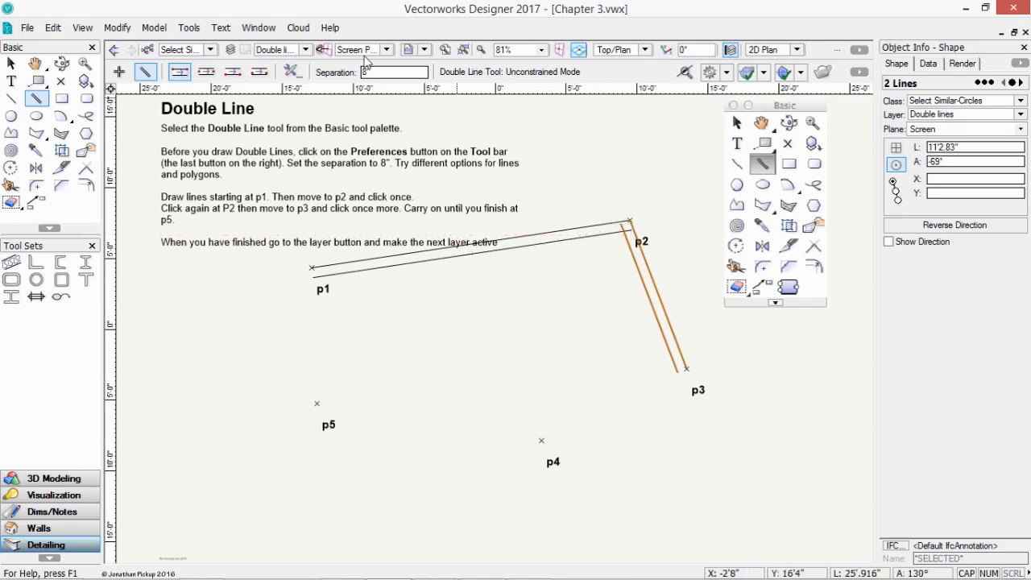
pyautogui.click(207, 72)
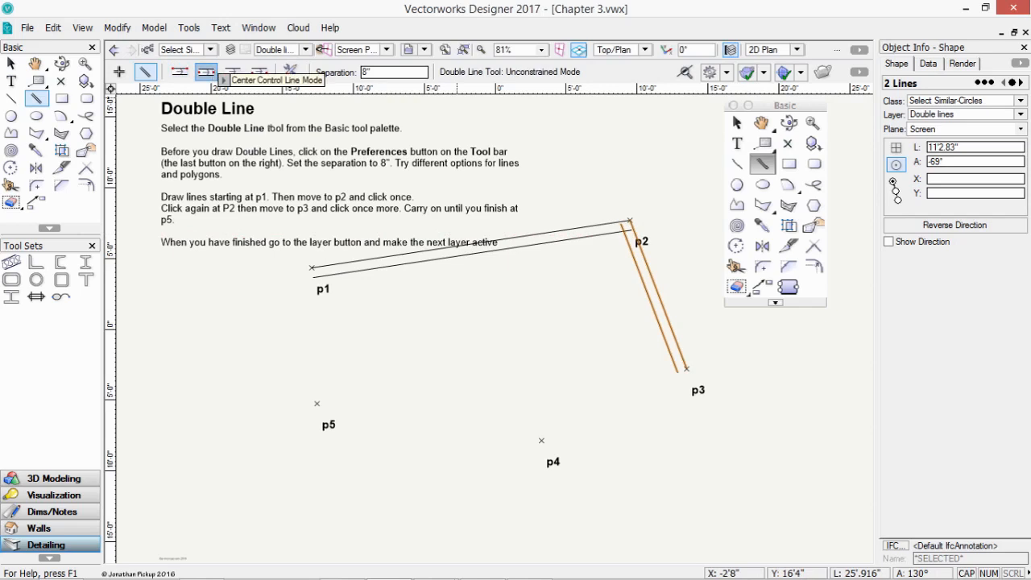
pyautogui.click(317, 403)
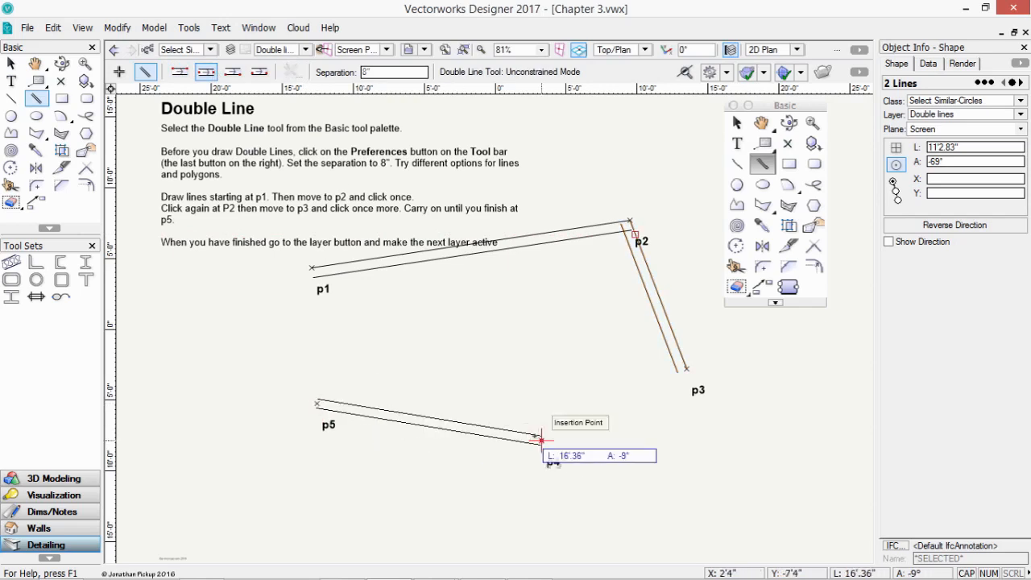
pyautogui.click(542, 440)
# - Flip the alignment side, run the double line from p4 to p3, and finish it at p5
pyautogui.click(231, 73)
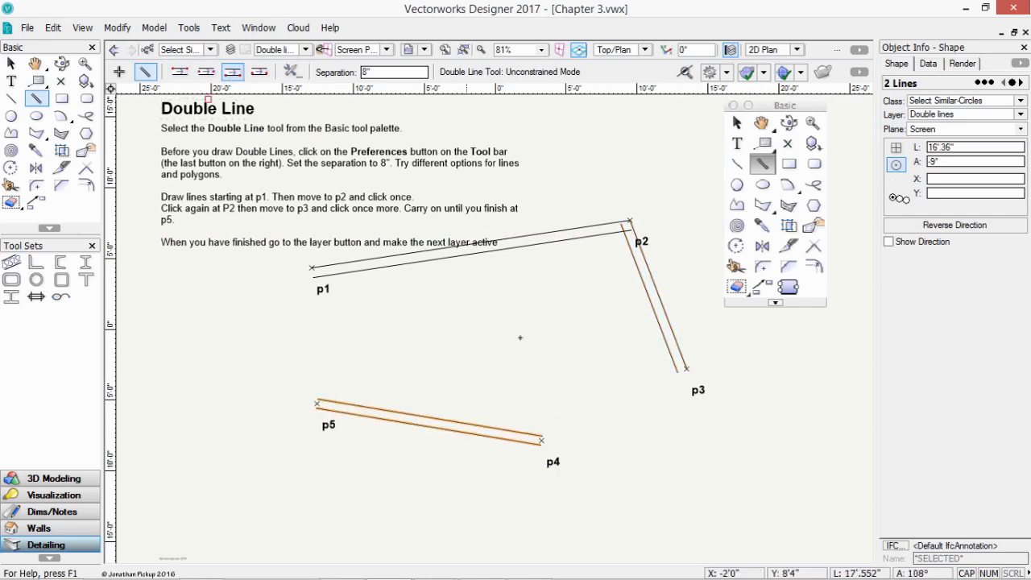
pyautogui.click(541, 440)
pyautogui.click(691, 375)
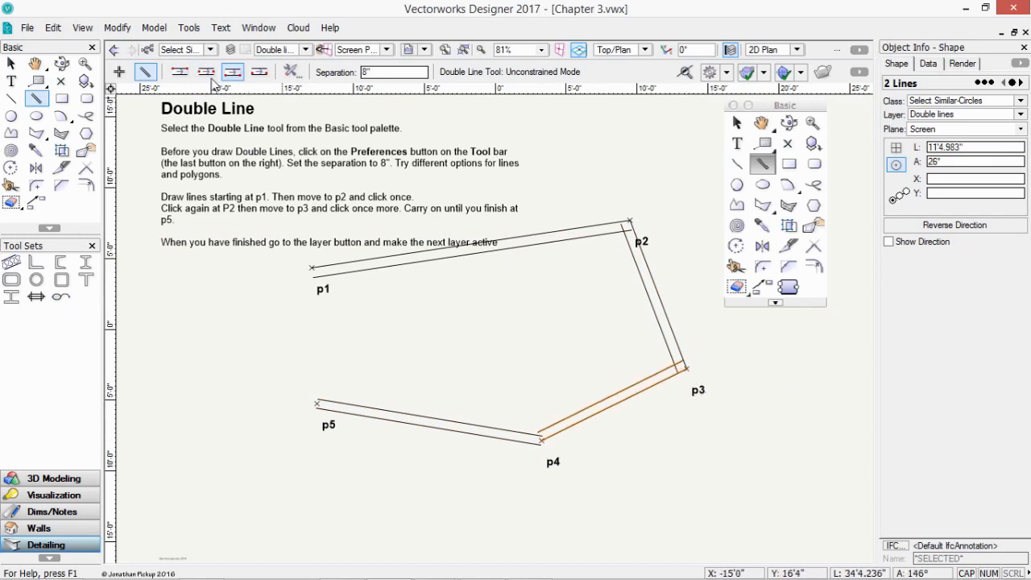
pyautogui.click(119, 73)
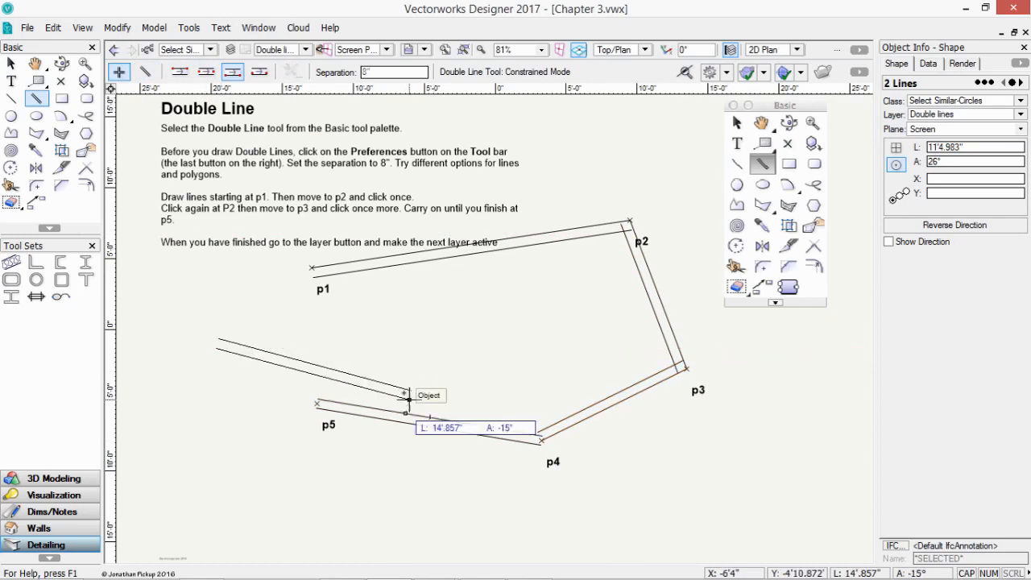
pyautogui.press('Escape')
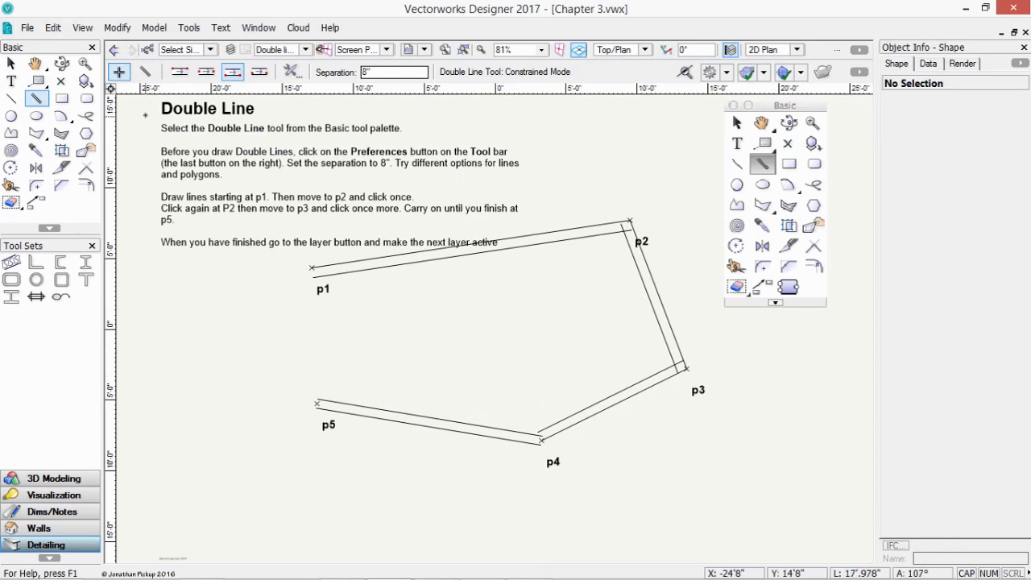
# - Return double lines to Unconstrained Mode, accept the preferences unchanged, and show the layer list
pyautogui.click(145, 72)
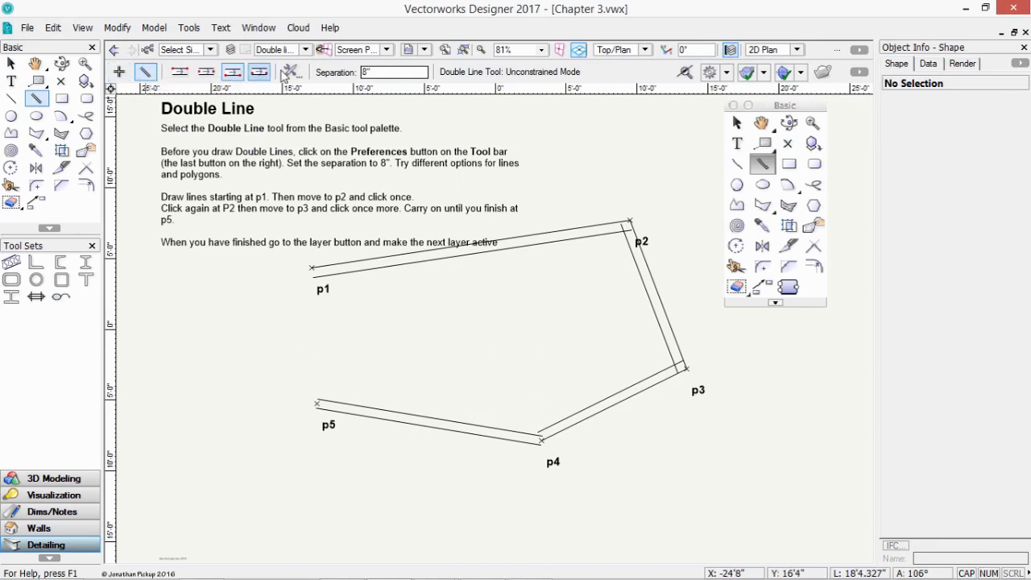
pyautogui.click(293, 73)
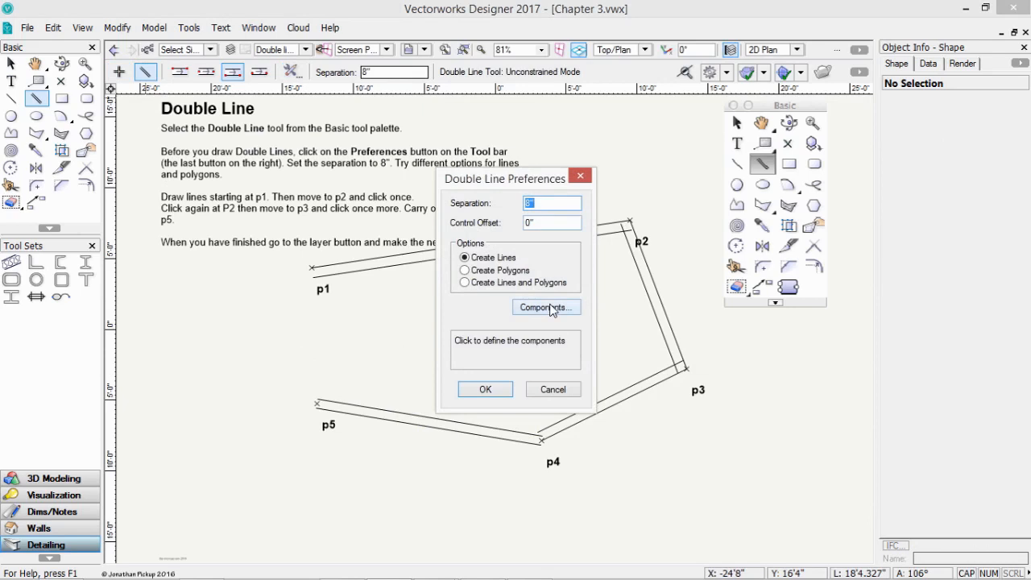
pyautogui.click(483, 390)
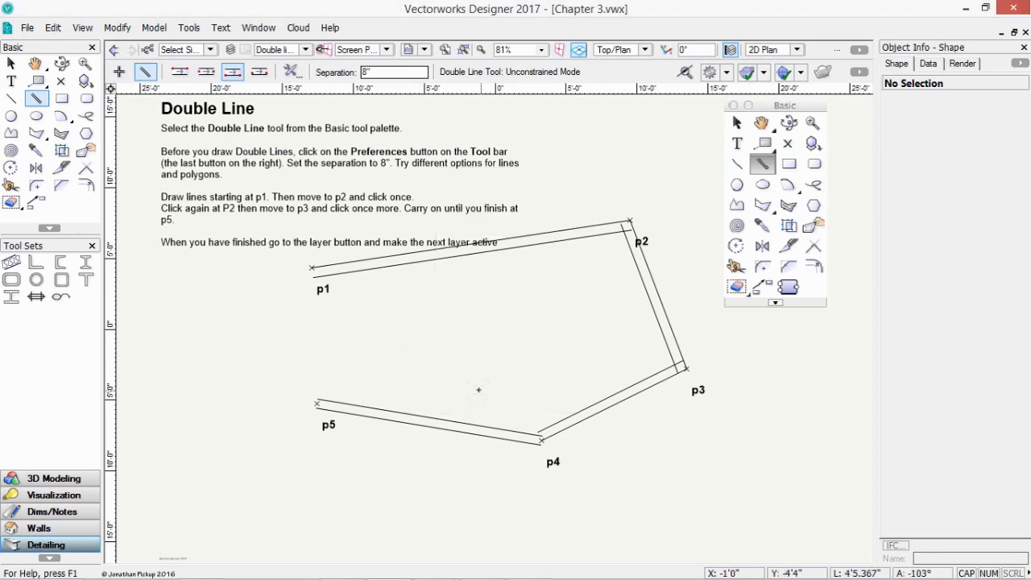
pyautogui.click(304, 50)
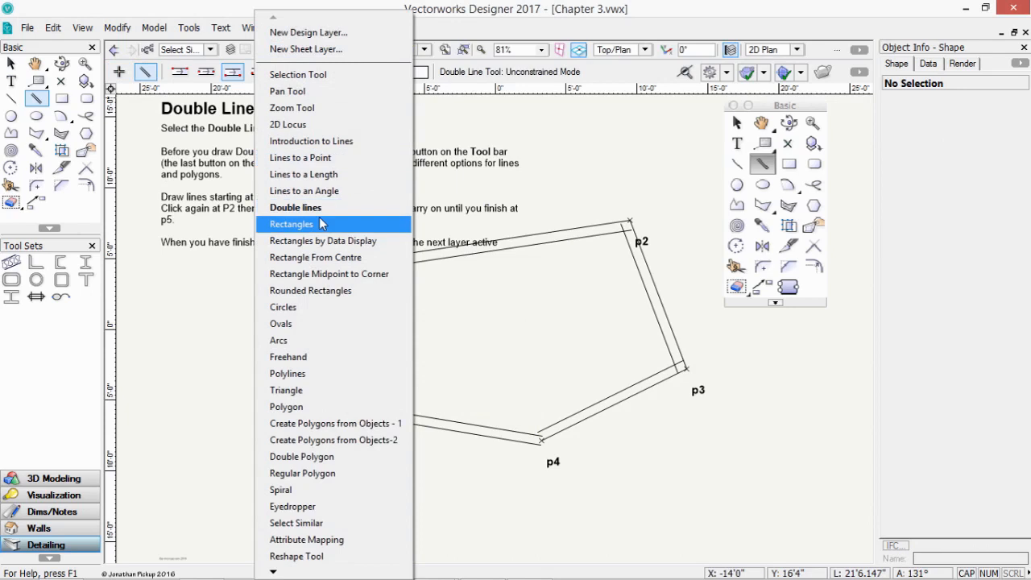
# - On the Rectangles layer, try a corner-to-corner rectangle from p1, then undo it
pyautogui.click(320, 224)
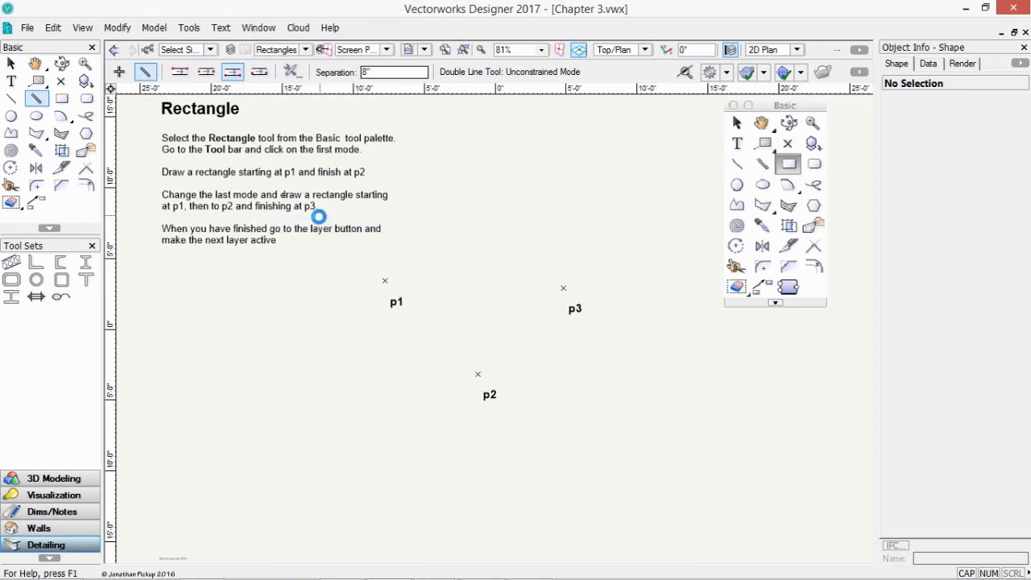
pyautogui.click(62, 100)
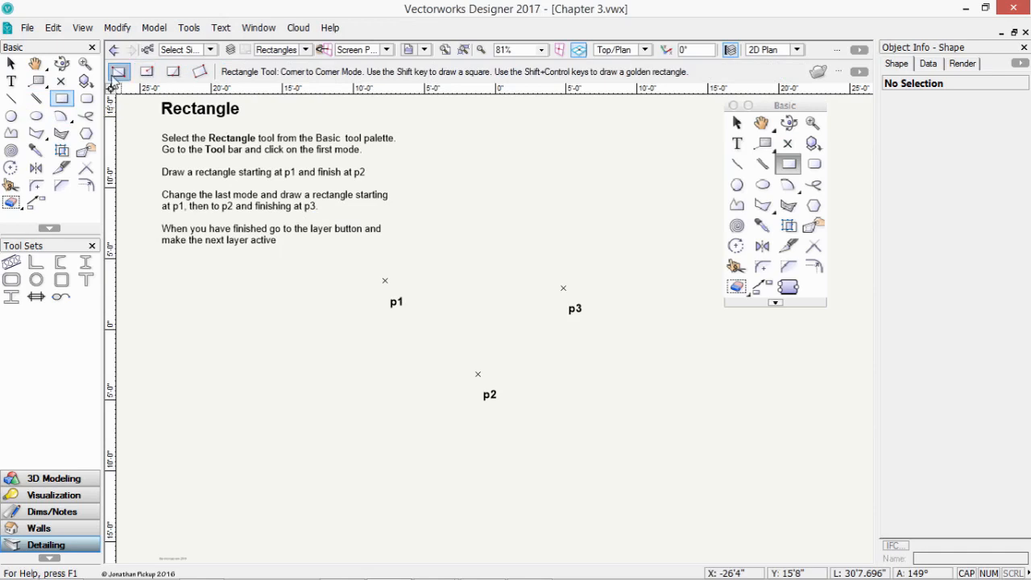
pyautogui.click(115, 73)
pyautogui.click(386, 281)
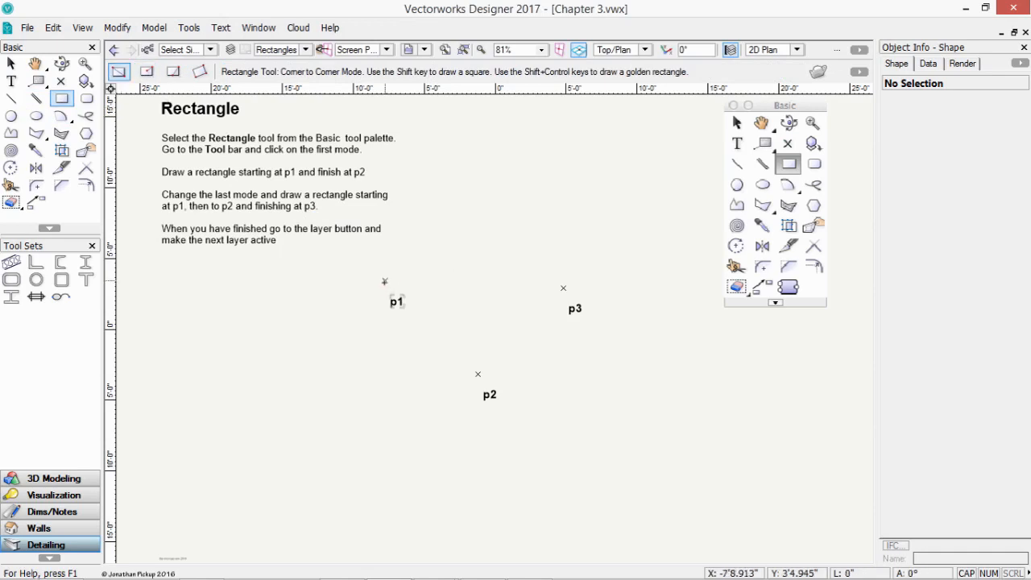
pyautogui.click(477, 374)
pyautogui.hotkey('ctrl', 'z')
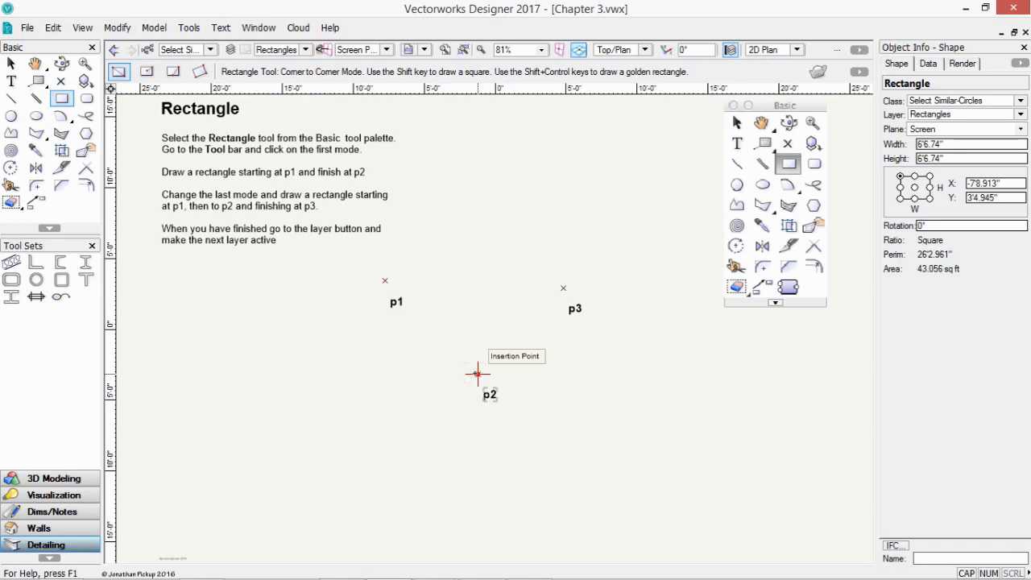
# - Draw a 45°-rotated rectangle through p1, p2 and p3, covering 79.222 sq ft
pyautogui.click(201, 73)
pyautogui.click(385, 280)
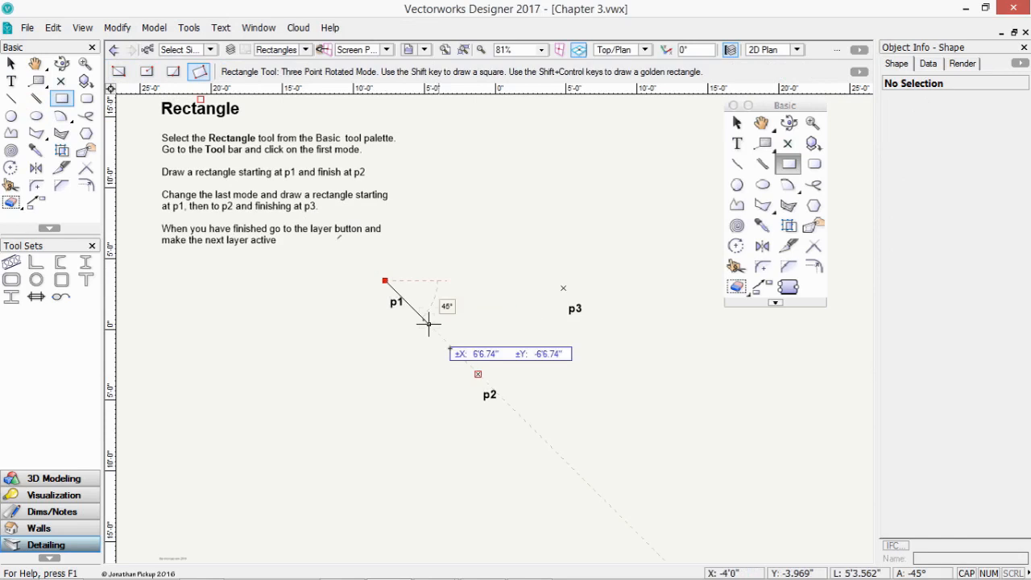
pyautogui.click(478, 374)
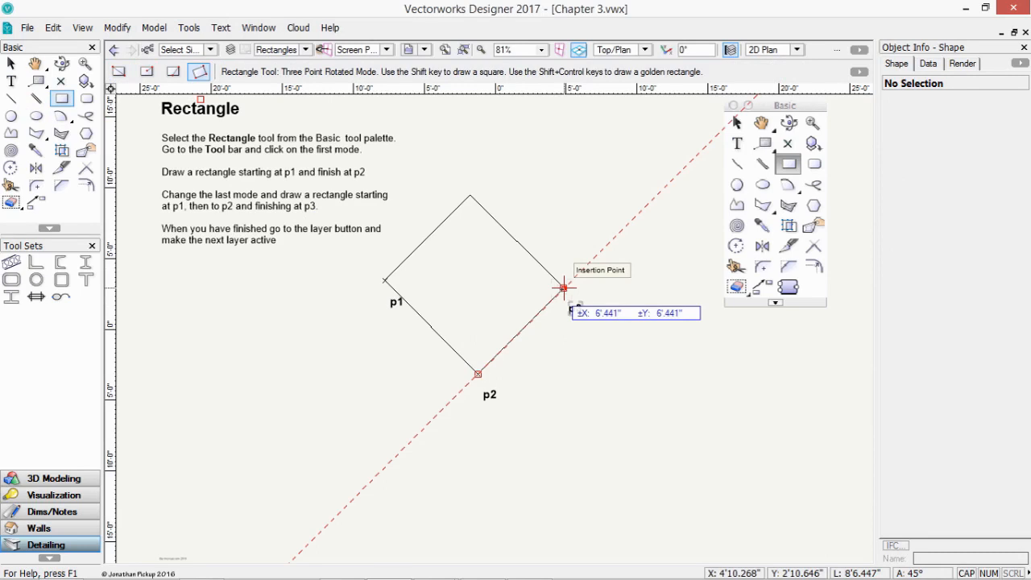
pyautogui.press('Tab')
pyautogui.press('Tab')
pyautogui.press('Tab')
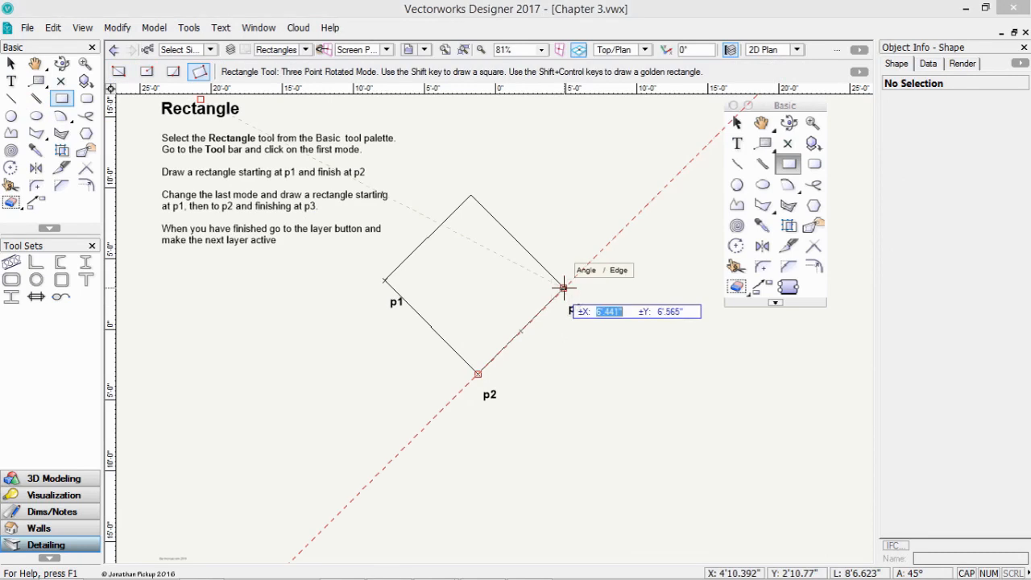
pyautogui.press('Tab')
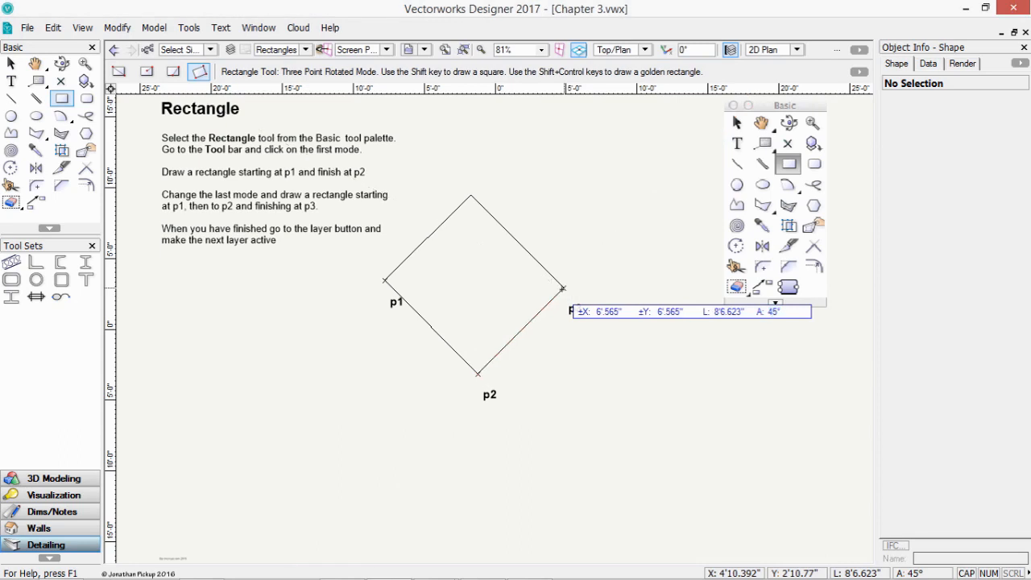
pyautogui.press('Return')
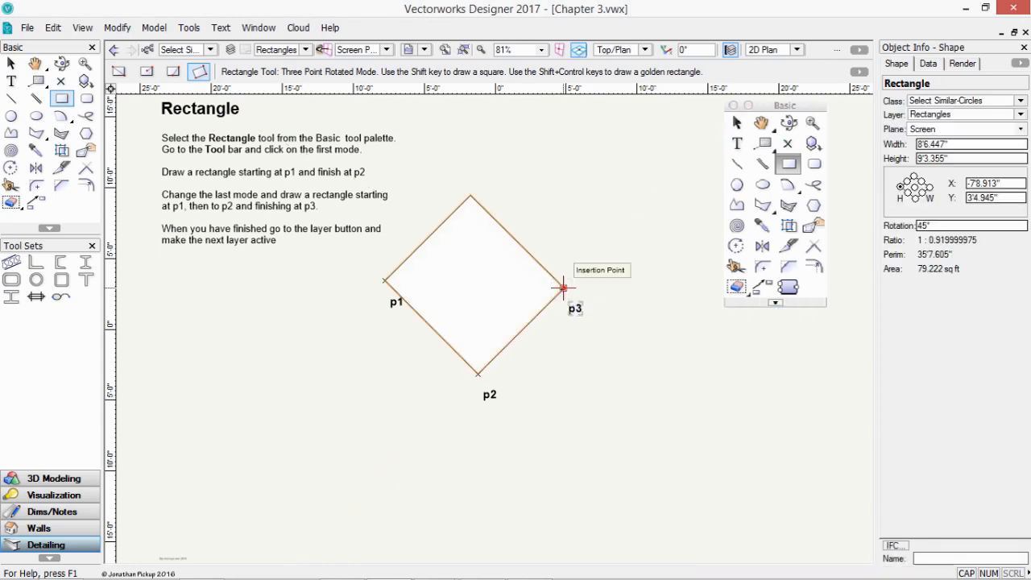
pyautogui.click(305, 49)
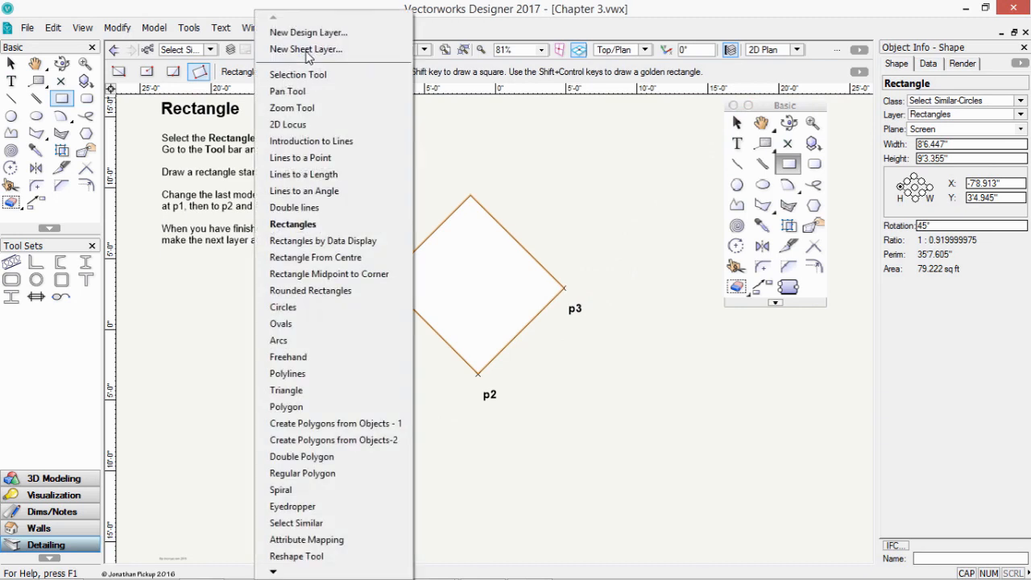
# - On the Rectangles by Data Display layer, draw an 11' by -5' rectangle from p1
pyautogui.click(320, 240)
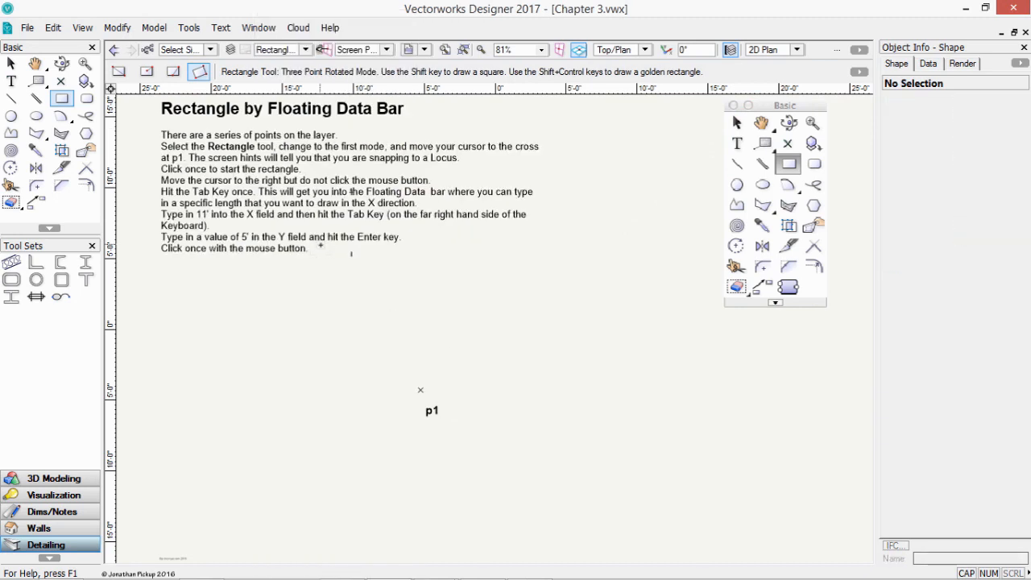
pyautogui.click(119, 72)
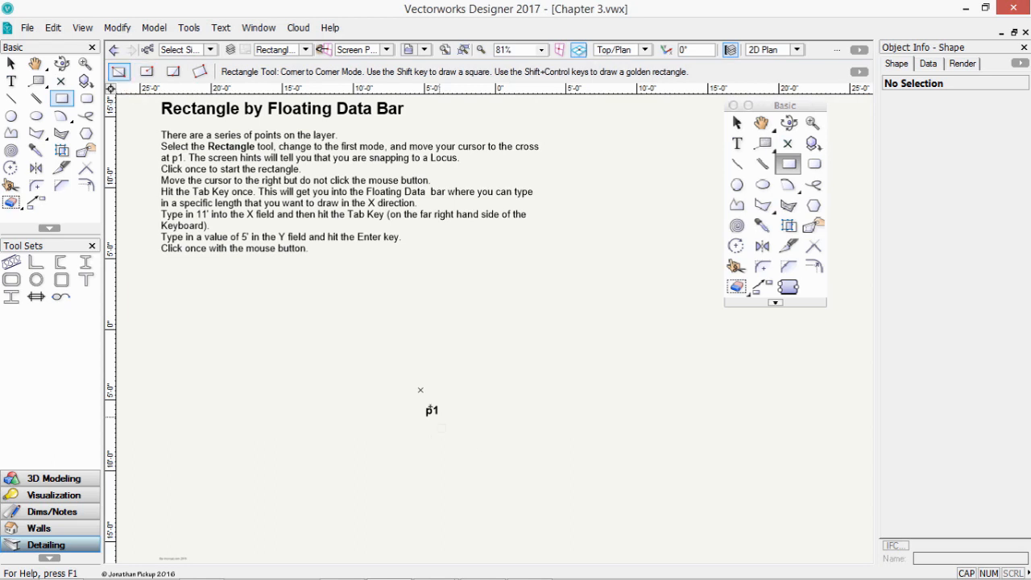
pyautogui.click(420, 391)
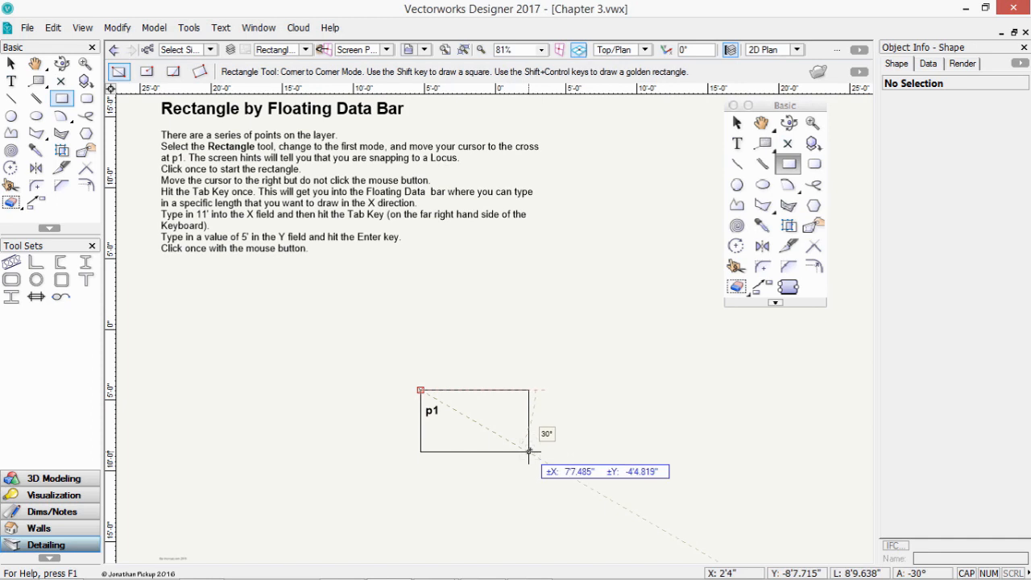
pyautogui.press('Tab')
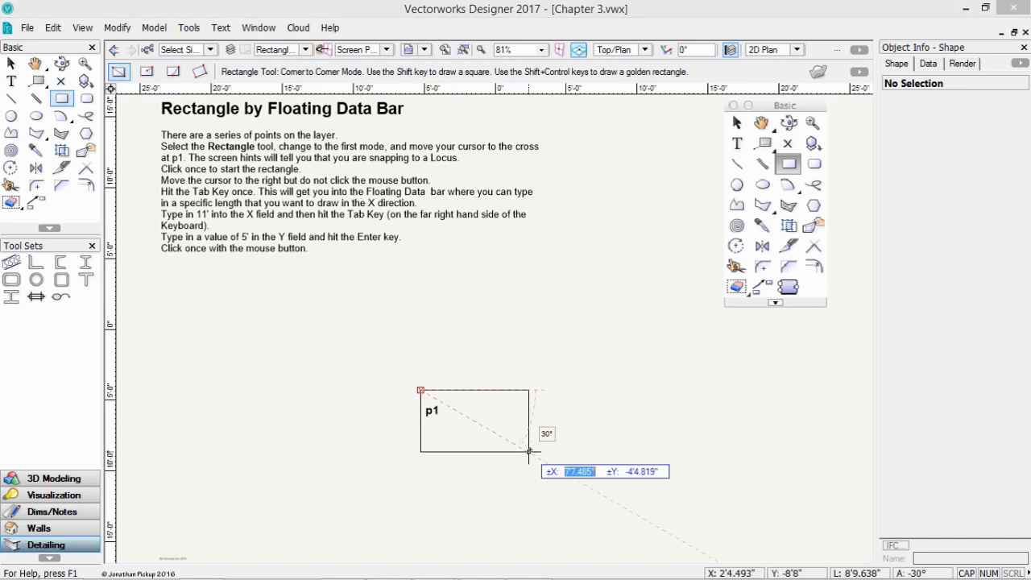
pyautogui.write('11')
pyautogui.press('Tab')
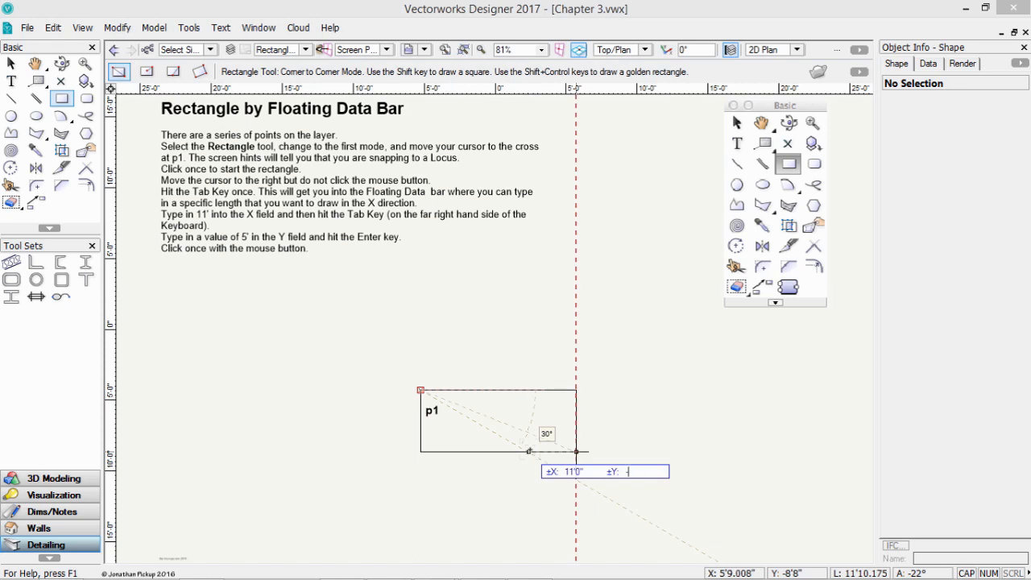
pyautogui.press('Return')
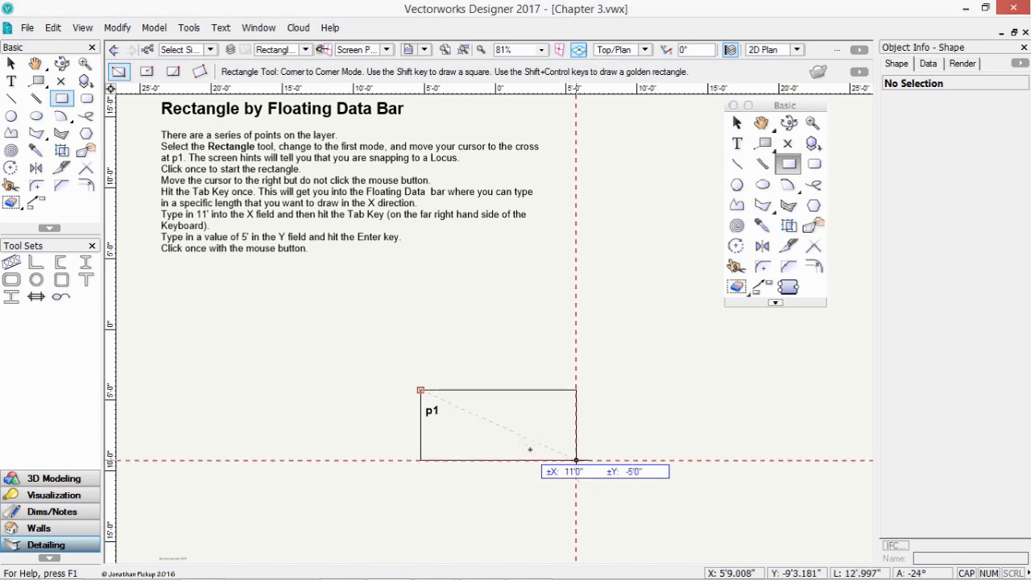
pyautogui.click(530, 449)
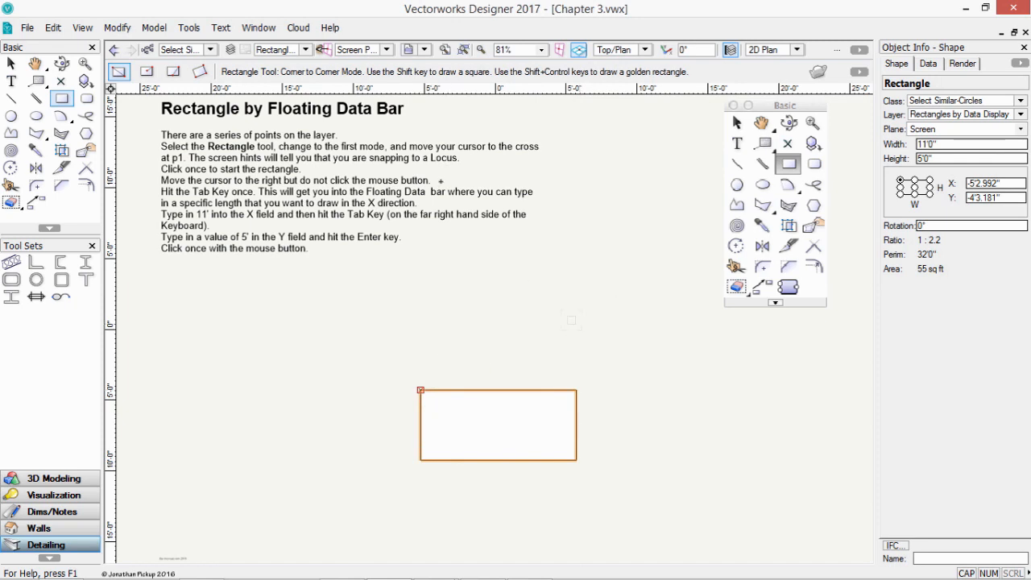
# - Draw a second rectangle 3.5M wide by 1500mm high from the same corner
pyautogui.click(420, 390)
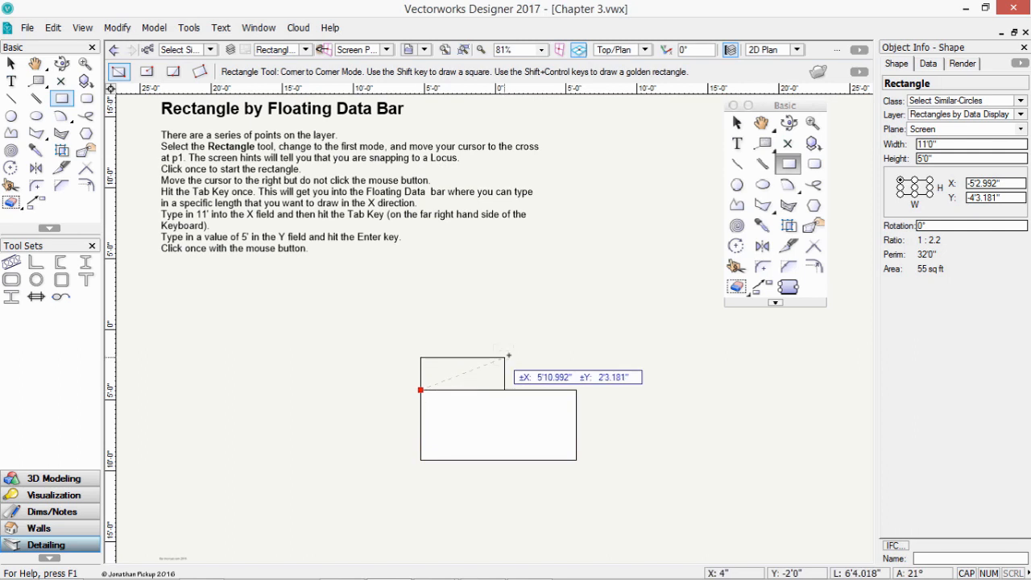
pyautogui.press('Tab')
pyautogui.write('3')
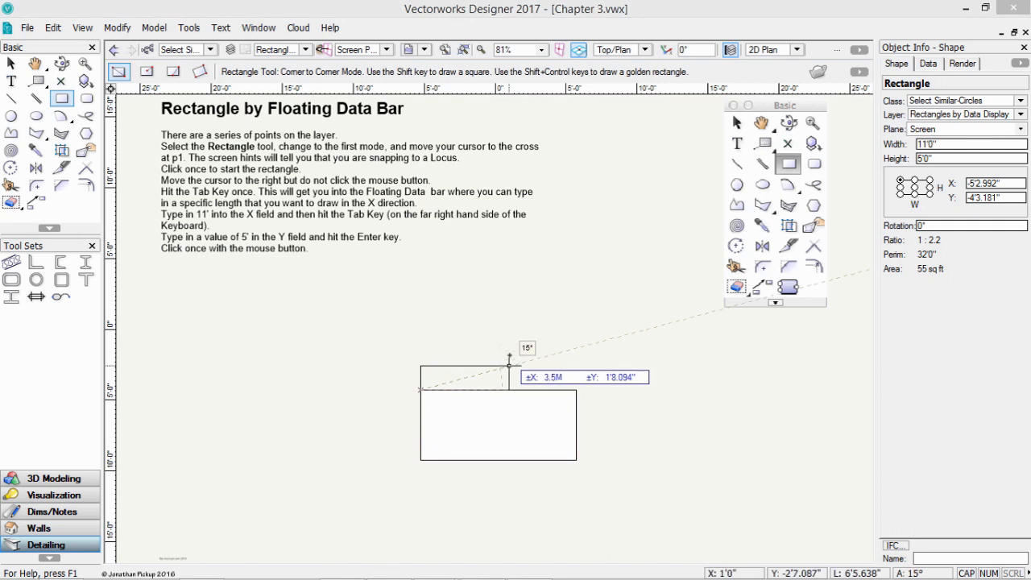
pyautogui.write('.5M')
pyautogui.press('Tab')
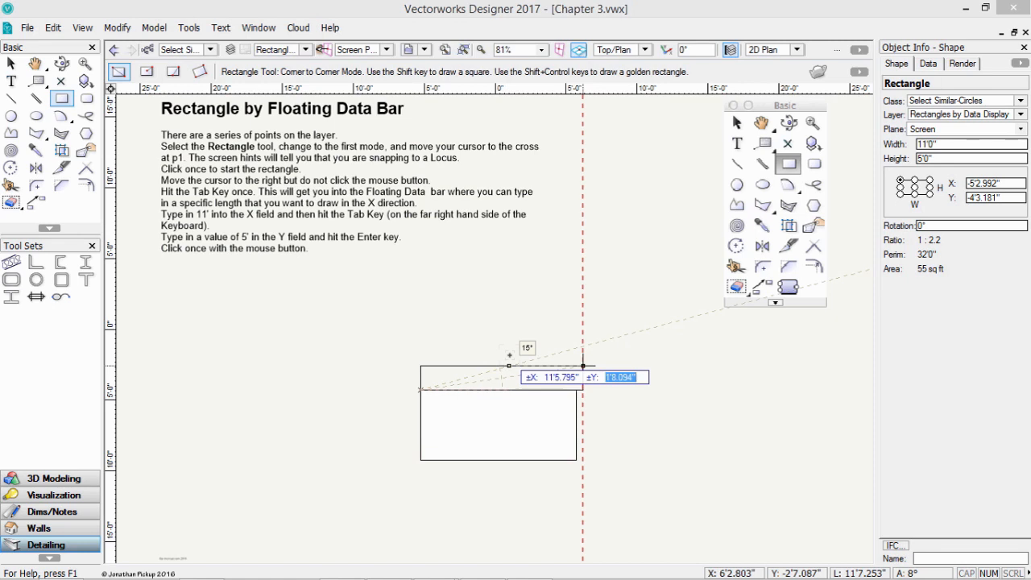
pyautogui.write('1500mm')
pyautogui.press('Return')
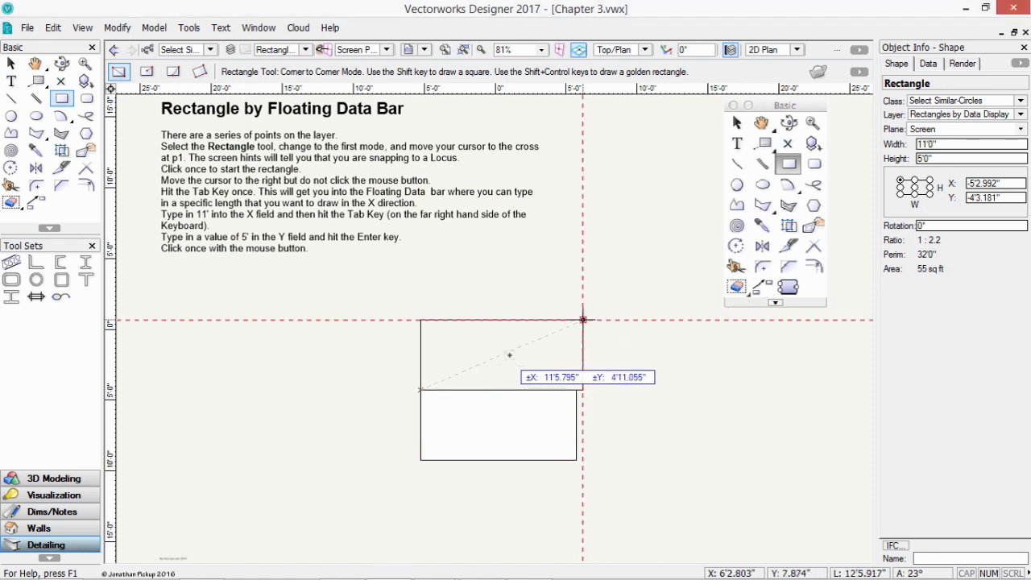
pyautogui.click(583, 320)
# - Undo both trial rectangles and switch to the Rectangle From Centre layer
pyautogui.press('x')
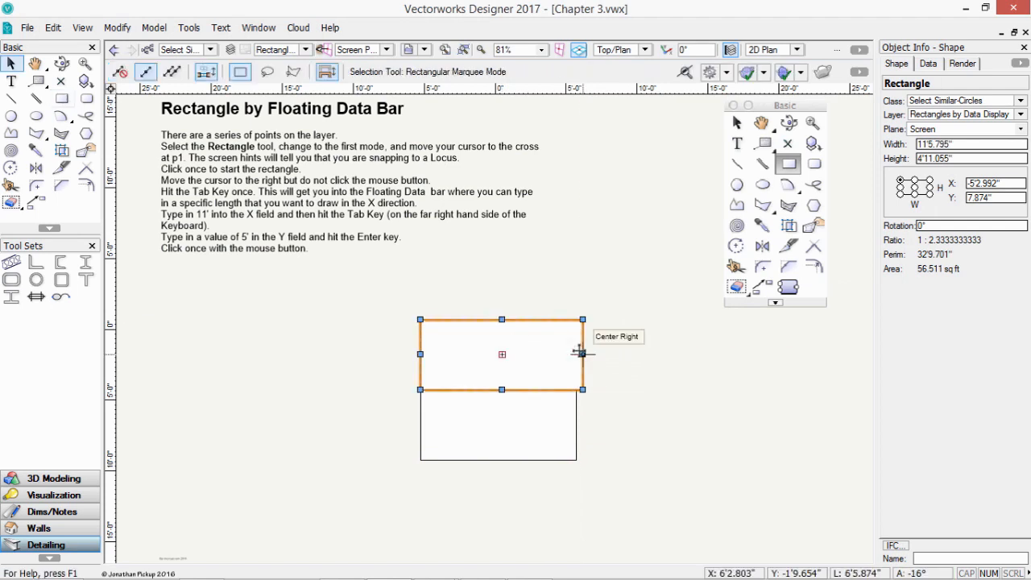
pyautogui.hotkey('ctrl', 'z')
pyautogui.hotkey('ctrl', 'z')
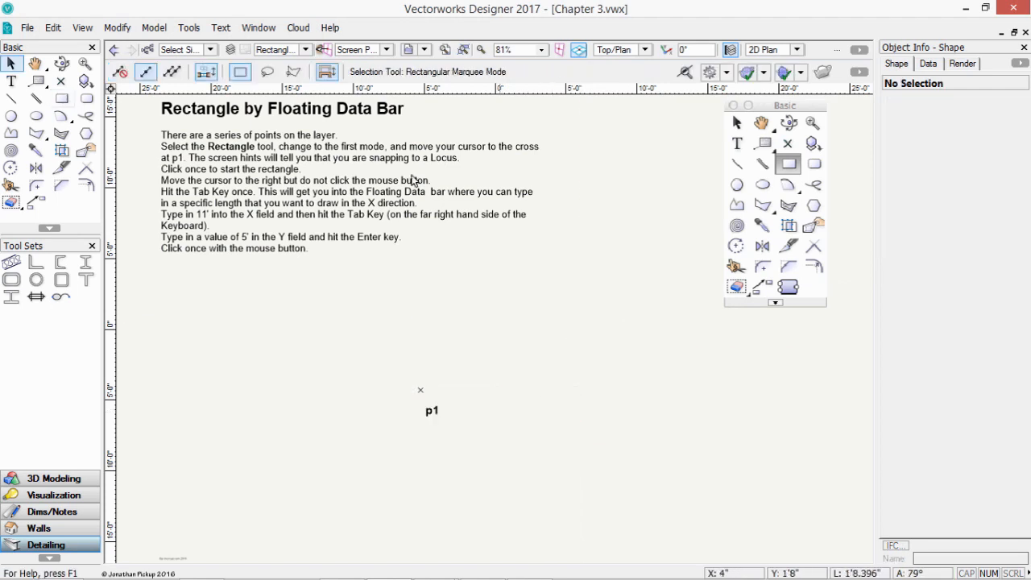
pyautogui.click(306, 50)
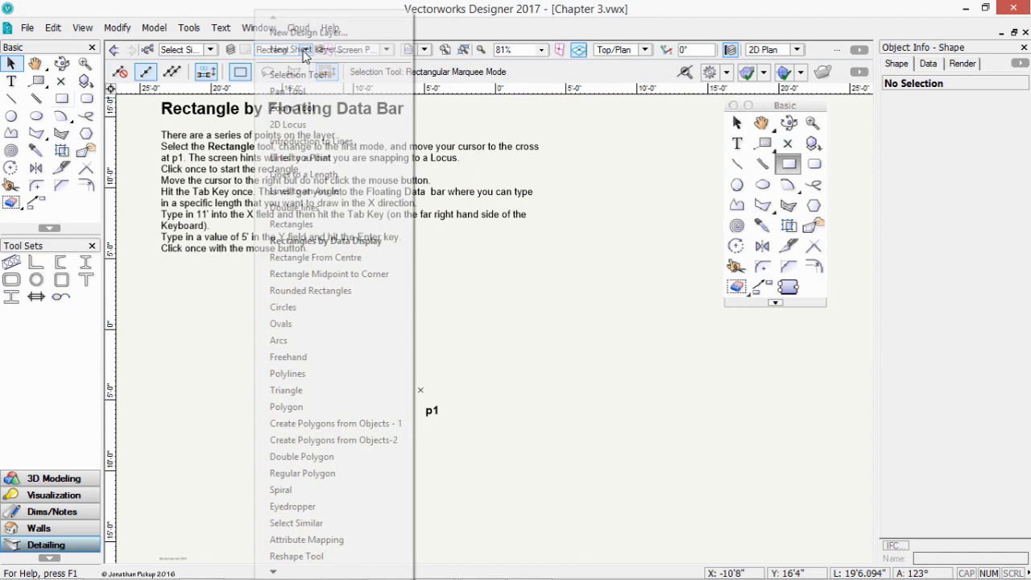
pyautogui.click(315, 258)
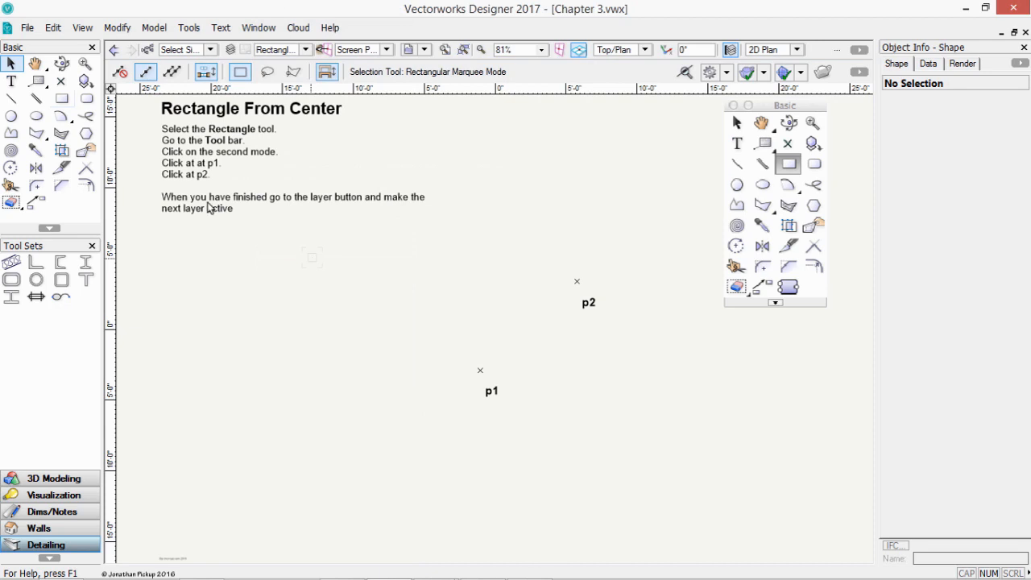
# - Draw a 3'4.803" square outward from its centre at p1 using Center to Corner mode
pyautogui.click(61, 99)
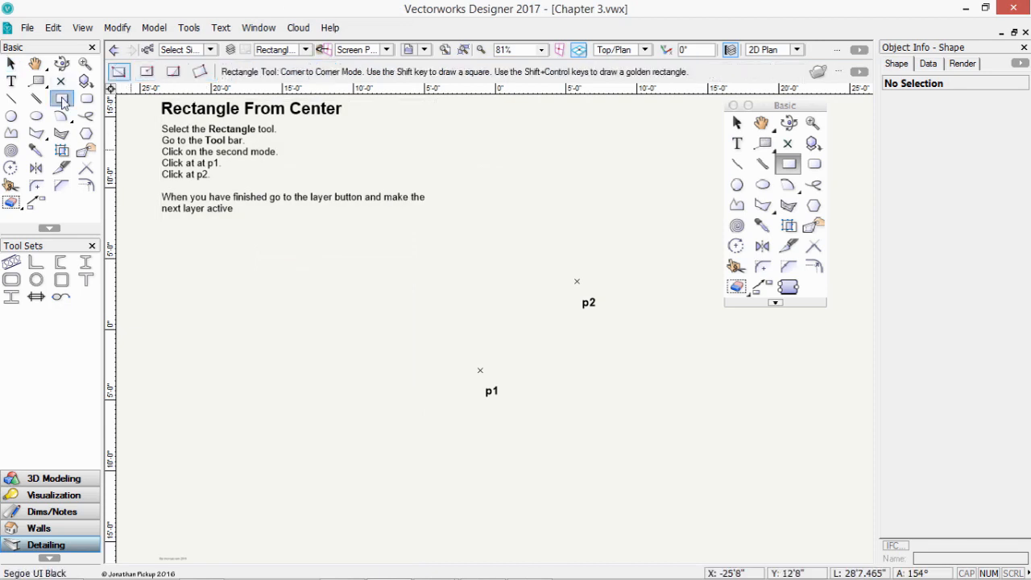
pyautogui.click(147, 72)
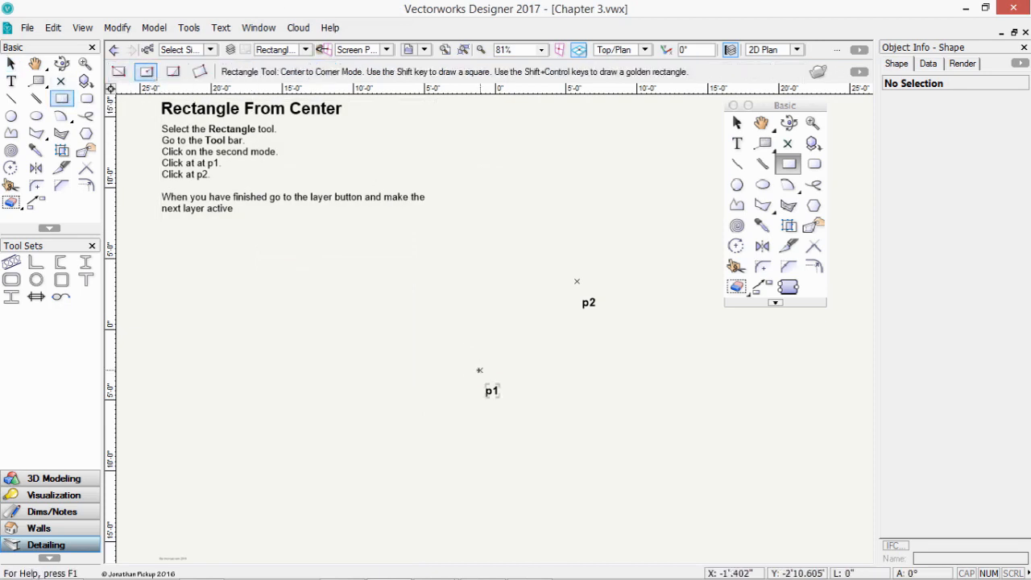
pyautogui.click(480, 370)
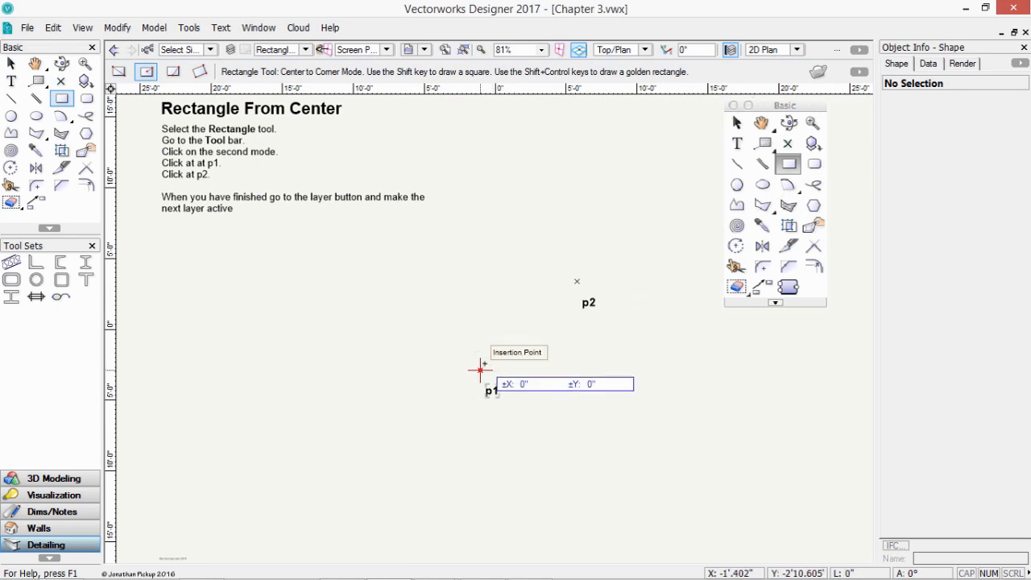
pyautogui.click(505, 346)
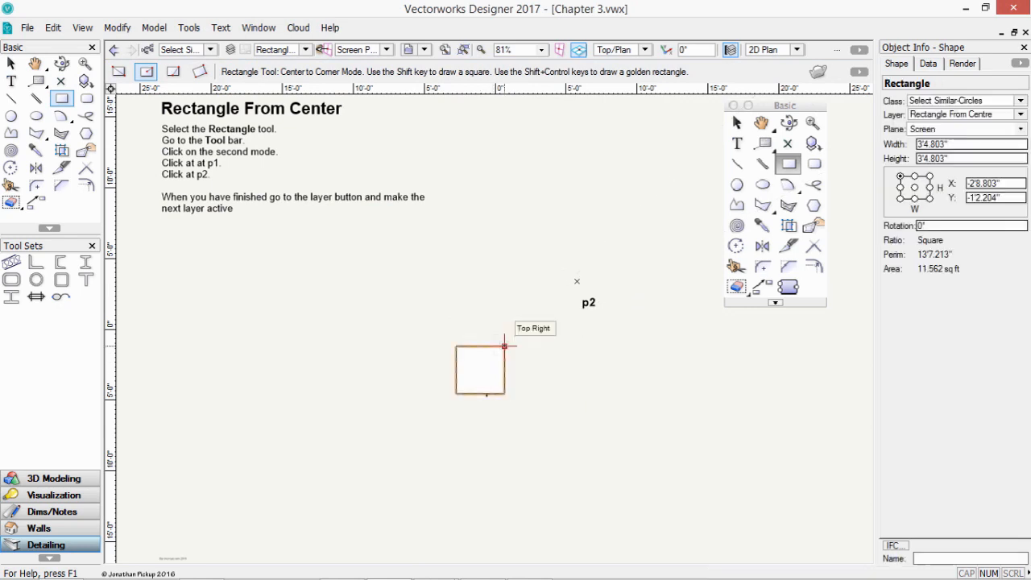
pyautogui.click(305, 49)
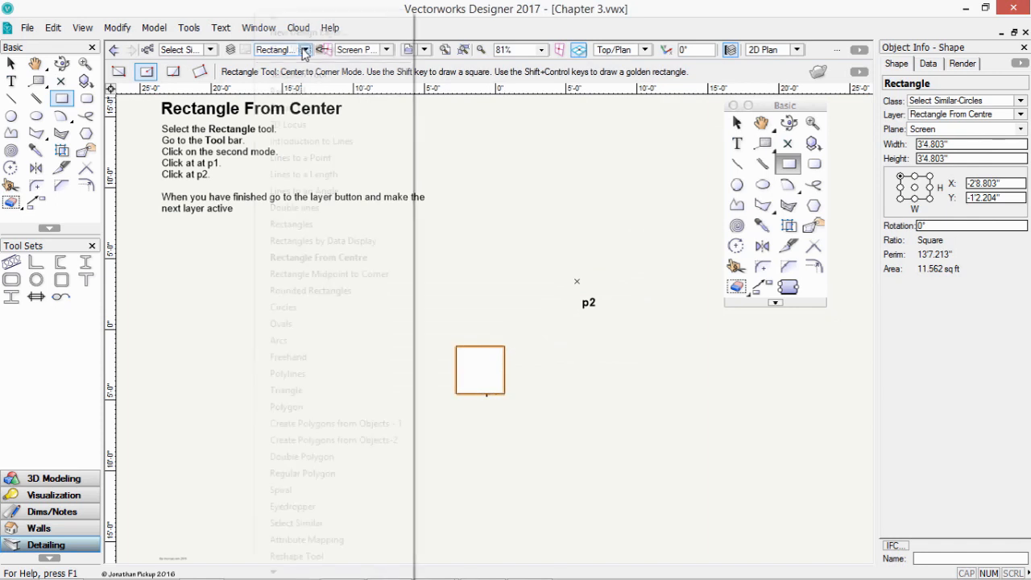
# - Draw a 13'7.541" by 6'3.178" rectangle from bottom-edge midpoint p1 to corner p2
pyautogui.click(326, 277)
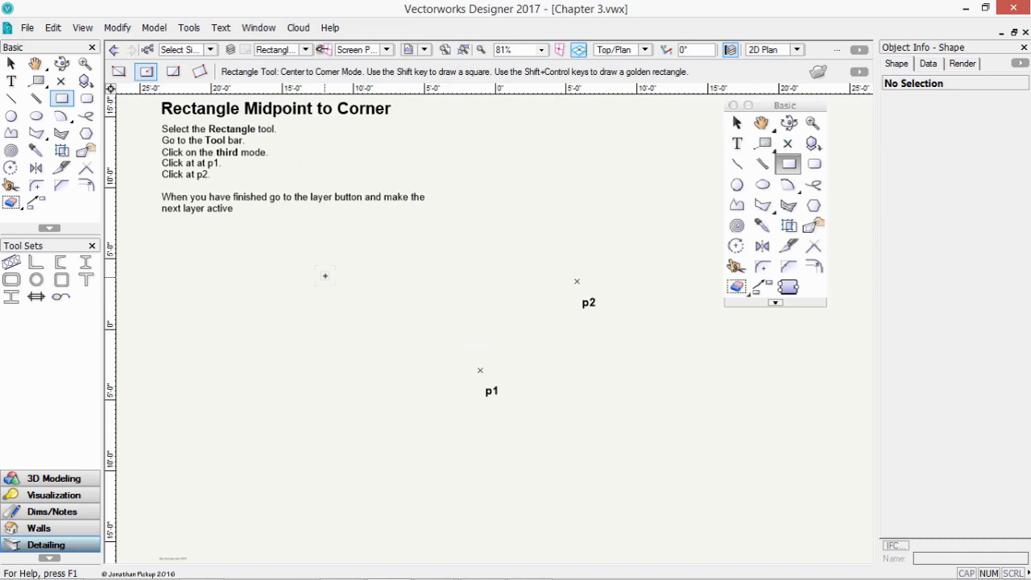
pyautogui.click(173, 71)
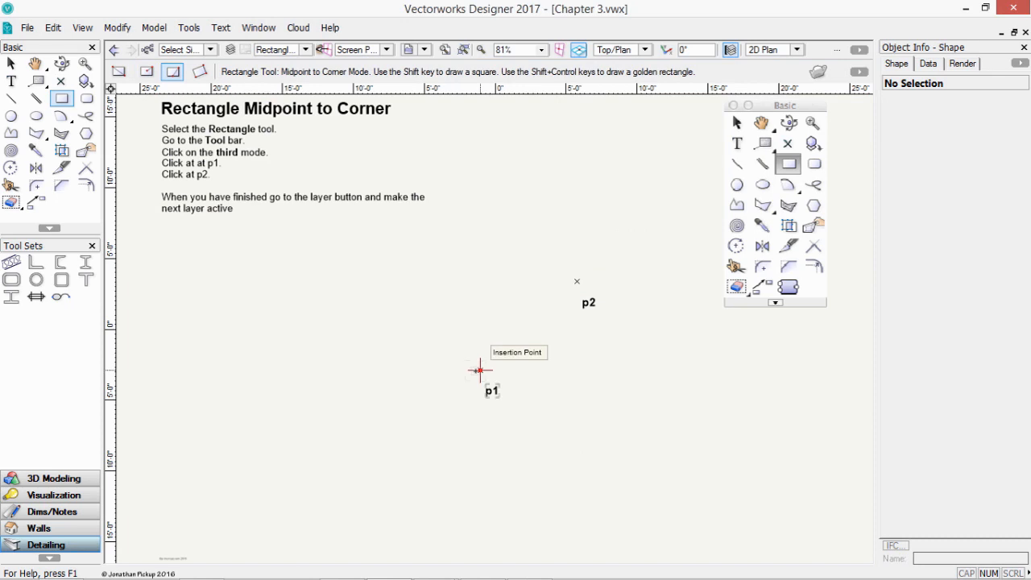
pyautogui.click(480, 369)
pyautogui.click(576, 281)
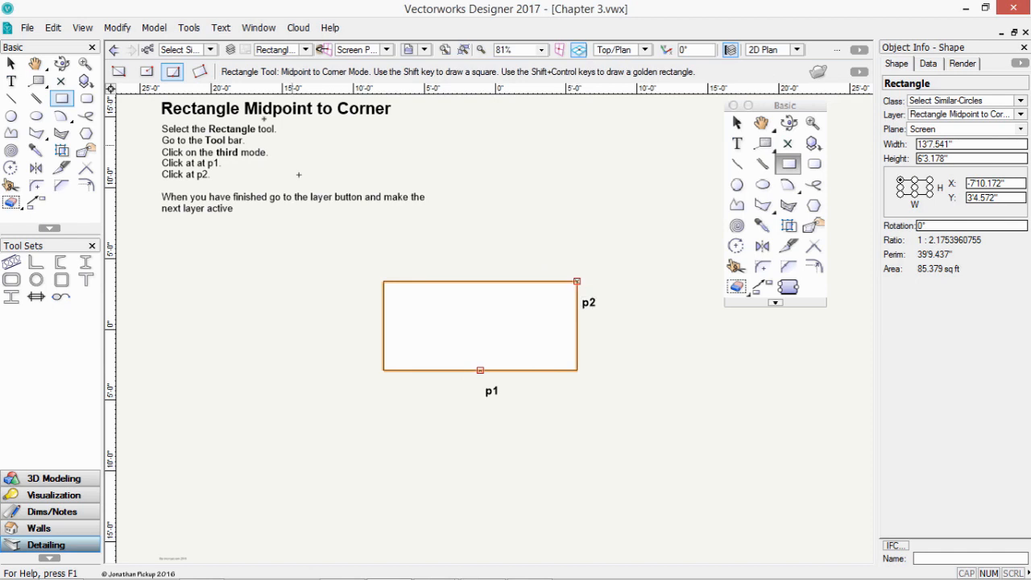
pyautogui.click(306, 50)
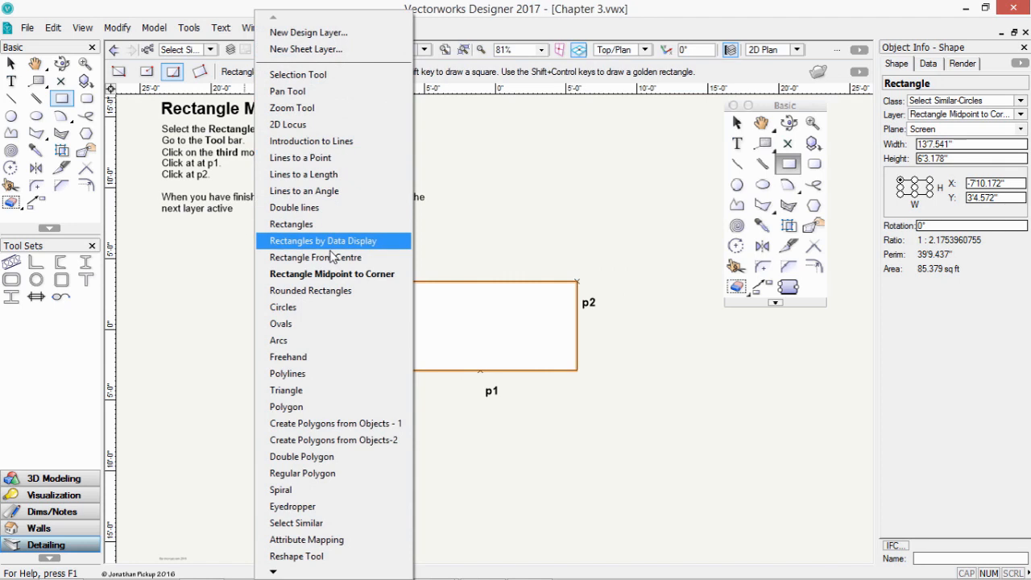
# - On the Rounded Rectangles layer, draw a 16'3.016" by 12'9.031" rounded rectangle from p1 to p2
pyautogui.click(325, 299)
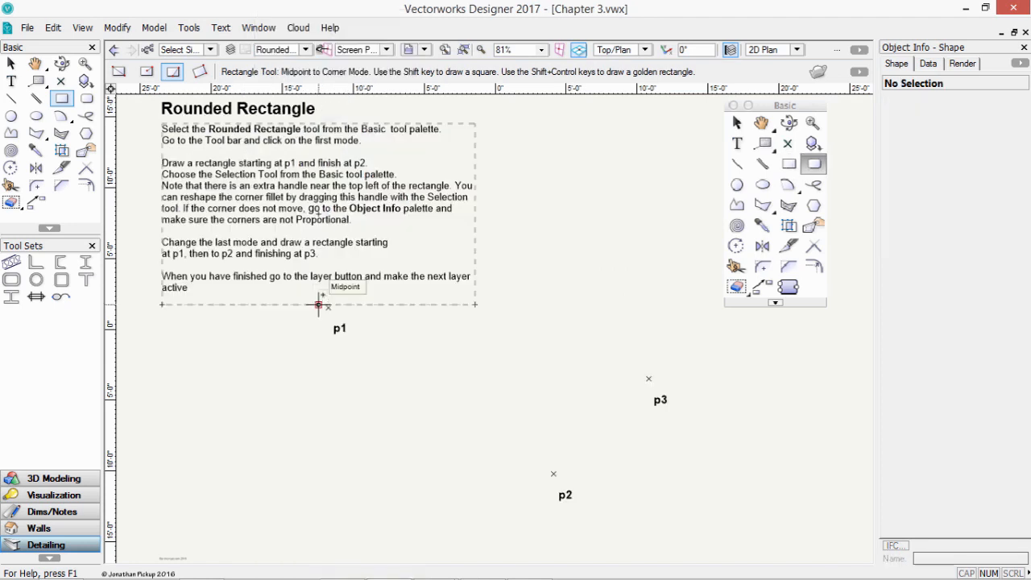
pyautogui.click(86, 81)
pyautogui.click(87, 98)
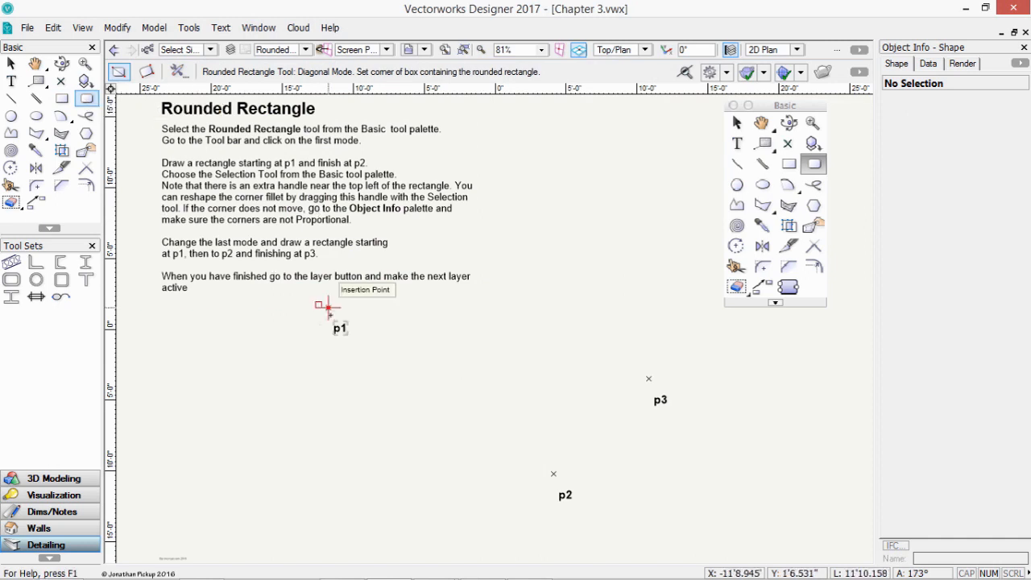
pyautogui.click(328, 307)
pyautogui.click(559, 487)
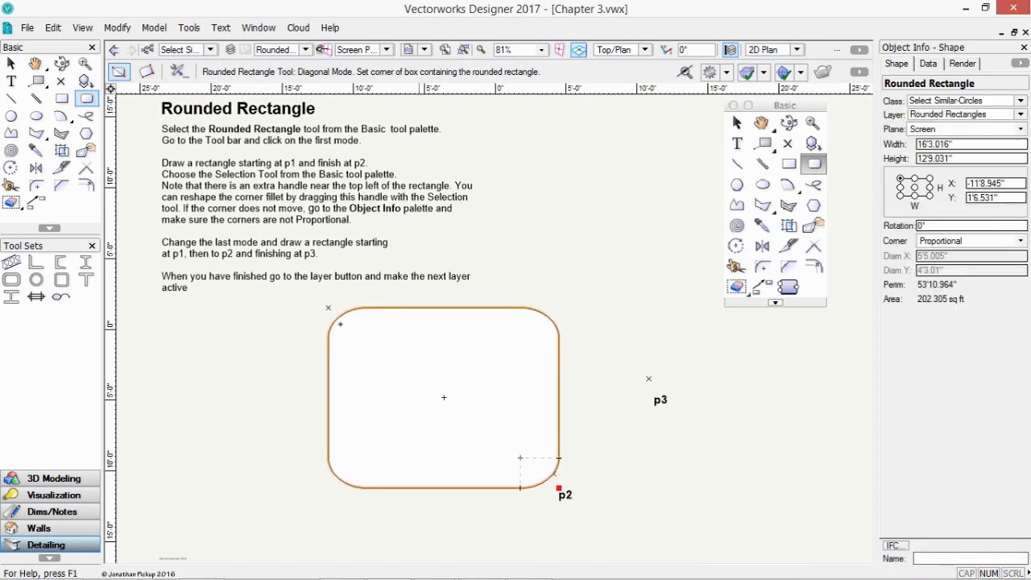
# - Try dragging the rounded rectangle's corner handle to reshape its rounding
pyautogui.click(12, 63)
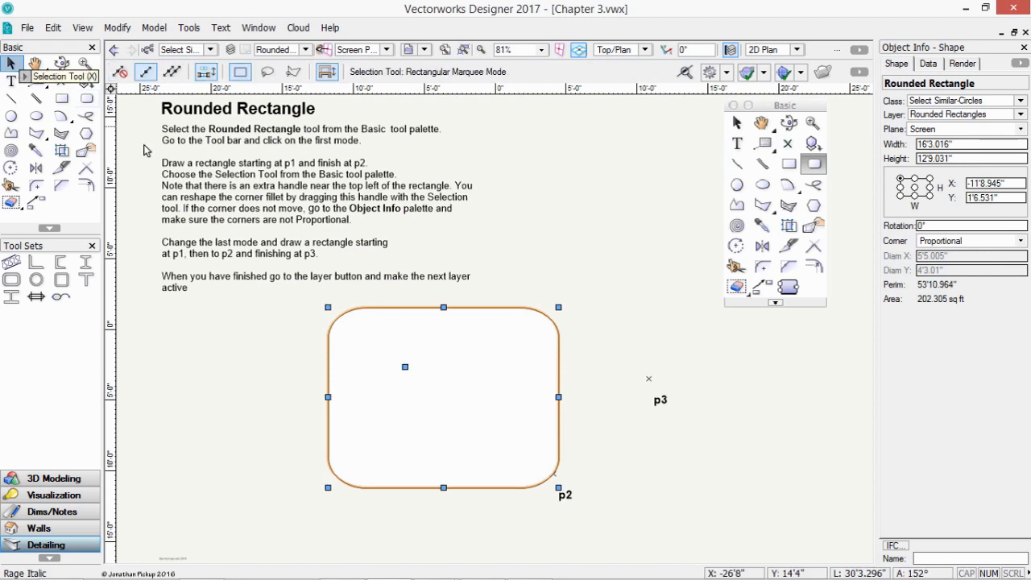
pyautogui.moveTo(405, 366); pyautogui.dragTo(347, 334)
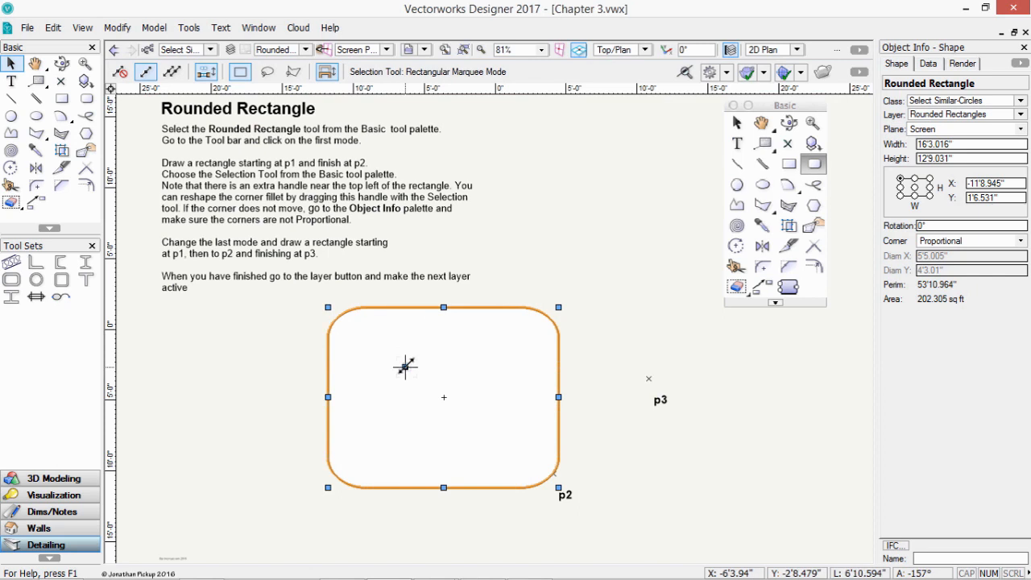
pyautogui.moveTo(406, 367); pyautogui.dragTo(380, 360)
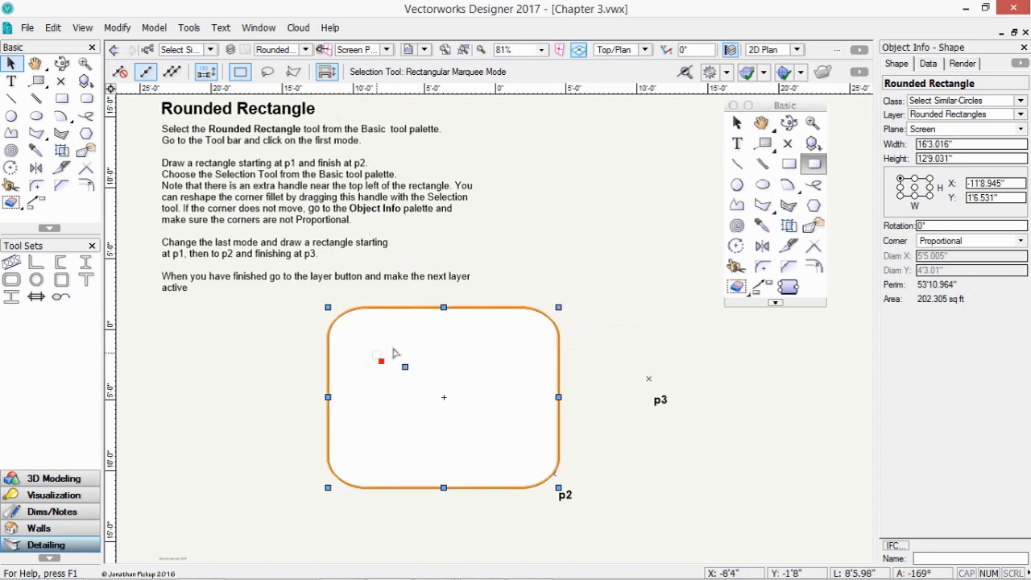
# - Try the Unconstrained, Symmetrical and Proportional corner settings, dragging the fillet handle
pyautogui.click(946, 244)
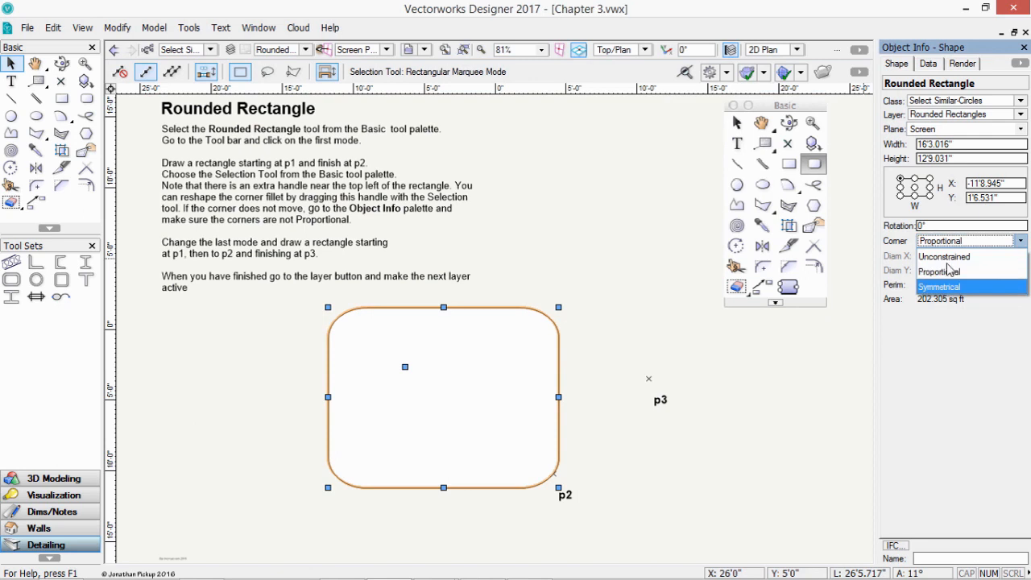
pyautogui.click(945, 256)
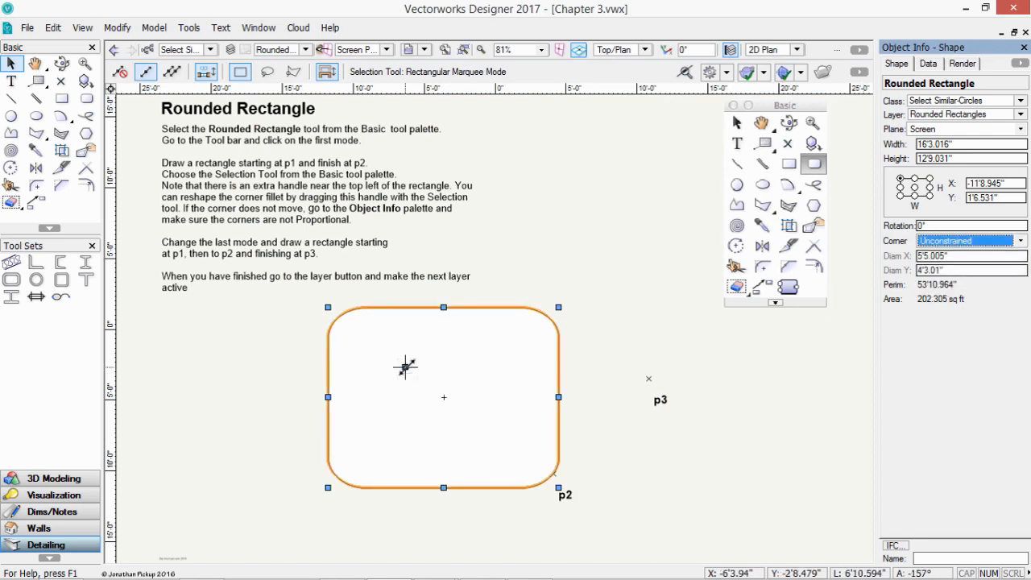
pyautogui.moveTo(405, 368); pyautogui.dragTo(381, 360)
pyautogui.click(974, 241)
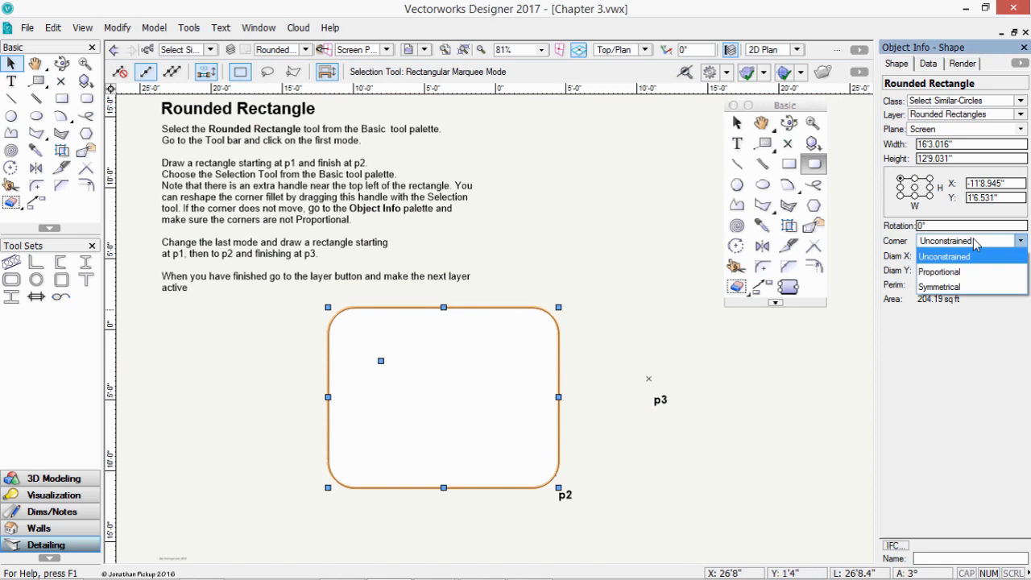
pyautogui.click(953, 287)
pyautogui.moveTo(957, 260); pyautogui.dragTo(909, 255)
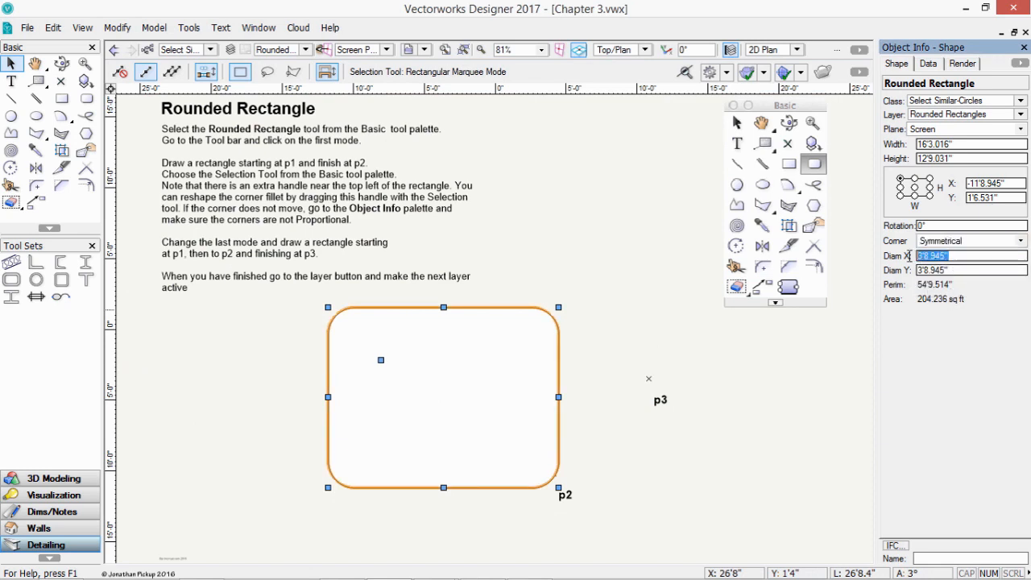
pyautogui.click(967, 241)
pyautogui.click(946, 269)
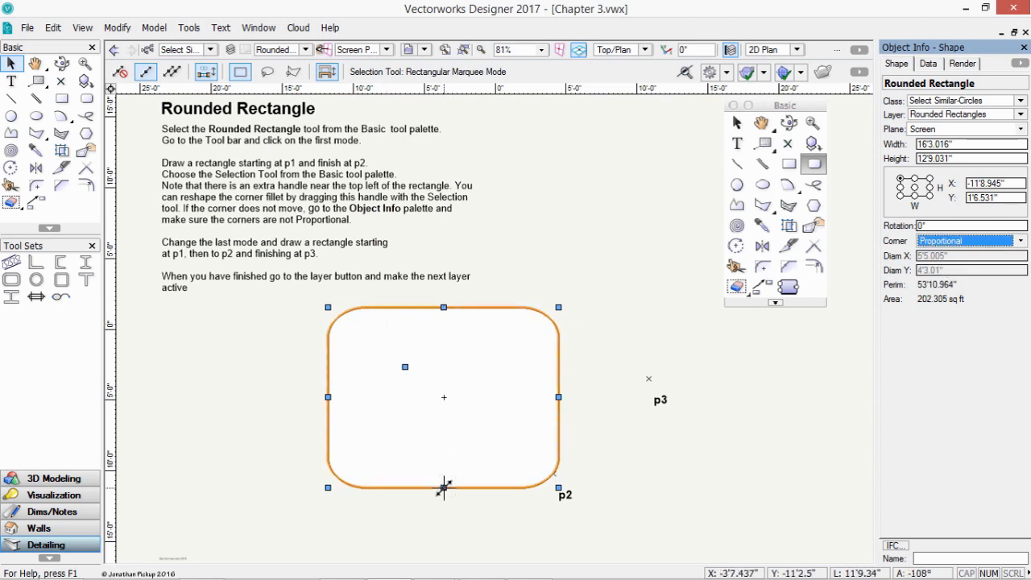
# - Raise the bottom edge to 5'6.531" height and set Symmetrical 1'10.177" corners
pyautogui.moveTo(444, 488); pyautogui.dragTo(434, 386)
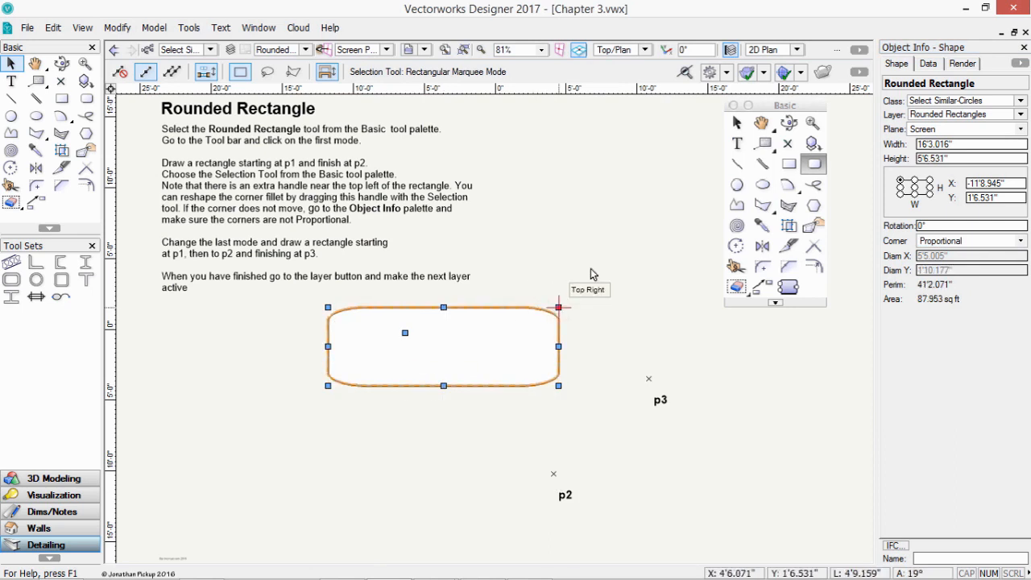
pyautogui.click(943, 241)
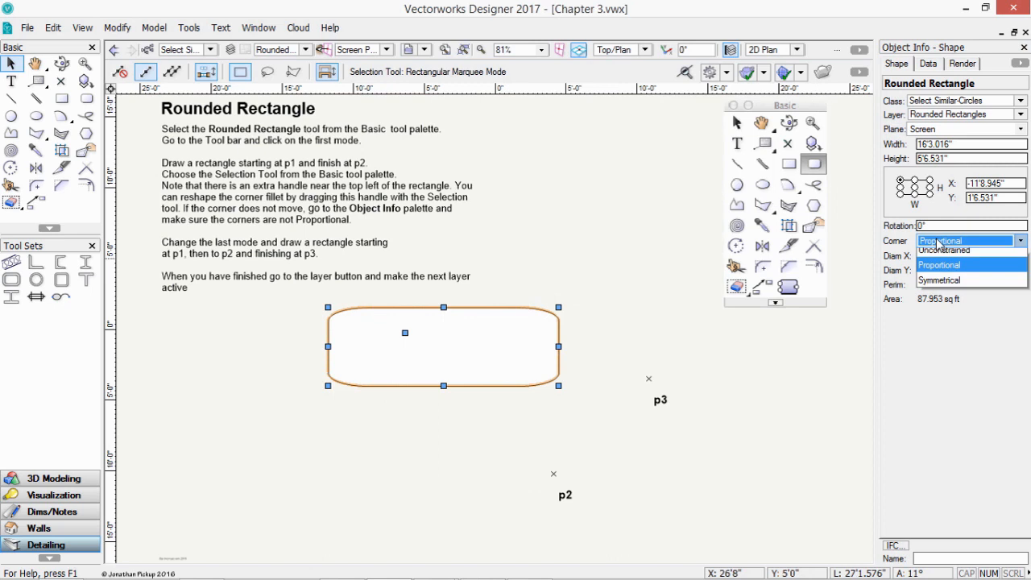
pyautogui.click(934, 287)
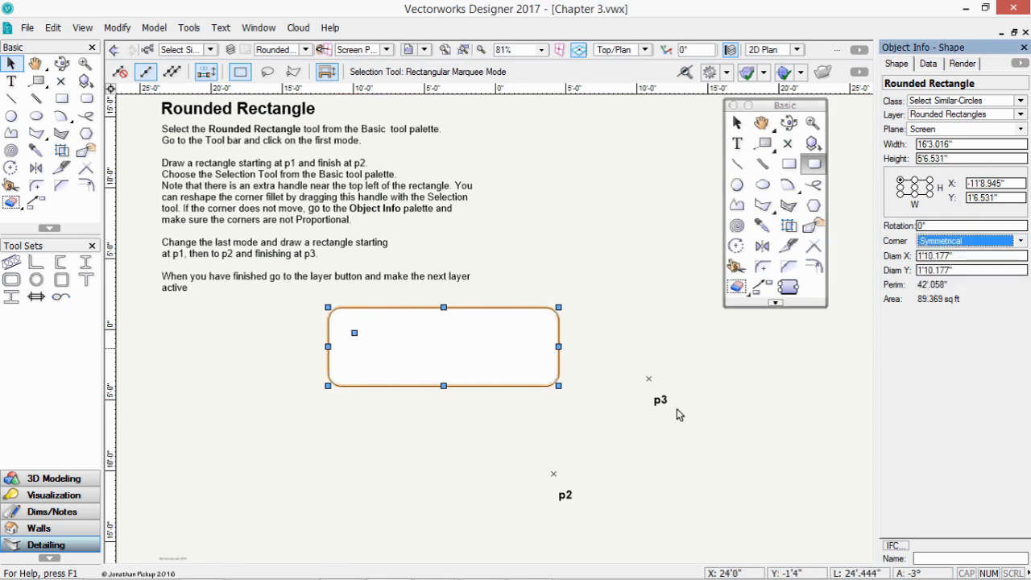
# - Draw a rotated rounded rectangle from the first one's top-left corner through p2 to p3, then make Circles active
pyautogui.click(88, 100)
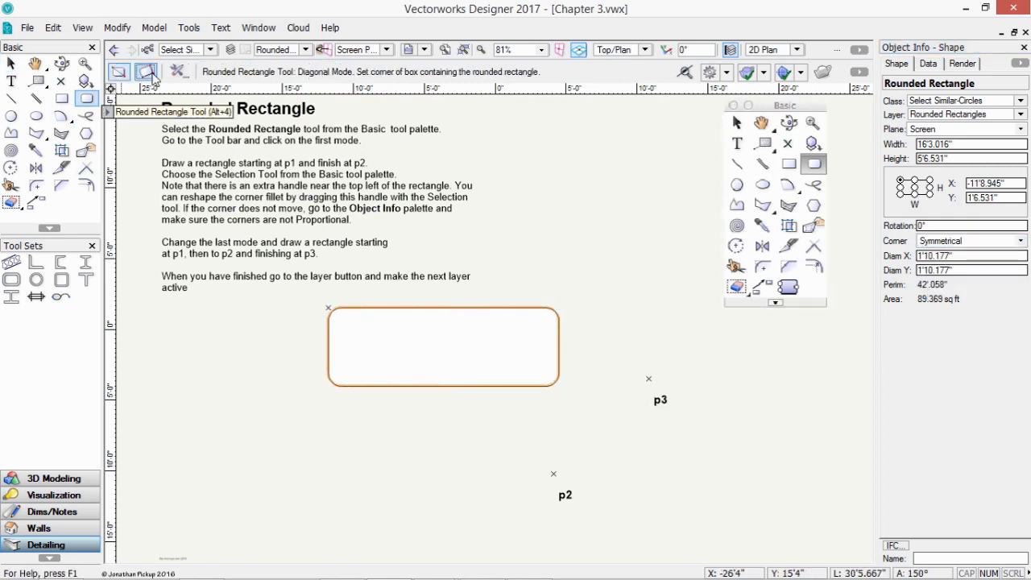
pyautogui.click(329, 308)
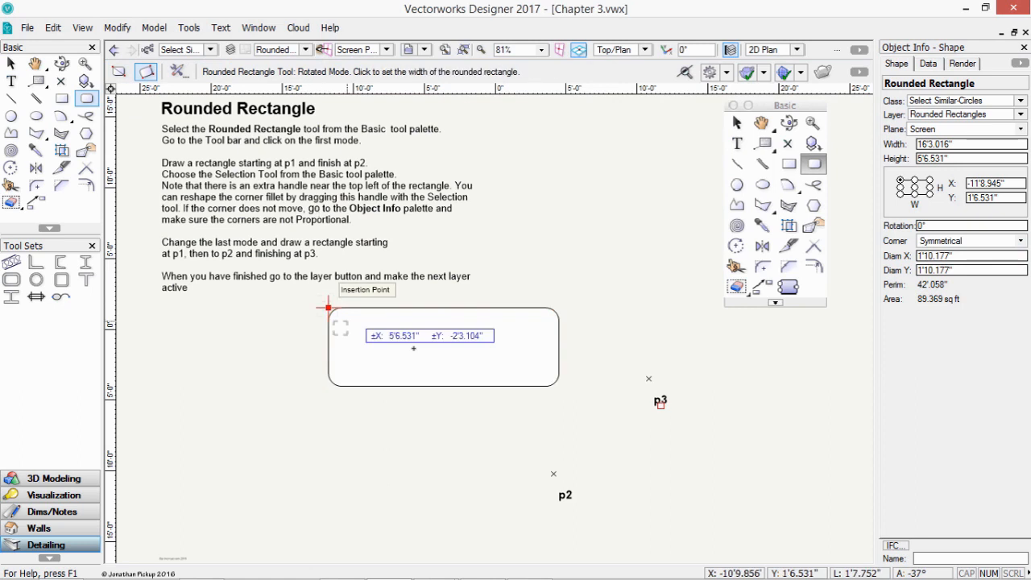
pyautogui.click(551, 478)
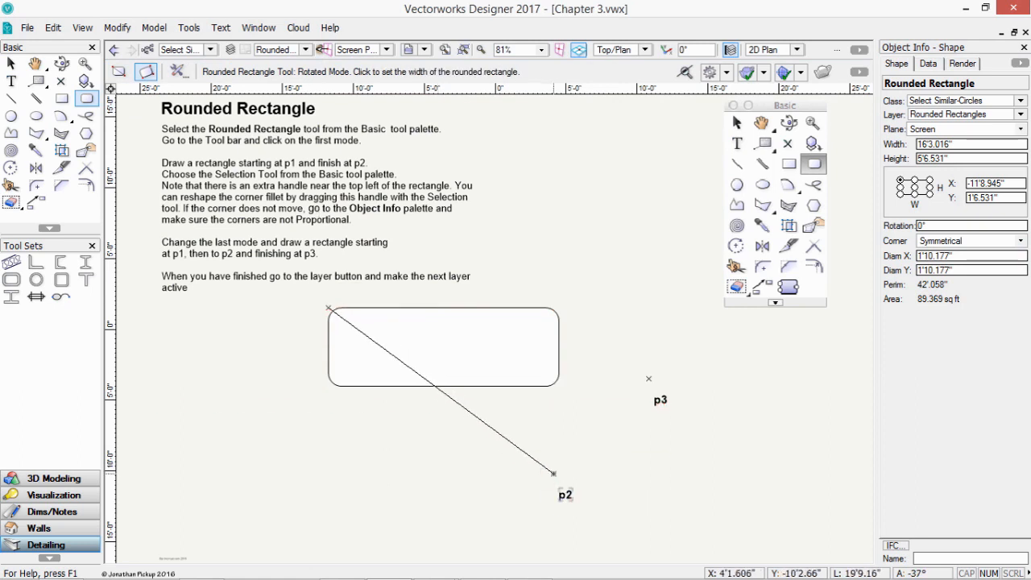
pyautogui.click(648, 378)
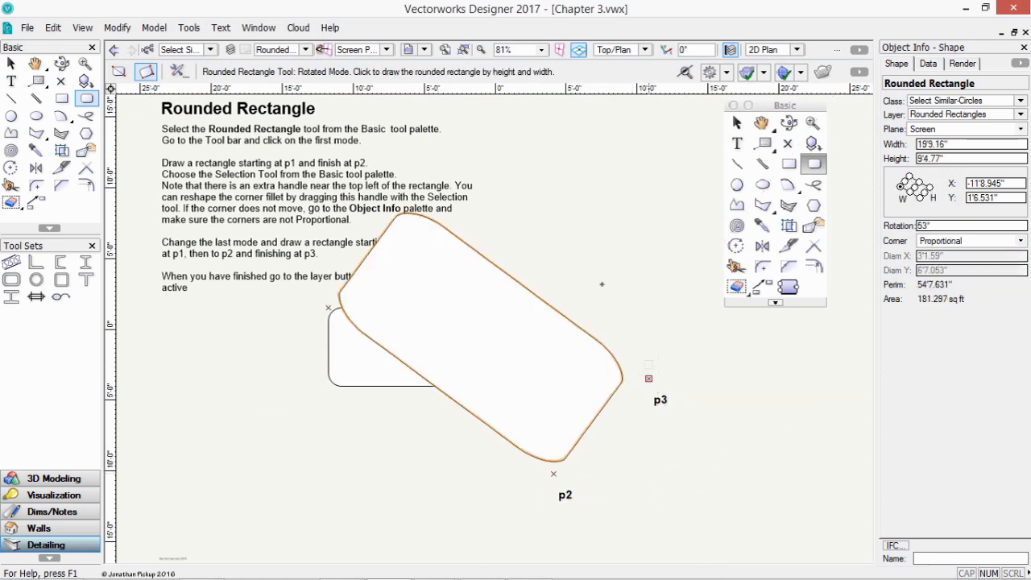
pyautogui.click(309, 51)
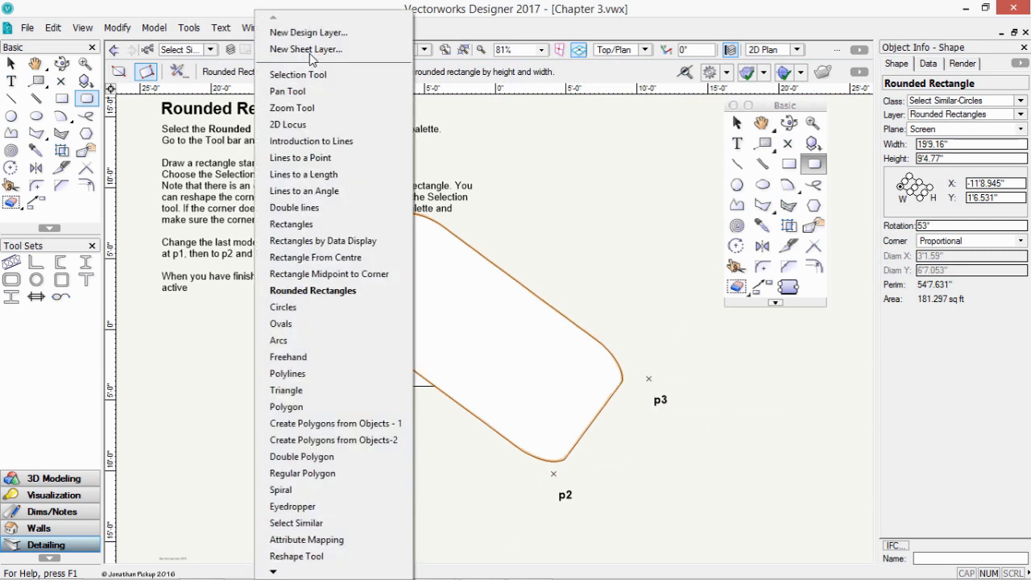
pyautogui.click(323, 308)
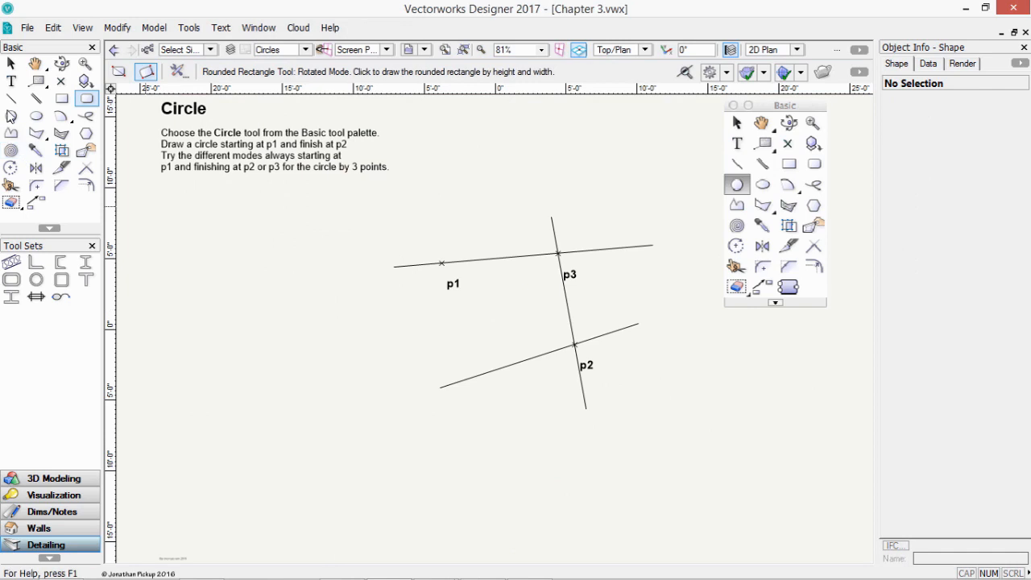
pyautogui.click(12, 115)
pyautogui.click(119, 71)
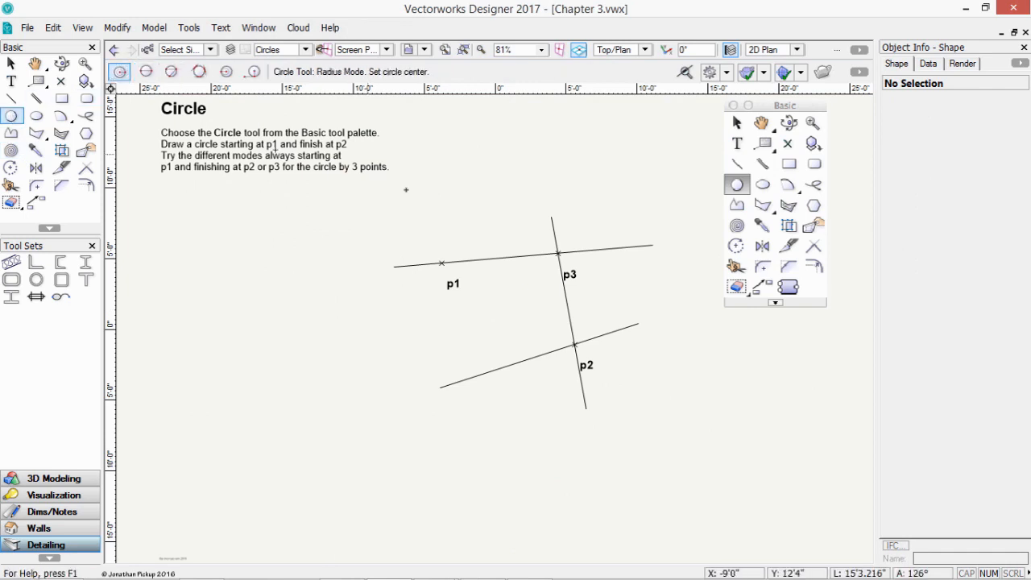
pyautogui.click(441, 262)
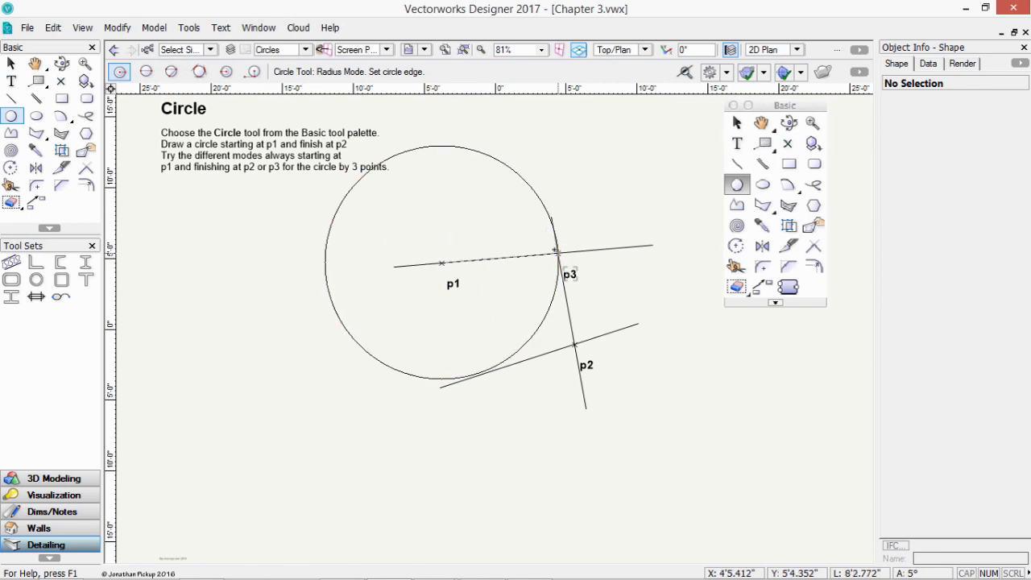
pyautogui.click(558, 253)
pyautogui.hotkey('ctrl', 'z')
pyautogui.click(146, 72)
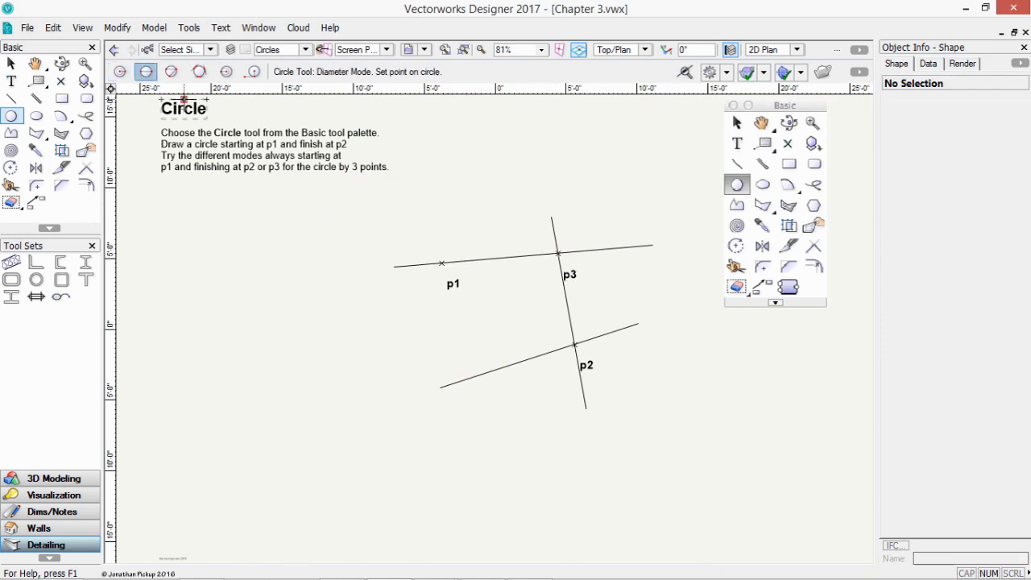
pyautogui.click(441, 262)
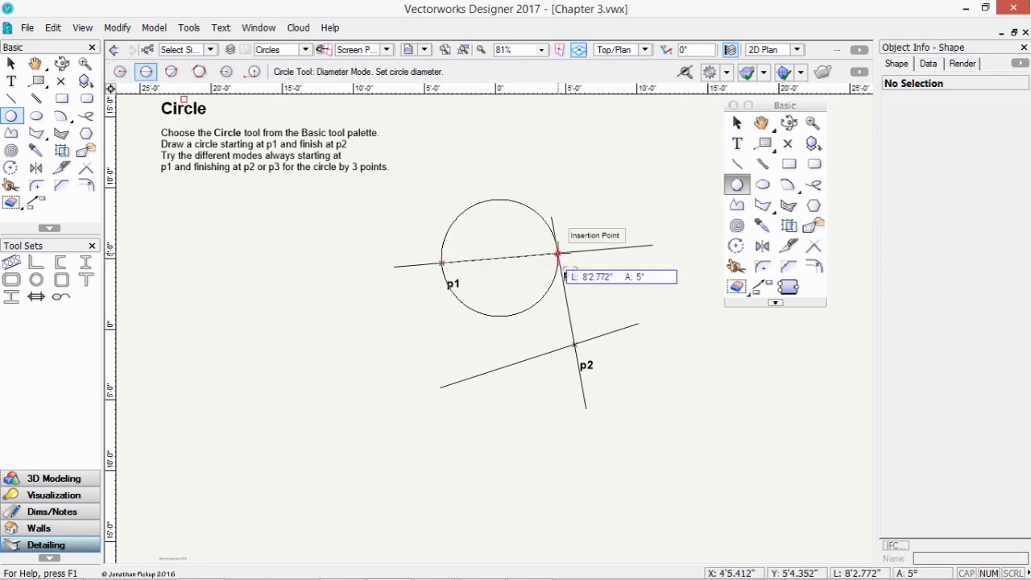
pyautogui.click(558, 253)
pyautogui.hotkey('ctrl', 'z')
pyautogui.click(171, 72)
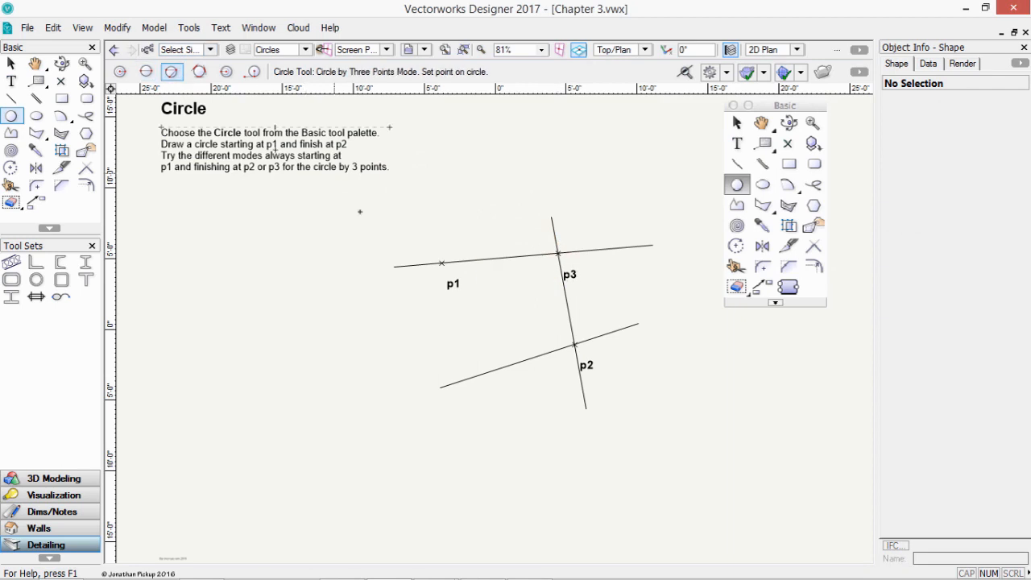
pyautogui.click(441, 262)
pyautogui.click(557, 253)
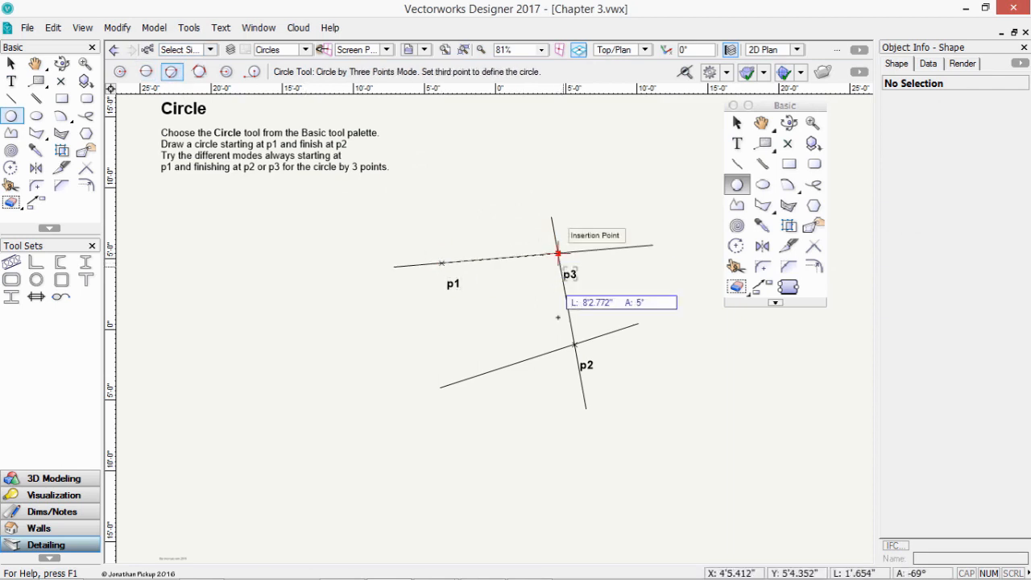
pyautogui.click(574, 345)
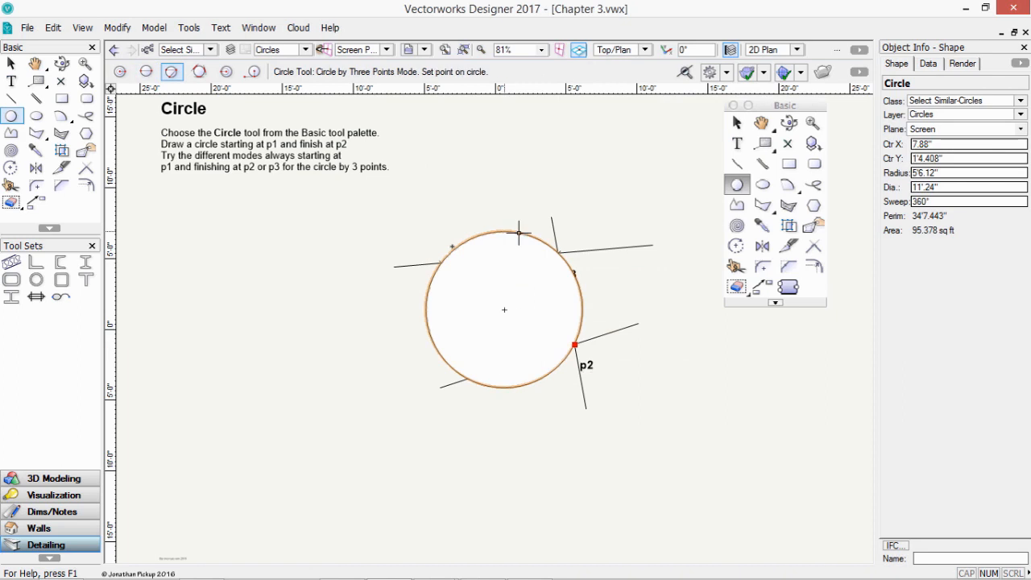
pyautogui.hotkey('ctrl', 'z')
pyautogui.click(225, 72)
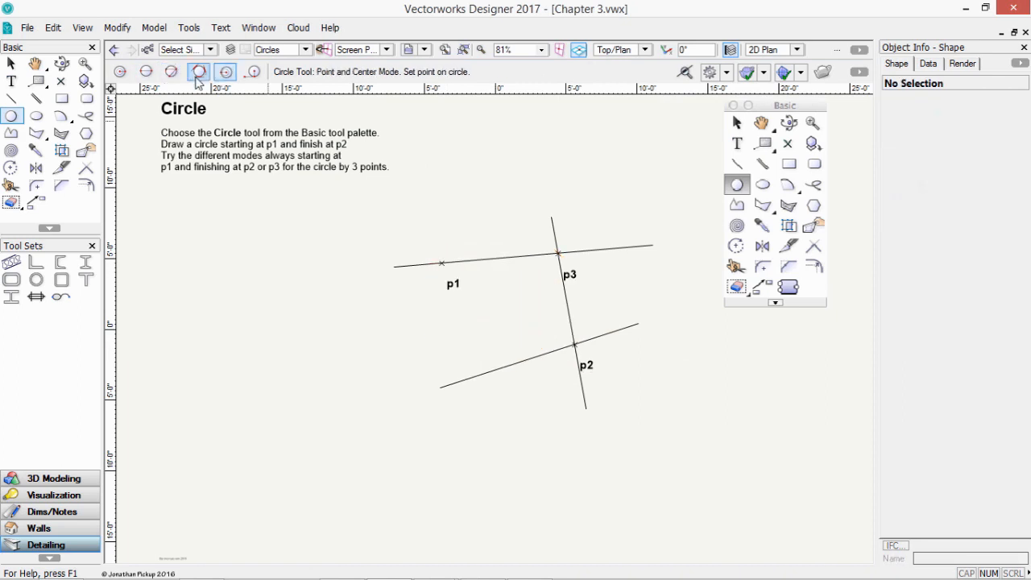
pyautogui.click(199, 72)
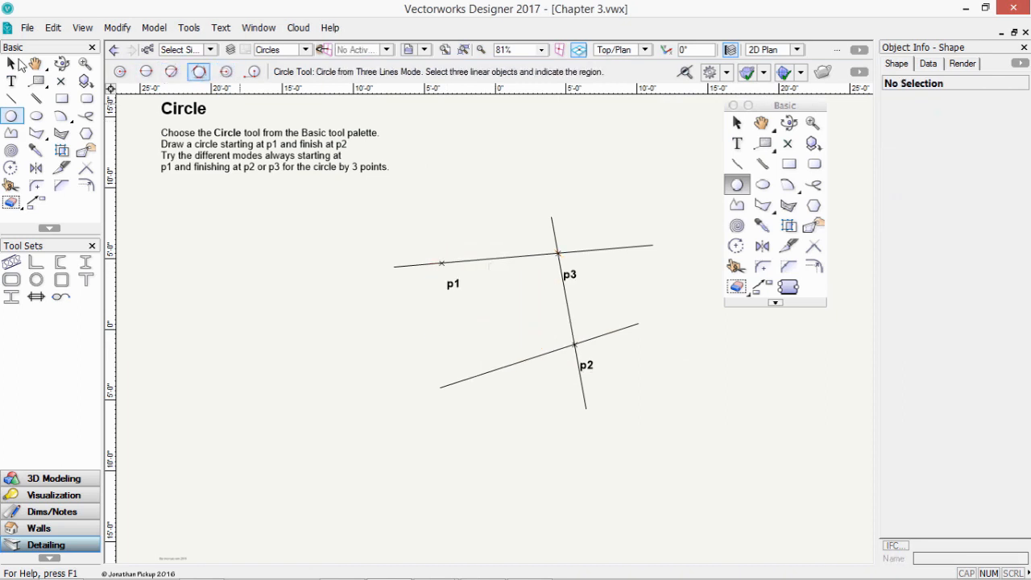
pyautogui.click(14, 64)
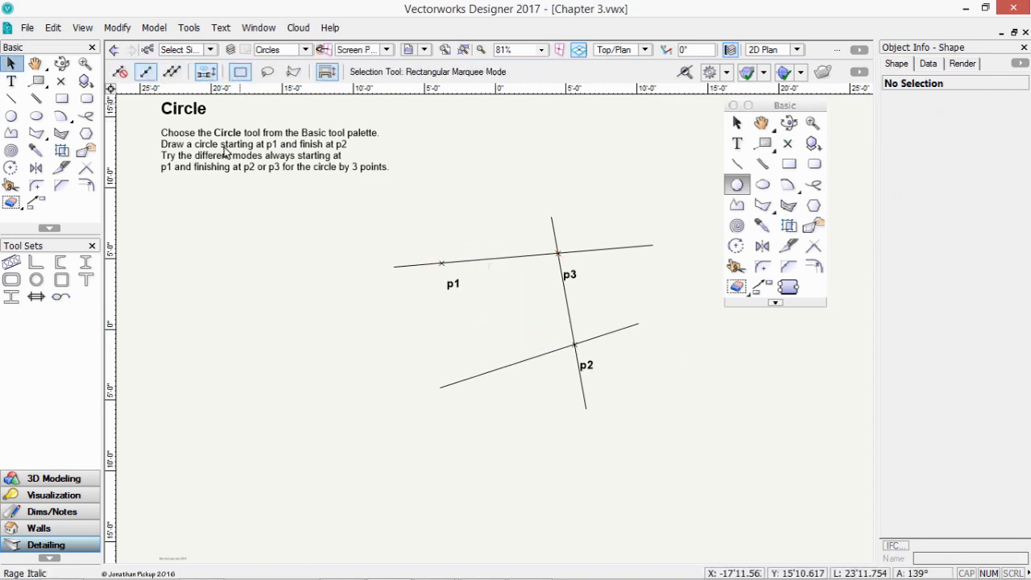
pyautogui.click(23, 113)
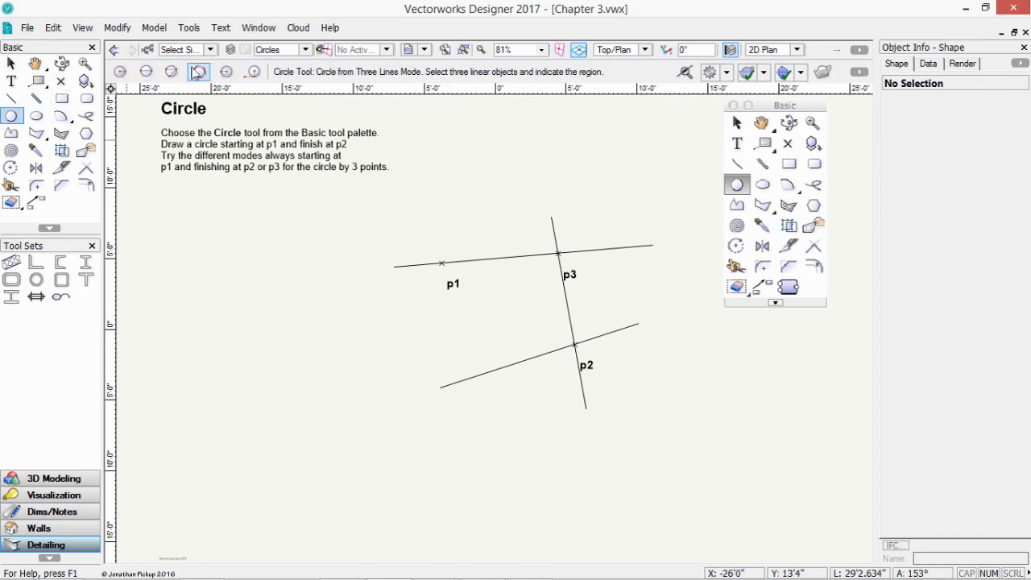
pyautogui.click(409, 271)
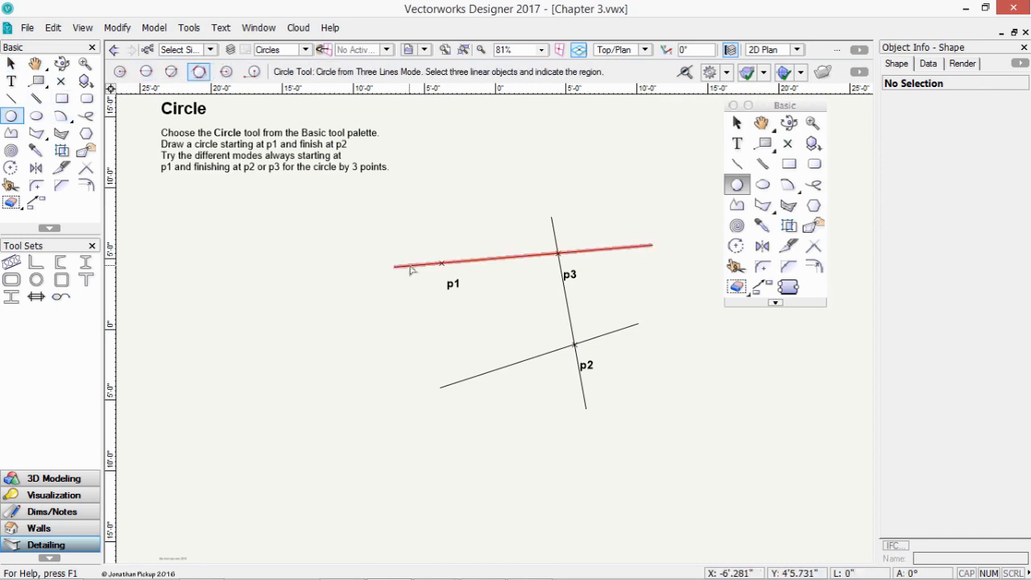
pyautogui.click(570, 318)
pyautogui.click(543, 354)
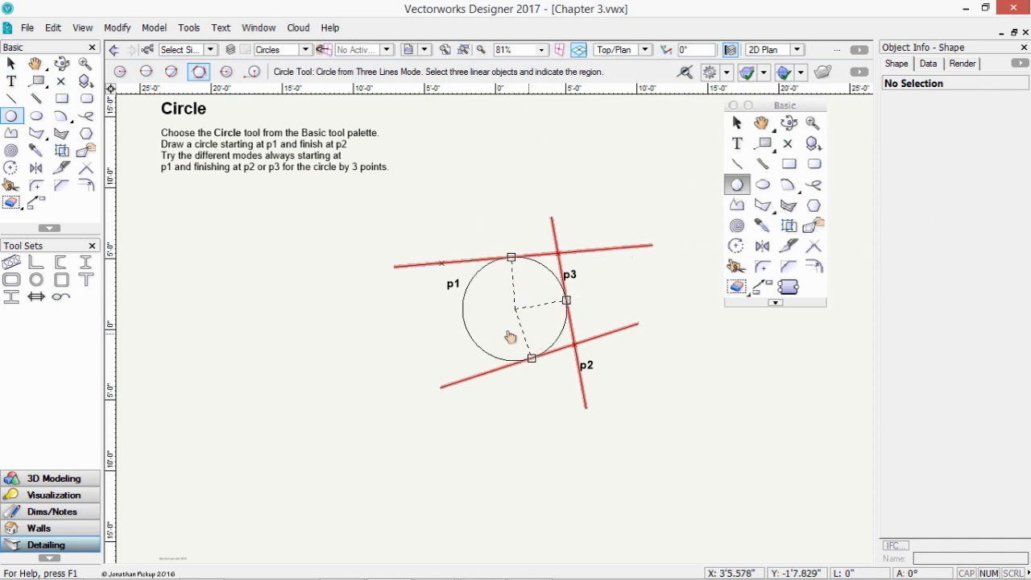
pyautogui.click(510, 336)
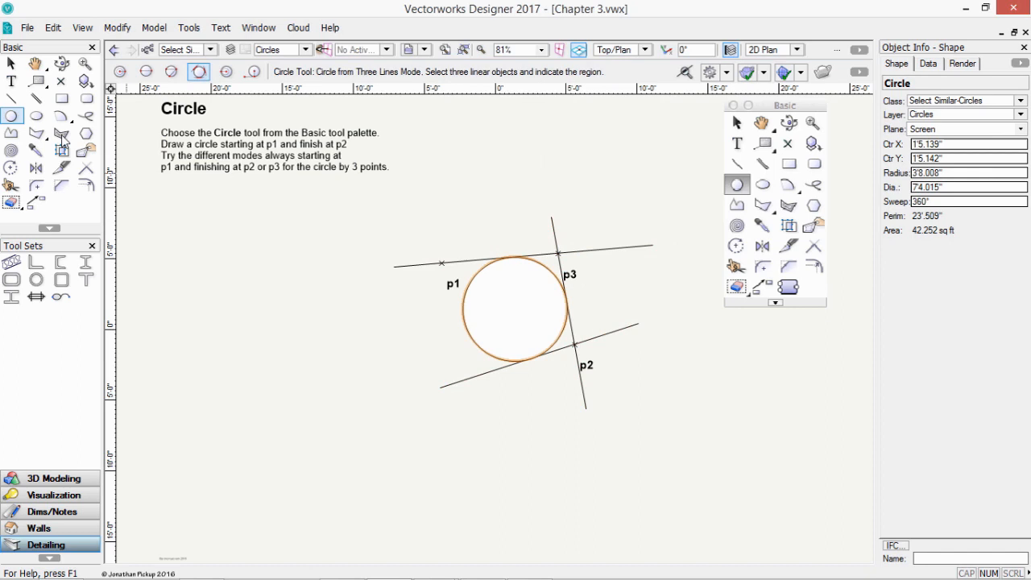
pyautogui.click(11, 63)
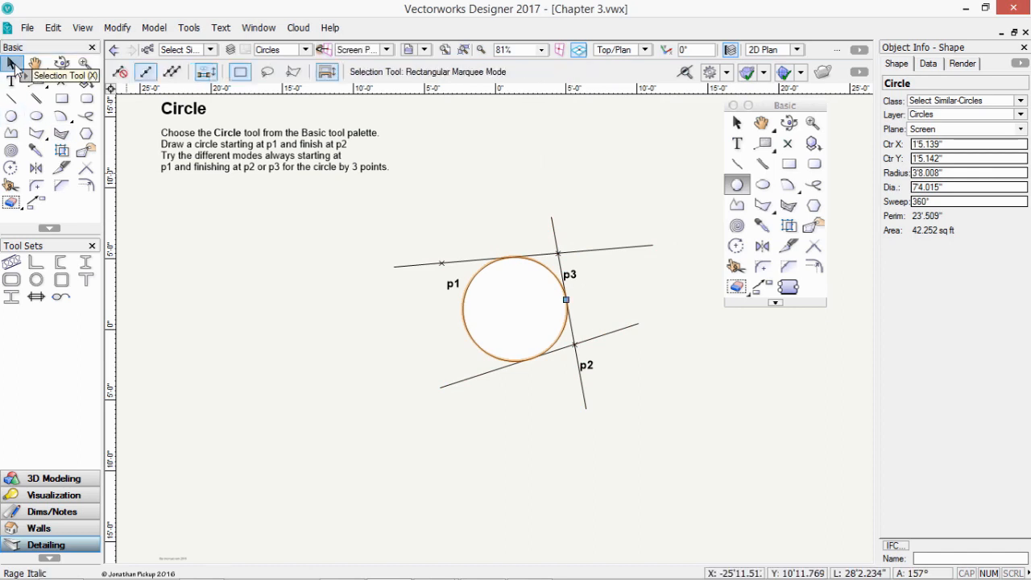
pyautogui.click(11, 115)
pyautogui.hotkey('ctrl', 'z')
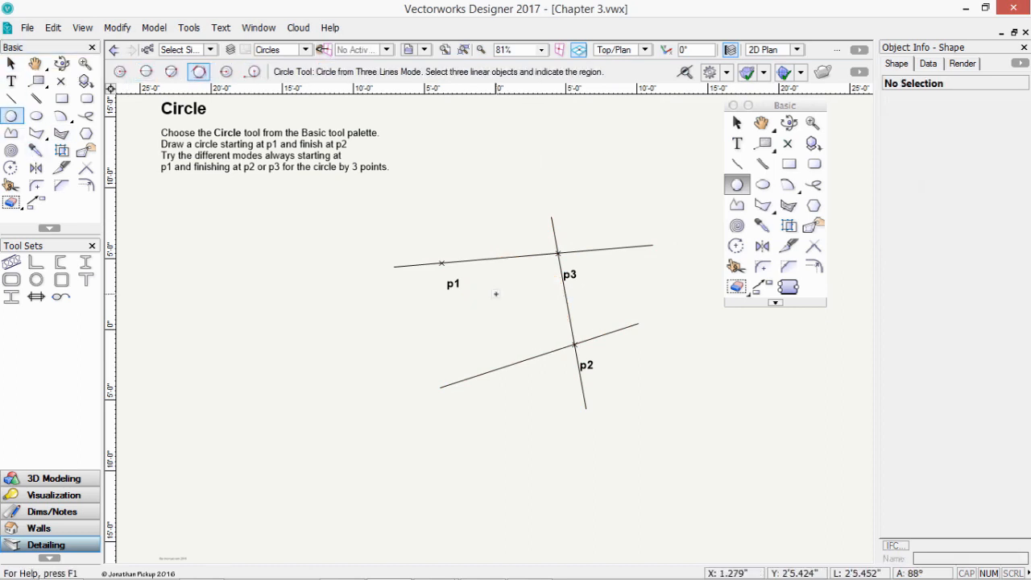
pyautogui.click(226, 72)
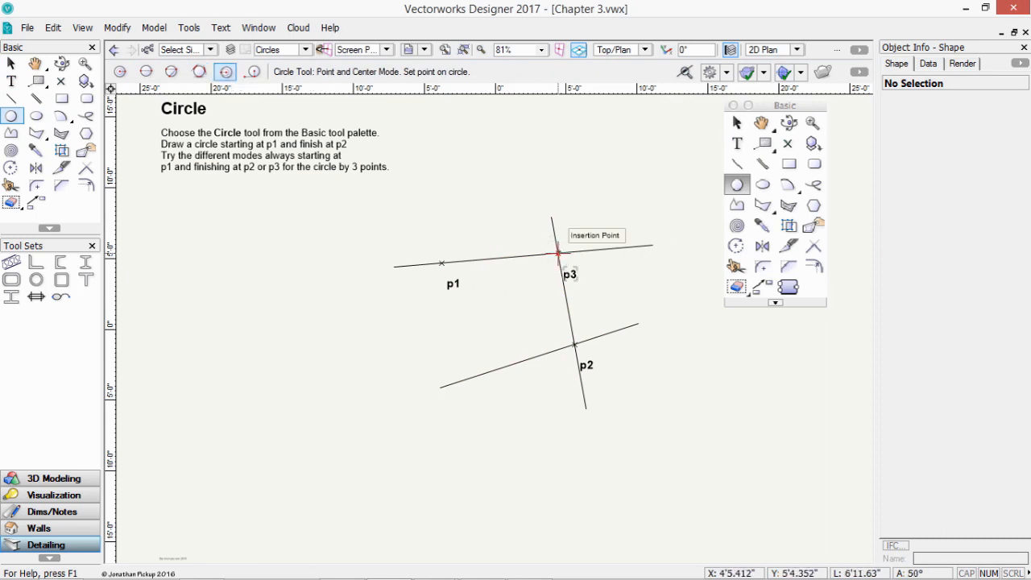
pyautogui.click(558, 253)
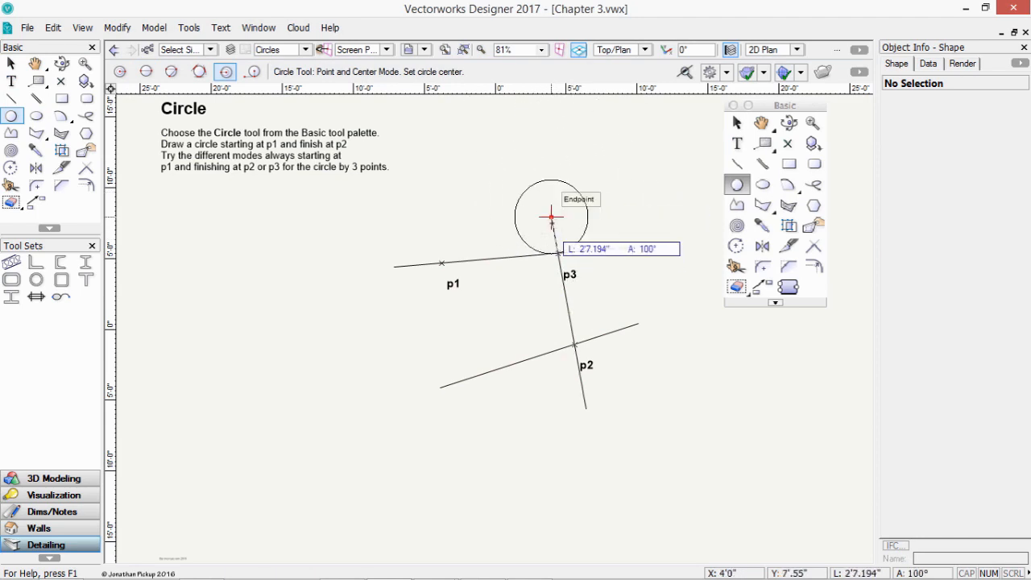
pyautogui.click(551, 216)
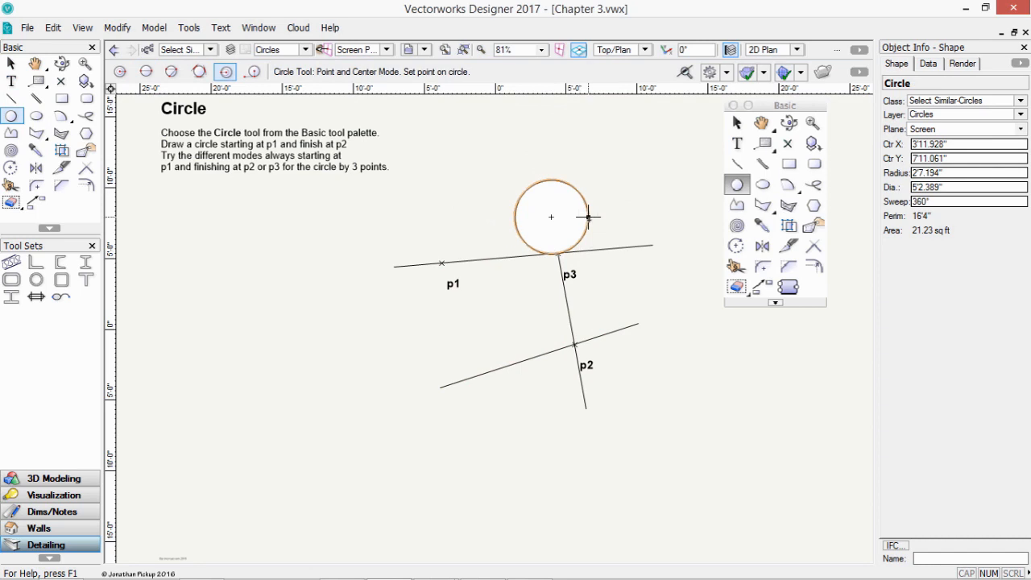
pyautogui.hotkey('ctrl', 'z')
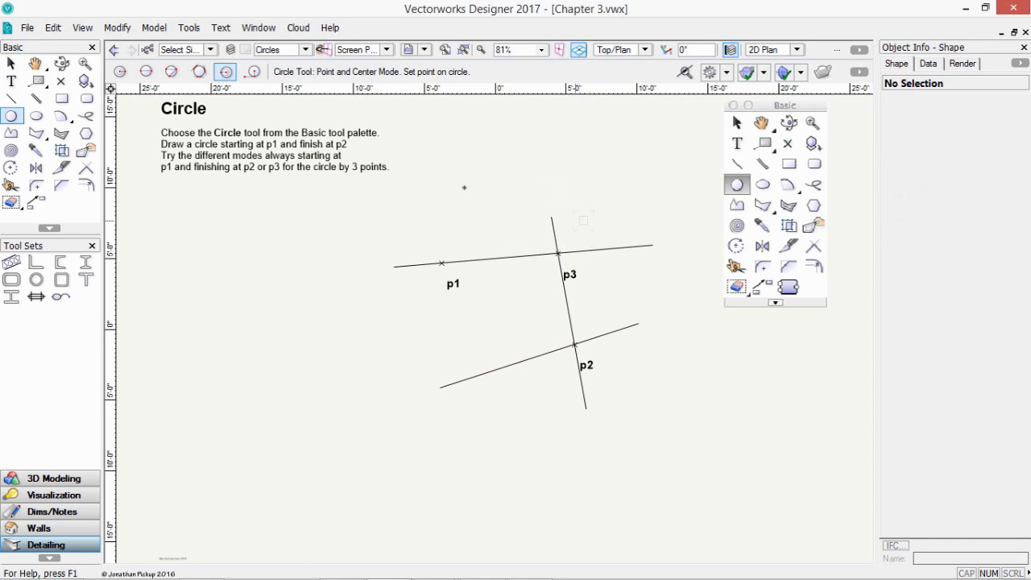
# - Draw a tangent-and-center circle touching p1 and p3, then undo it
pyautogui.click(252, 71)
pyautogui.click(441, 263)
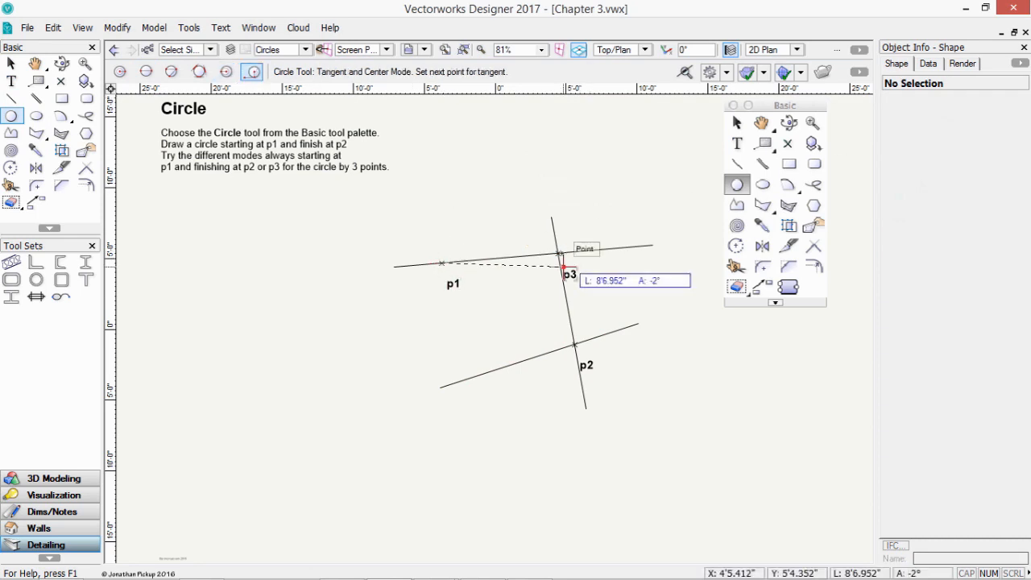
pyautogui.click(562, 266)
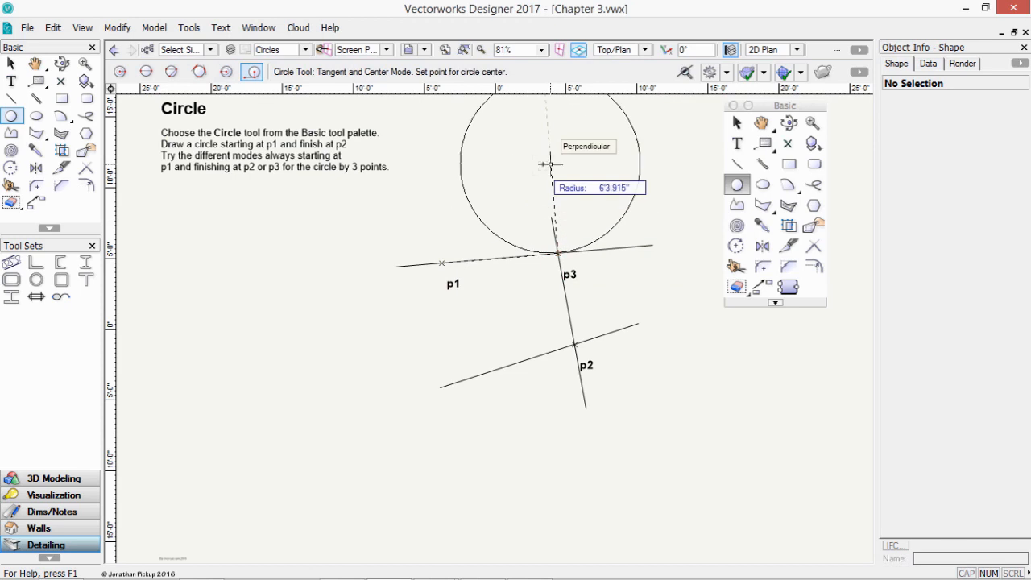
pyautogui.click(548, 164)
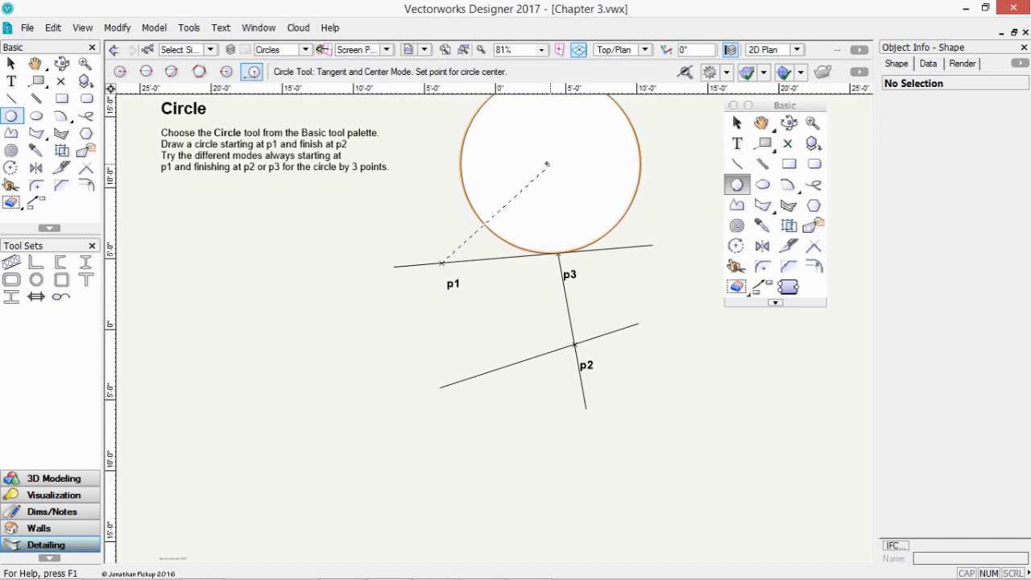
pyautogui.click(549, 164)
pyautogui.hotkey('ctrl', 'z')
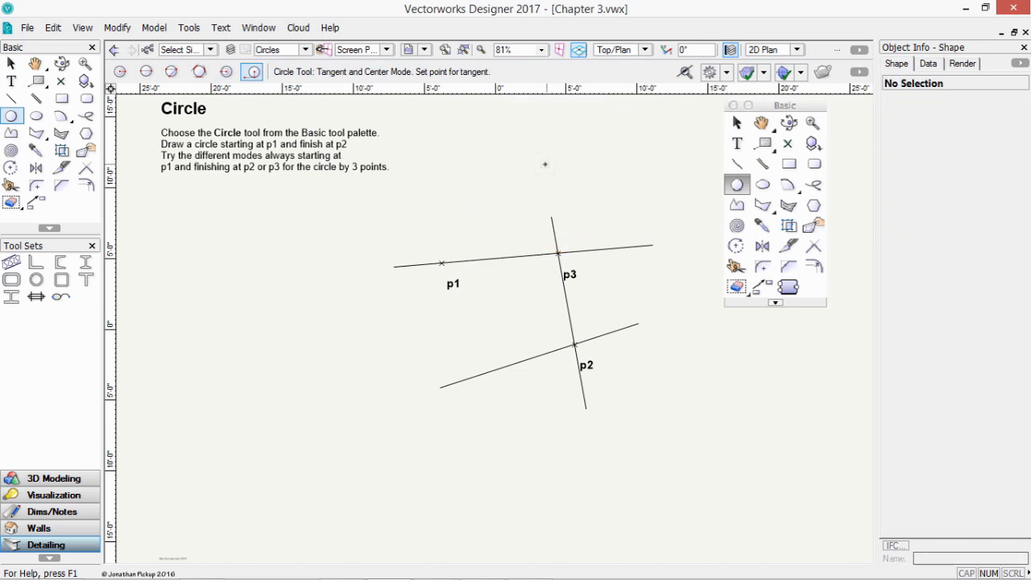
# - Reset the Circle tool to Diameter Mode and show the layer list
pyautogui.click(120, 74)
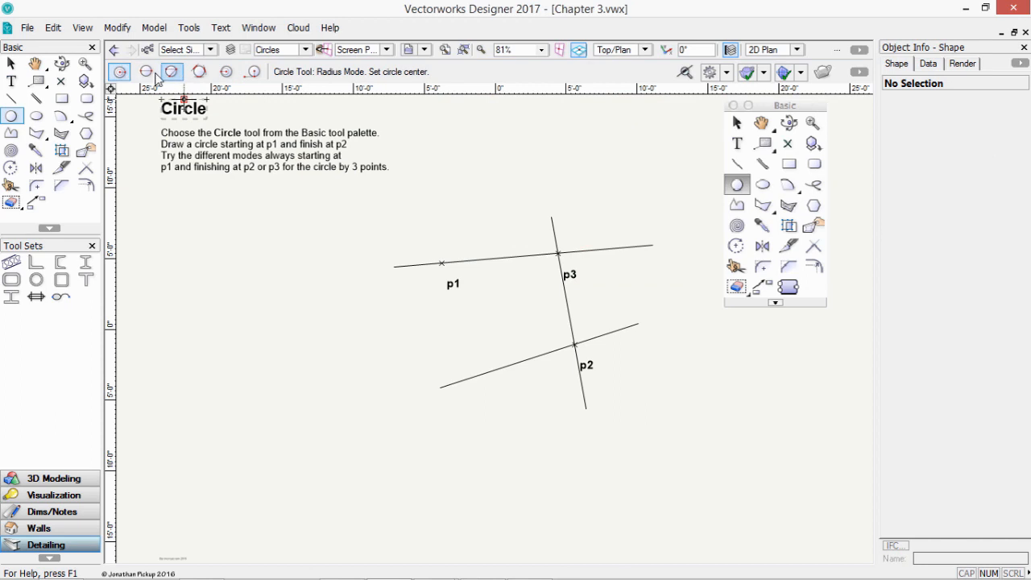
pyautogui.click(147, 72)
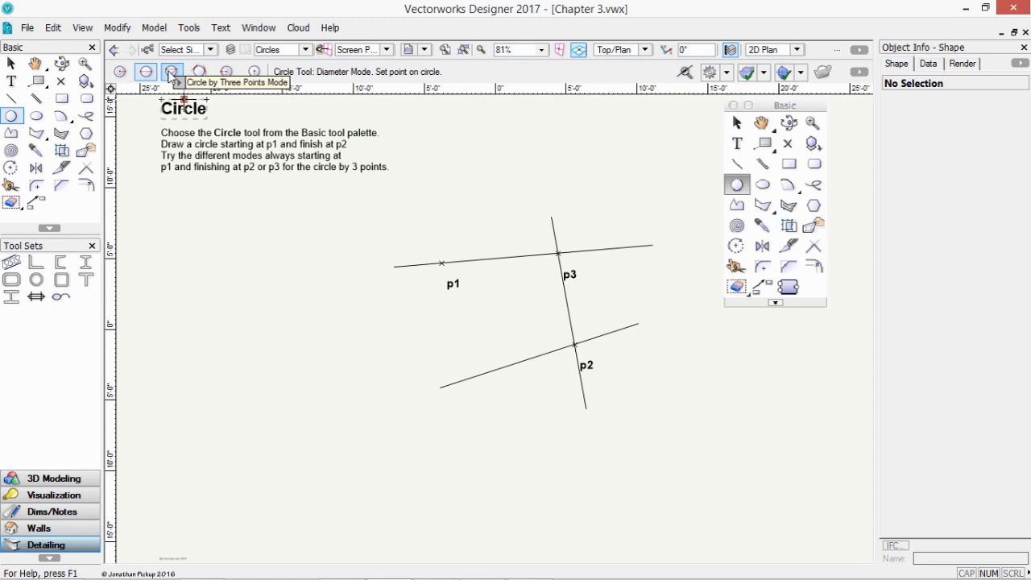
pyautogui.click(307, 51)
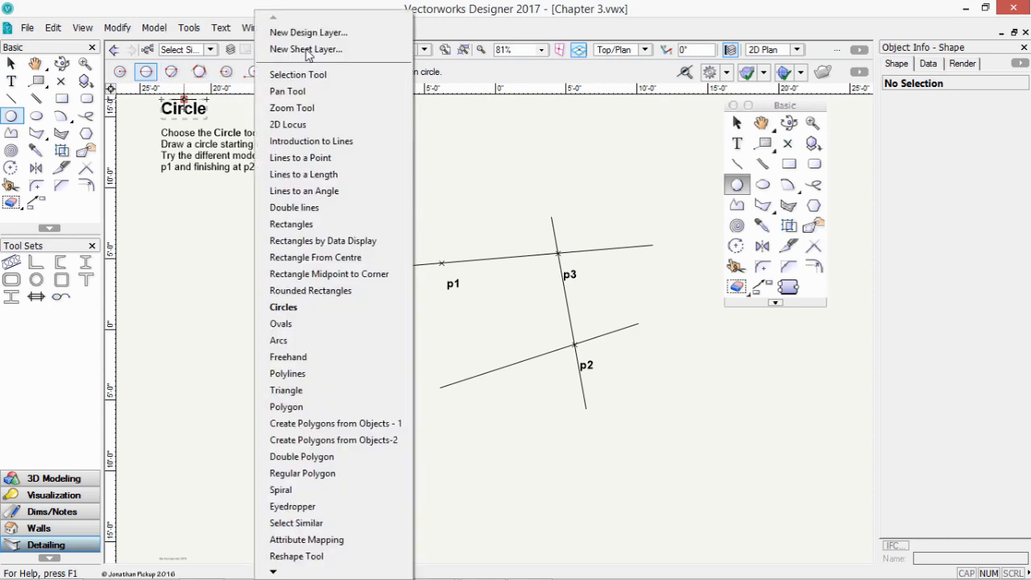
# - On the Ovals layer, draw an oval boxed from p1 to p2, then undo the trial ovals
pyautogui.click(299, 326)
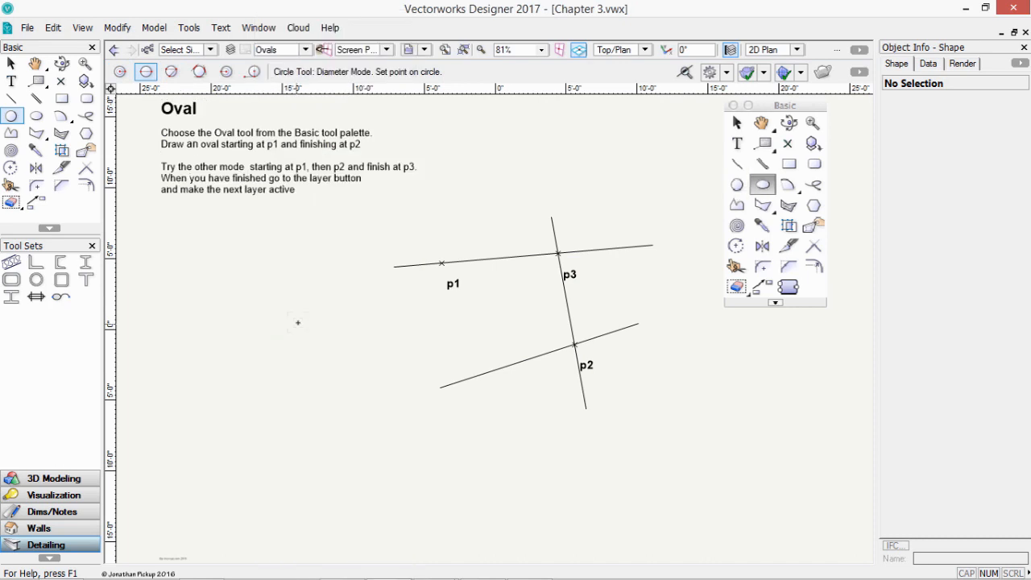
pyautogui.click(36, 115)
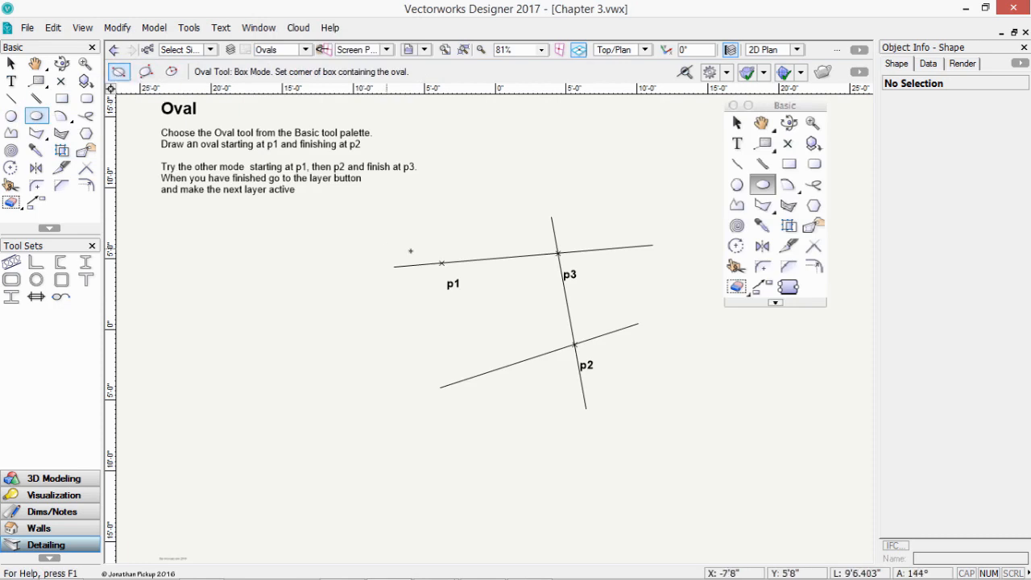
pyautogui.click(441, 263)
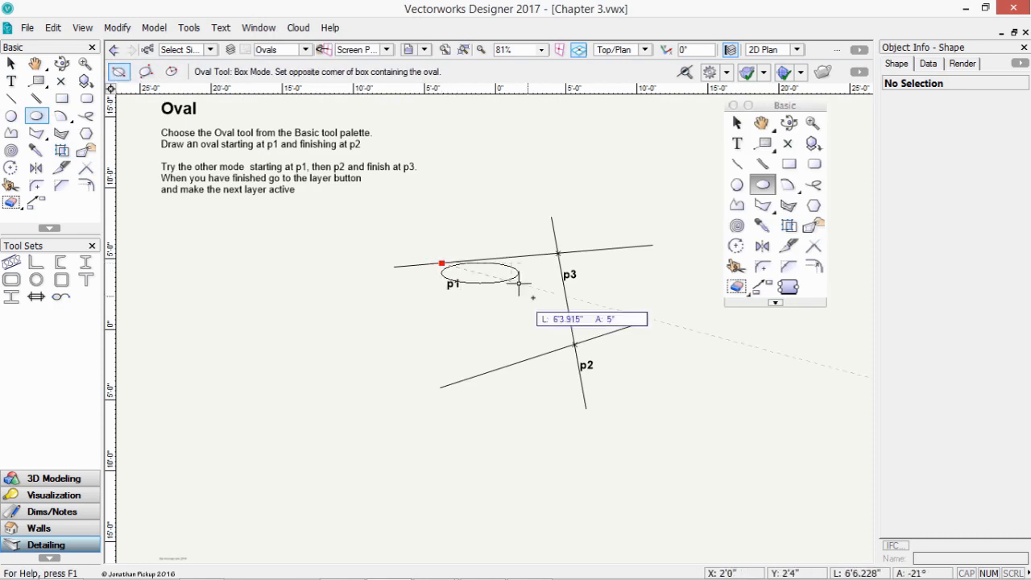
pyautogui.click(575, 345)
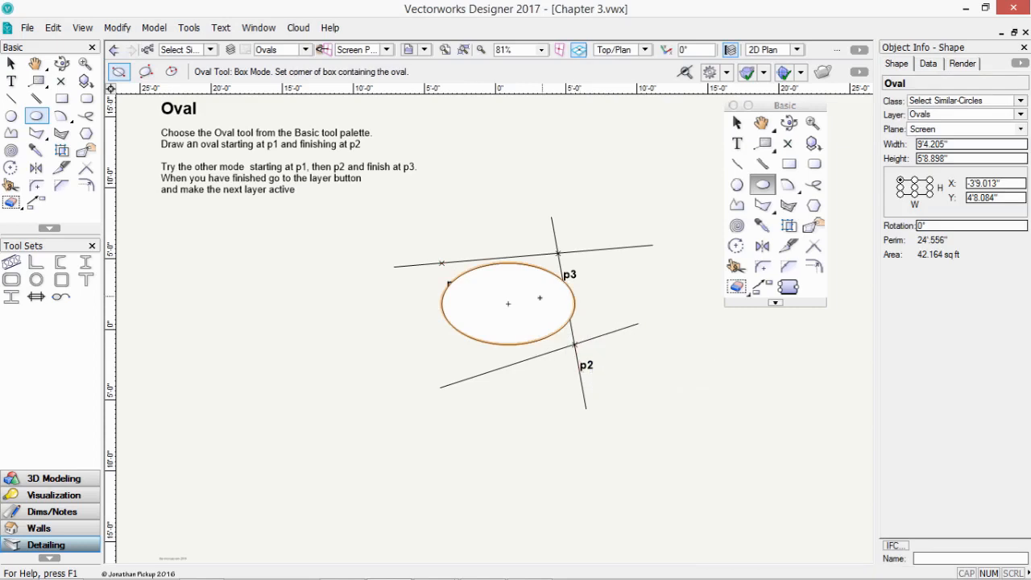
pyautogui.hotkey('ctrl', 'z')
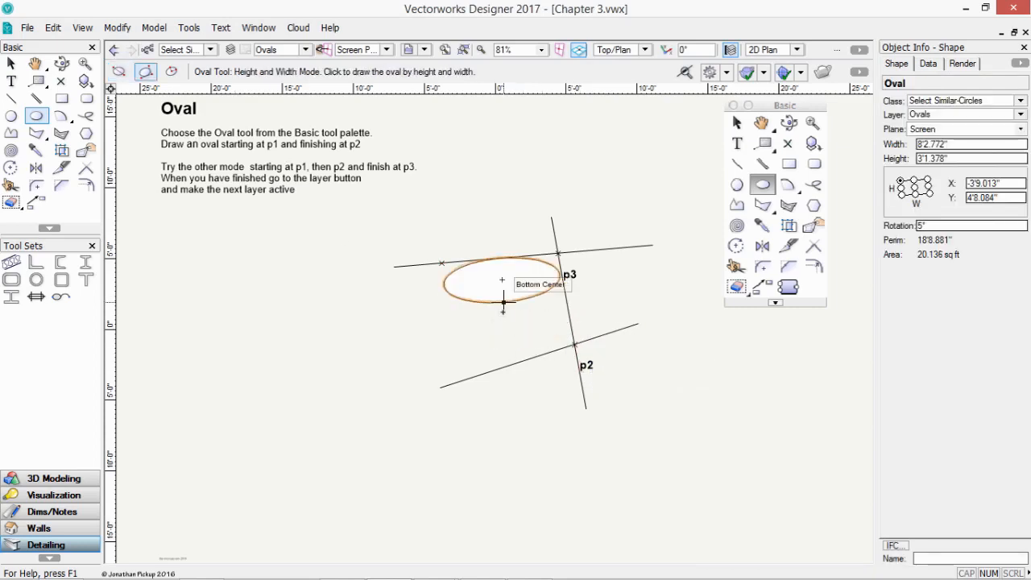
pyautogui.hotkey('ctrl', 'z')
# - Draw a height-and-width oval through p1, p3 and p2, undo it, and choose Center Mode
pyautogui.click(441, 263)
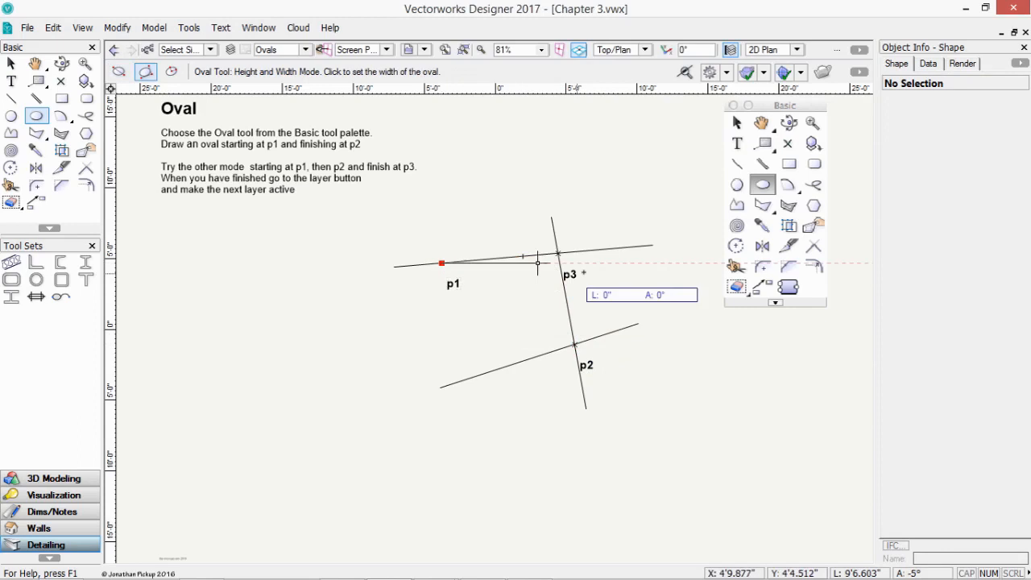
pyautogui.click(563, 268)
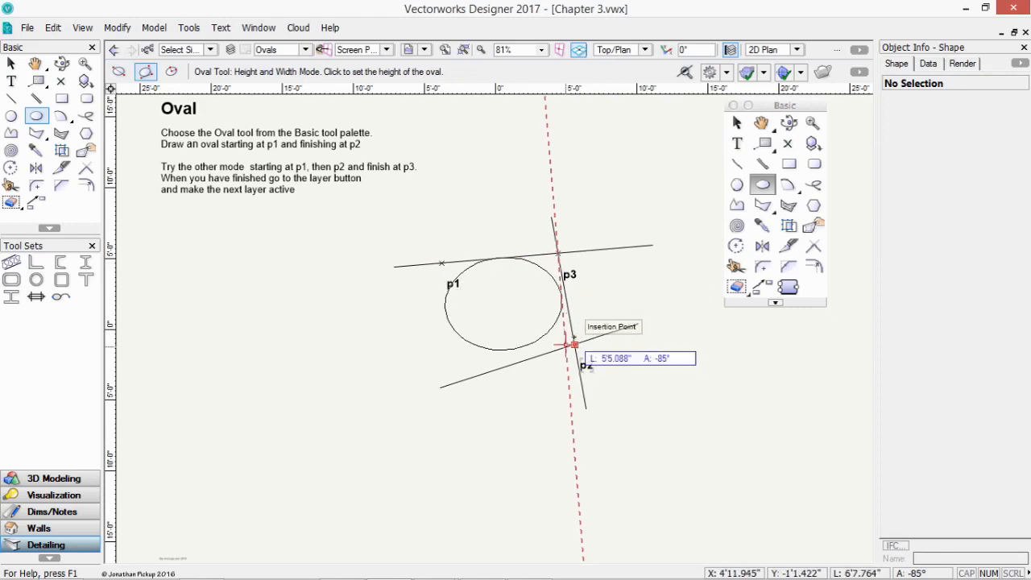
pyautogui.click(574, 345)
pyautogui.hotkey('ctrl', 'z')
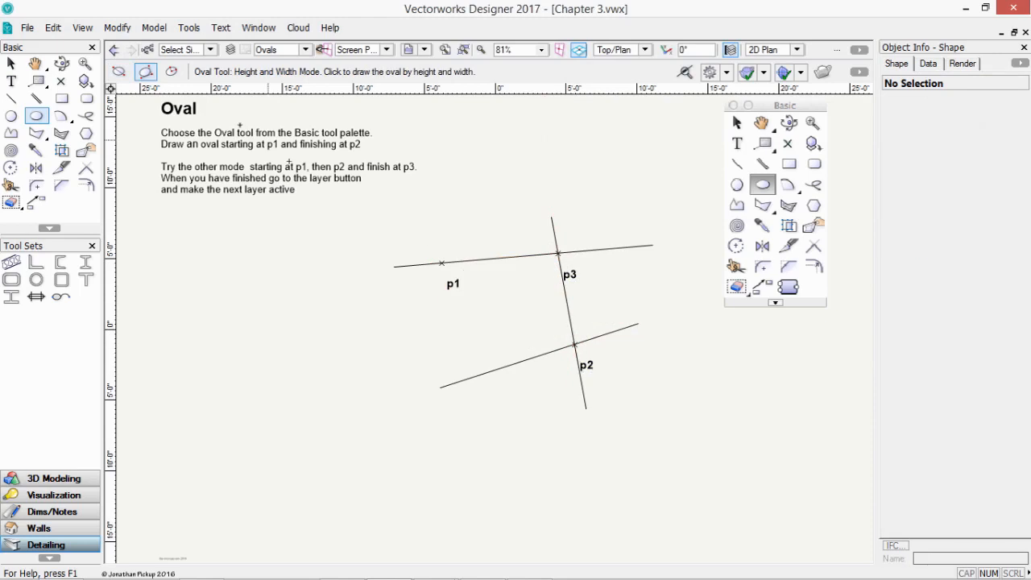
pyautogui.click(171, 71)
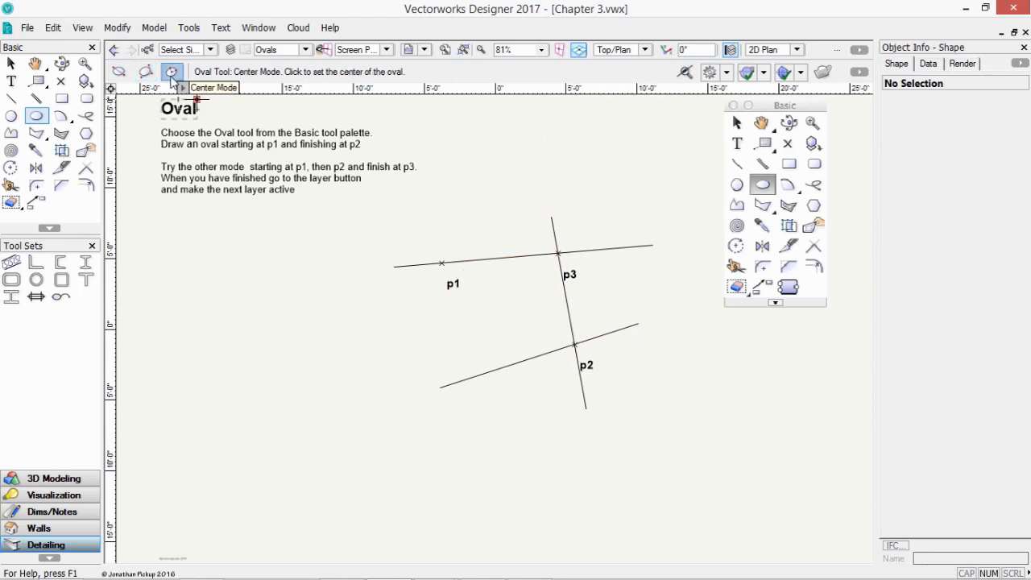
# - Draw an oval centred on p1, one axis reaching p3, 16'5.544" by 7'4.141" rotated 5°
pyautogui.click(441, 263)
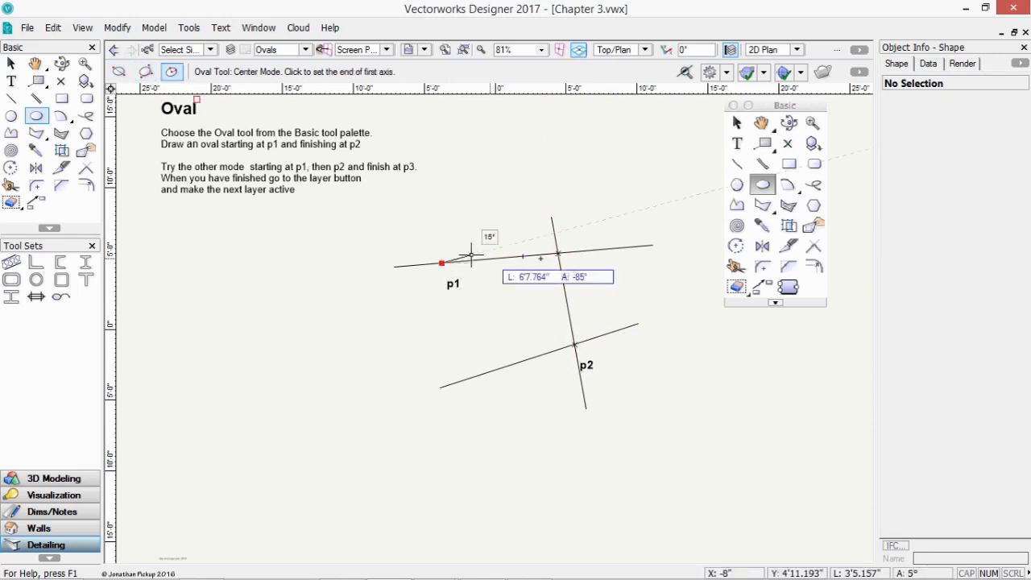
pyautogui.click(557, 254)
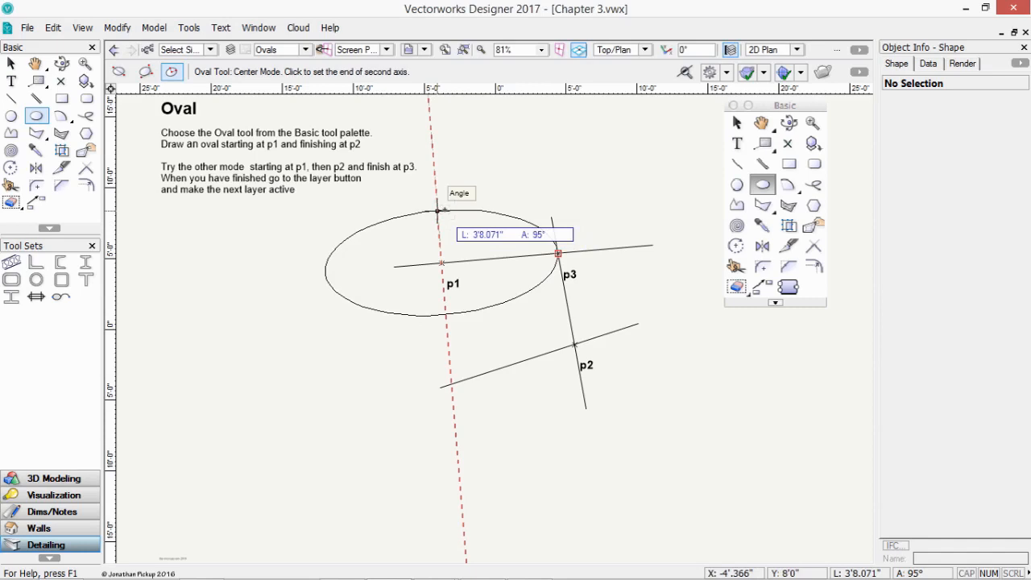
pyautogui.click(437, 211)
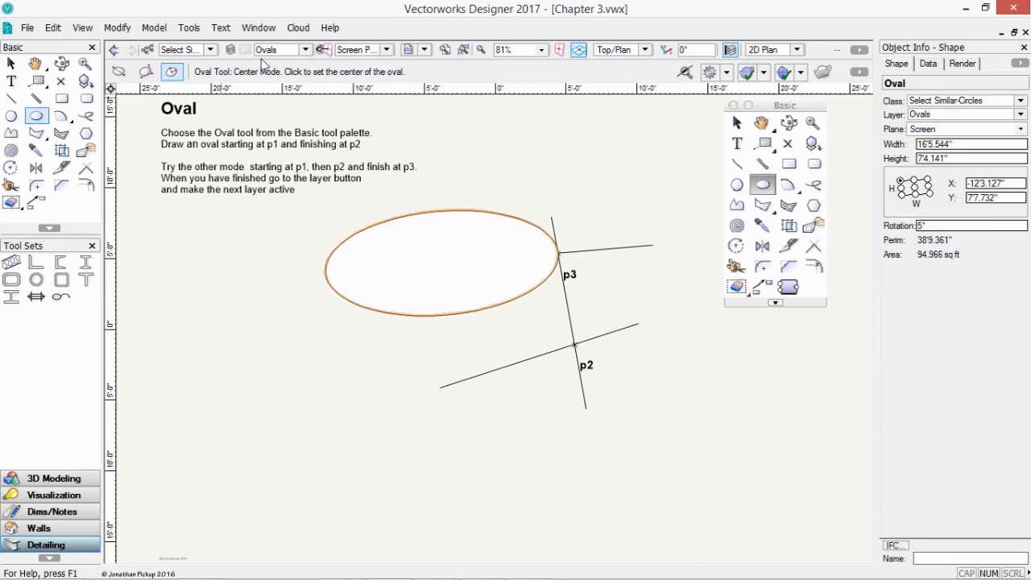
pyautogui.click(295, 53)
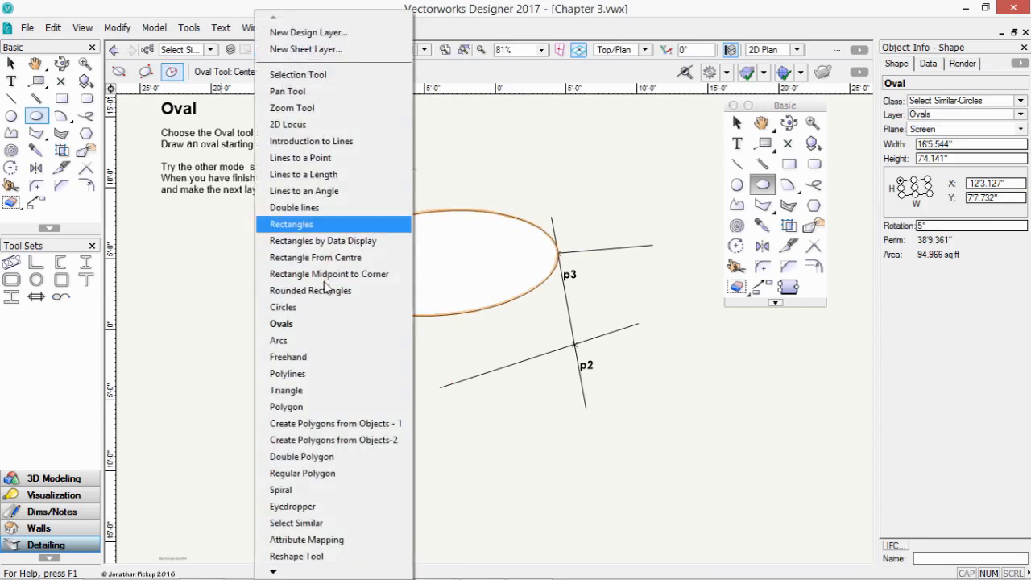
# - On the Arcs layer, draw a 75° arc centred on p1 starting at p2
pyautogui.click(322, 342)
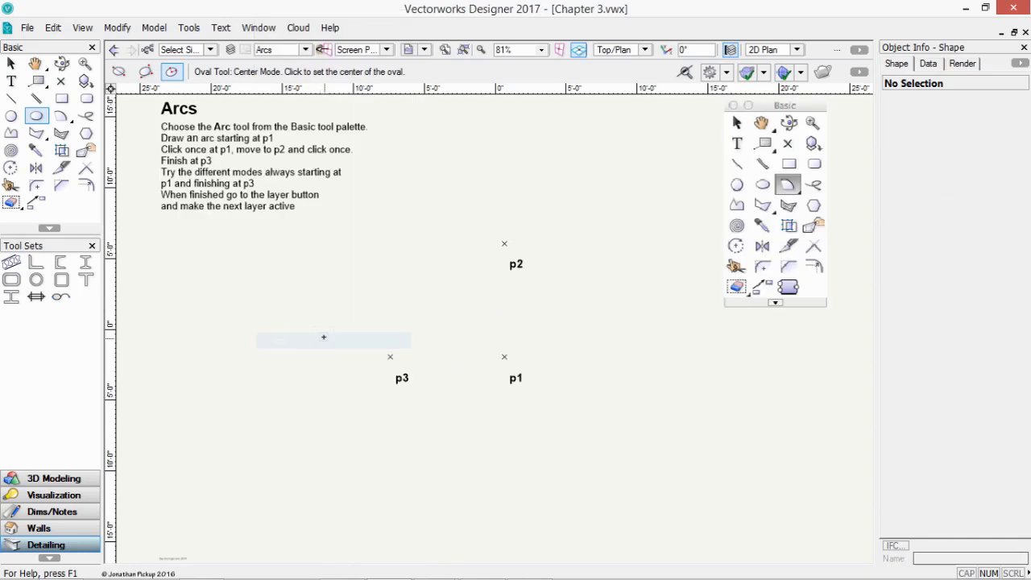
pyautogui.click(61, 116)
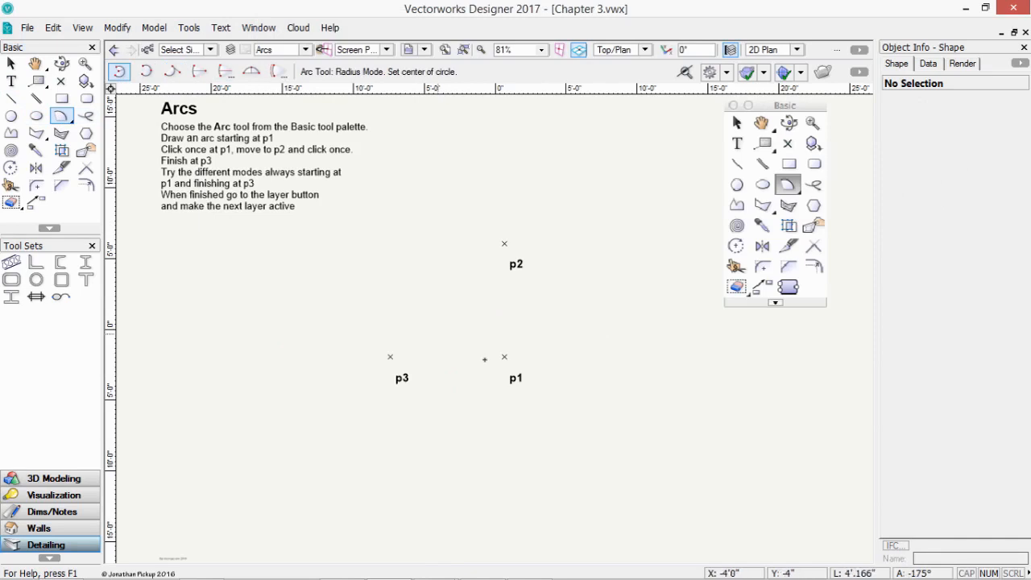
pyautogui.click(505, 357)
pyautogui.click(504, 243)
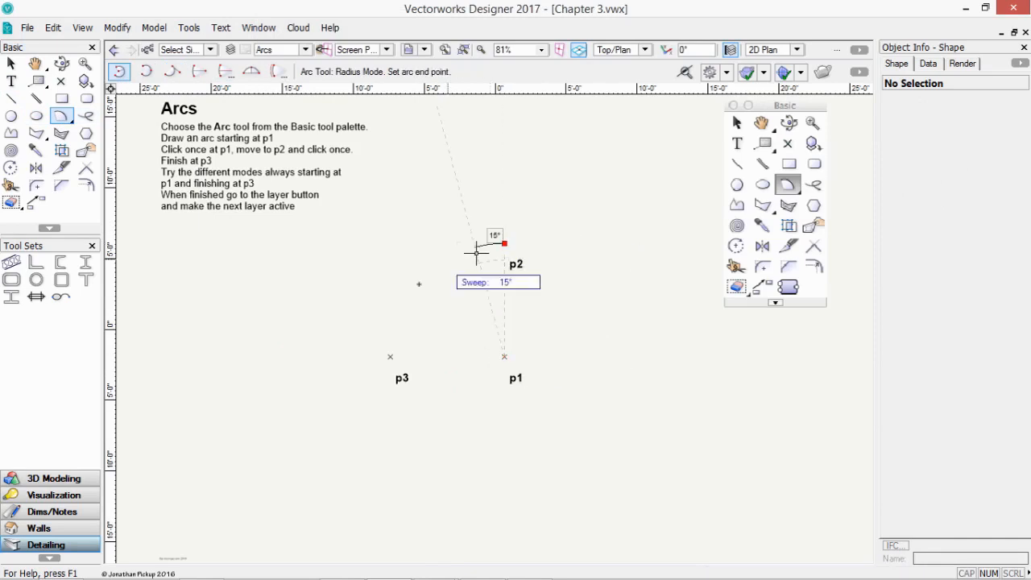
pyautogui.click(391, 326)
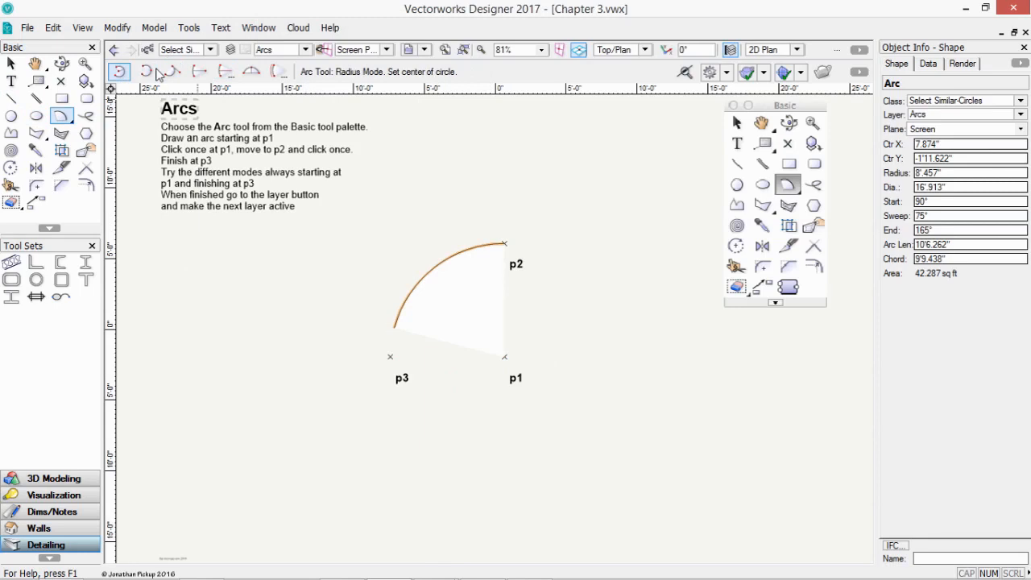
# - Try two three-point arcs ending at p3, undoing each one
pyautogui.click(148, 72)
pyautogui.click(505, 357)
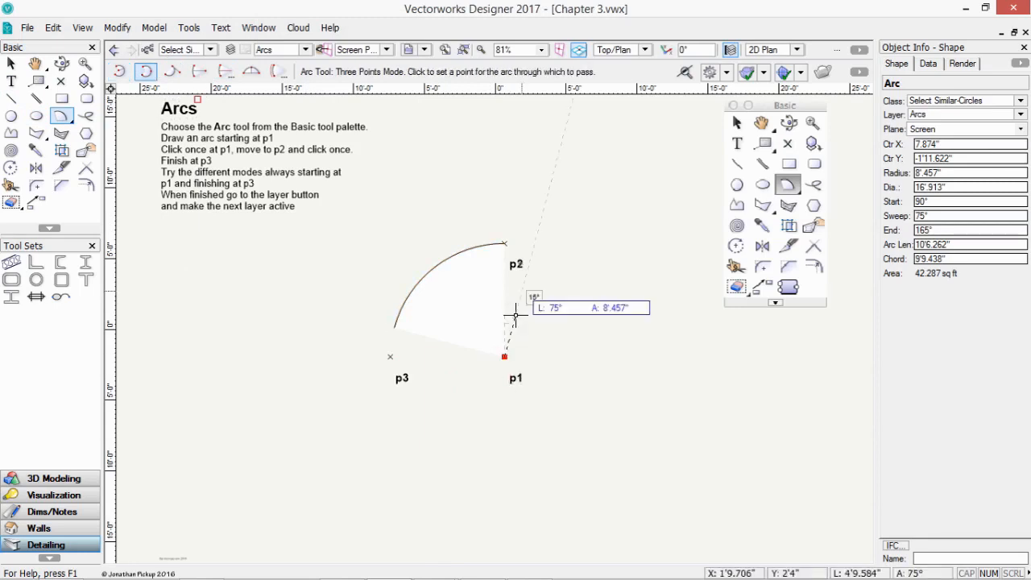
pyautogui.click(504, 244)
pyautogui.click(390, 357)
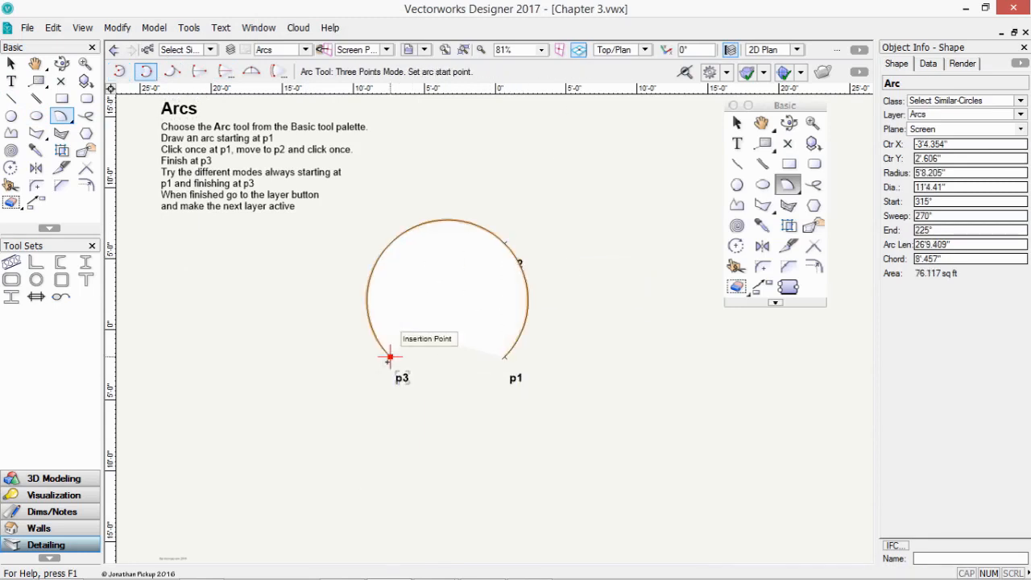
pyautogui.hotkey('ctrl', 'z')
pyautogui.click(505, 243)
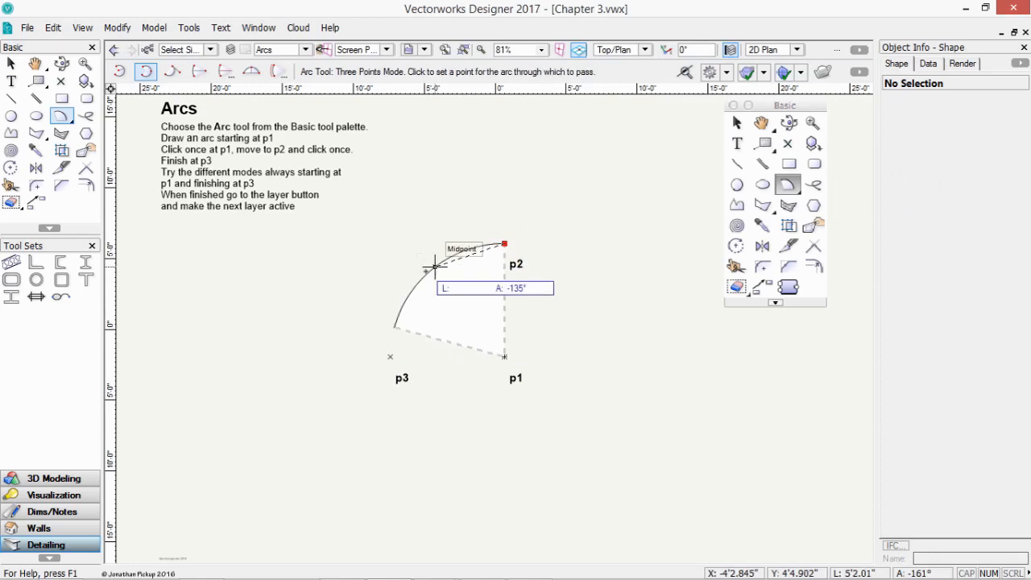
pyautogui.click(435, 266)
pyautogui.click(393, 328)
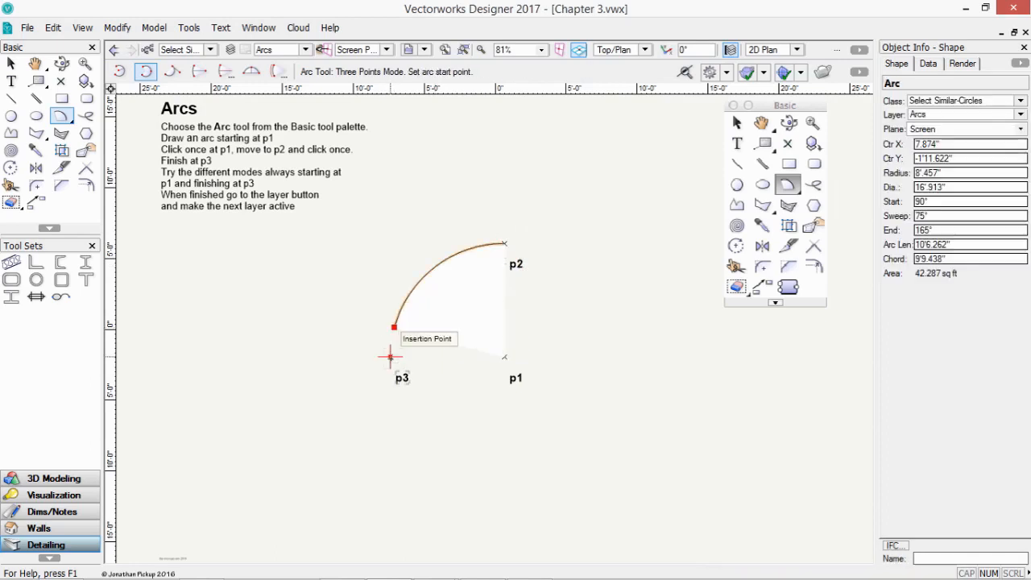
pyautogui.hotkey('ctrl', 'z')
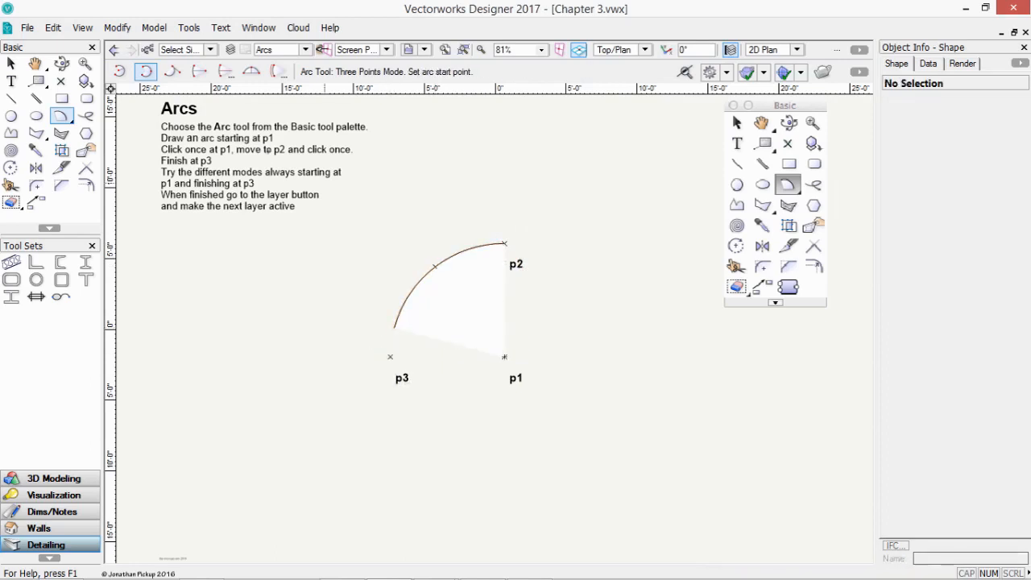
# - Cancel a trial tangent-to-line arc and return the Arc tool to Center Mode
pyautogui.click(172, 72)
pyautogui.click(259, 334)
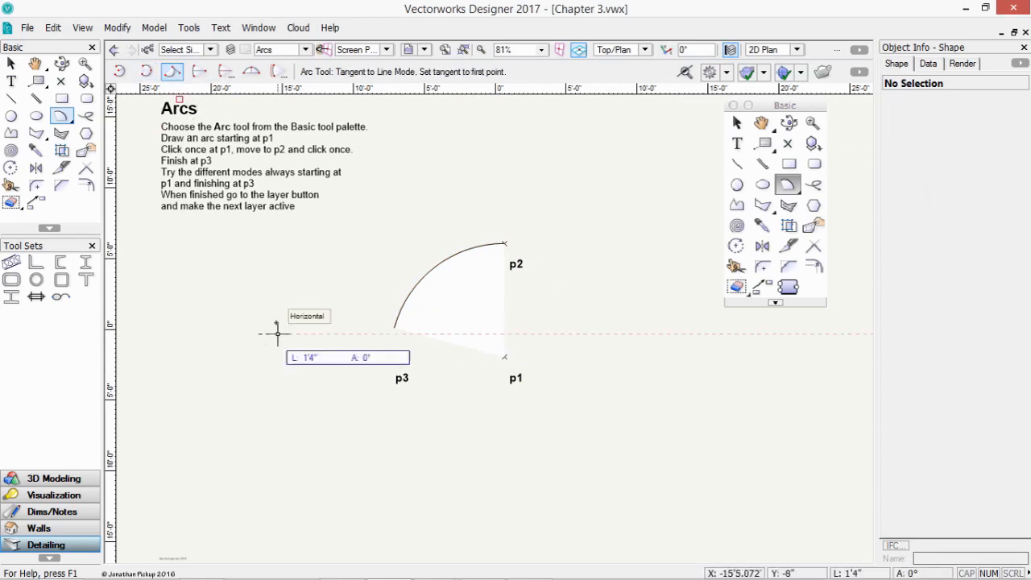
pyautogui.click(504, 228)
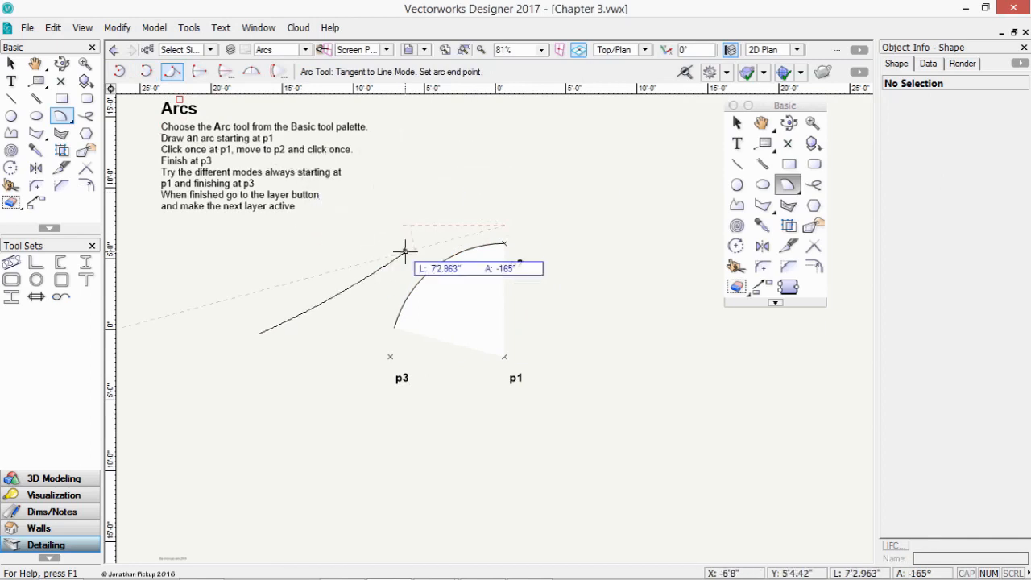
pyautogui.press('Escape')
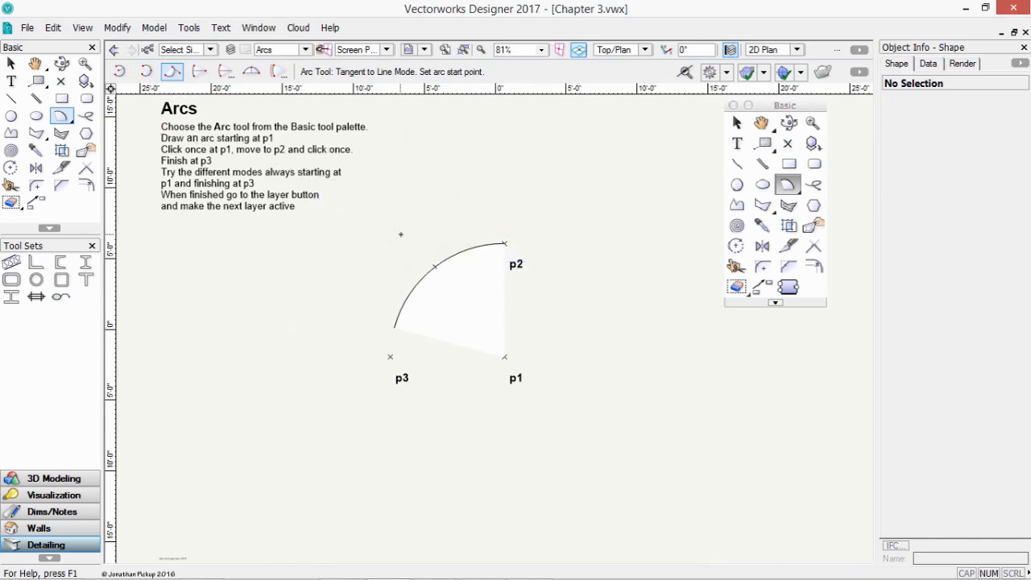
pyautogui.click(199, 72)
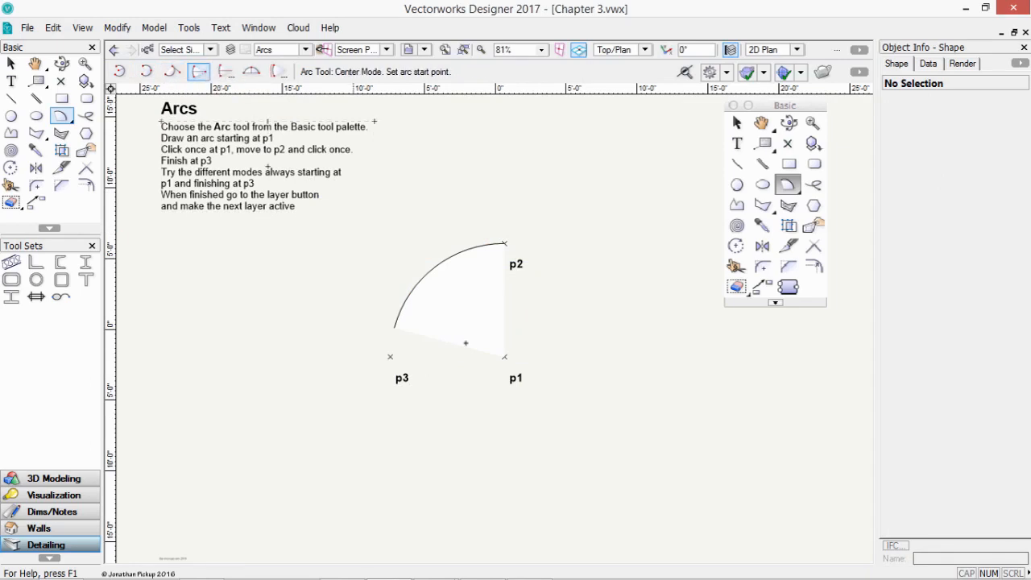
# - Draw a 40° arc centred on p1, sweeping toward p2
pyautogui.click(505, 356)
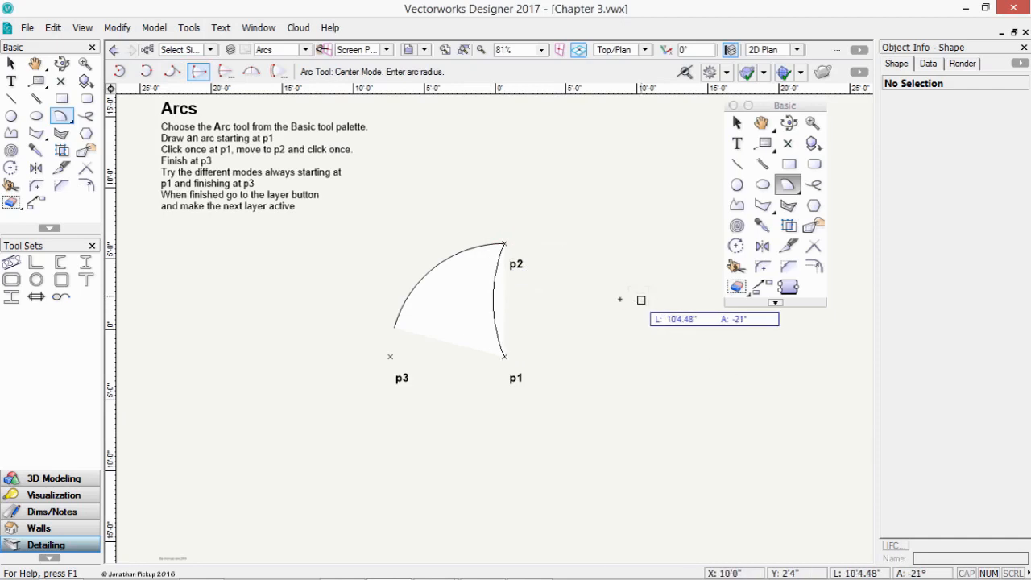
pyautogui.click(348, 272)
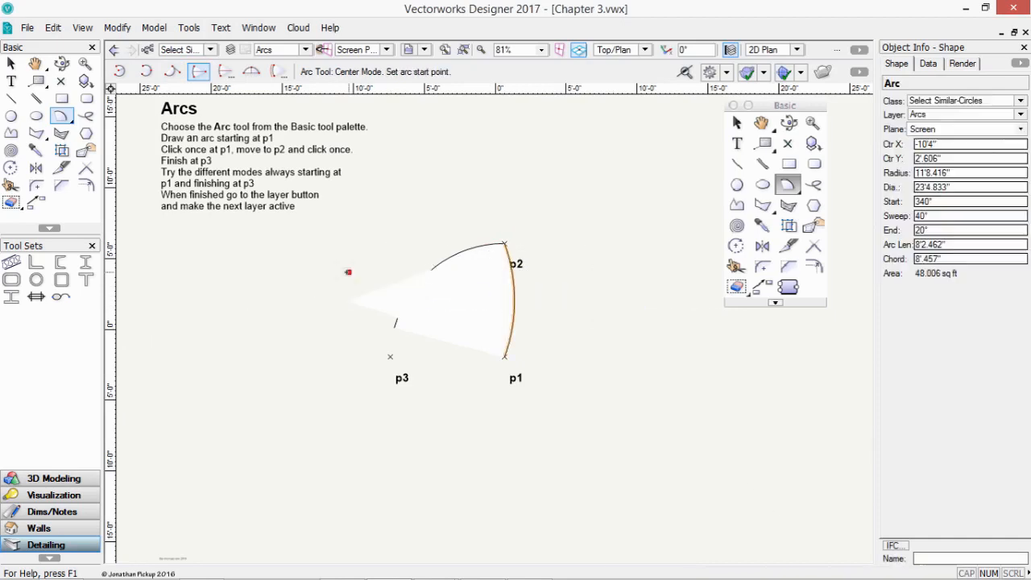
pyautogui.click(225, 72)
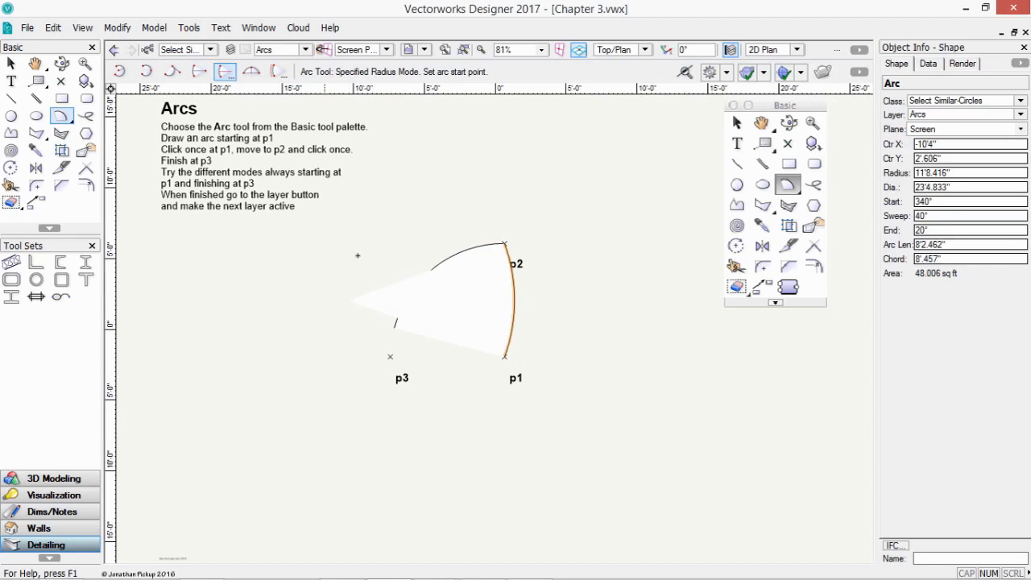
# - Draw an 84° arc of 6' radius from p3 to p1 in Specified Radius Mode
pyautogui.click(390, 356)
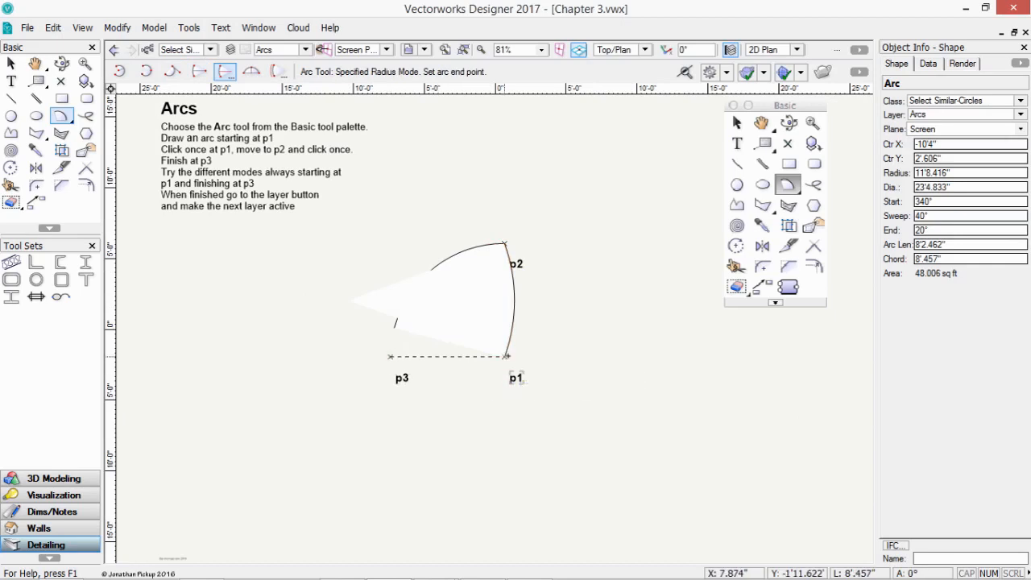
pyautogui.click(505, 356)
pyautogui.click(476, 396)
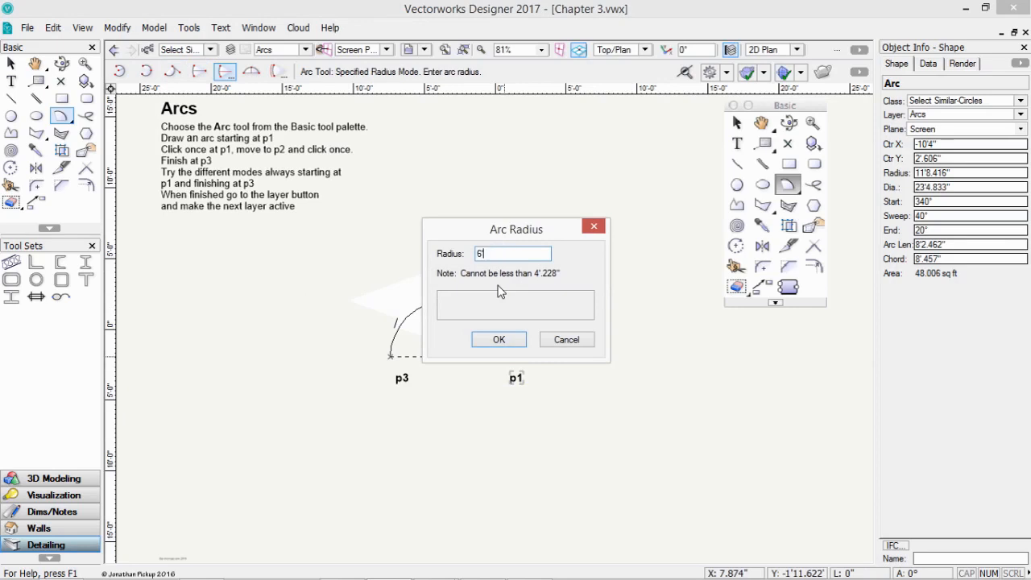
pyautogui.click(498, 340)
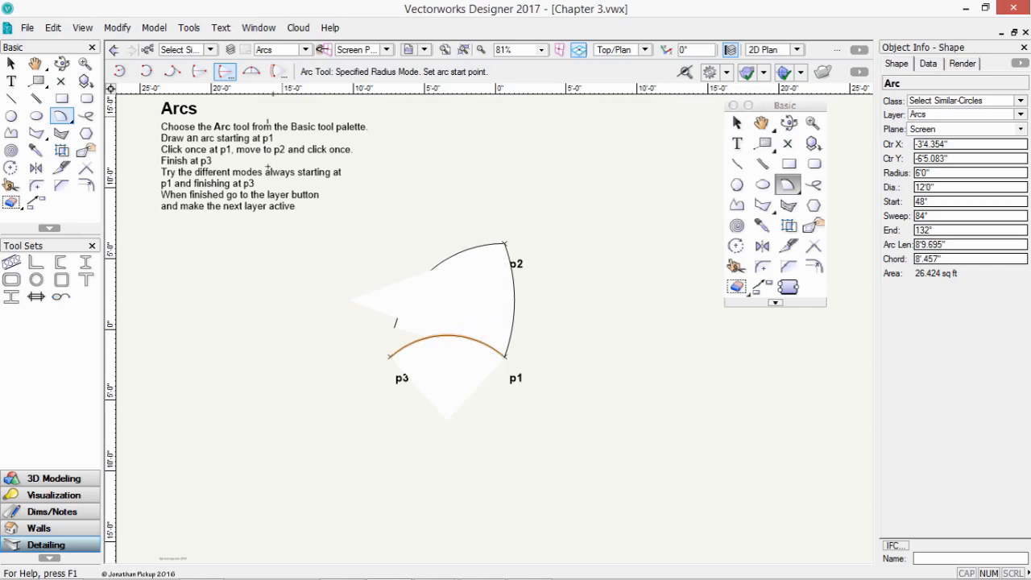
pyautogui.click(252, 72)
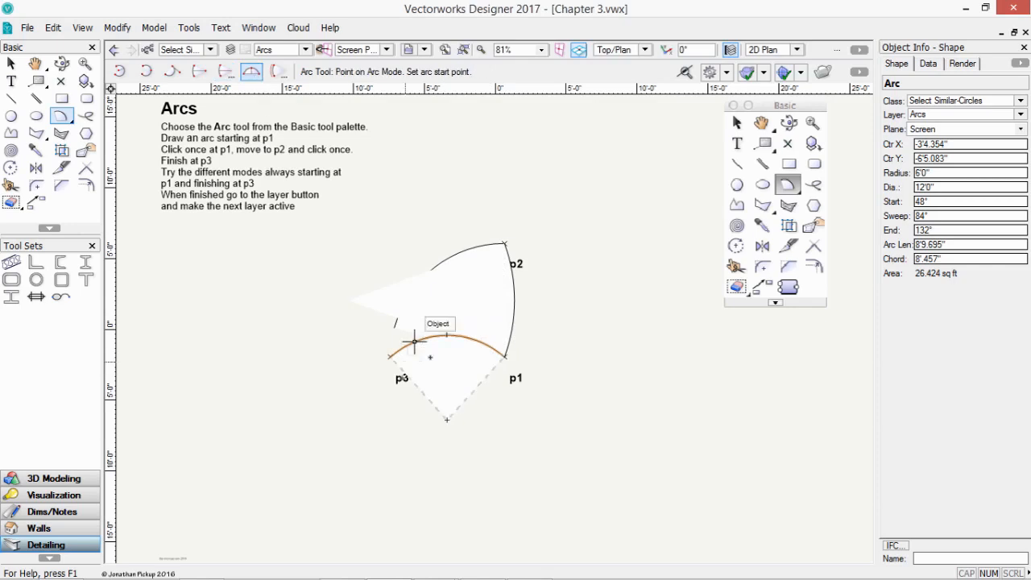
# - Draw a 55° point-on-arc arc from p1 to p2
pyautogui.click(505, 355)
pyautogui.click(504, 242)
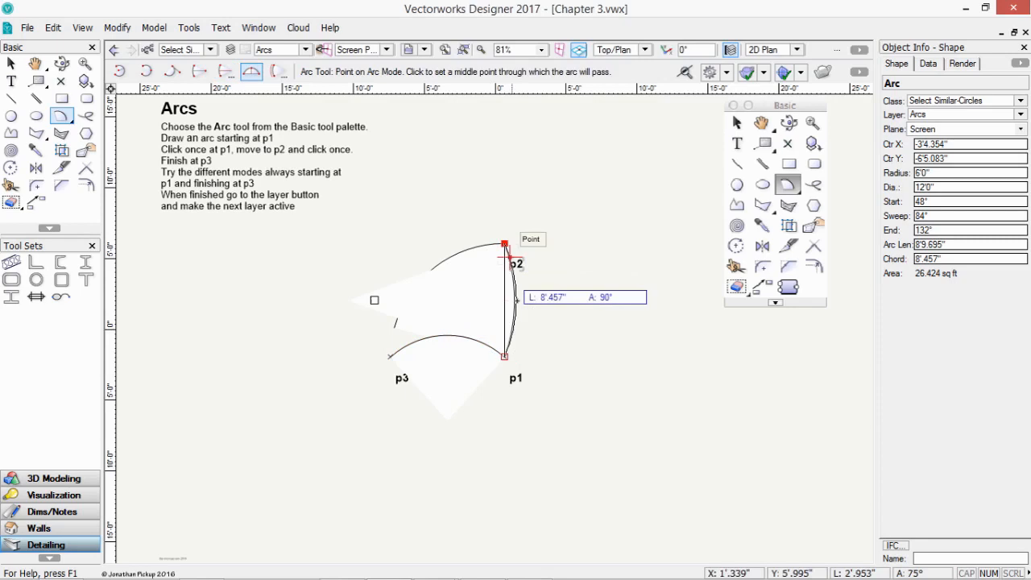
pyautogui.click(490, 299)
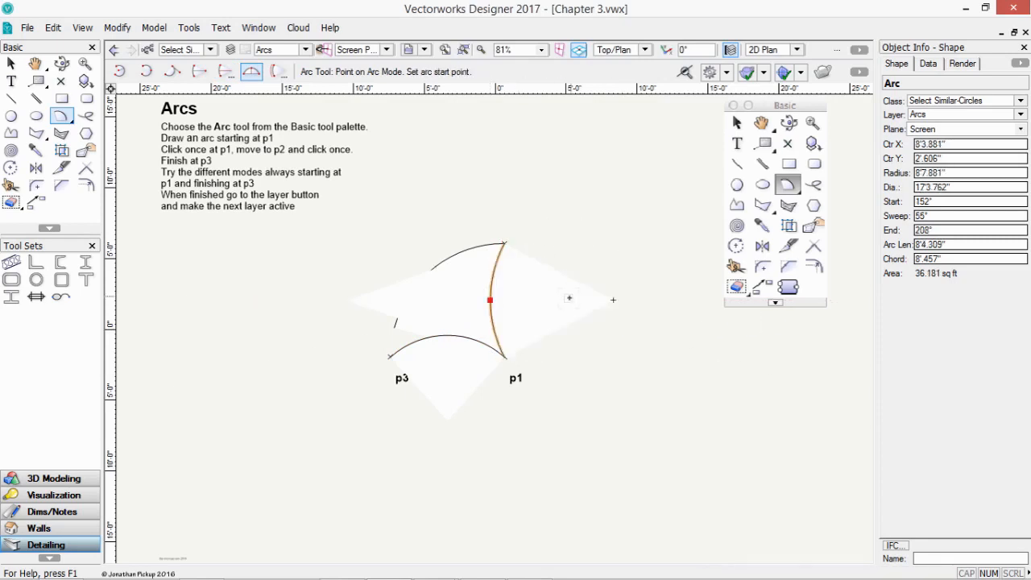
# - Draw a 9' arc-length arc on the left, then select the lower p3–p1 arc
pyautogui.click(278, 72)
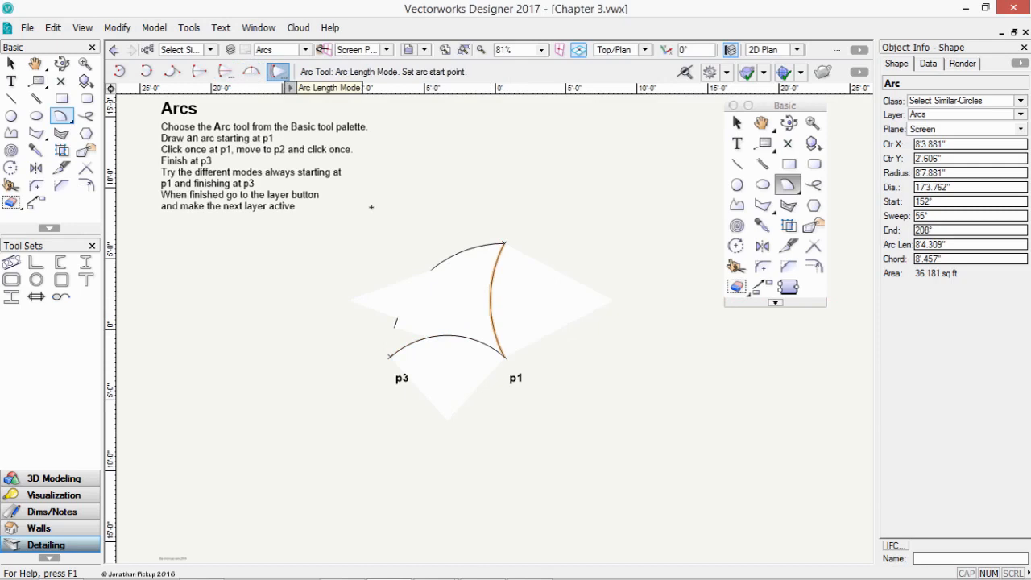
pyautogui.click(183, 290)
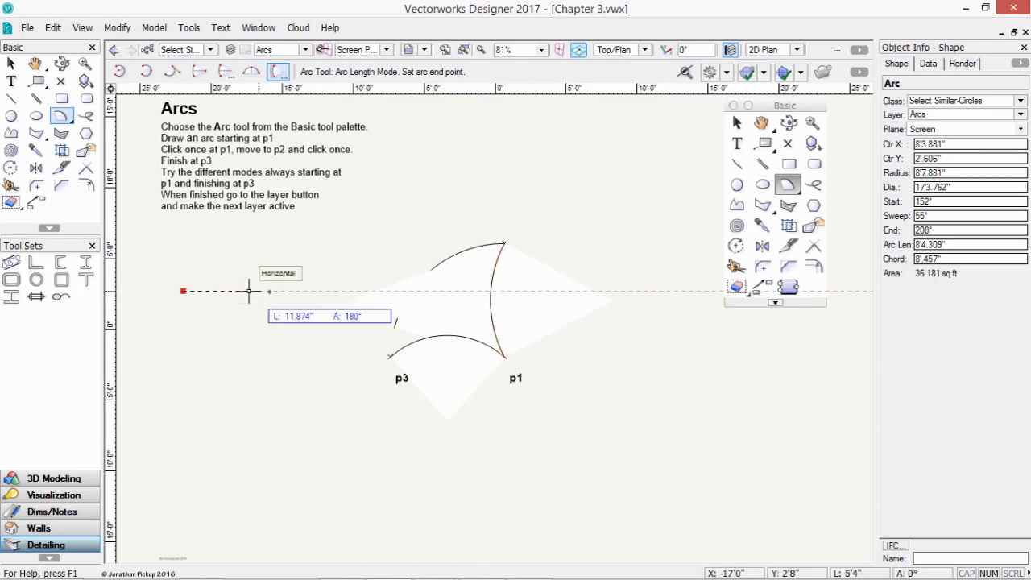
pyautogui.click(269, 288)
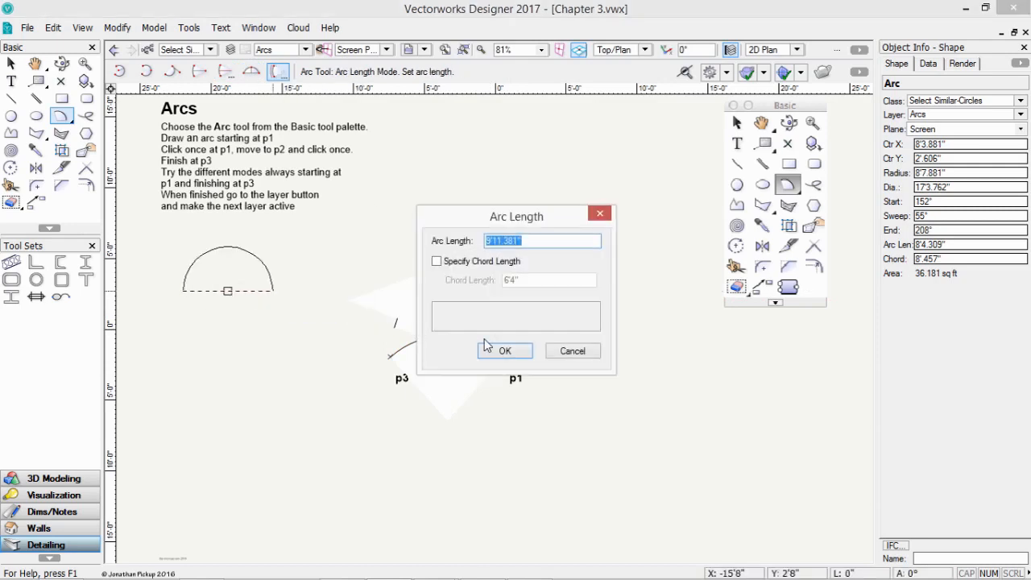
pyautogui.write("9'")
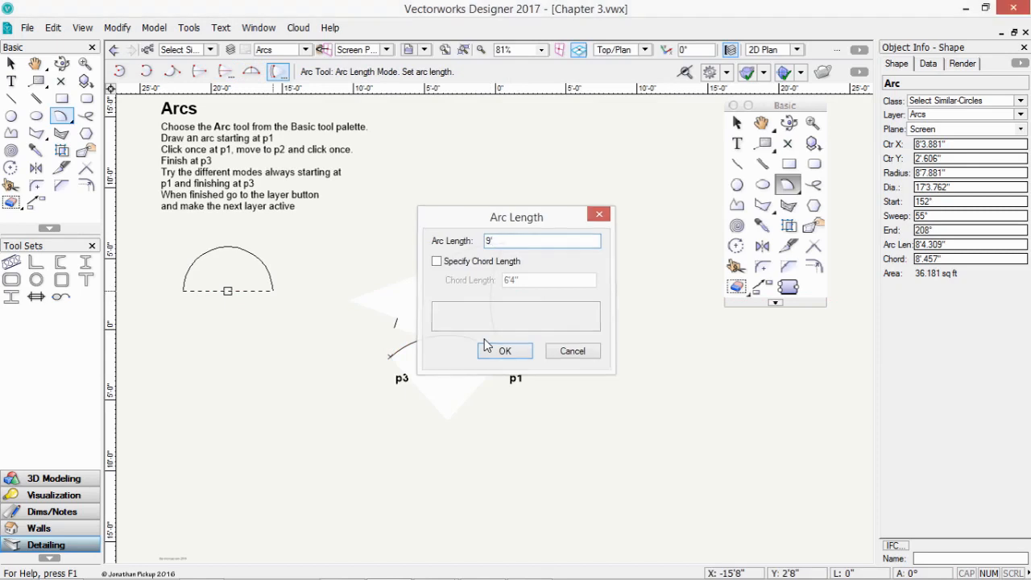
pyautogui.press('Return')
pyautogui.click(11, 63)
pyautogui.click(476, 354)
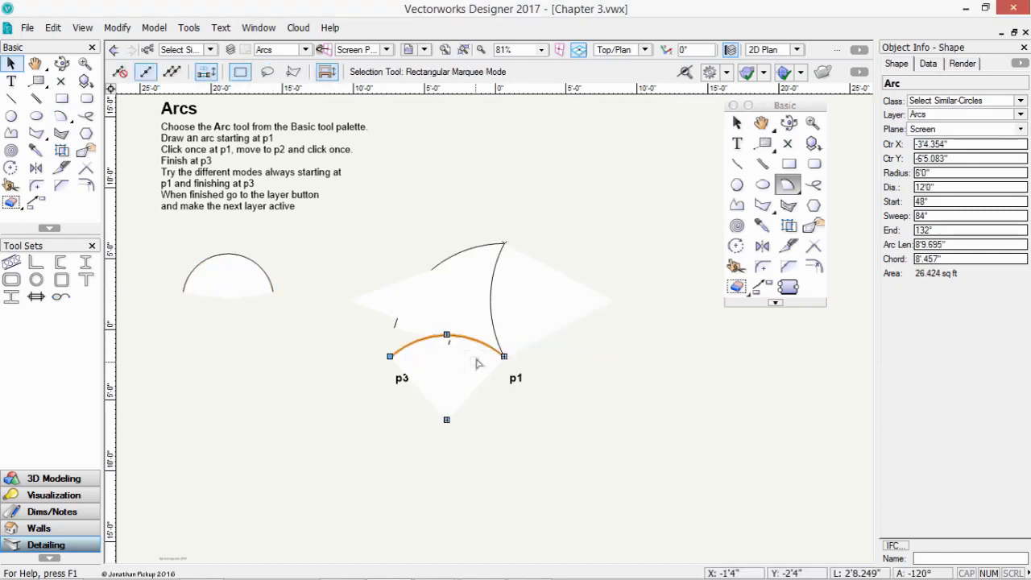
# - Delete the lower p3–p1 arc, the p1–p2 arc and the left arc
pyautogui.press('Delete')
pyautogui.click(479, 311)
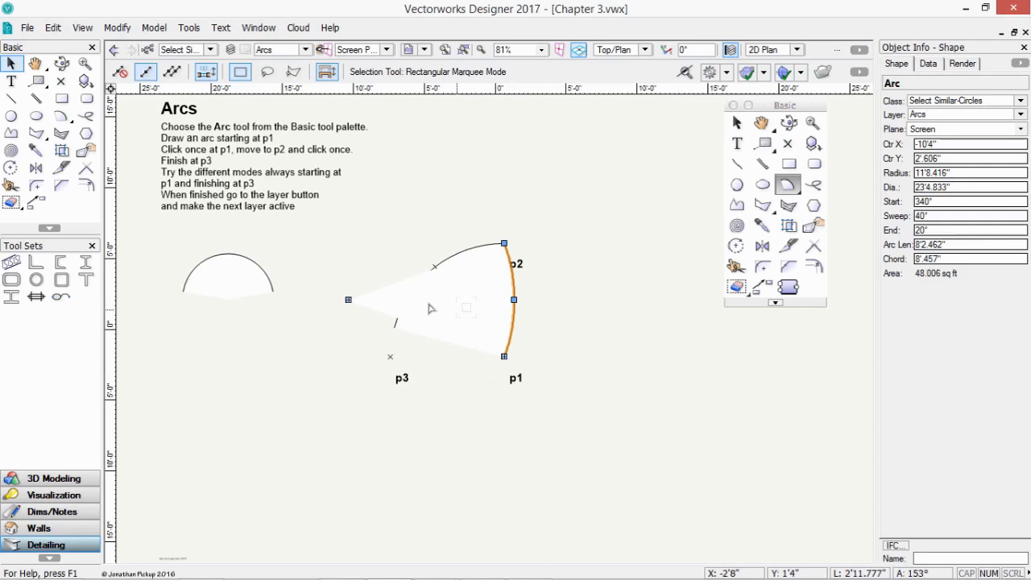
pyautogui.press('Delete')
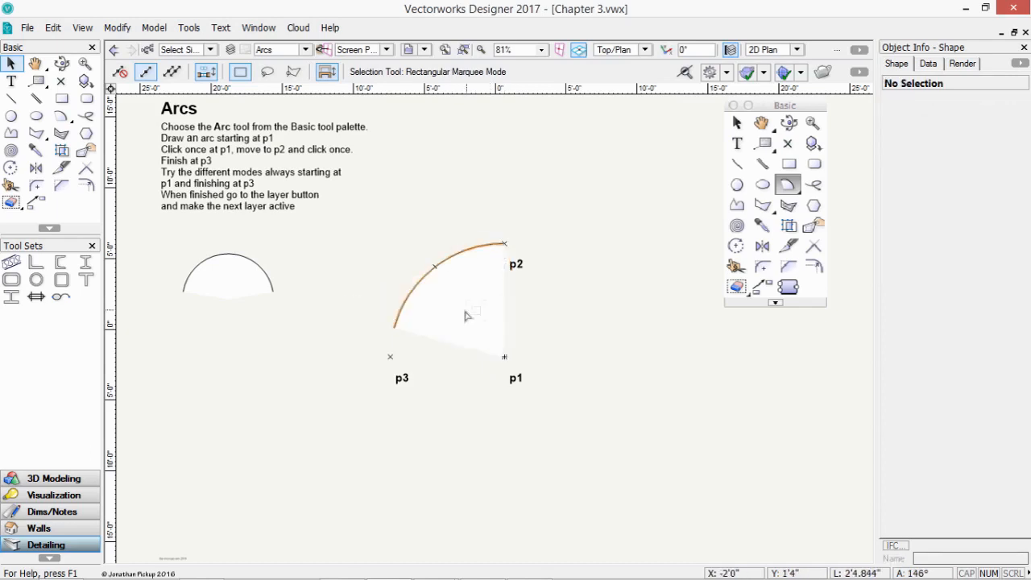
pyautogui.click(226, 291)
pyautogui.press('Delete')
# - Reshape the remaining arc into a 180° half-circle of 6'7.991" radius ending at p3
pyautogui.click(442, 319)
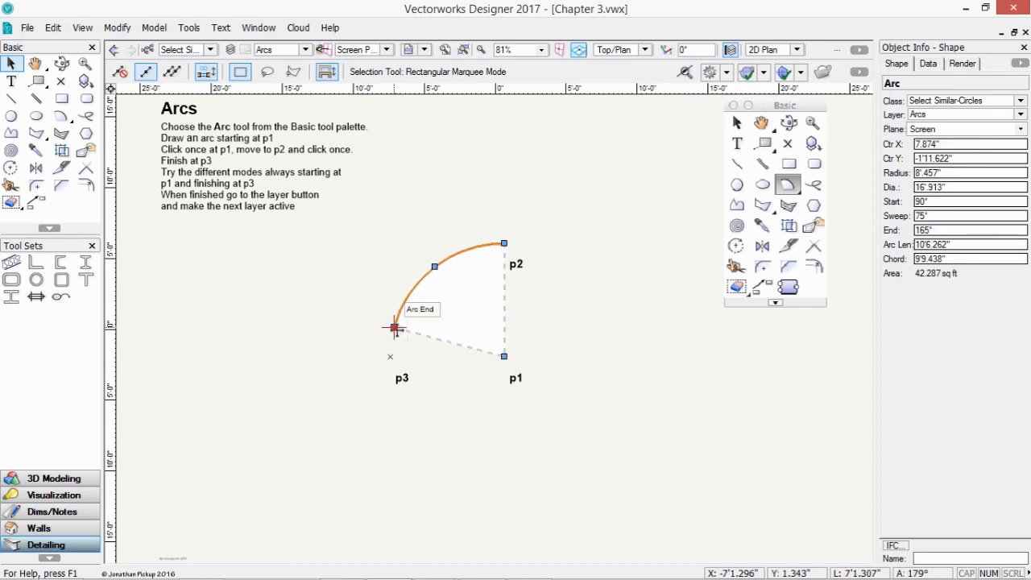
pyautogui.moveTo(394, 326); pyautogui.dragTo(362, 357)
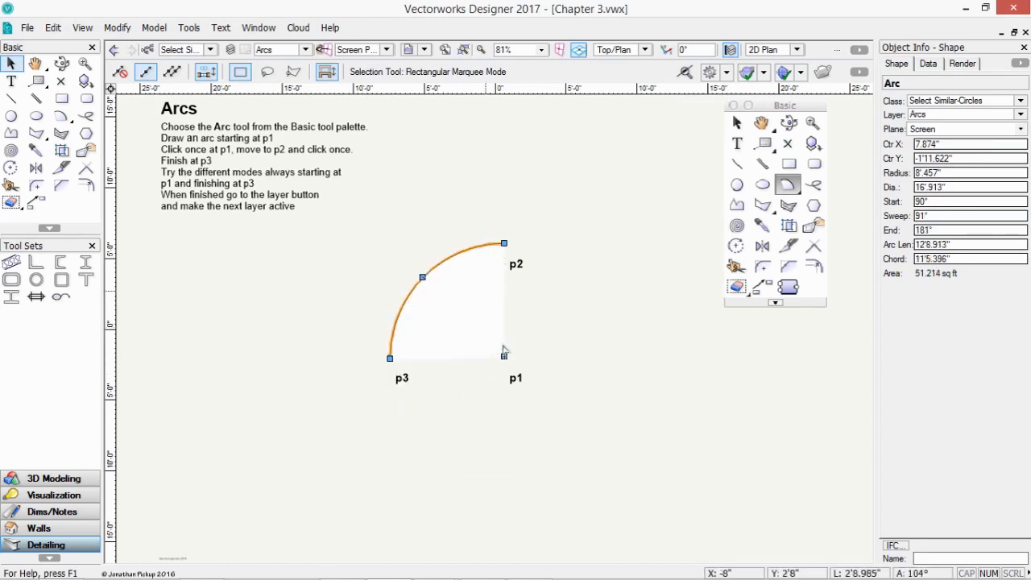
pyautogui.moveTo(505, 357)
pyautogui.mouseDown()
pyautogui.moveTo(636, 483)
pyautogui.moveTo(532, 414)
pyautogui.moveTo(504, 356)
pyautogui.mouseUp()
pyautogui.moveTo(422, 277)
pyautogui.mouseDown()
pyautogui.moveTo(350, 233)
pyautogui.moveTo(423, 276)
pyautogui.mouseUp()
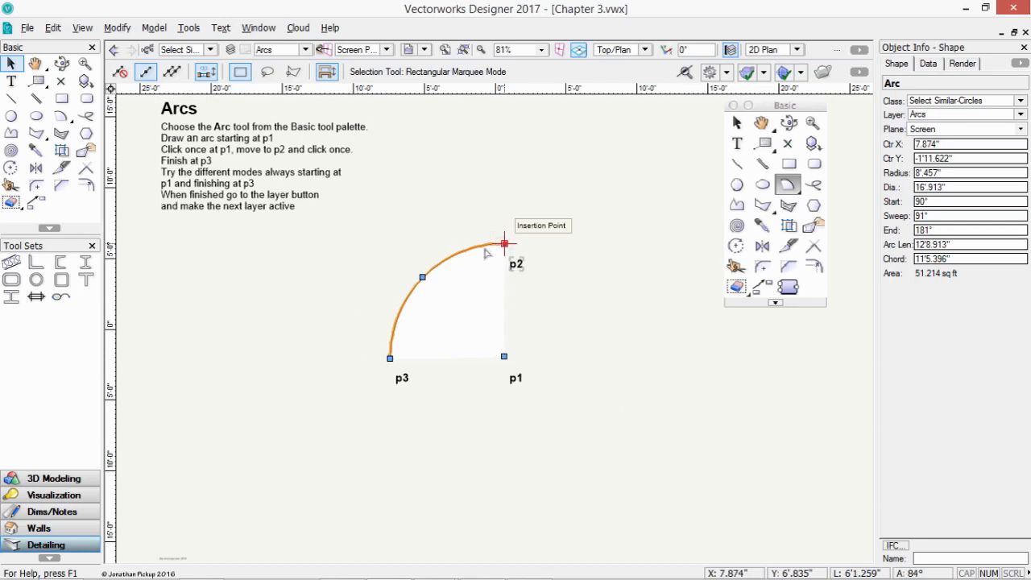
pyautogui.moveTo(422, 277)
pyautogui.mouseDown()
pyautogui.moveTo(394, 249)
pyautogui.moveTo(387, 256)
pyautogui.moveTo(341, 225)
pyautogui.moveTo(451, 295)
pyautogui.moveTo(414, 268)
pyautogui.mouseUp()
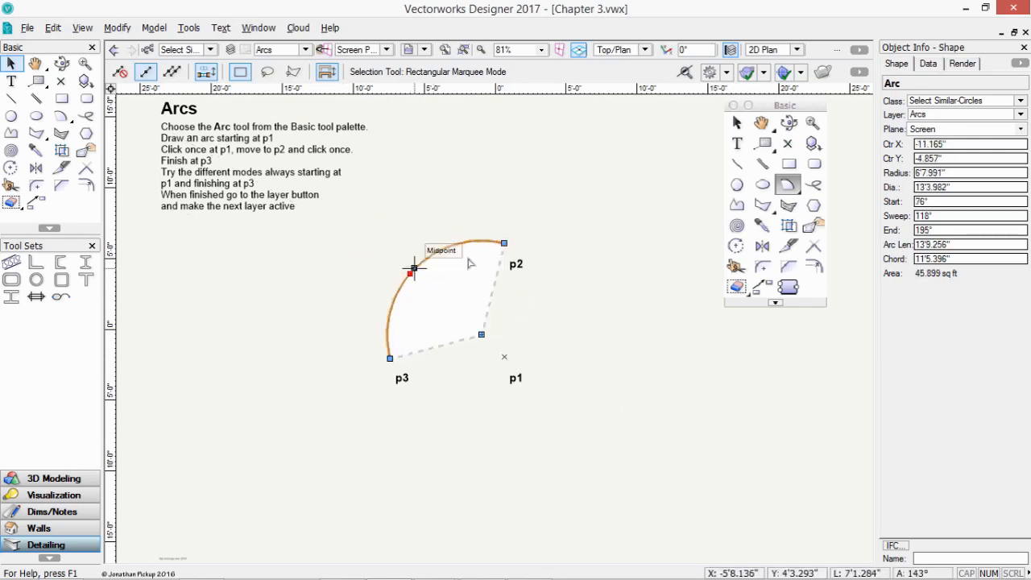
pyautogui.moveTo(504, 242); pyautogui.dragTo(561, 278)
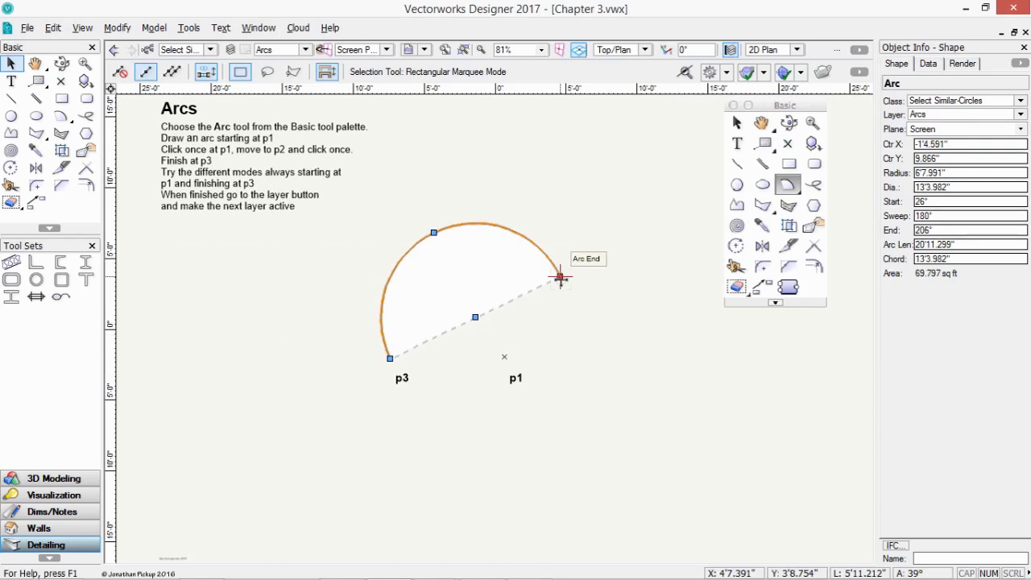
# - Activate the Freehand layer and set the Freehand tool's smoothing to Off
pyautogui.click(305, 50)
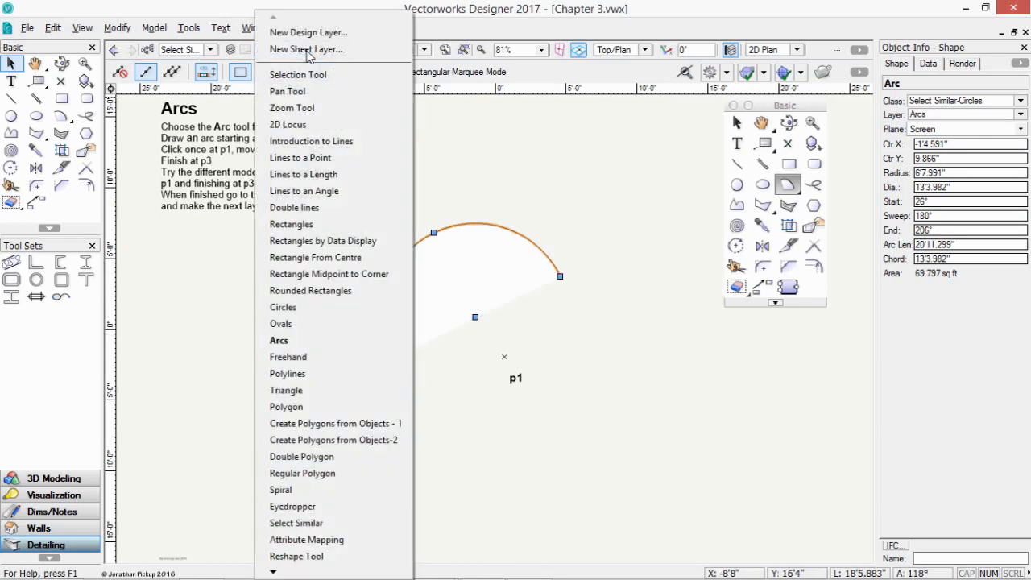
pyautogui.click(305, 359)
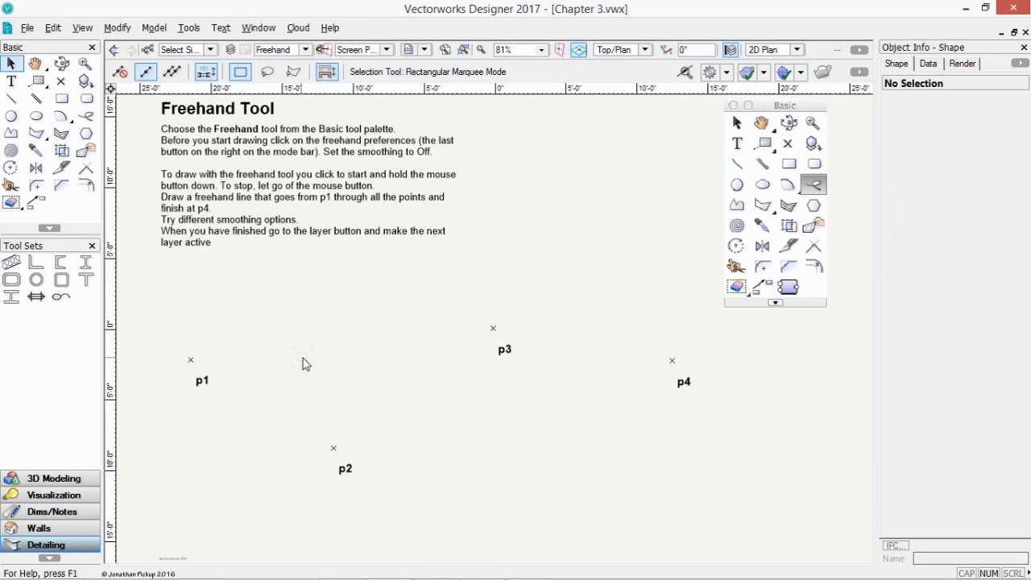
pyautogui.click(89, 115)
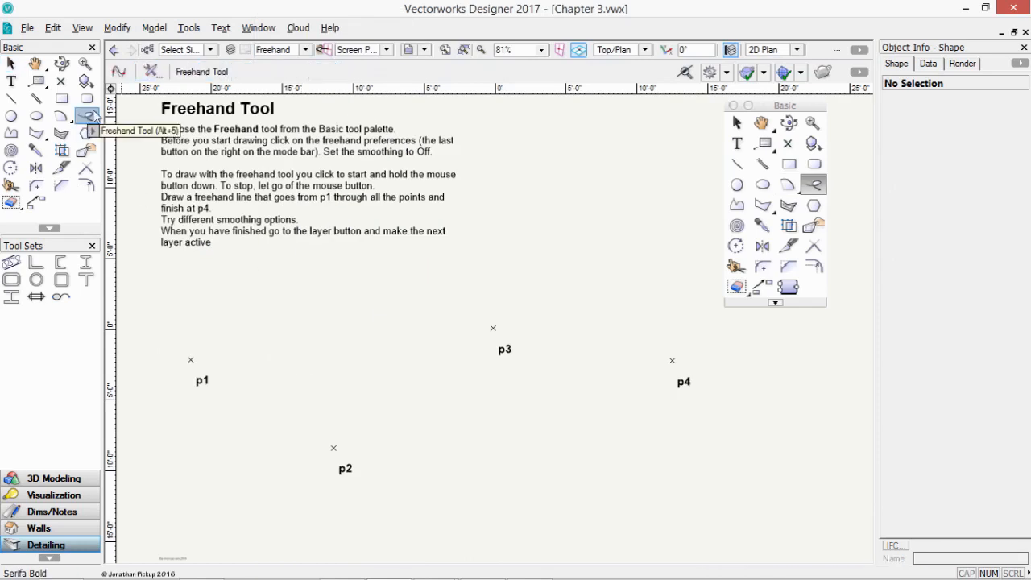
pyautogui.click(152, 71)
pyautogui.click(538, 256)
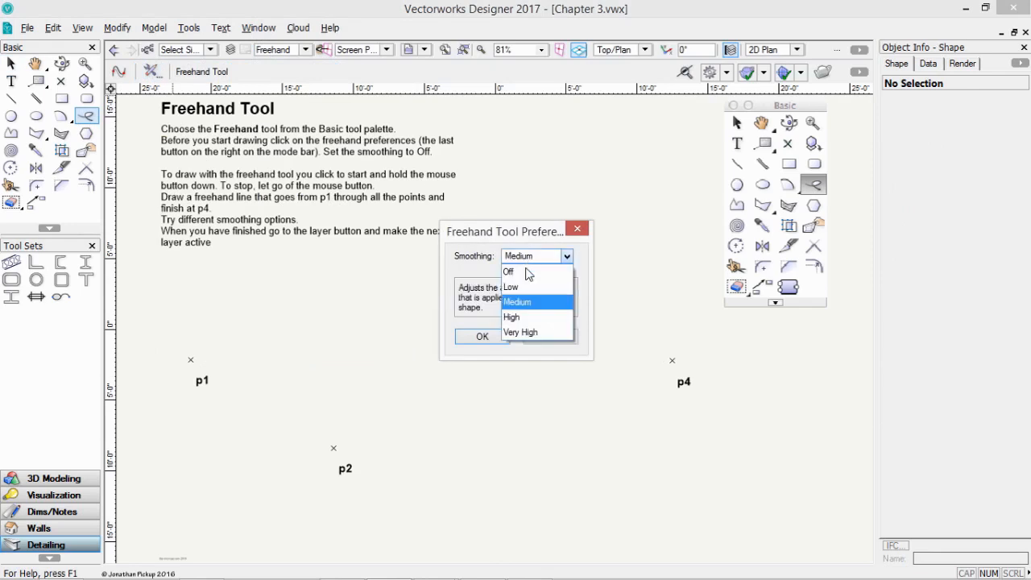
pyautogui.click(515, 271)
pyautogui.click(482, 337)
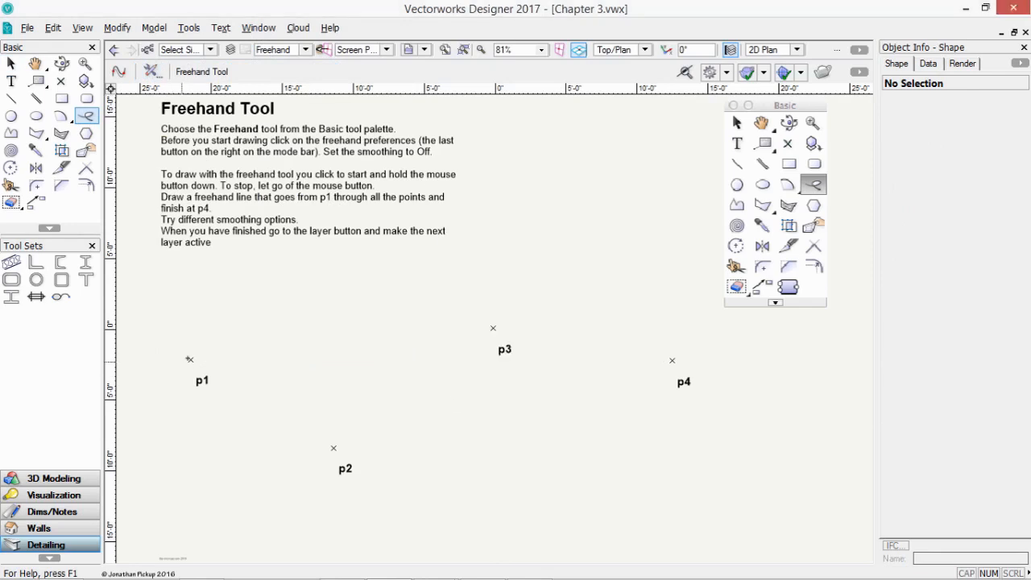
# - Undo the rough p1–p4 freehand line and redraw it with Low smoothing
pyautogui.moveTo(190, 359)
pyautogui.mouseDown()
pyautogui.moveTo(328, 442)
pyautogui.moveTo(368, 423)
pyautogui.moveTo(493, 321)
pyautogui.moveTo(670, 359)
pyautogui.mouseUp()
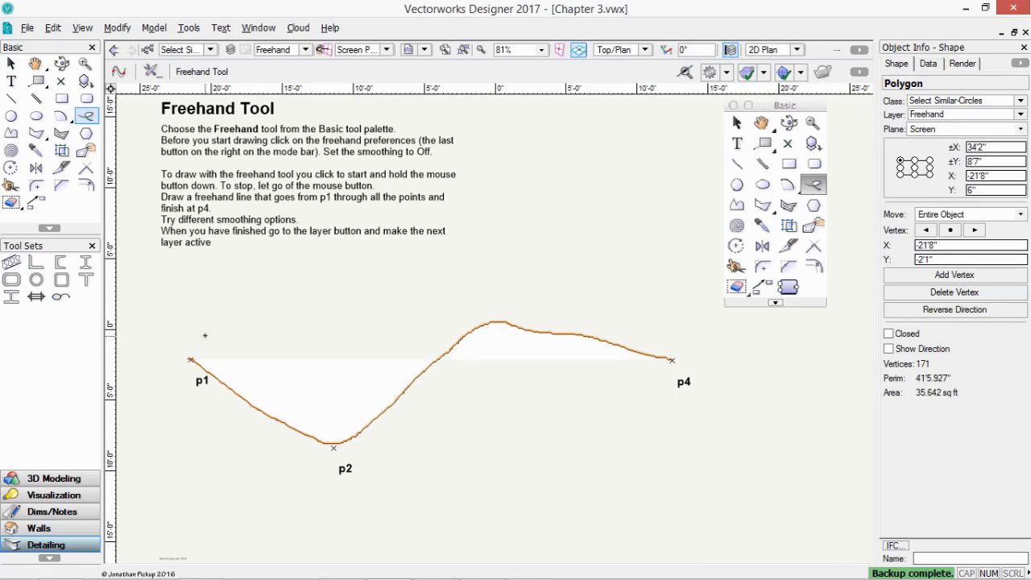
pyautogui.hotkey('ctrl', 'z')
pyautogui.click(152, 72)
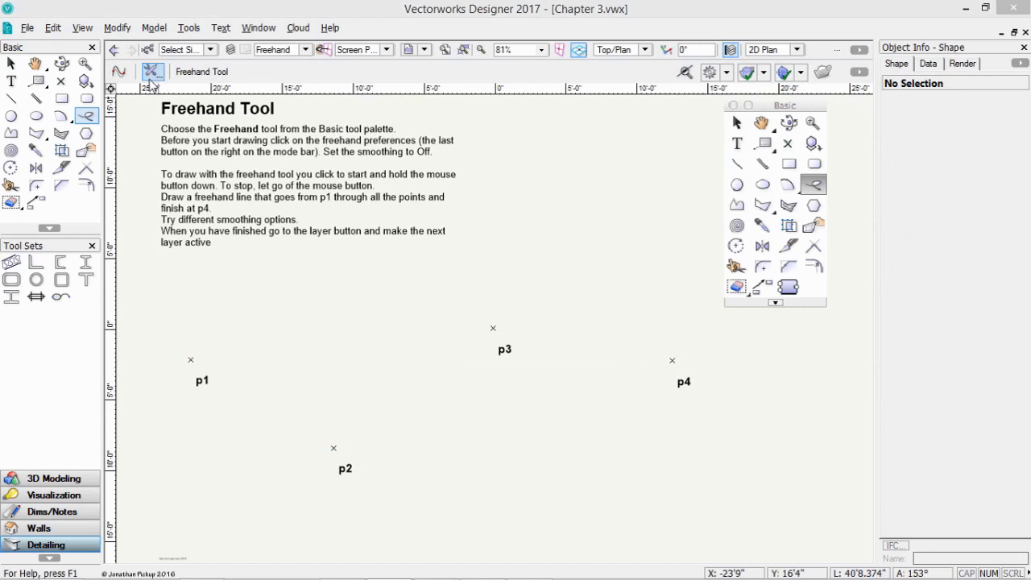
pyautogui.click(532, 263)
pyautogui.click(531, 286)
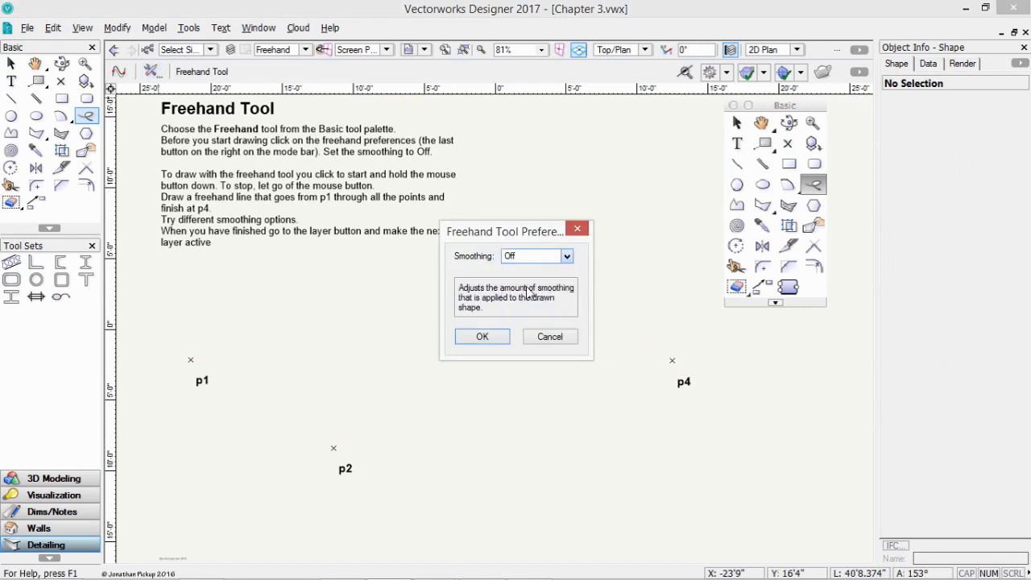
pyautogui.press('Return')
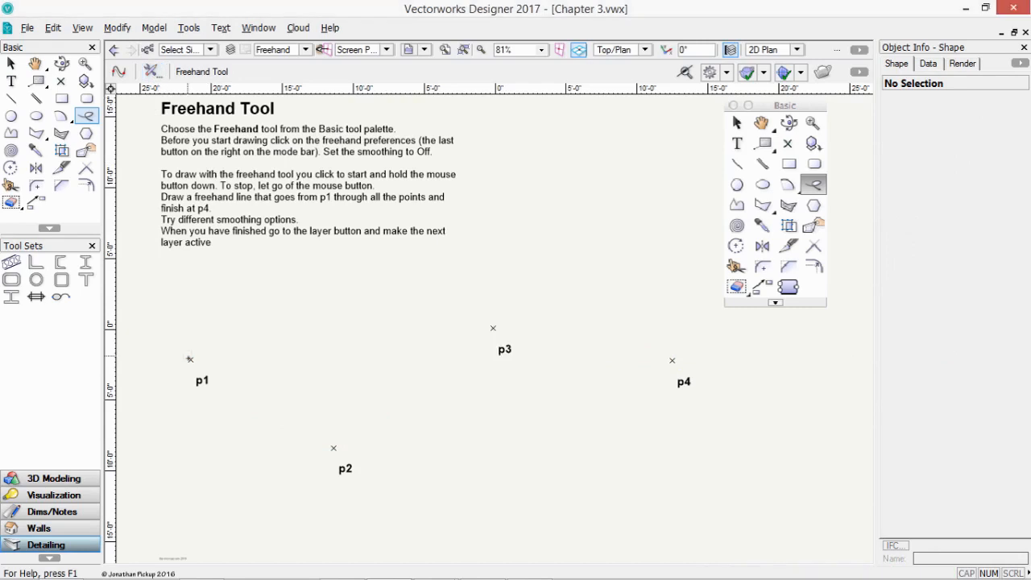
pyautogui.moveTo(190, 359)
pyautogui.mouseDown()
pyautogui.moveTo(224, 364)
pyautogui.moveTo(320, 431)
pyautogui.moveTo(364, 439)
pyautogui.moveTo(419, 408)
pyautogui.moveTo(496, 333)
pyautogui.moveTo(565, 330)
pyautogui.moveTo(672, 360)
pyautogui.mouseUp()
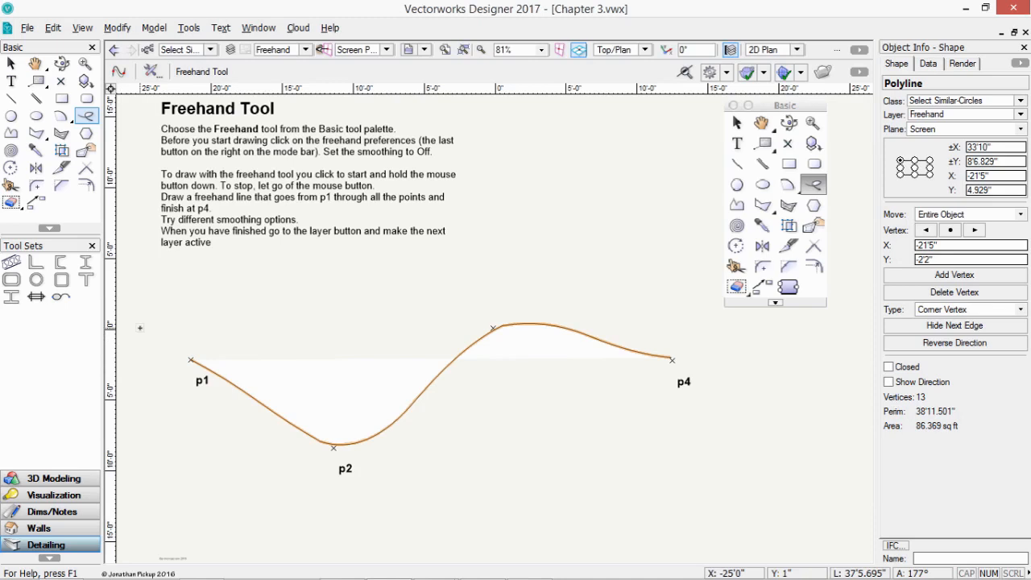
# - Set freehand smoothing to Very High, draw a trial p1–p4 curve, and undo it
pyautogui.click(152, 73)
pyautogui.click(516, 256)
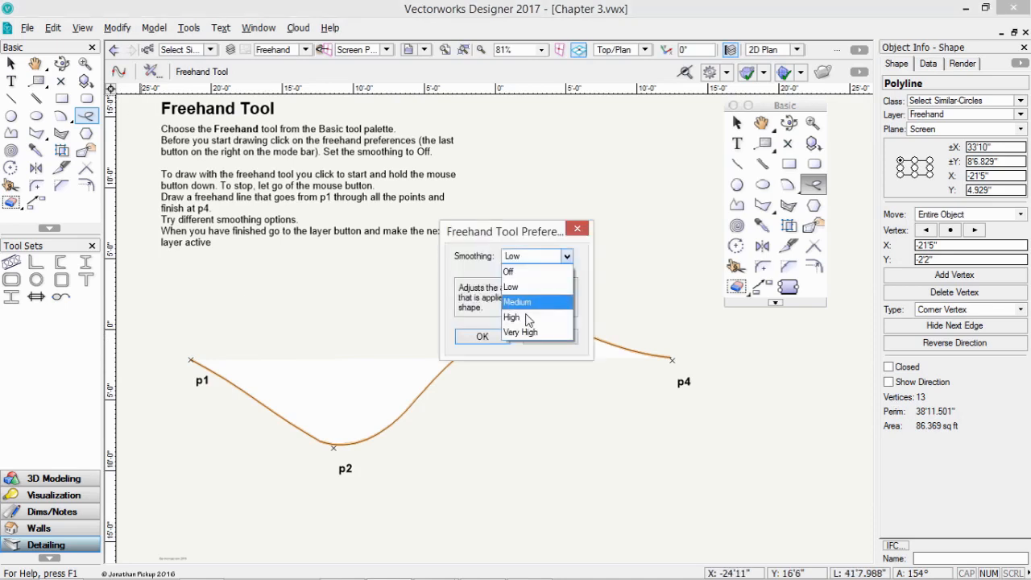
pyautogui.click(528, 332)
pyautogui.click(483, 335)
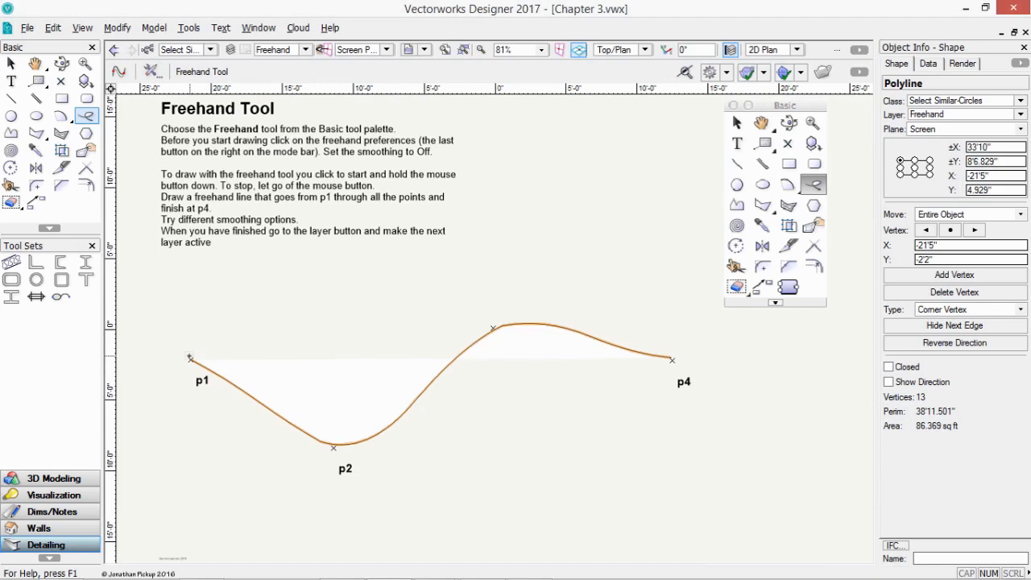
pyautogui.moveTo(190, 357)
pyautogui.mouseDown()
pyautogui.moveTo(309, 441)
pyautogui.moveTo(359, 441)
pyautogui.moveTo(469, 337)
pyautogui.moveTo(538, 325)
pyautogui.moveTo(673, 360)
pyautogui.mouseUp()
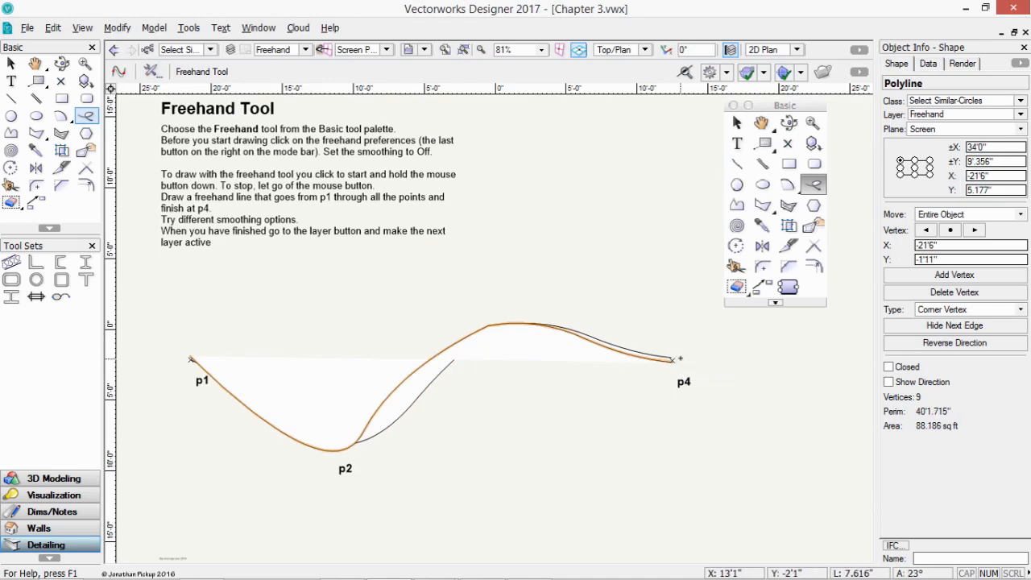
pyautogui.hotkey('ctrl', 'z')
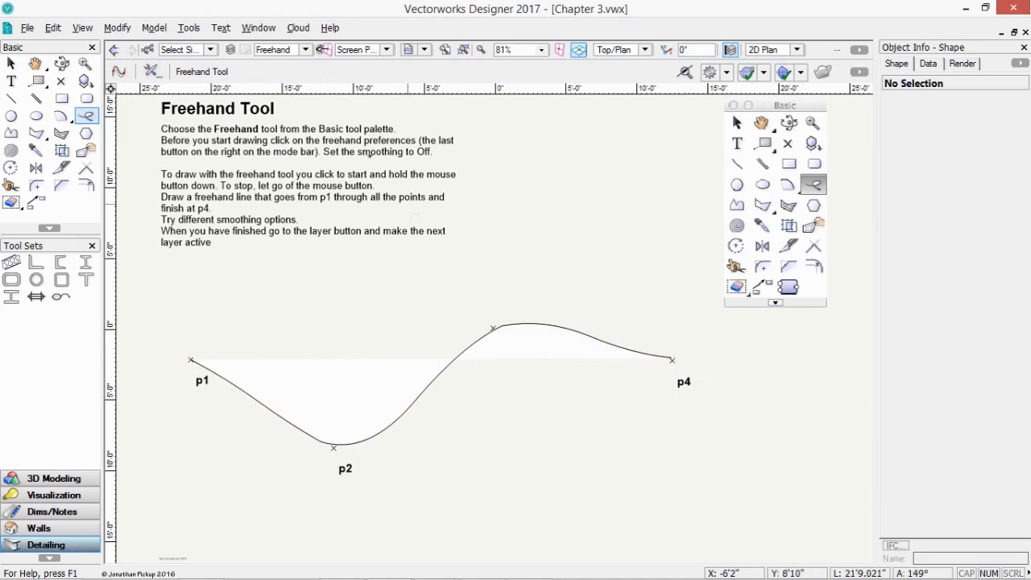
pyautogui.click(305, 50)
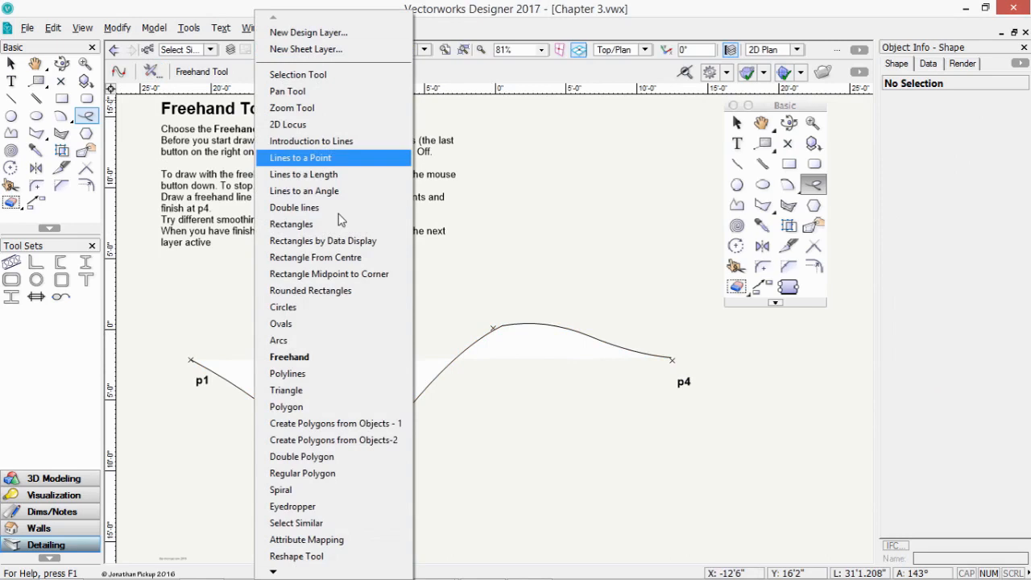
# - Activate the Polylines layer and pick the Polyline tool in Corner Vertex Mode
pyautogui.click(360, 373)
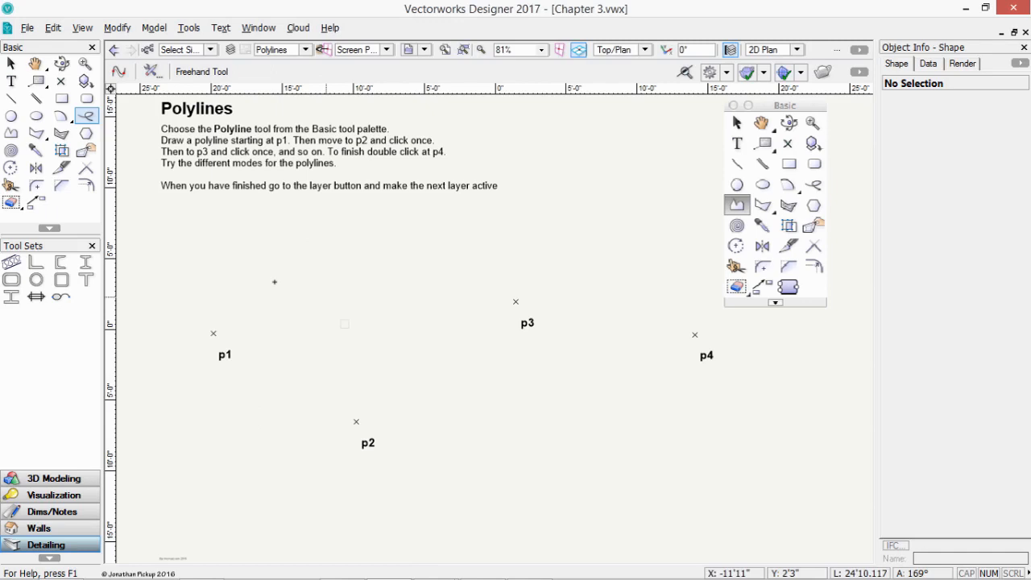
pyautogui.click(11, 133)
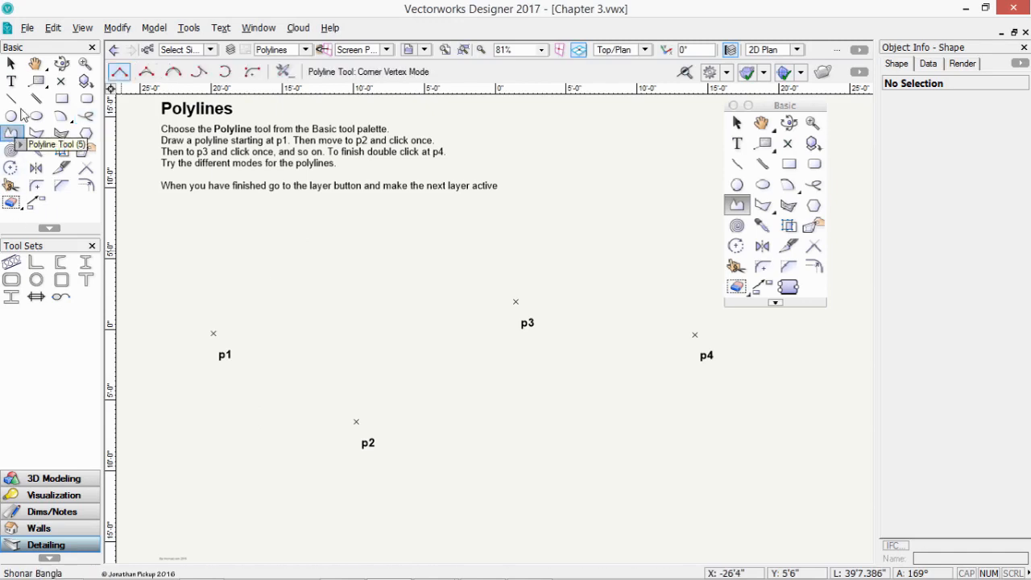
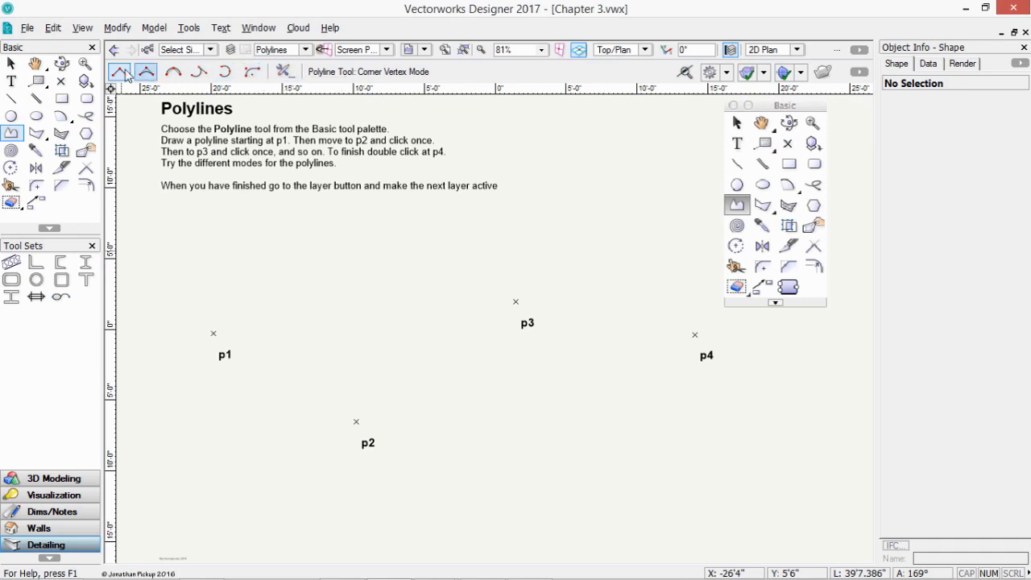
# - Draw a straight-cornered polyline through p1, p2, p3 and p4
pyautogui.click(213, 334)
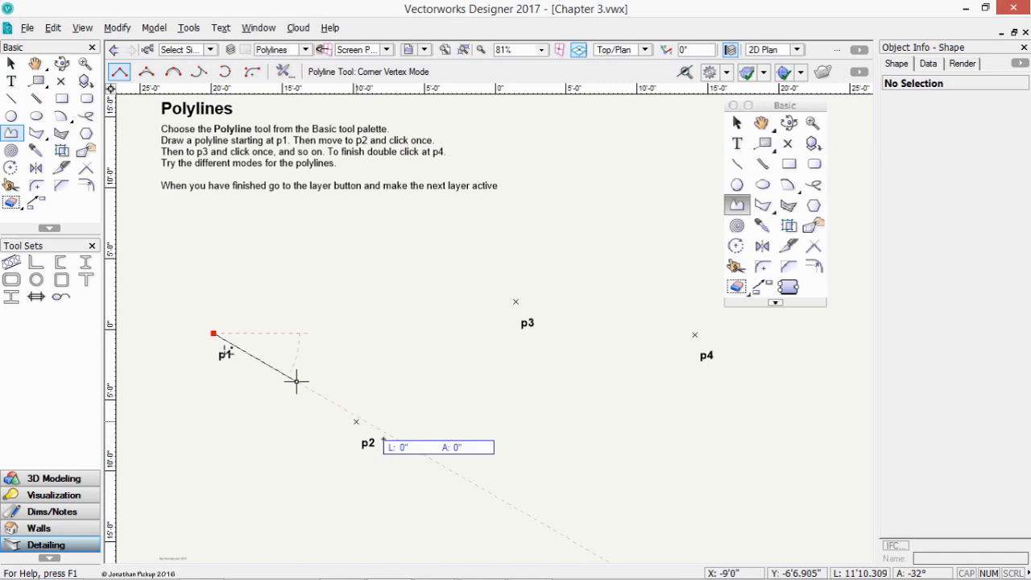
pyautogui.click(356, 421)
pyautogui.click(515, 302)
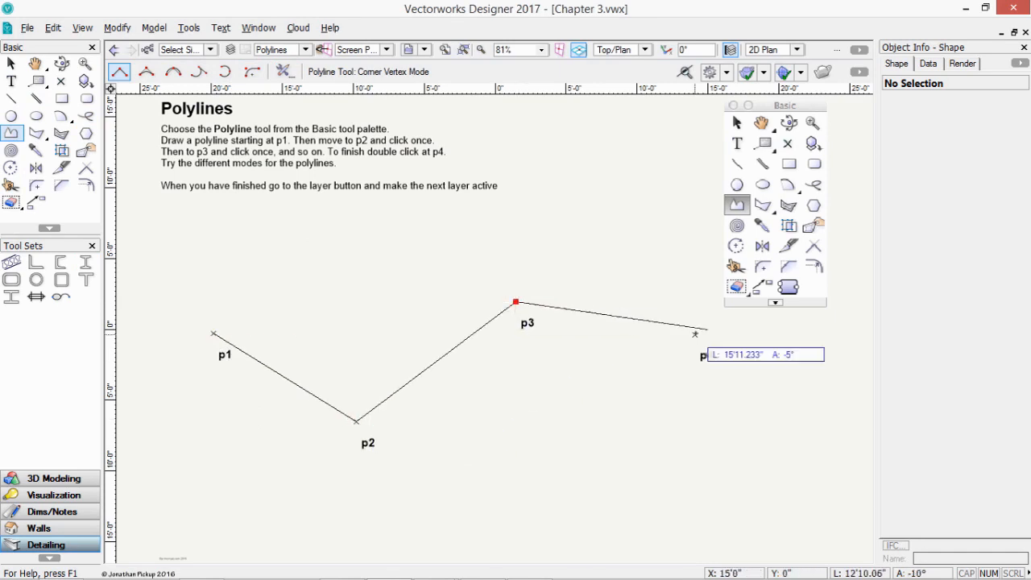
pyautogui.doubleClick(694, 333)
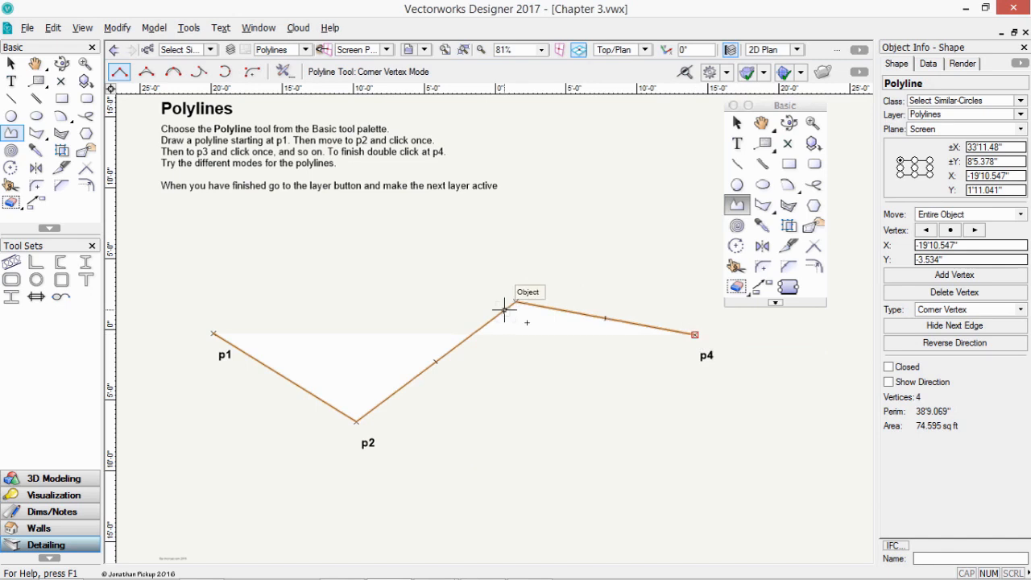
# - Try a Bezier-vertex polyline through p1–p4, then undo it
pyautogui.click(146, 72)
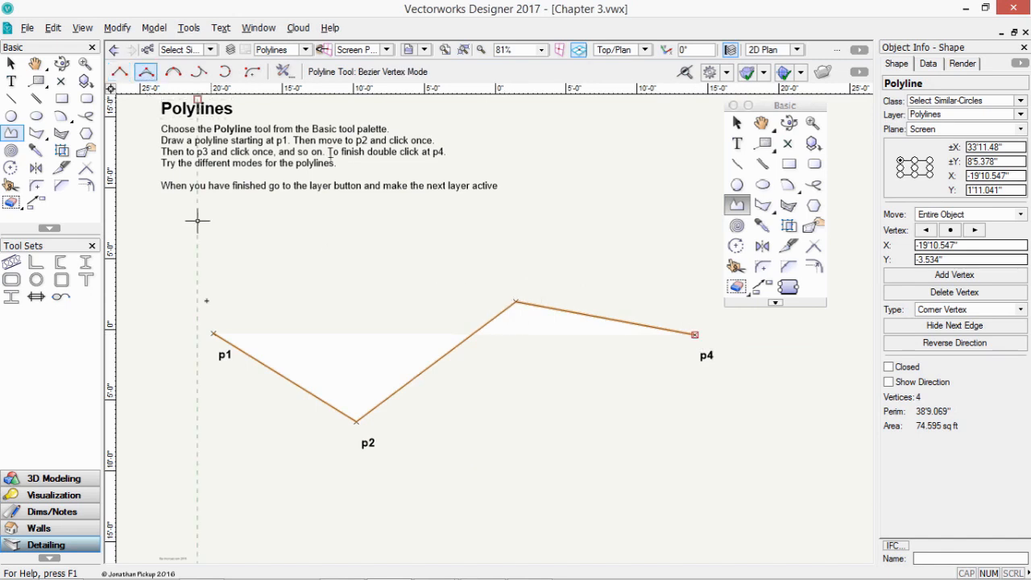
pyautogui.click(213, 334)
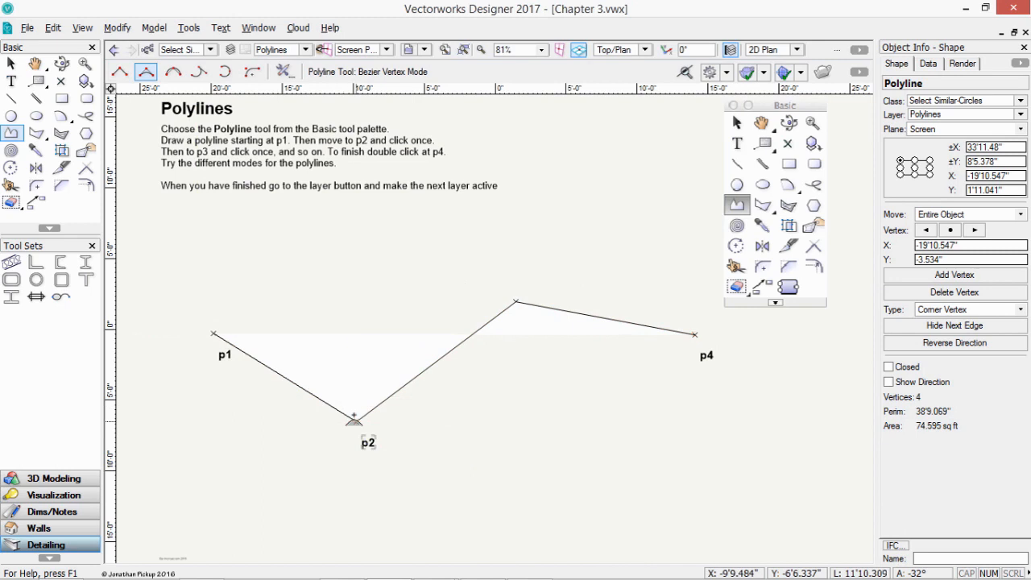
pyautogui.click(356, 421)
pyautogui.click(516, 302)
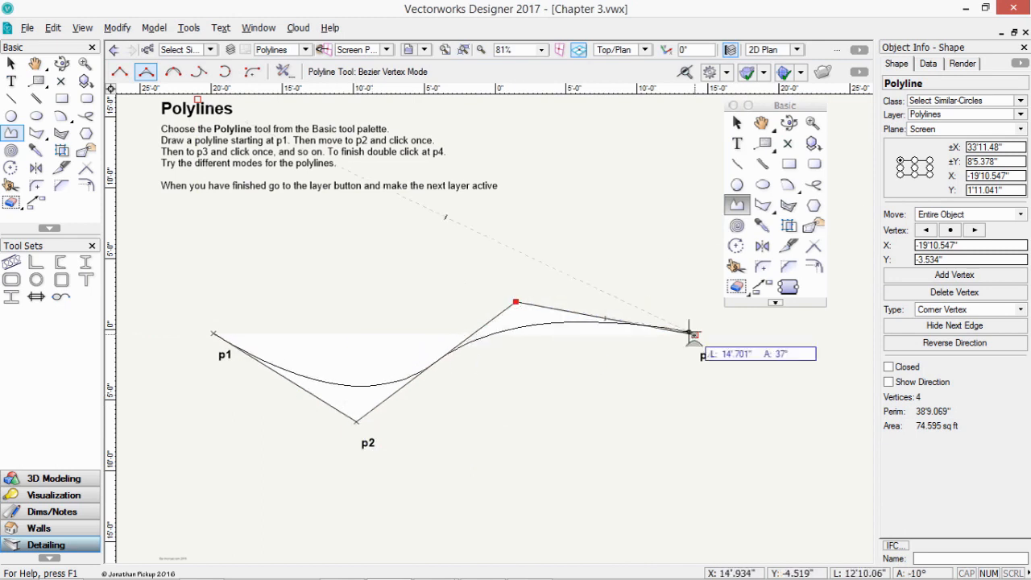
pyautogui.doubleClick(694, 334)
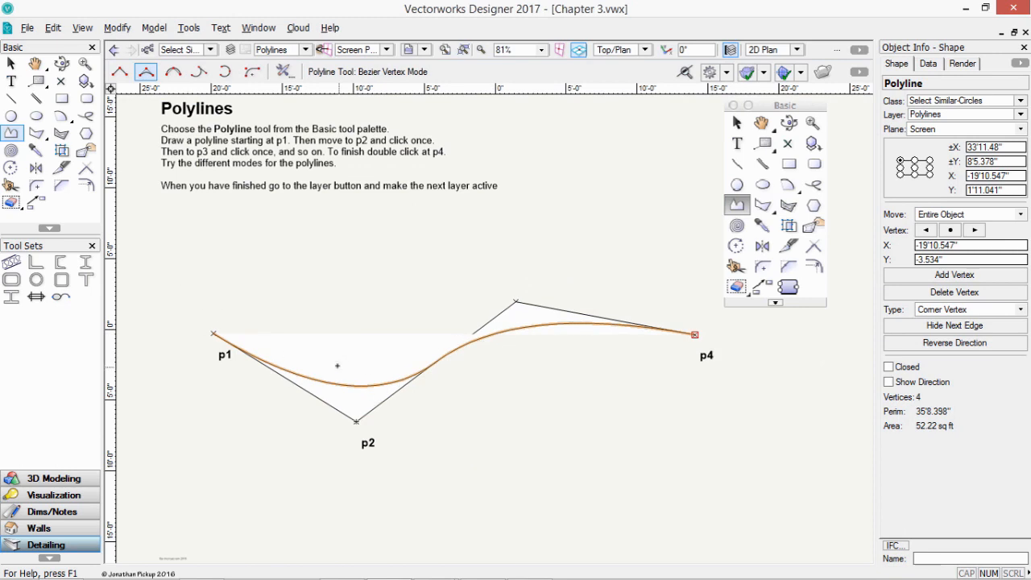
pyautogui.hotkey('ctrl', 'z')
pyautogui.click(173, 72)
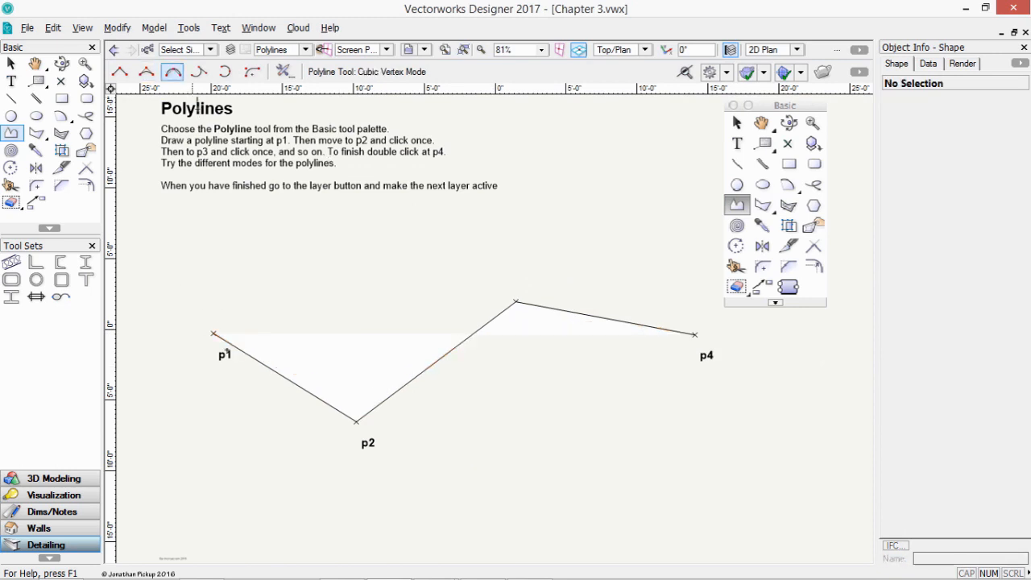
pyautogui.click(213, 333)
pyautogui.click(356, 420)
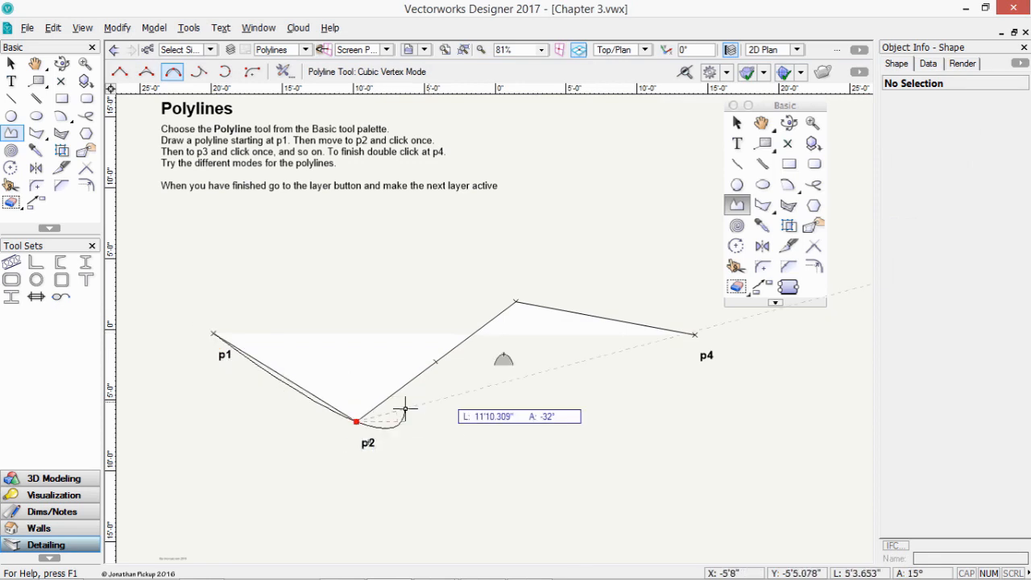
pyautogui.click(517, 302)
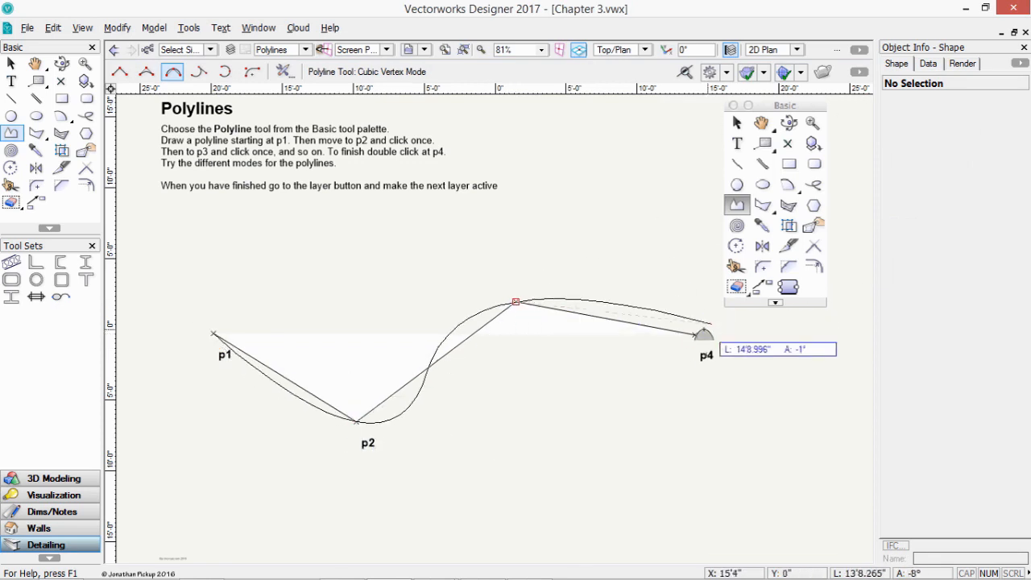
pyautogui.doubleClick(694, 333)
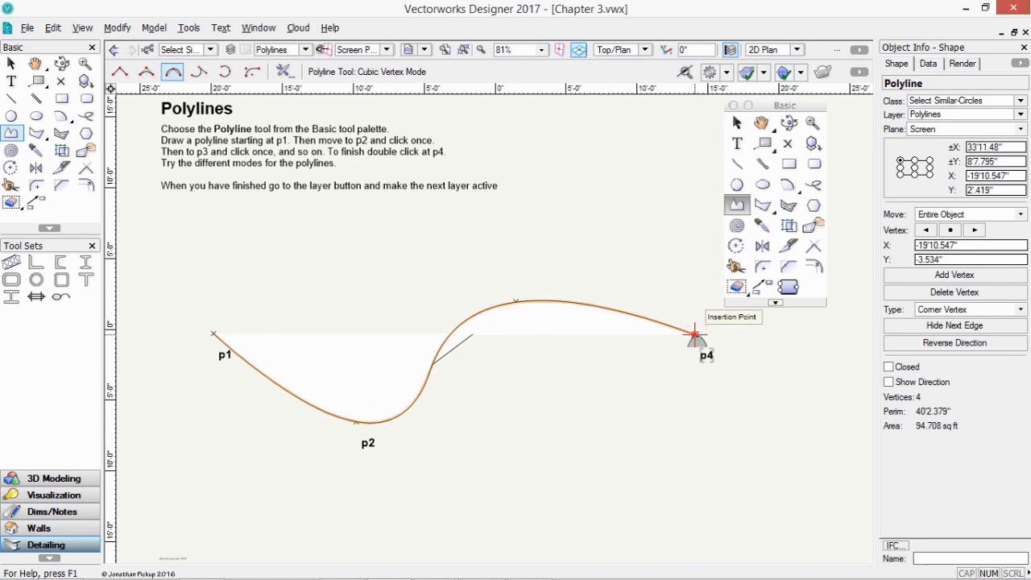
pyautogui.hotkey('ctrl', 'z')
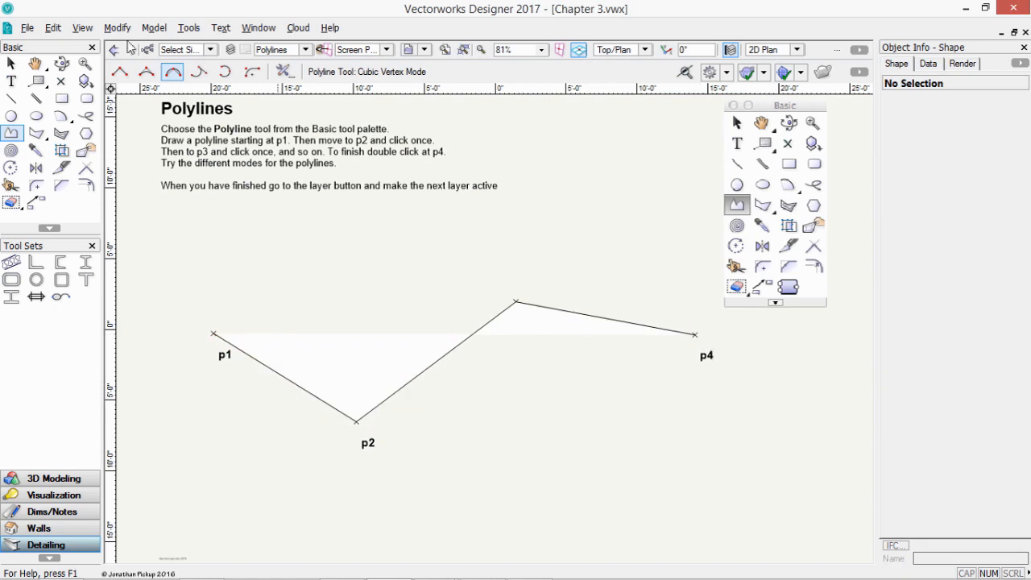
pyautogui.click(199, 71)
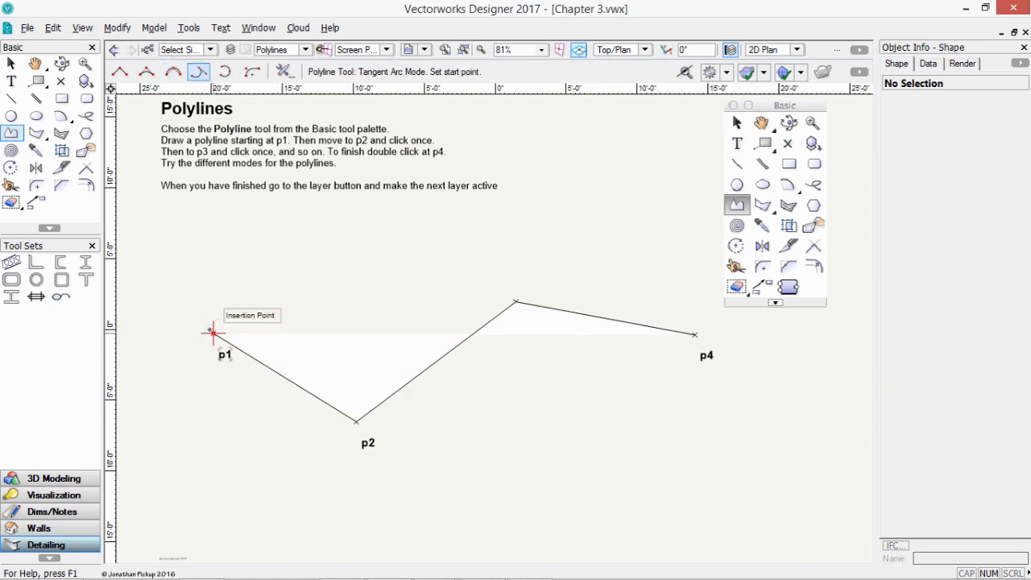
pyautogui.click(214, 332)
pyautogui.click(356, 422)
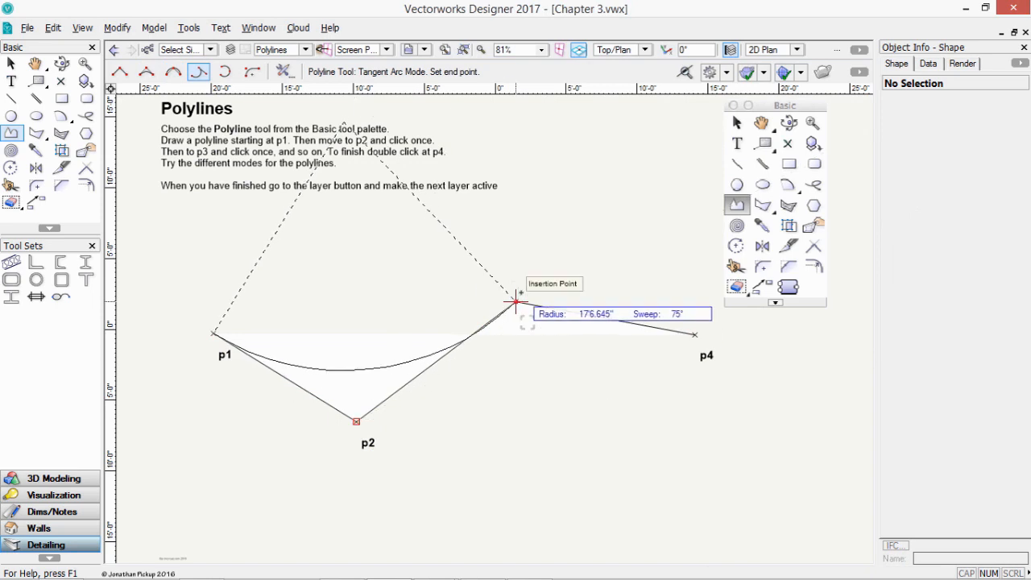
pyautogui.click(516, 302)
pyautogui.doubleClick(696, 333)
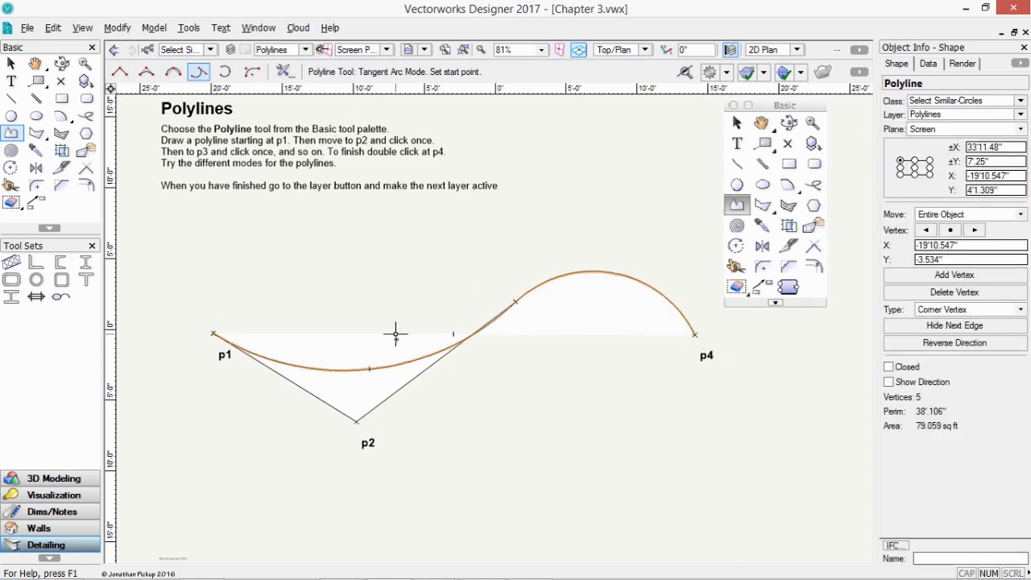
pyautogui.hotkey('ctrl', 'z')
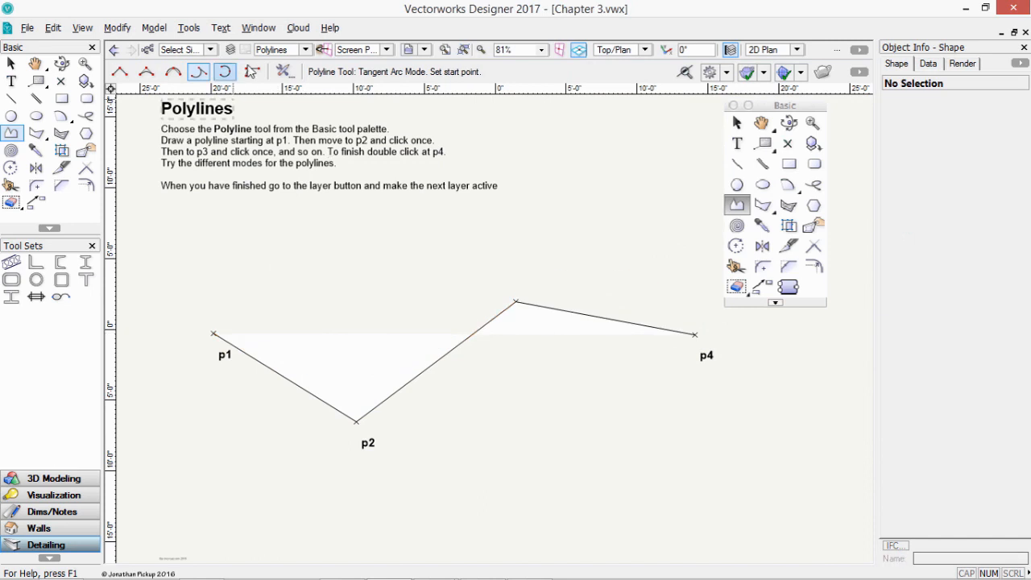
# - Set a 10' arc-vertex fillet radius and draw a filleted polyline through p1–p4
pyautogui.click(252, 72)
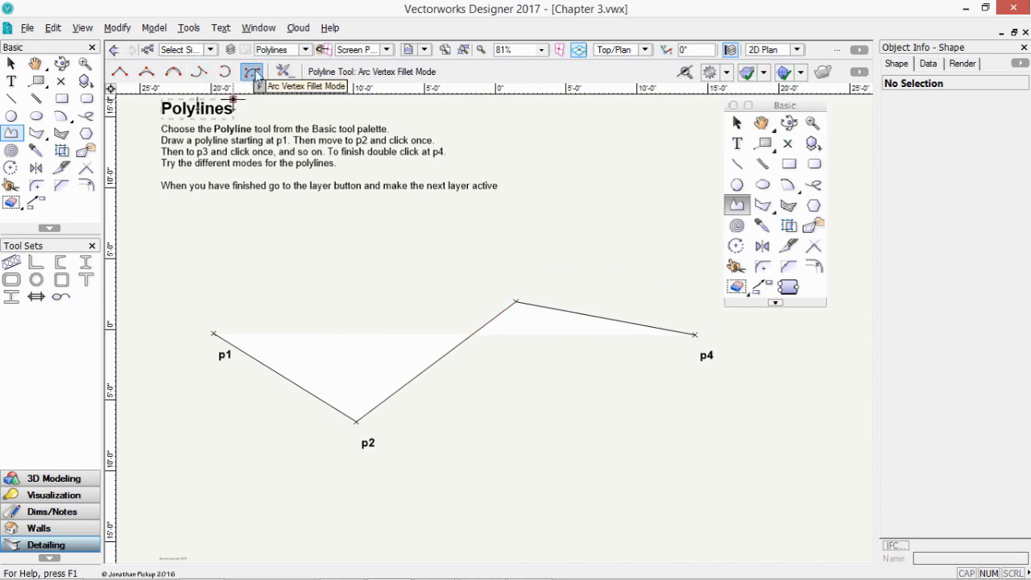
pyautogui.click(284, 72)
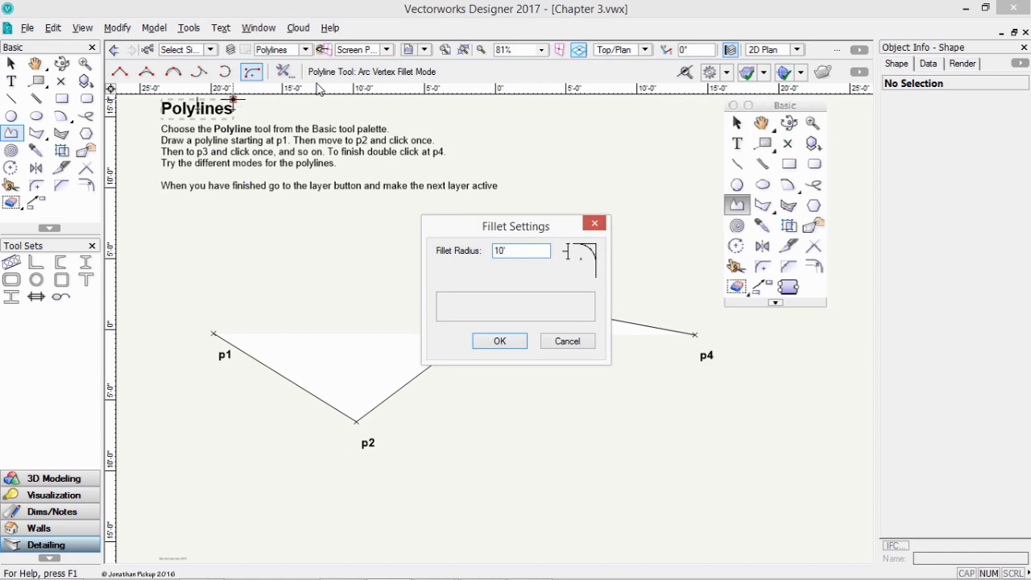
pyautogui.press('Return')
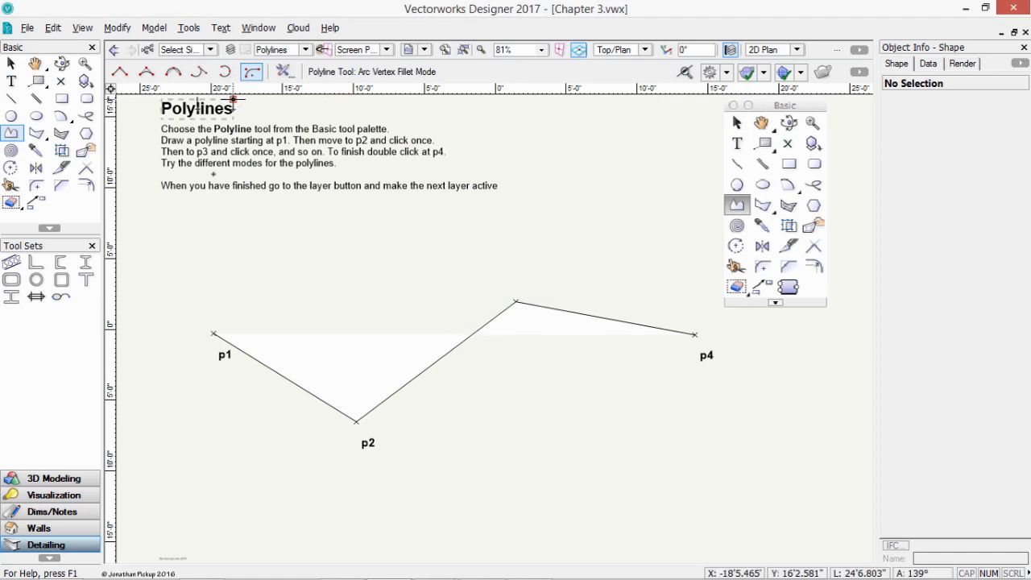
pyautogui.click(214, 333)
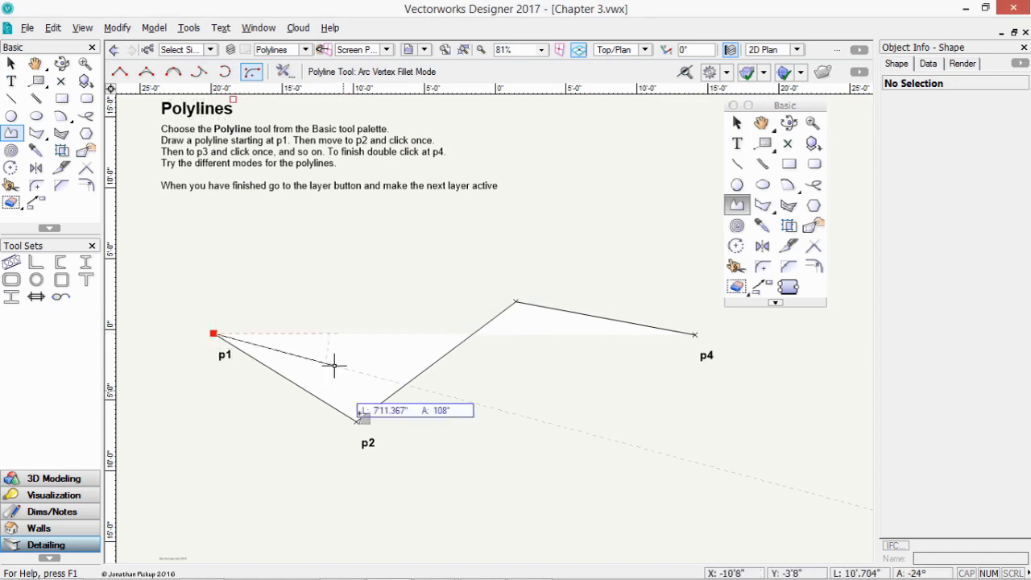
pyautogui.click(356, 421)
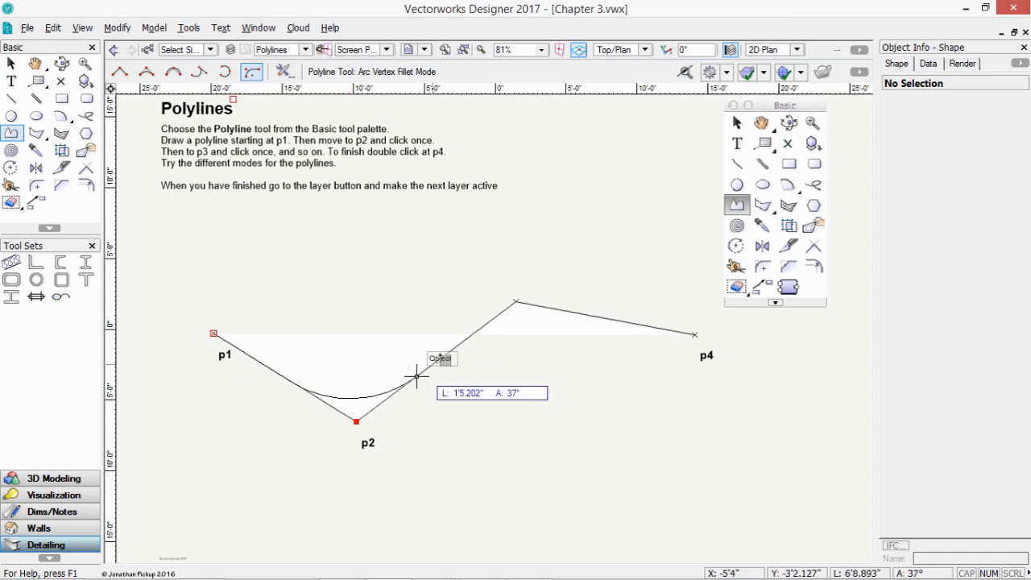
pyautogui.click(516, 302)
pyautogui.doubleClick(689, 333)
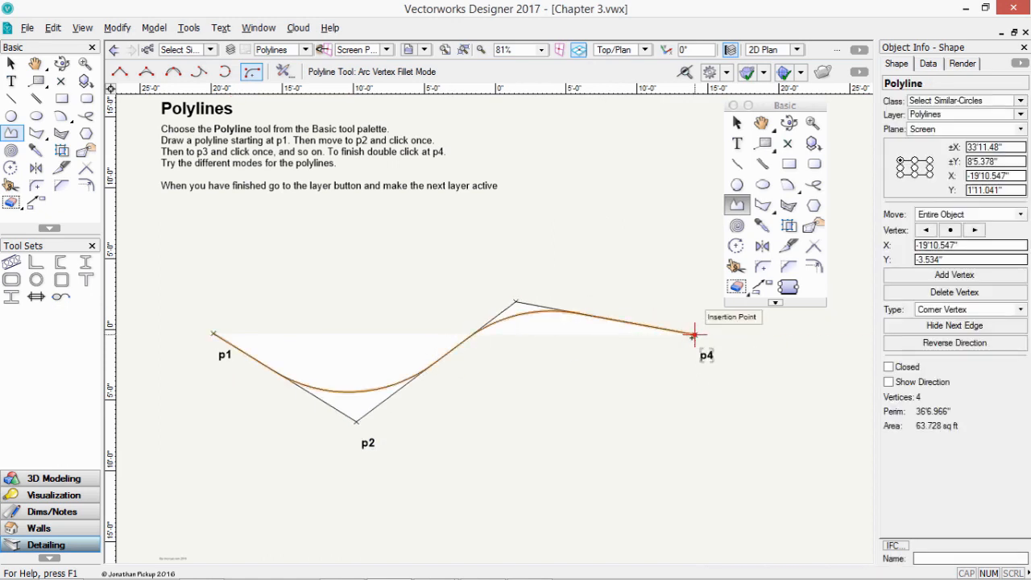
# - Sketch a second filleted polyline with a long horizontal run ending upper right
pyautogui.click(159, 394)
pyautogui.click(301, 253)
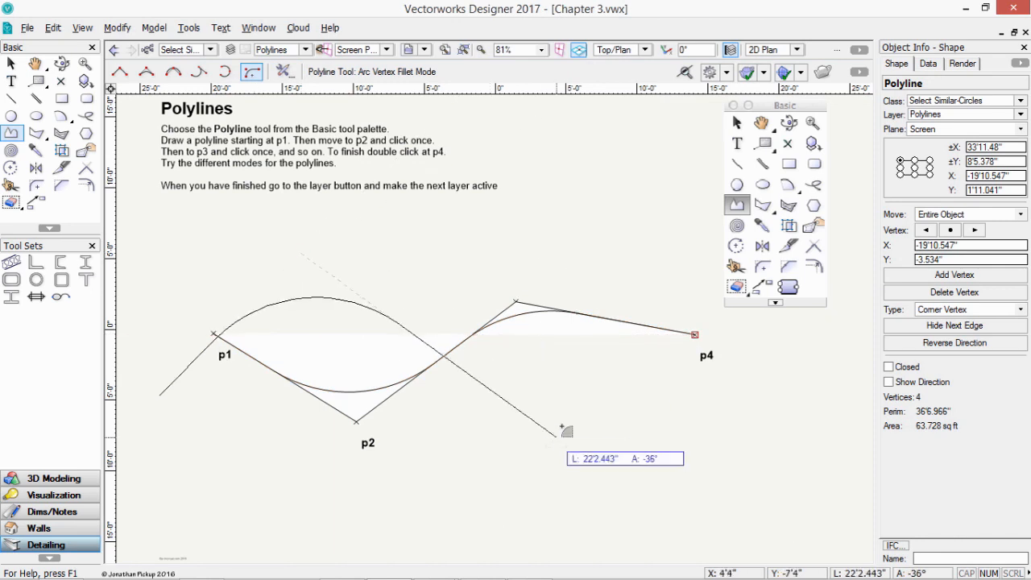
pyautogui.click(590, 253)
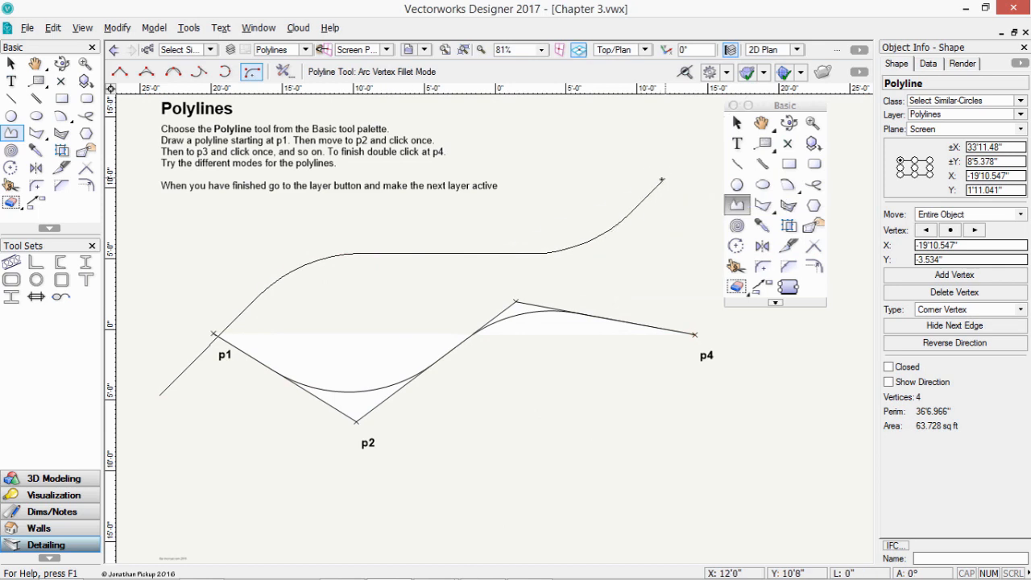
pyautogui.doubleClick(664, 178)
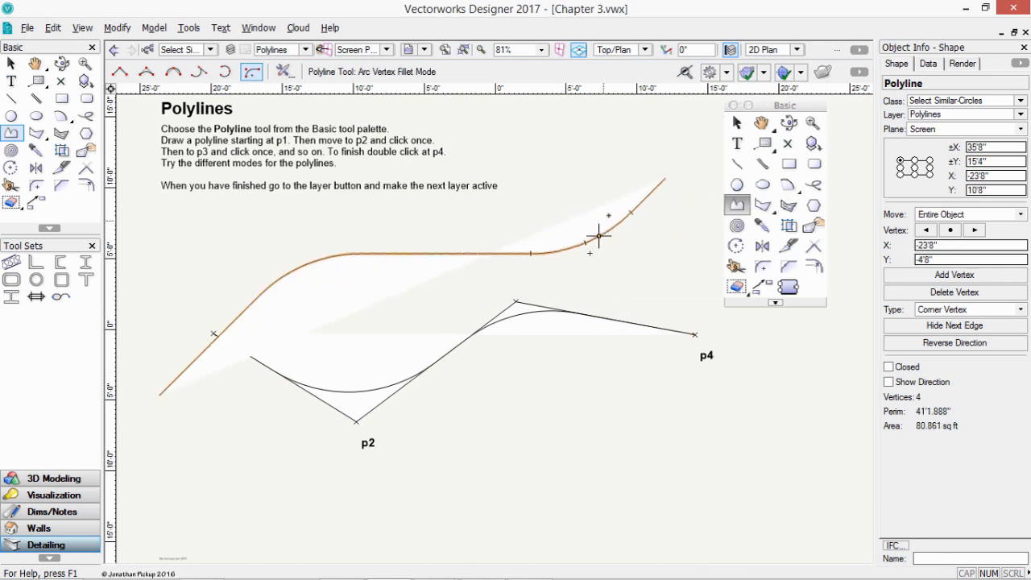
# - Select and delete the filleted trial polylines
pyautogui.press('x')
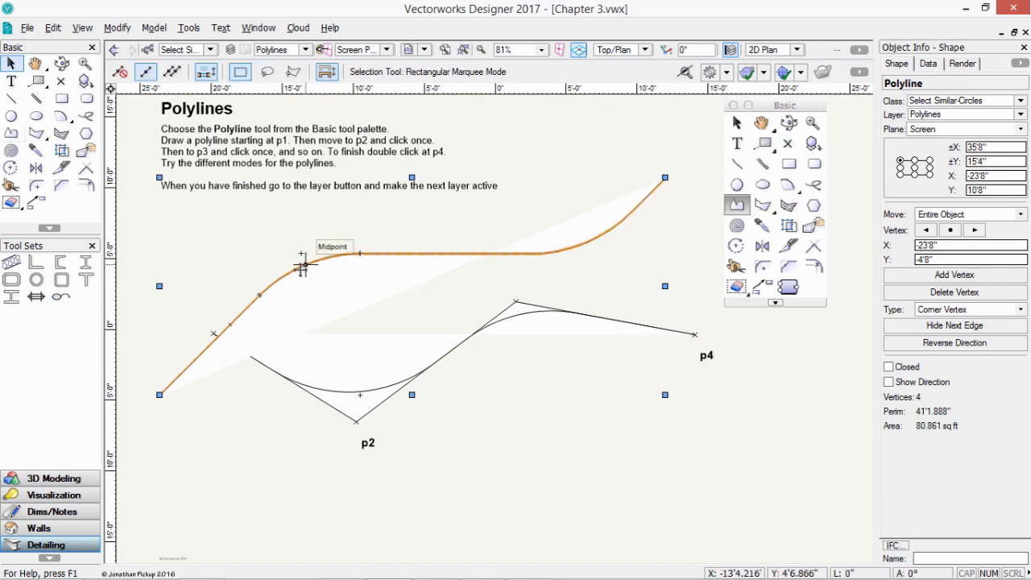
pyautogui.press('Delete')
pyautogui.click(363, 394)
pyautogui.press('Delete')
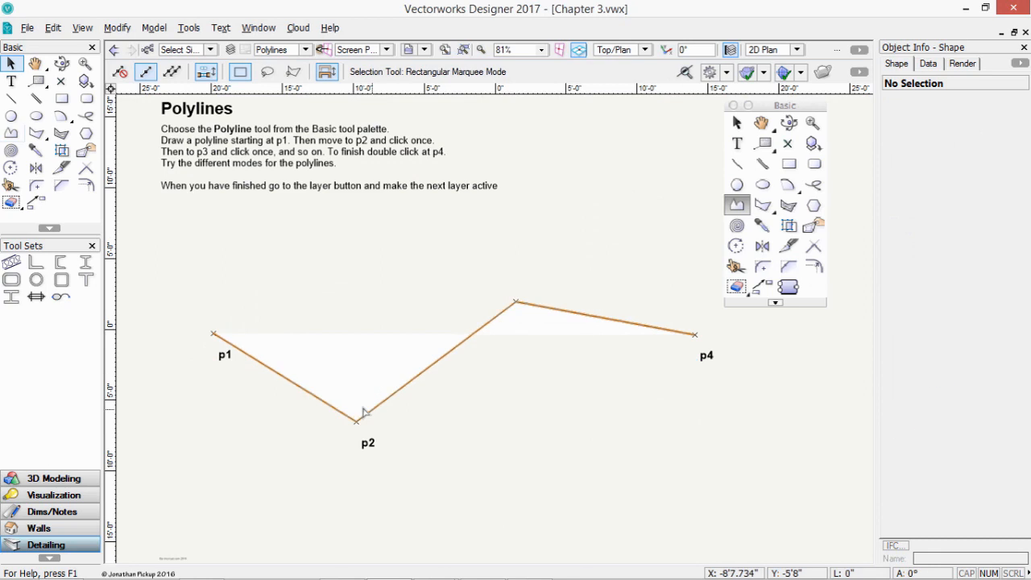
# - Delete the straight polyline, activate the Triangle layer and select the Triangle tool
pyautogui.click(361, 406)
pyautogui.press('Delete')
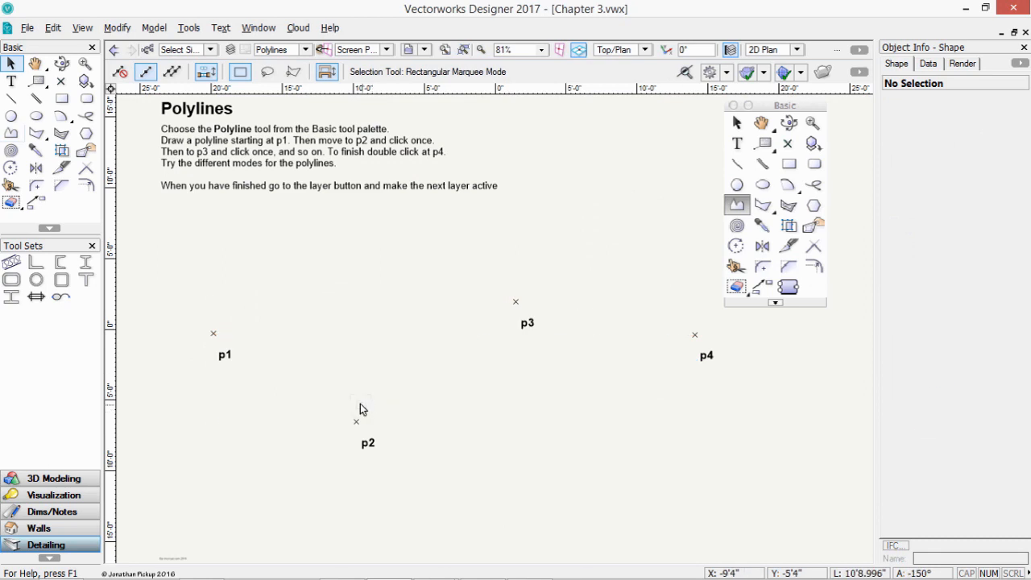
pyautogui.click(286, 49)
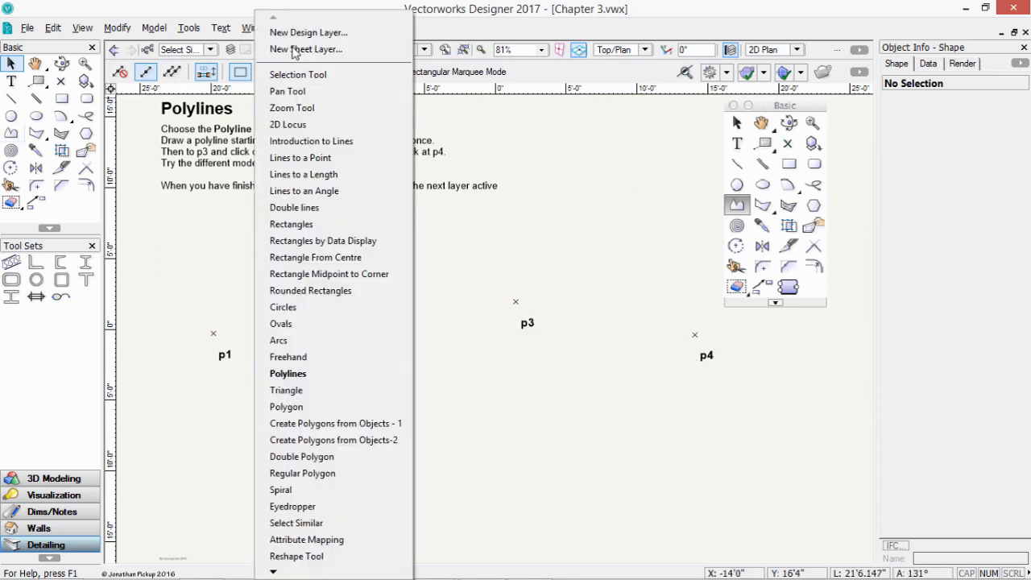
pyautogui.click(348, 391)
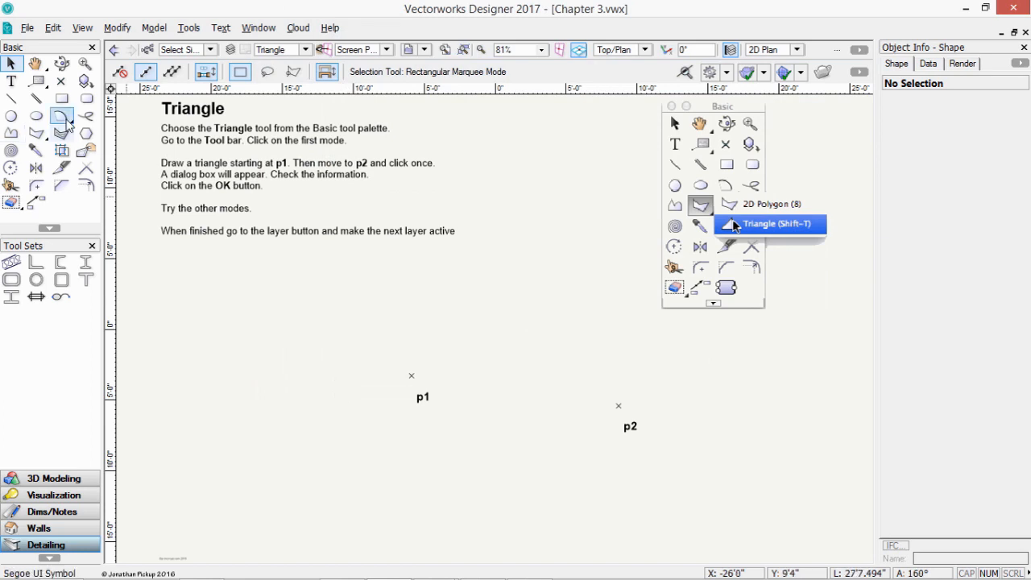
pyautogui.click(38, 139)
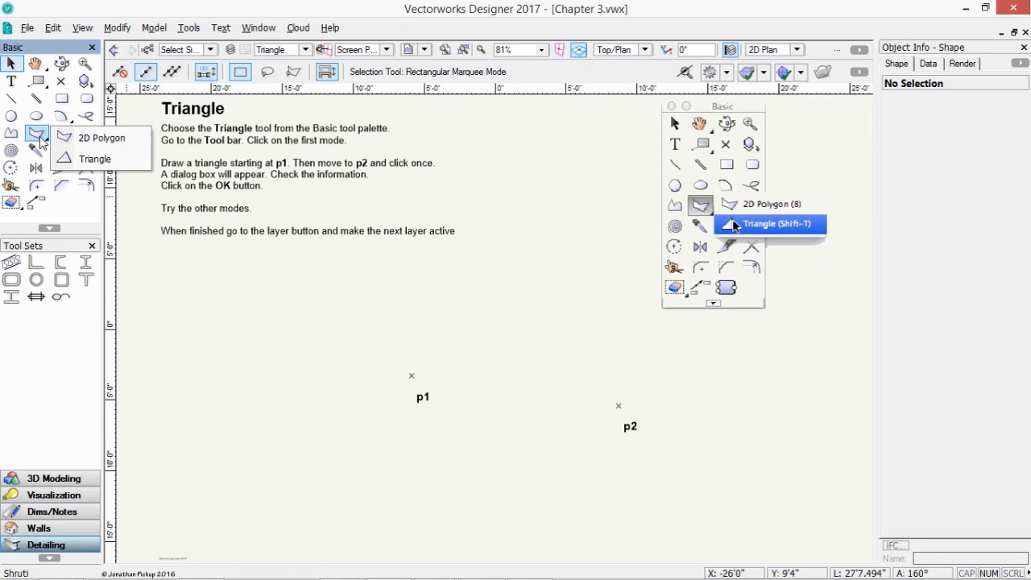
pyautogui.click(96, 160)
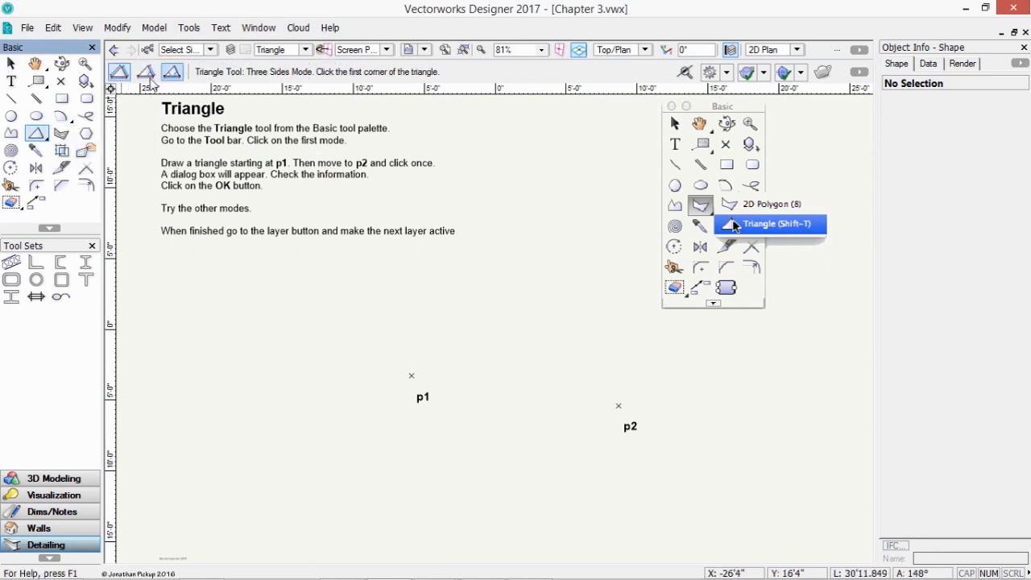
# - Draw a Three Sides triangle on the p1–p2 base, keep the lower one, then delete it
pyautogui.click(122, 76)
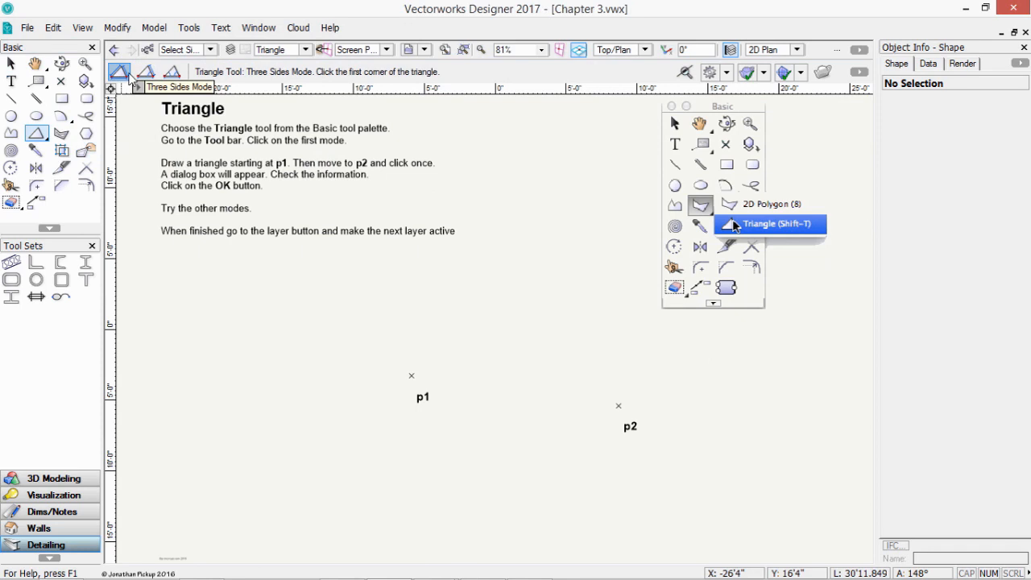
pyautogui.click(147, 71)
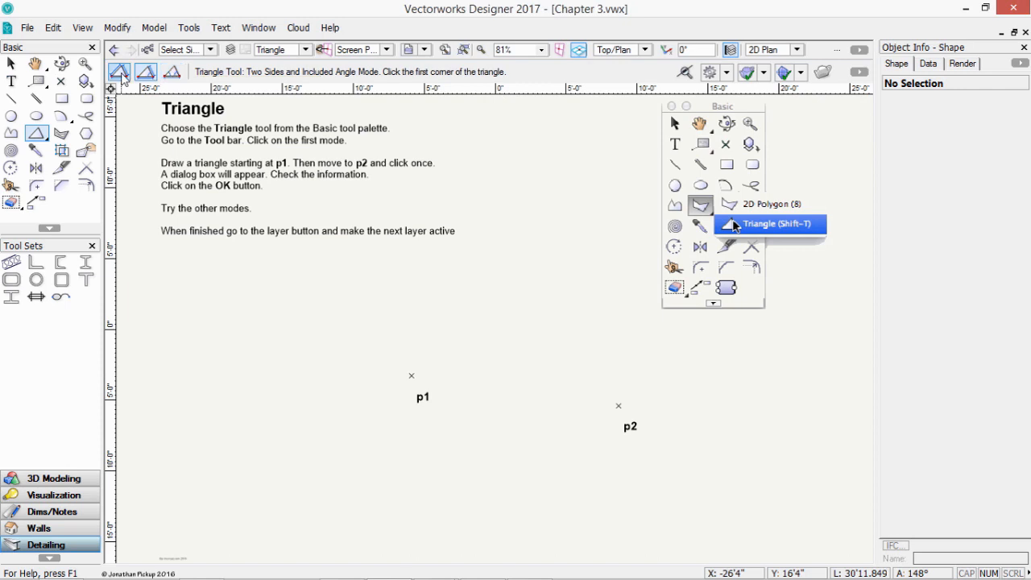
pyautogui.click(120, 72)
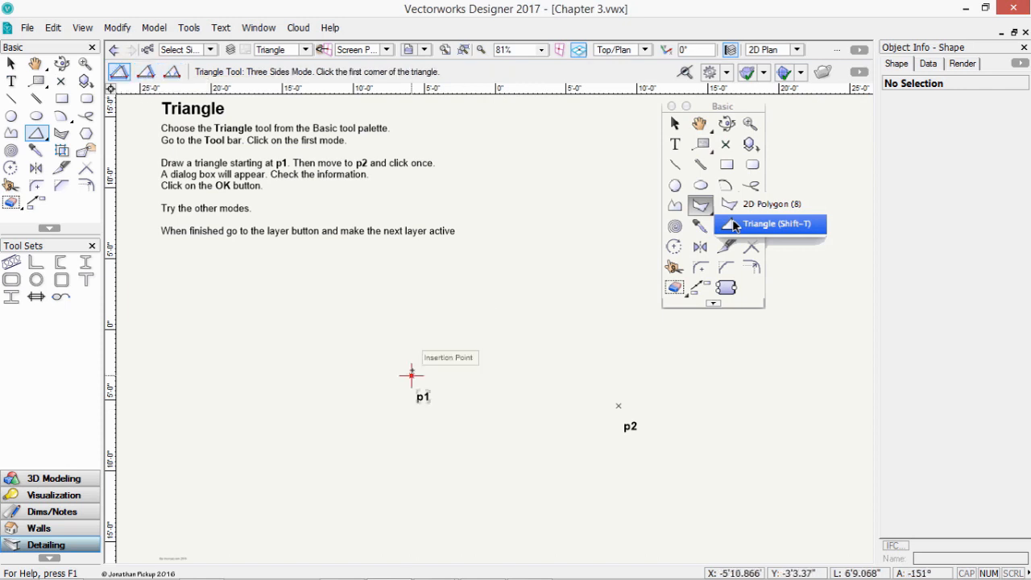
pyautogui.click(412, 375)
pyautogui.click(619, 405)
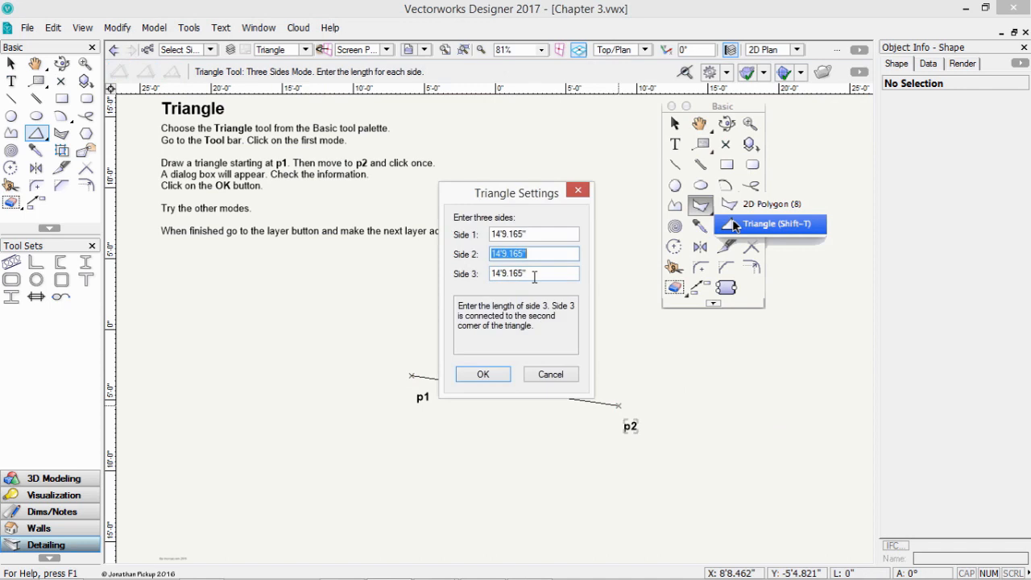
pyautogui.click(484, 380)
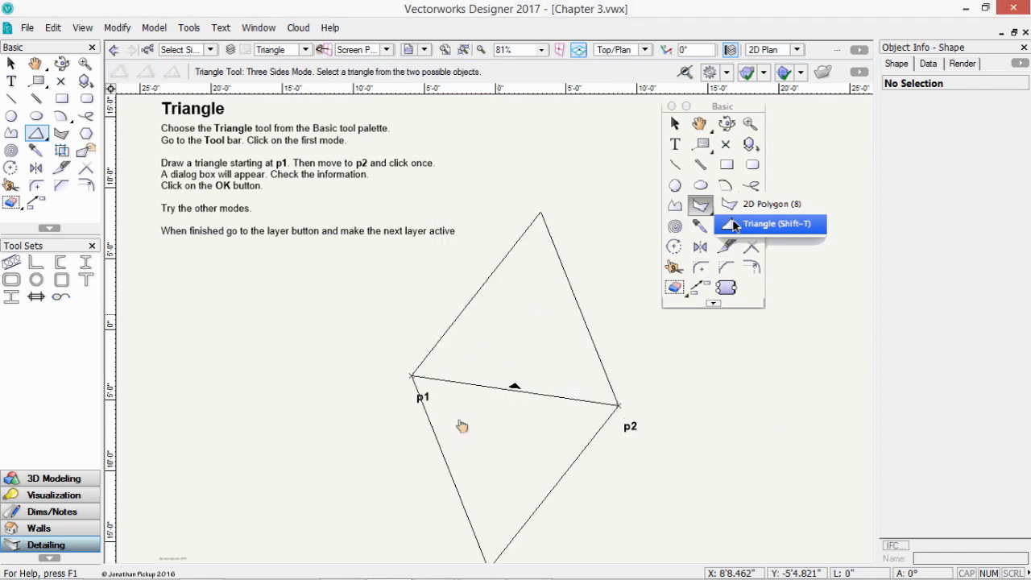
pyautogui.click(441, 447)
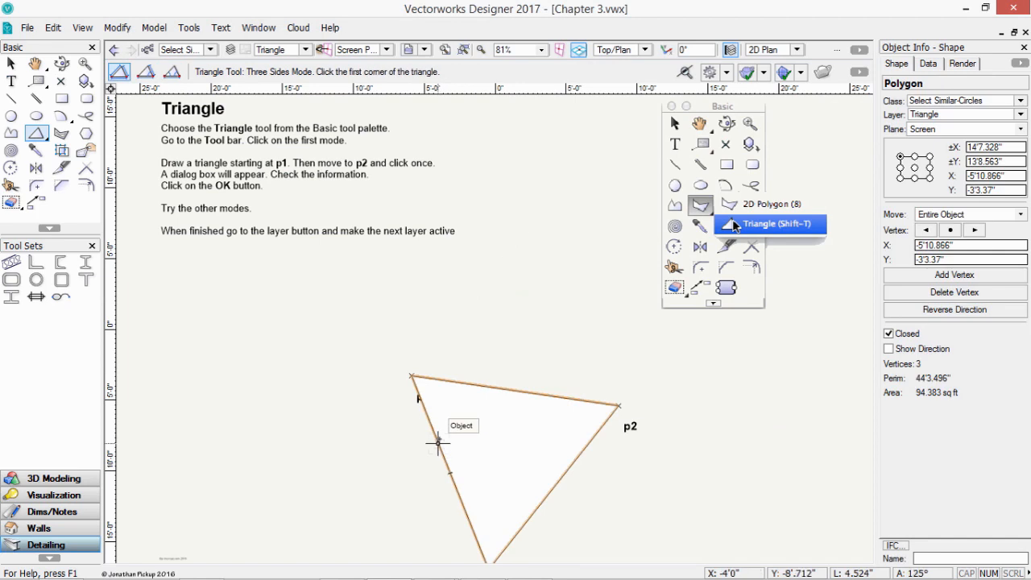
pyautogui.press('Delete')
# - Draw a two-sides, 60° included-angle triangle on p1–p2, then delete it
pyautogui.click(145, 71)
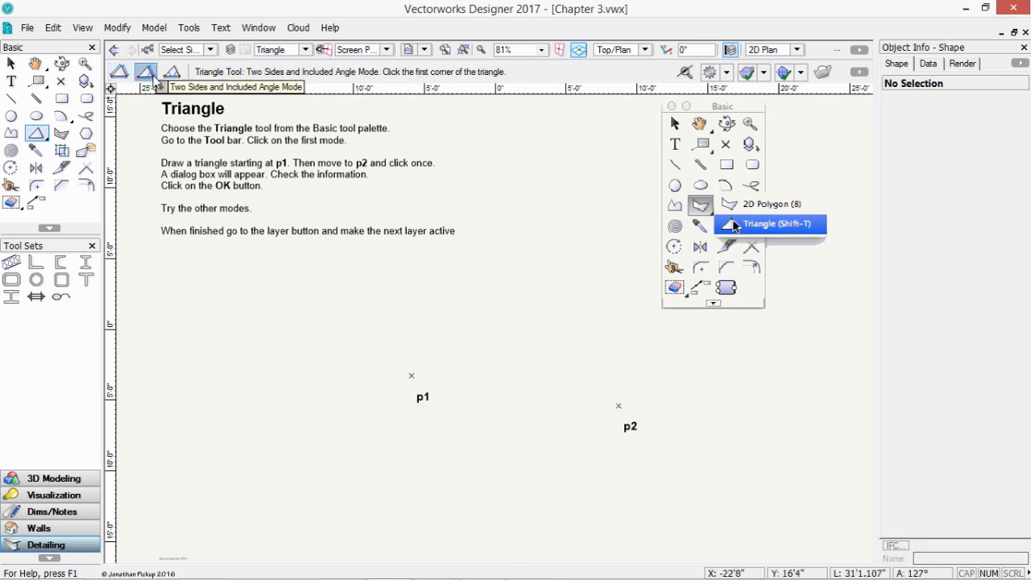
pyautogui.click(411, 376)
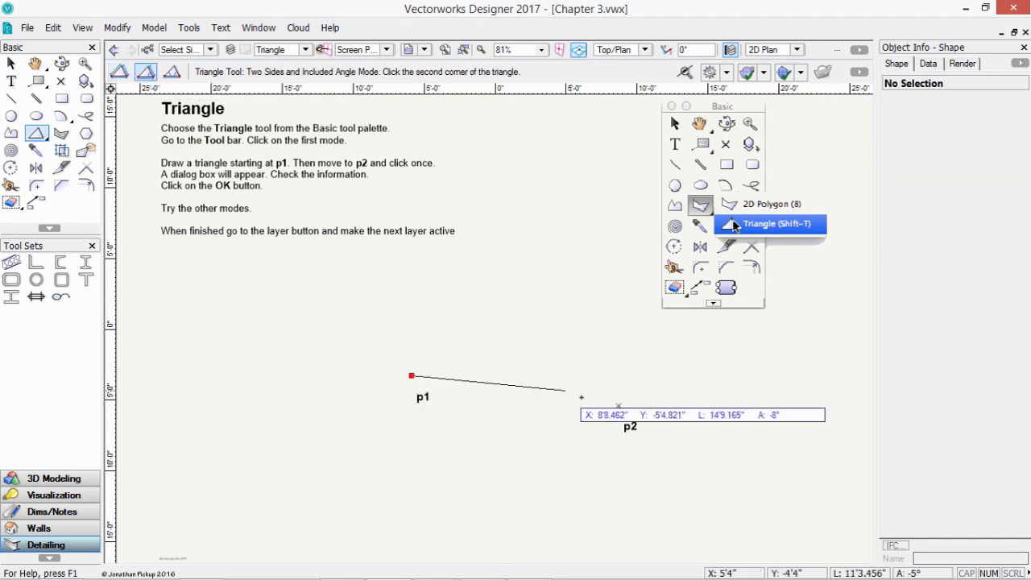
pyautogui.click(618, 405)
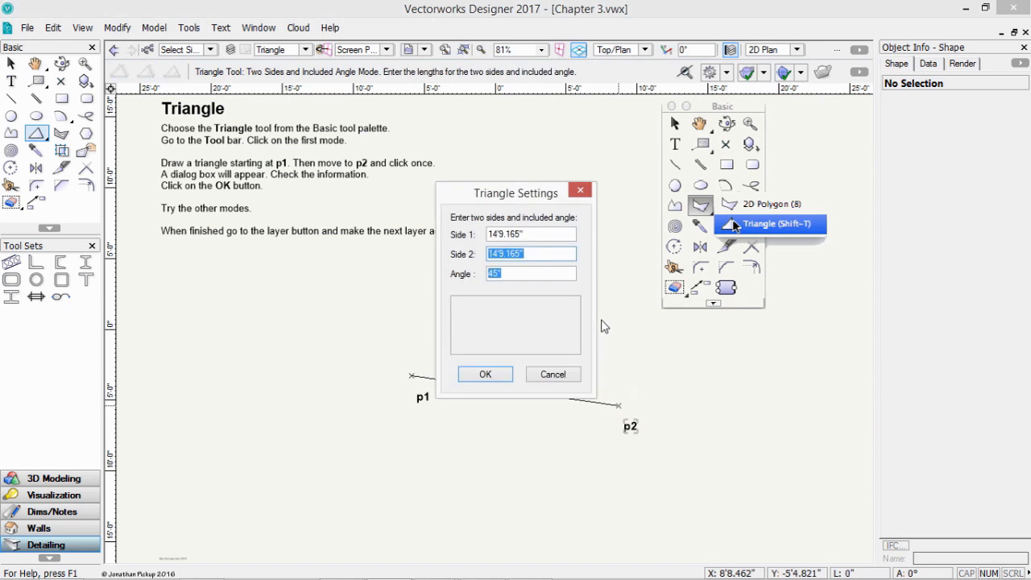
pyautogui.press('Tab')
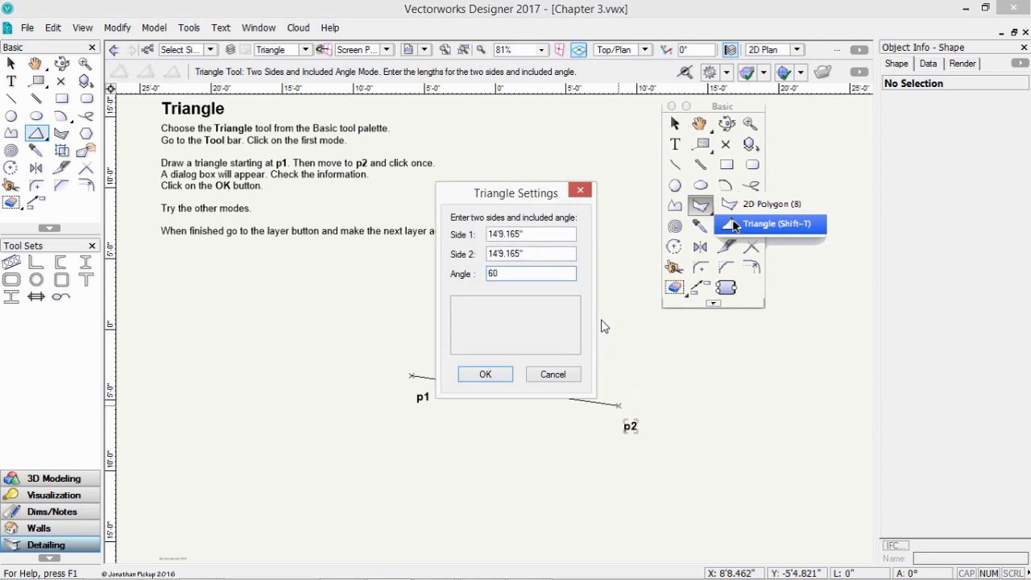
pyautogui.press('Return')
pyautogui.click(586, 329)
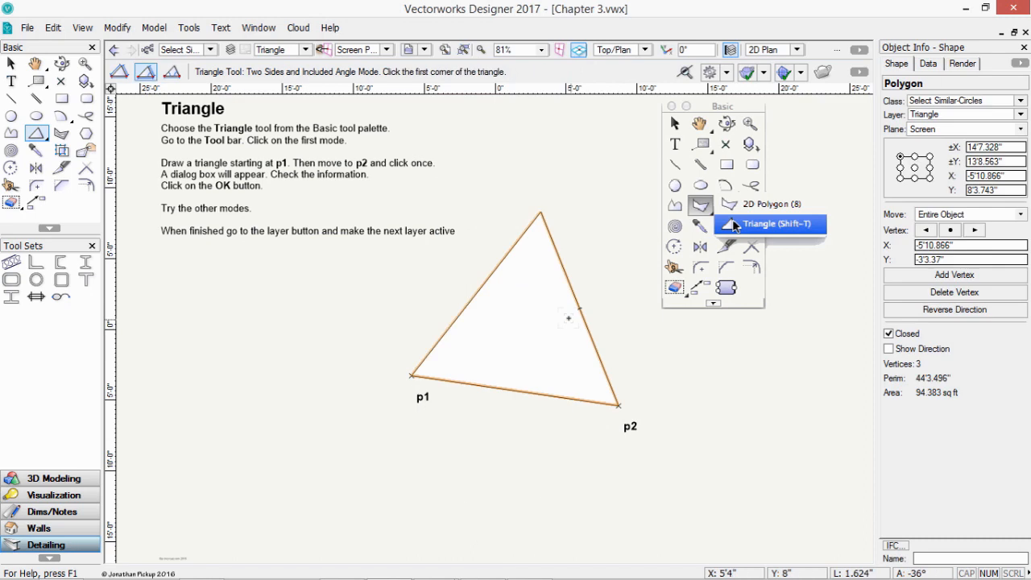
pyautogui.press('Delete')
# - Draw a 30° included-angle triangle on p1–p2, then delete it
pyautogui.click(411, 375)
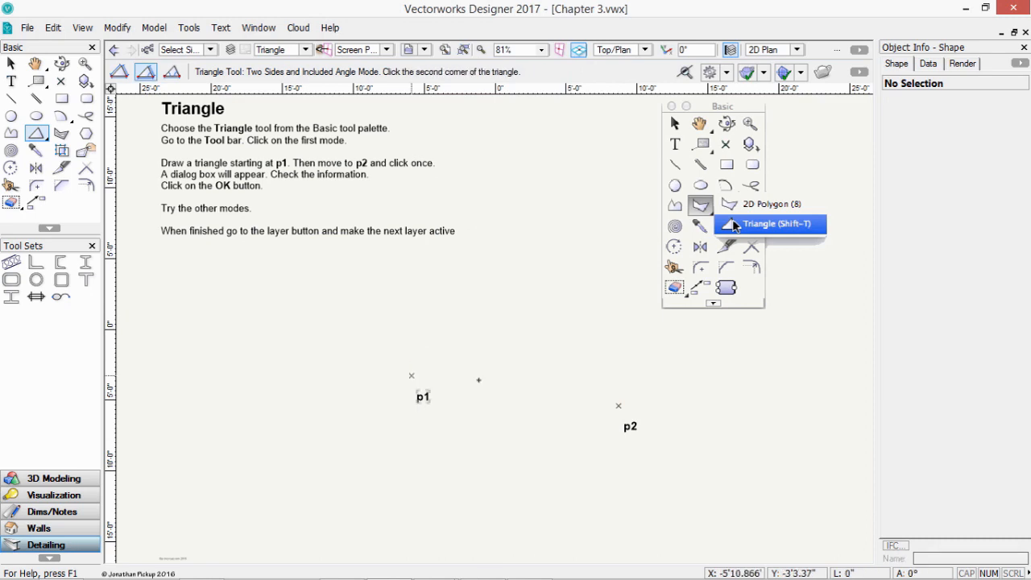
pyautogui.click(619, 405)
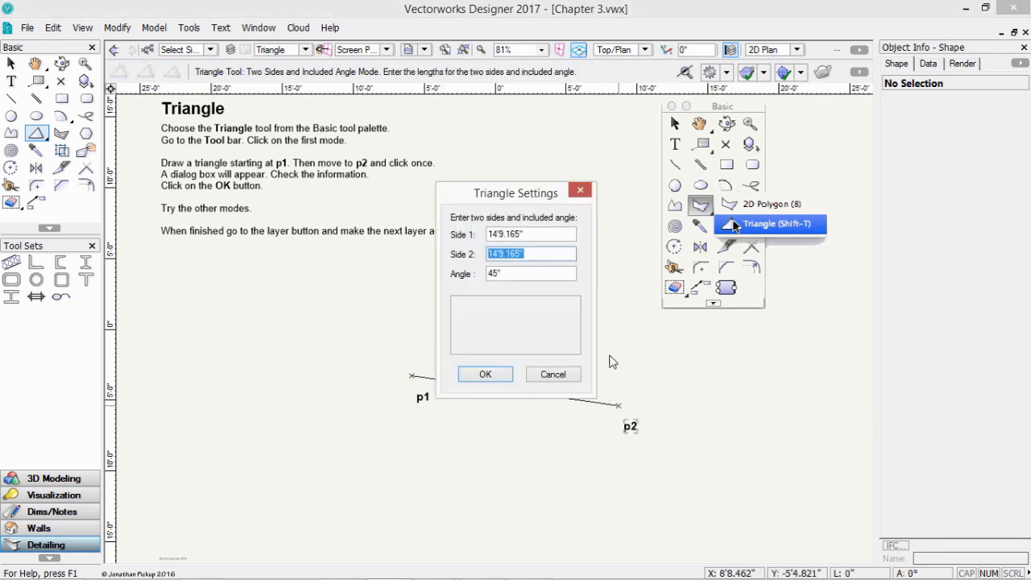
pyautogui.press('Tab')
pyautogui.write('30')
pyautogui.press('Return')
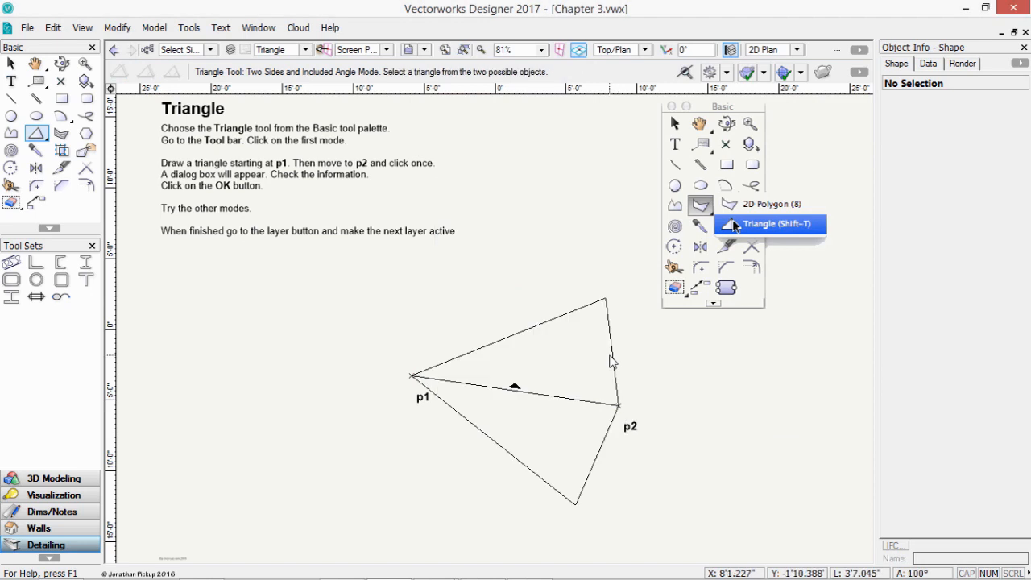
pyautogui.click(659, 397)
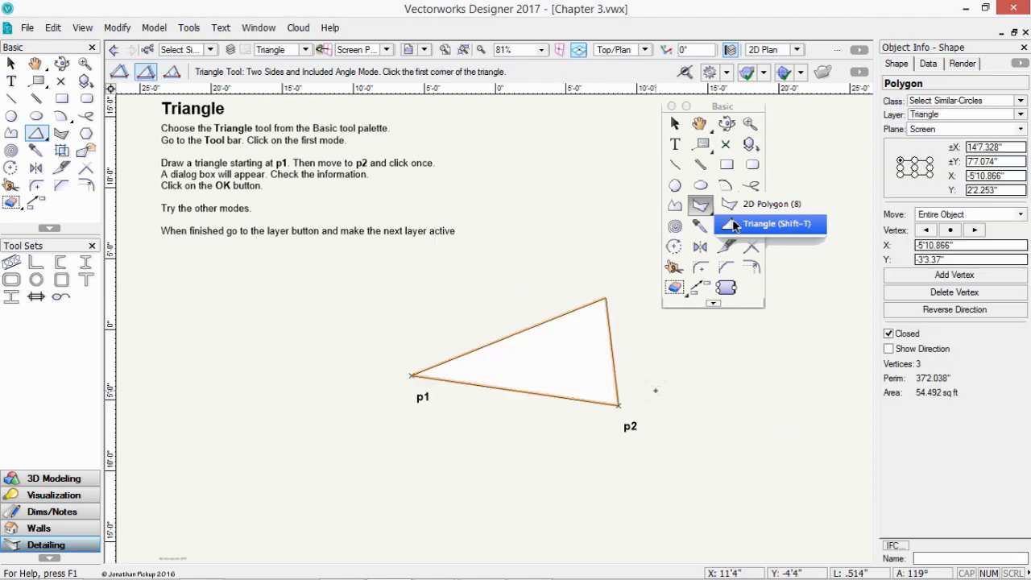
pyautogui.press('Delete')
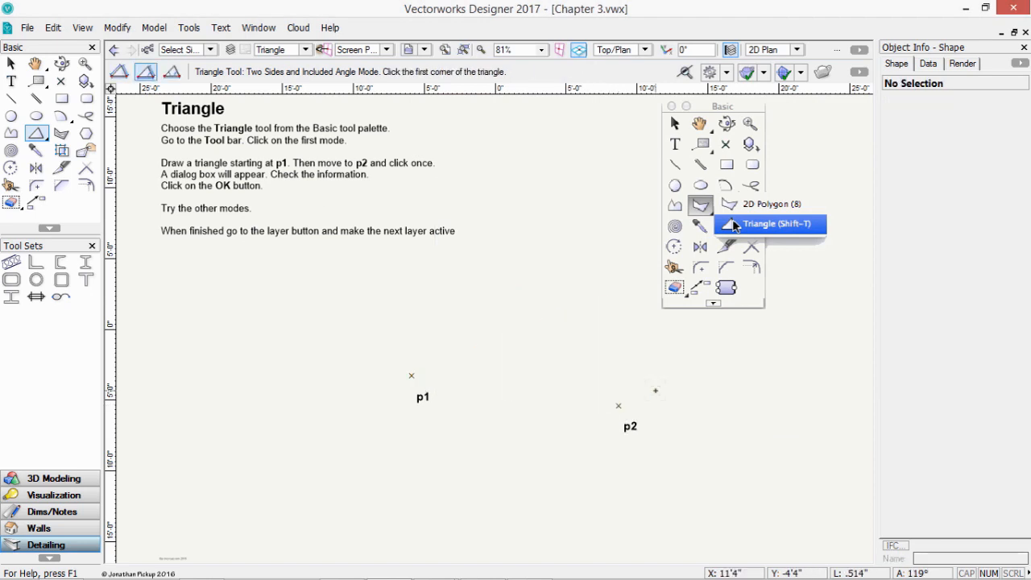
# - Build a Two Angles and Common Side triangle on p1–p2 with 30° and 60° angles
pyautogui.click(172, 71)
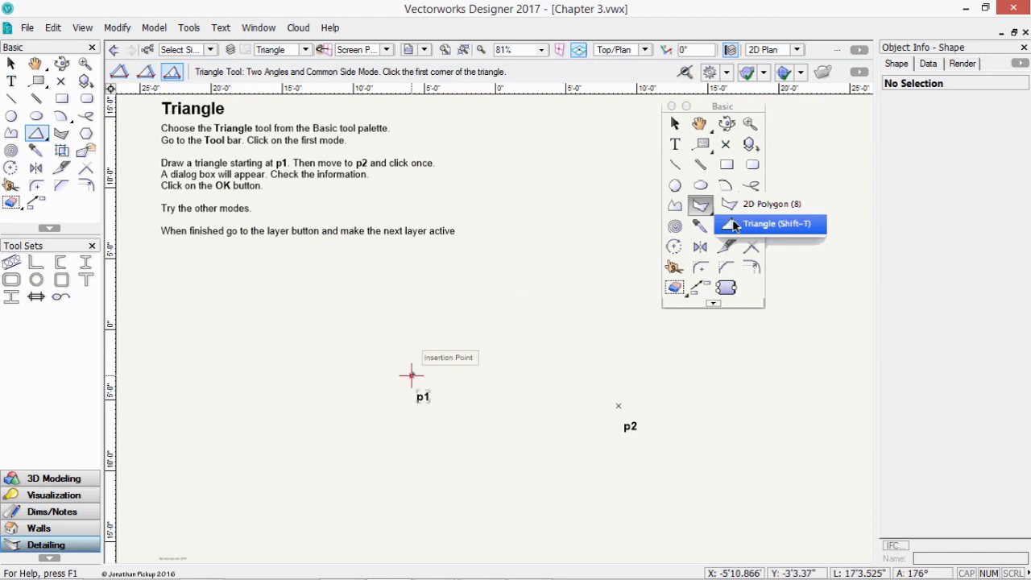
pyautogui.click(411, 376)
pyautogui.click(618, 405)
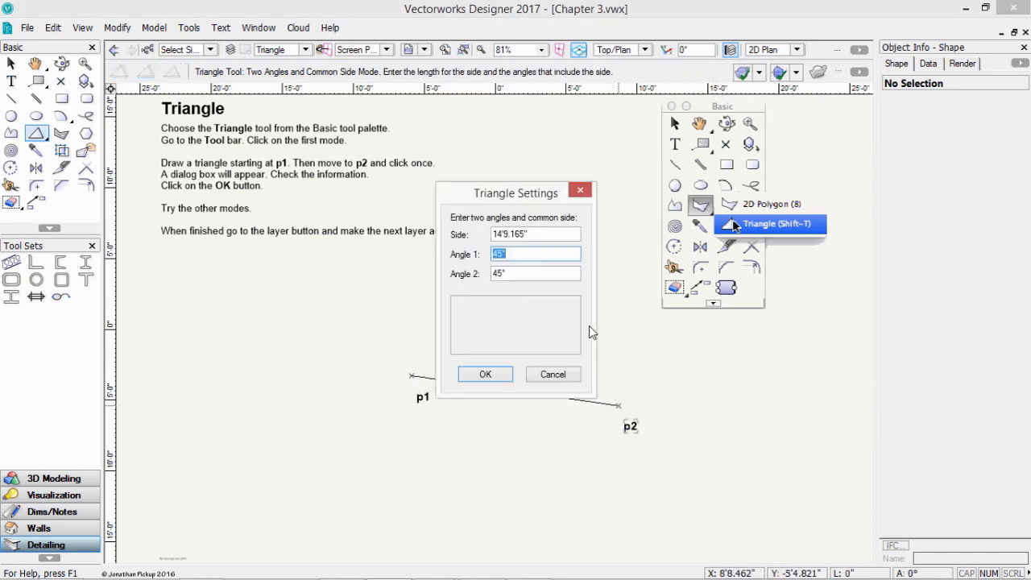
pyautogui.write('30')
pyautogui.press('Tab')
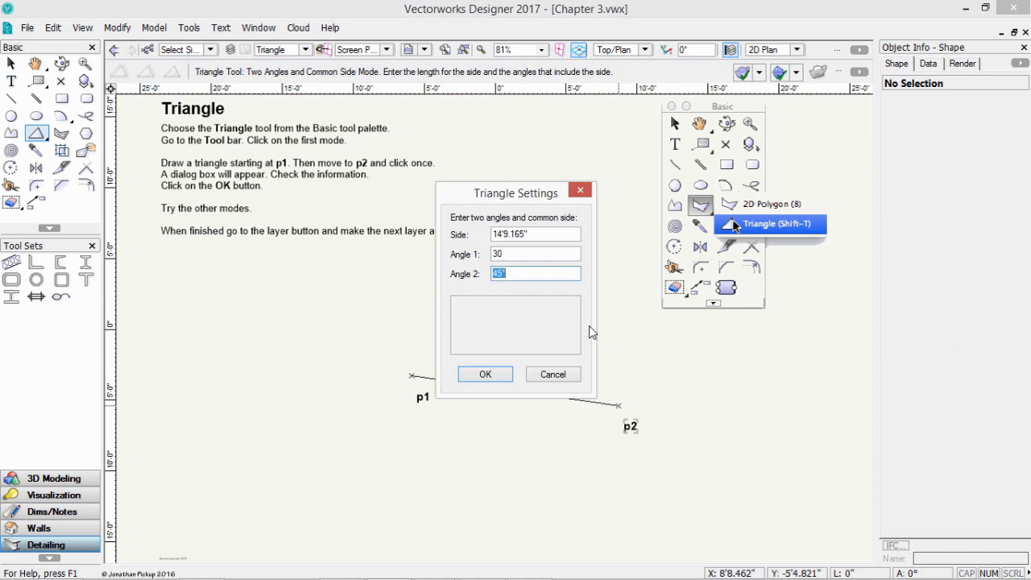
pyautogui.write('60')
pyautogui.press('Return')
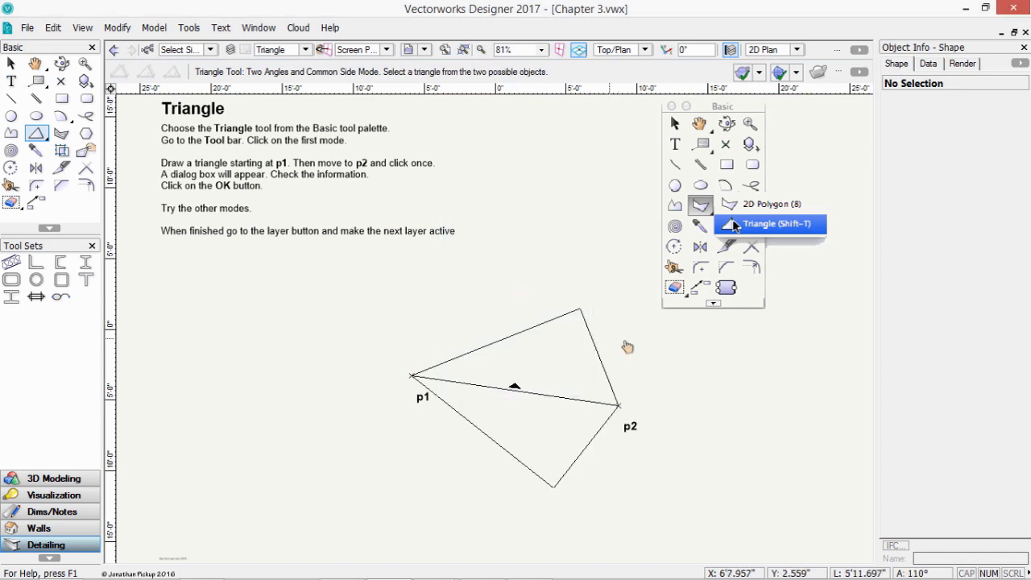
pyautogui.click(515, 385)
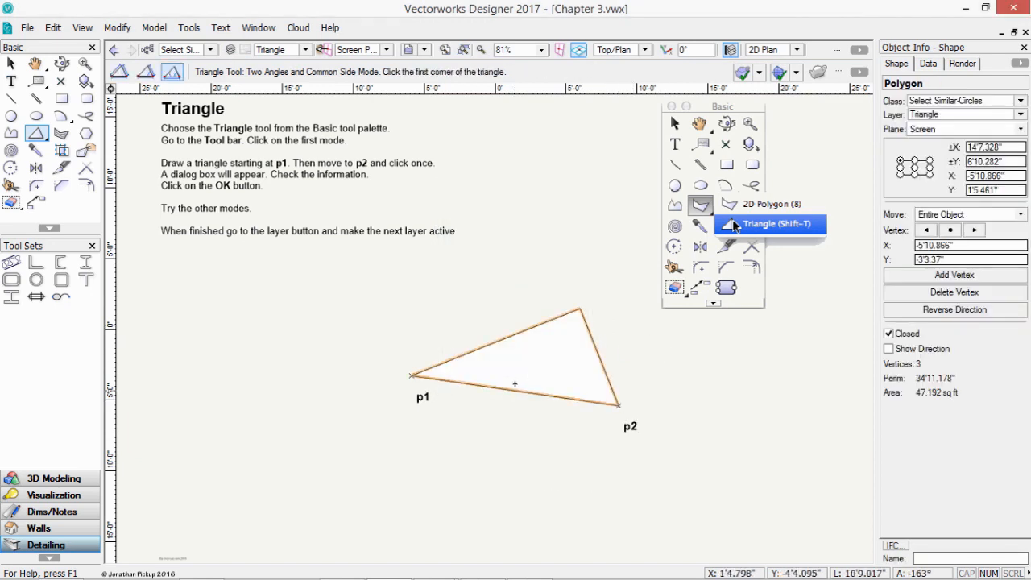
pyautogui.press('x')
pyautogui.click(297, 50)
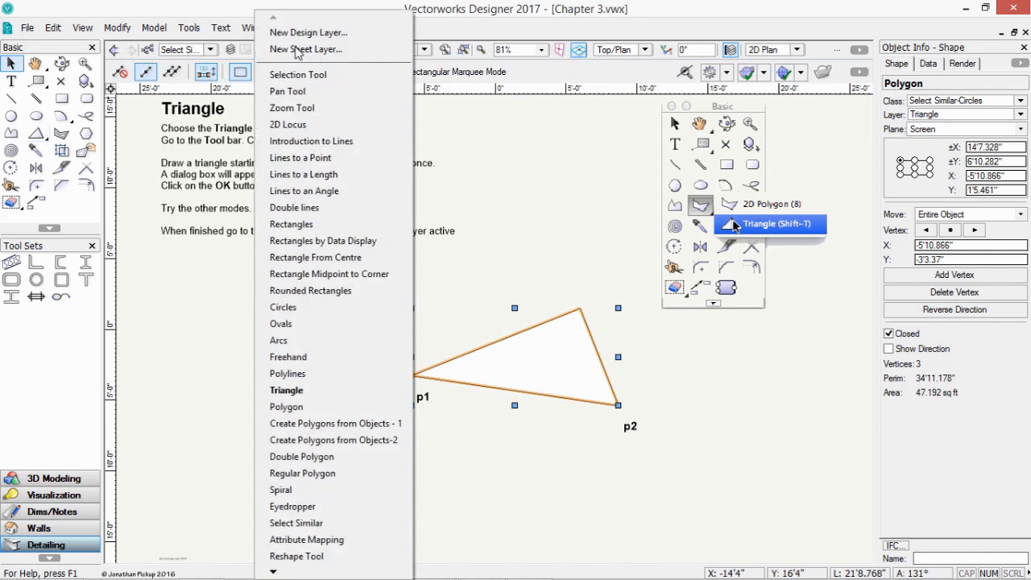
# - Activate the Polygon layer and select the 2D Polygon tool
pyautogui.click(315, 408)
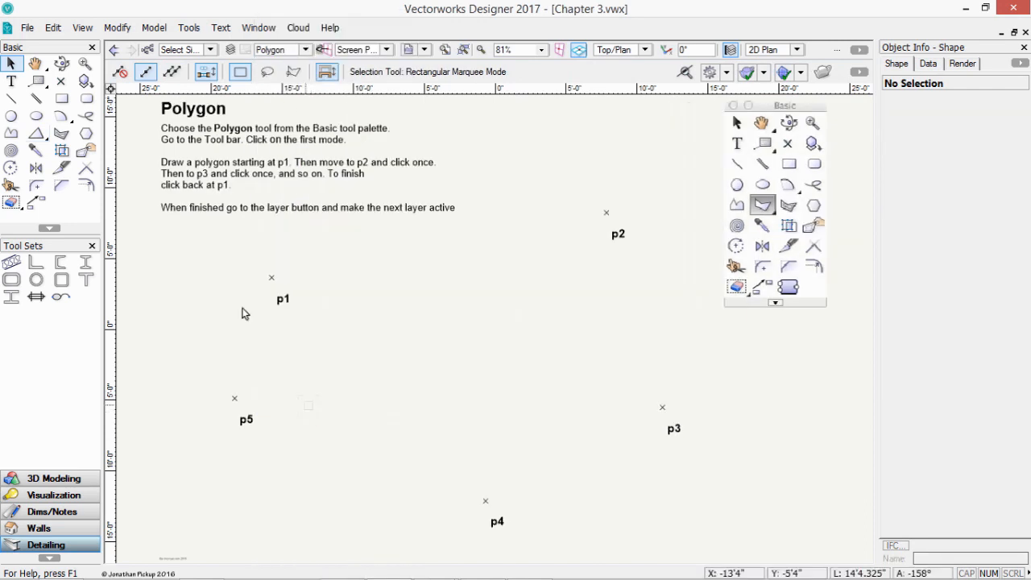
pyautogui.click(43, 139)
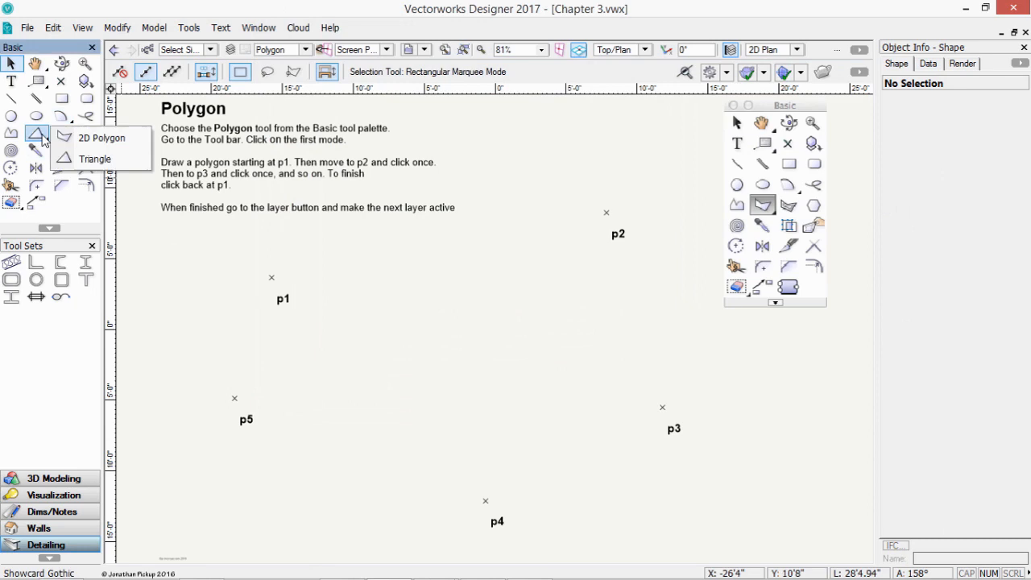
pyautogui.click(82, 137)
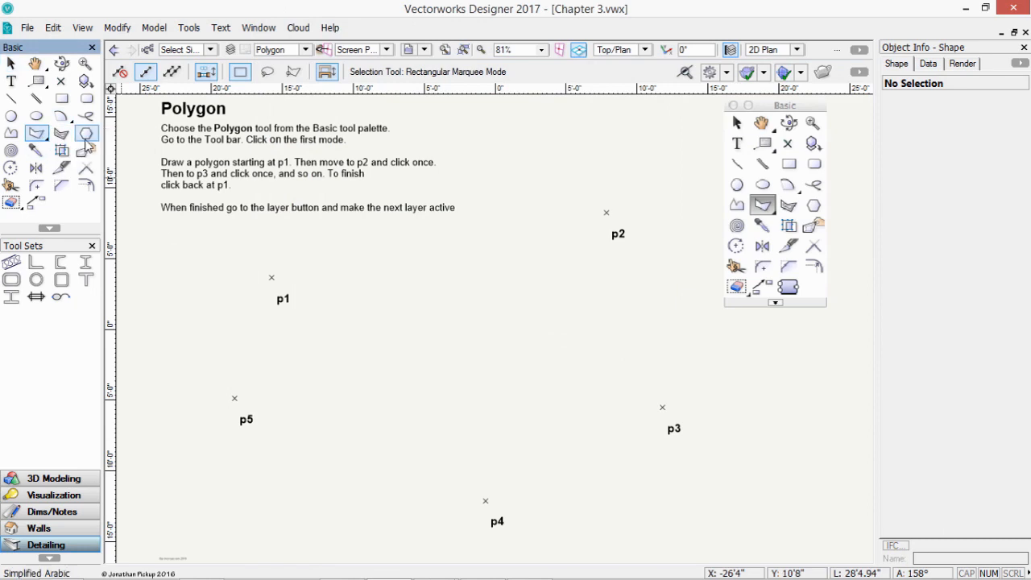
# - Draw a first polygon through p1–p5 and delete the misdrawn result
pyautogui.click(271, 277)
pyautogui.click(607, 213)
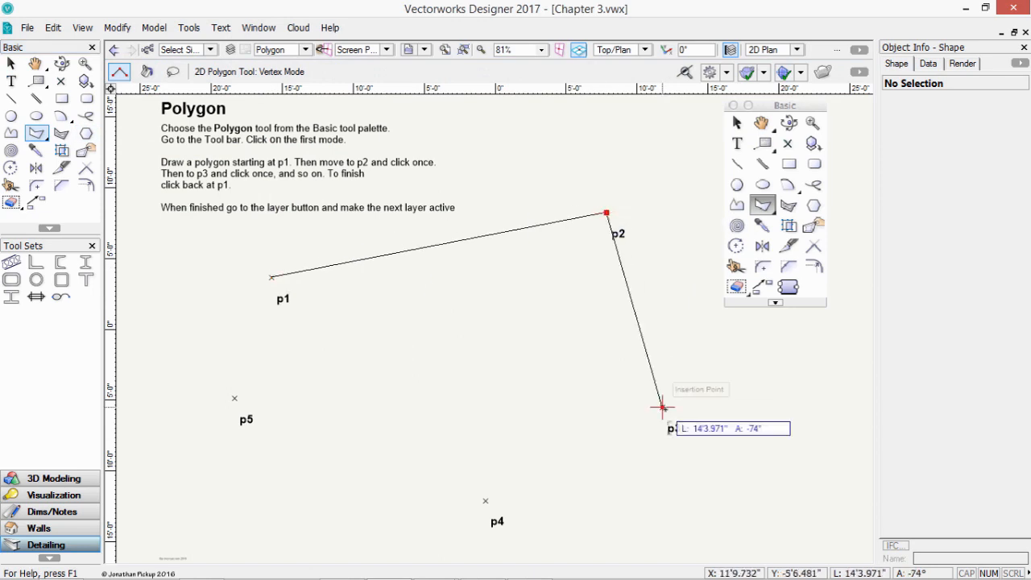
pyautogui.click(662, 407)
pyautogui.click(472, 515)
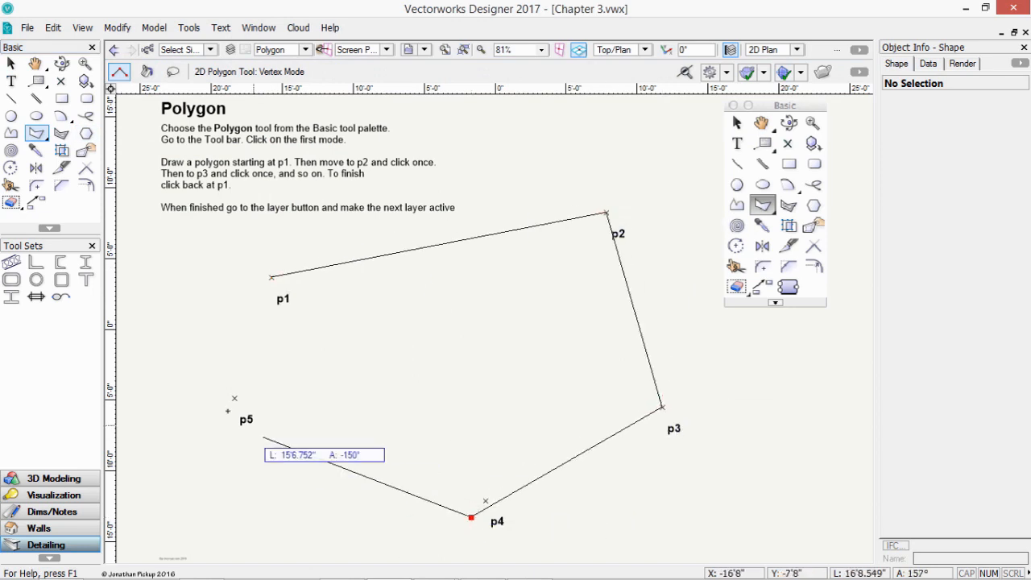
pyautogui.click(235, 397)
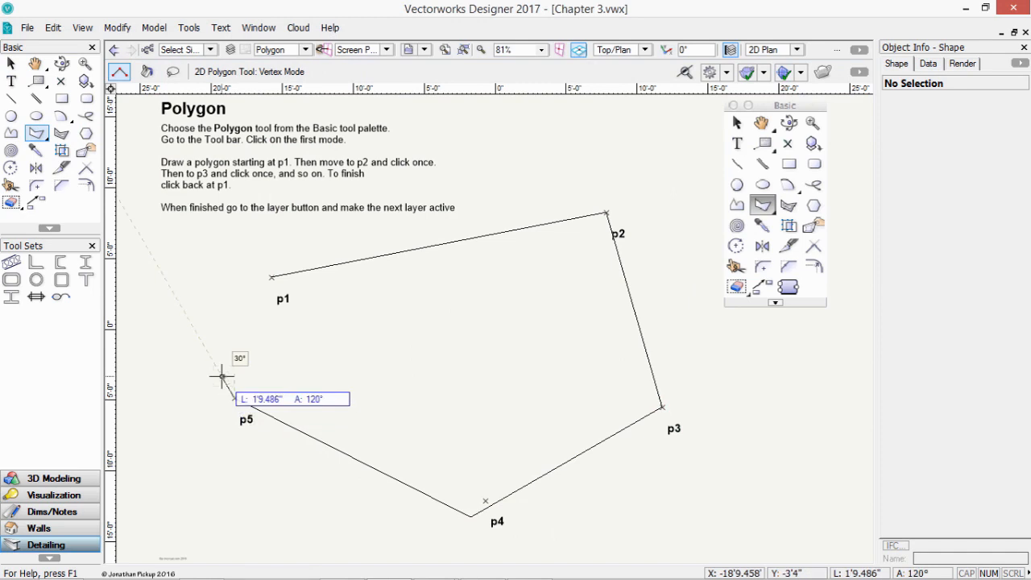
pyautogui.doubleClick(222, 375)
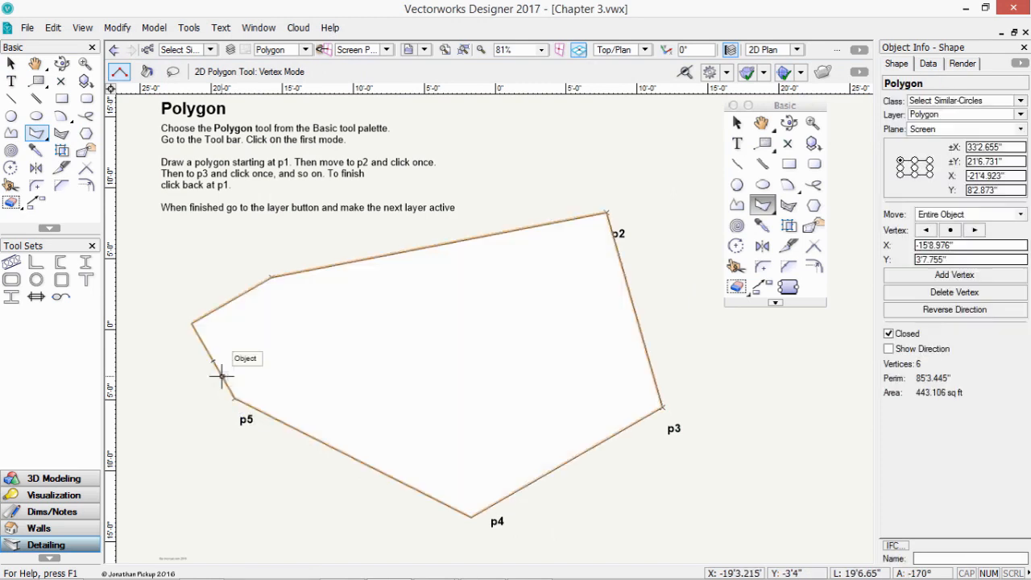
pyautogui.press('Delete')
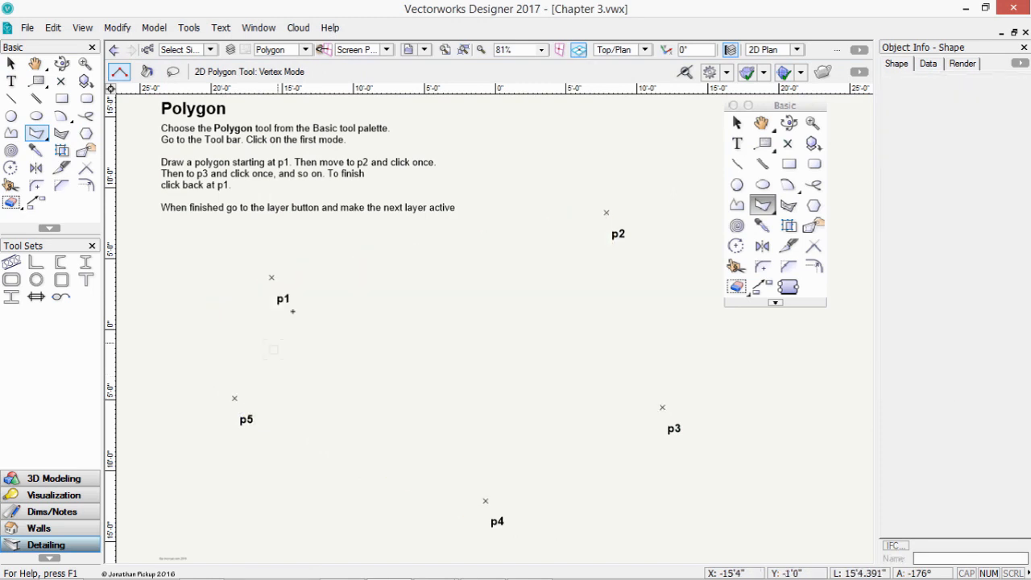
# - Redraw the five-sided polygon starting at p1 through p2, p3 and p4
pyautogui.click(272, 277)
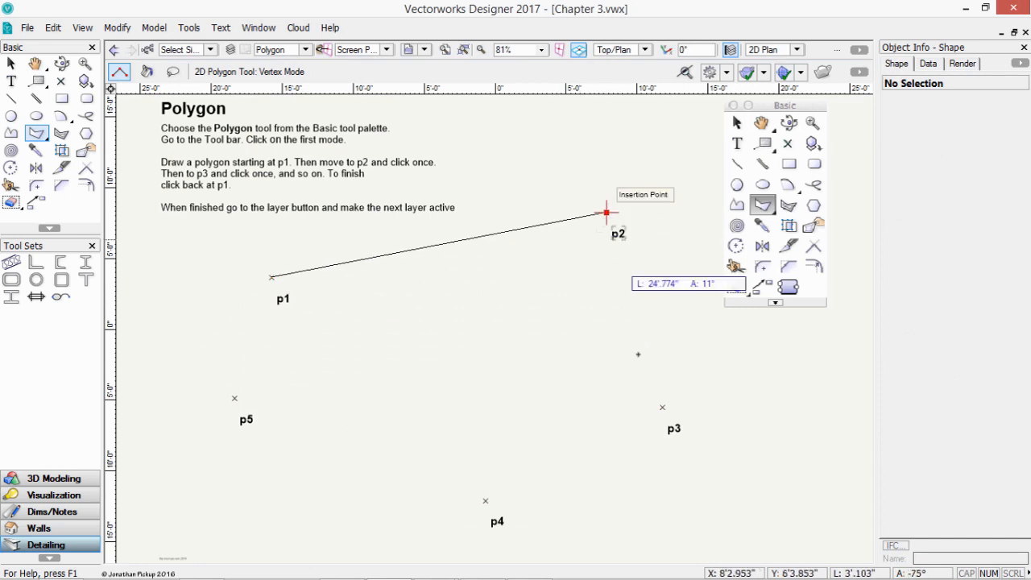
pyautogui.click(606, 213)
pyautogui.click(662, 408)
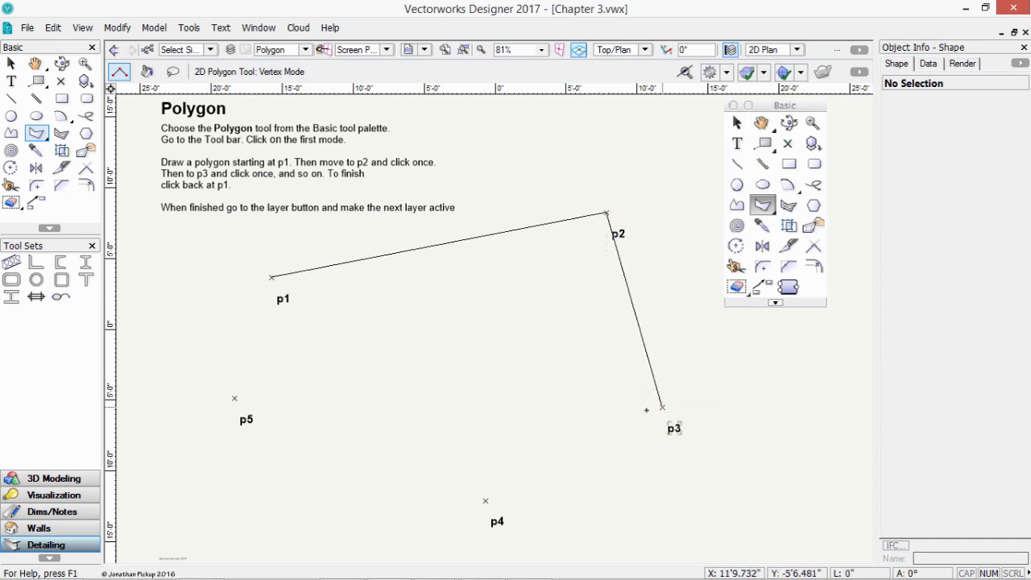
pyautogui.click(486, 502)
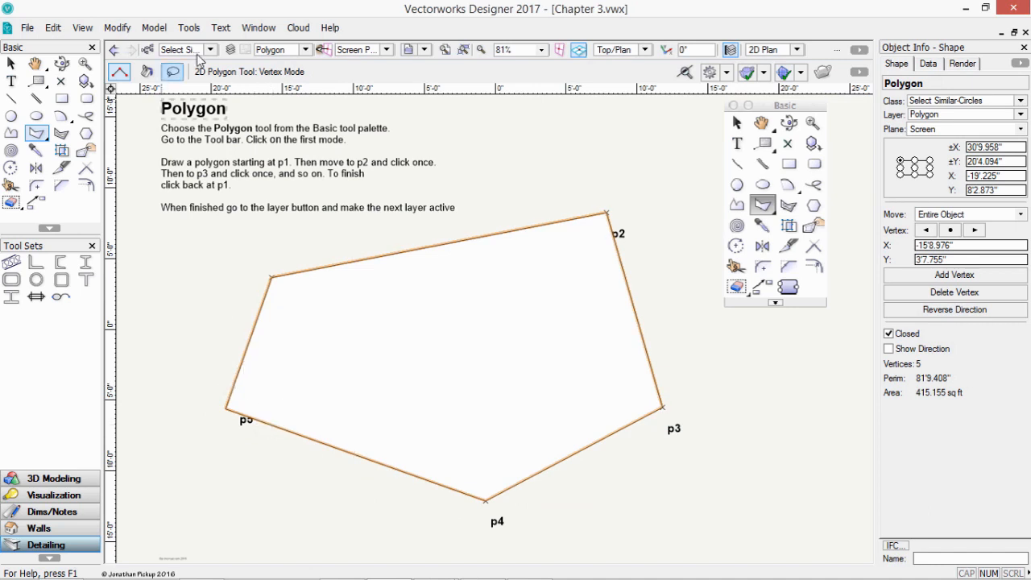
pyautogui.click(305, 50)
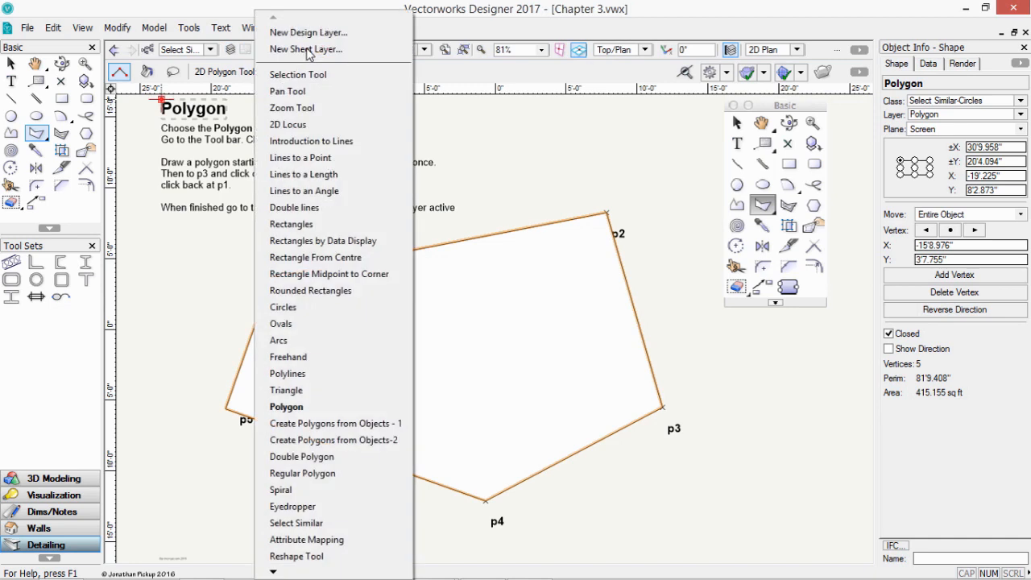
# - Activate Create Polygons from Objects - 1, discard an Inner Boundary test polygon, select the top line
pyautogui.click(342, 425)
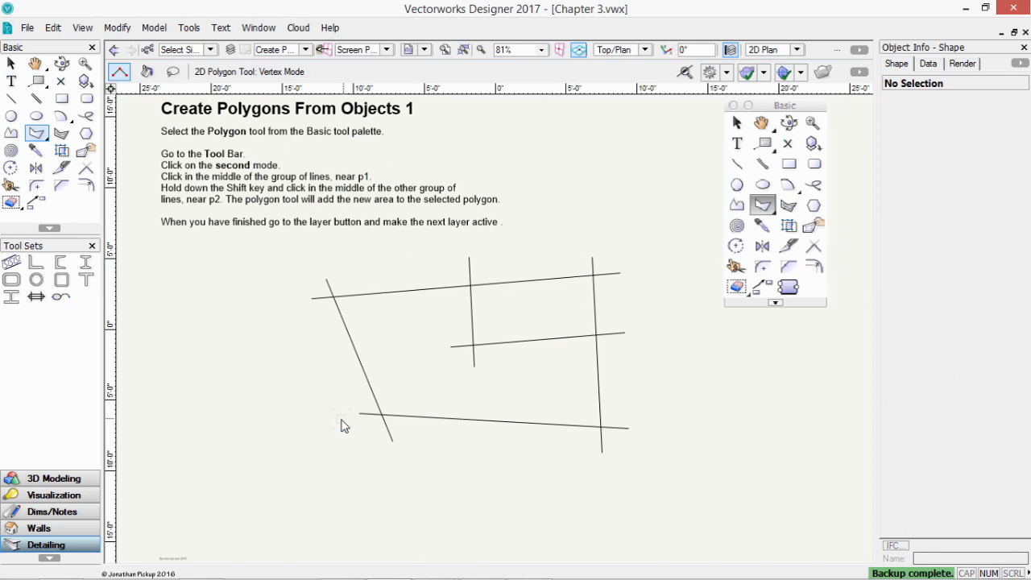
pyautogui.click(146, 71)
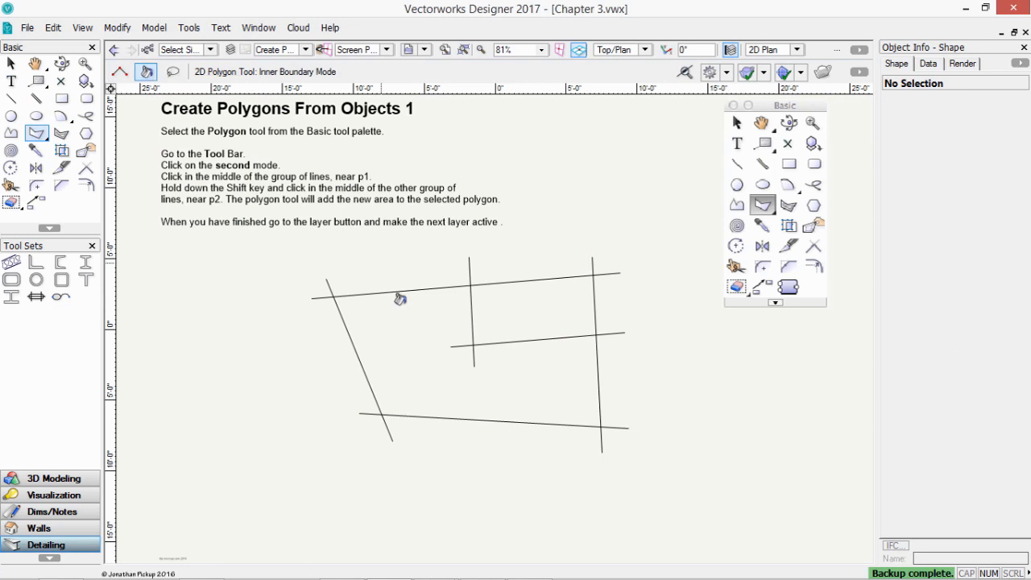
pyautogui.click(392, 325)
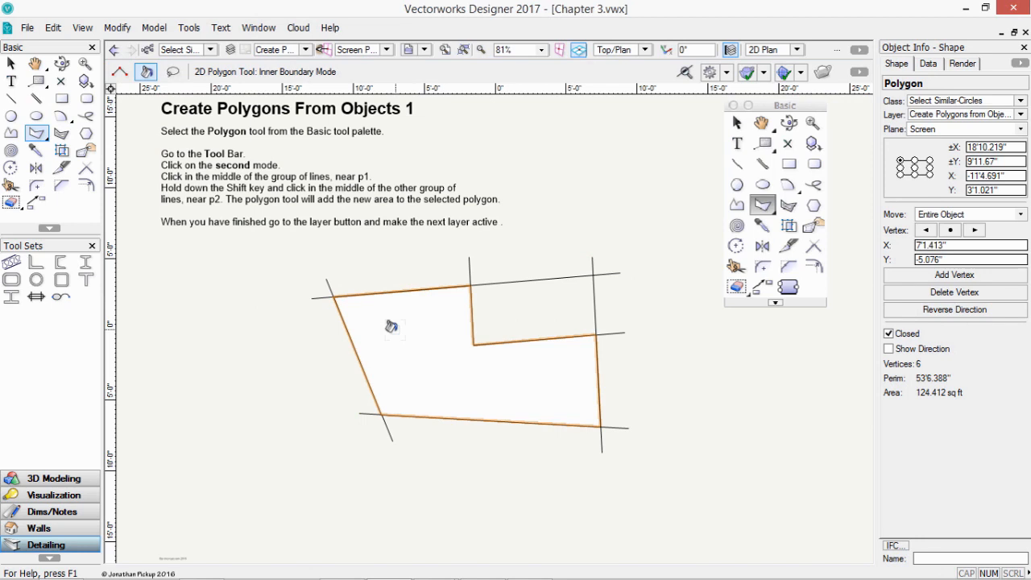
pyautogui.press('x')
pyautogui.press('Delete')
pyautogui.click(400, 291)
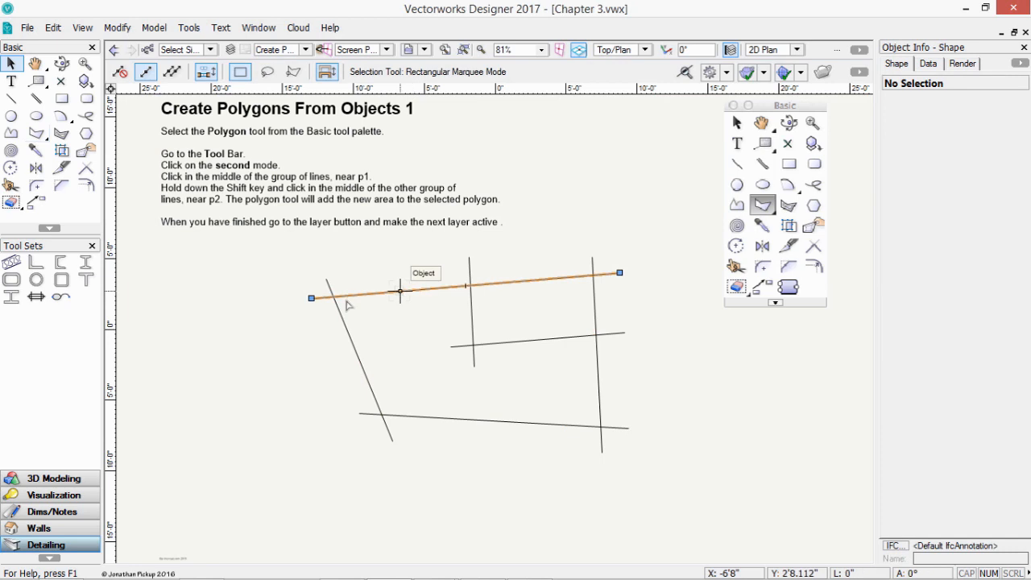
# - Extend the top line's left endpoint to meet the diagonal
pyautogui.moveTo(313, 298); pyautogui.dragTo(357, 295)
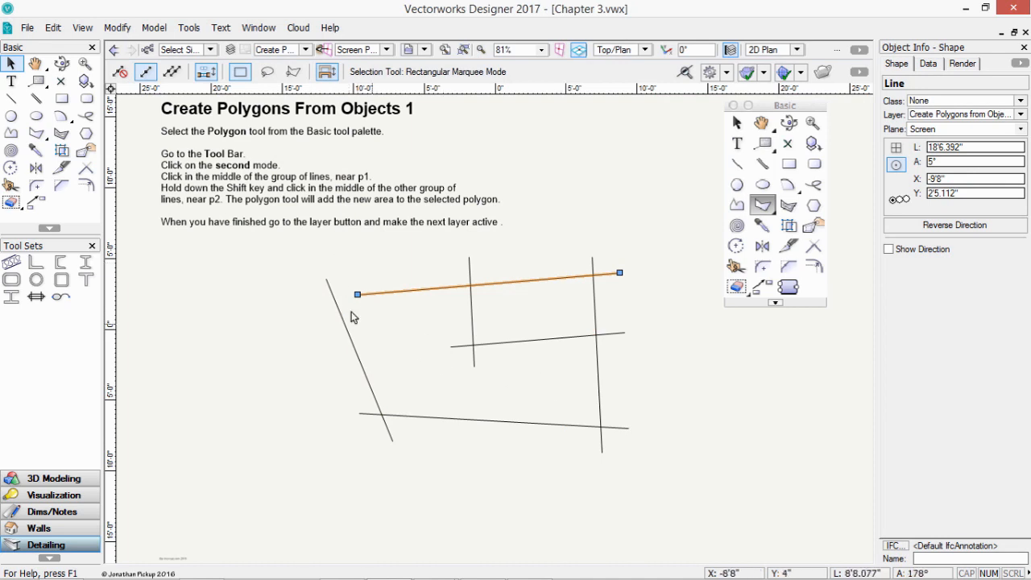
pyautogui.moveTo(358, 294); pyautogui.dragTo(299, 289)
pyautogui.scroll(3, 333, 295)
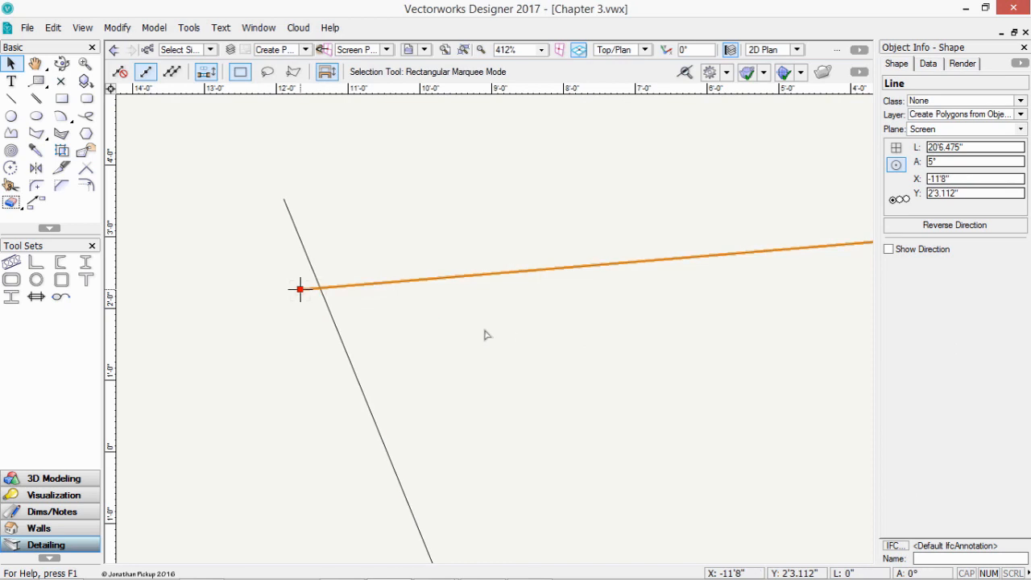
pyautogui.scroll(-1, 506, 331)
pyautogui.scroll(-2, 506, 325)
pyautogui.moveTo(511, 322); pyautogui.dragTo(423, 266, button='middle')
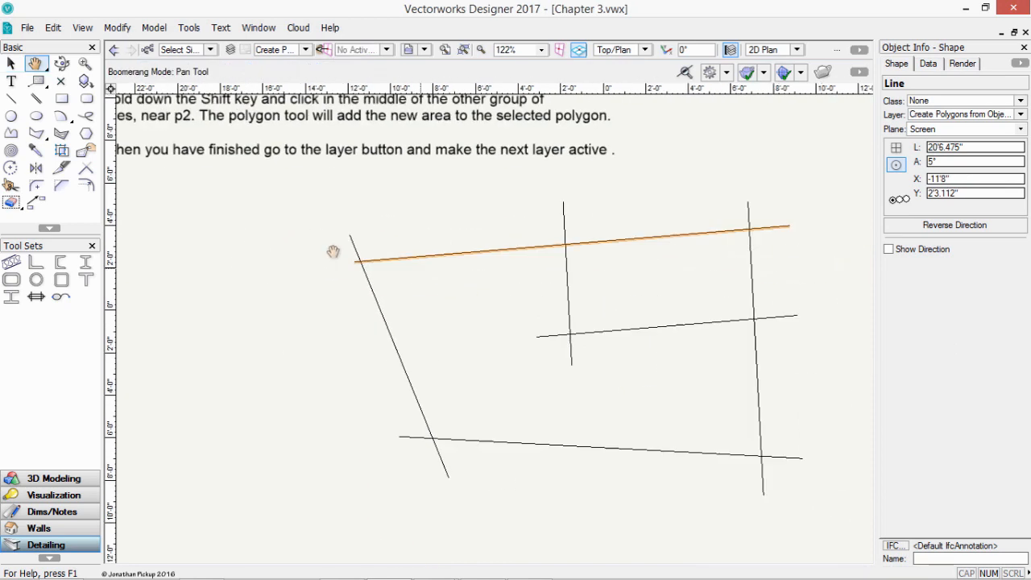
# - Create trial Inner Boundary polygons in the left and upper-right areas, then delete them
pyautogui.click(36, 133)
pyautogui.click(489, 323)
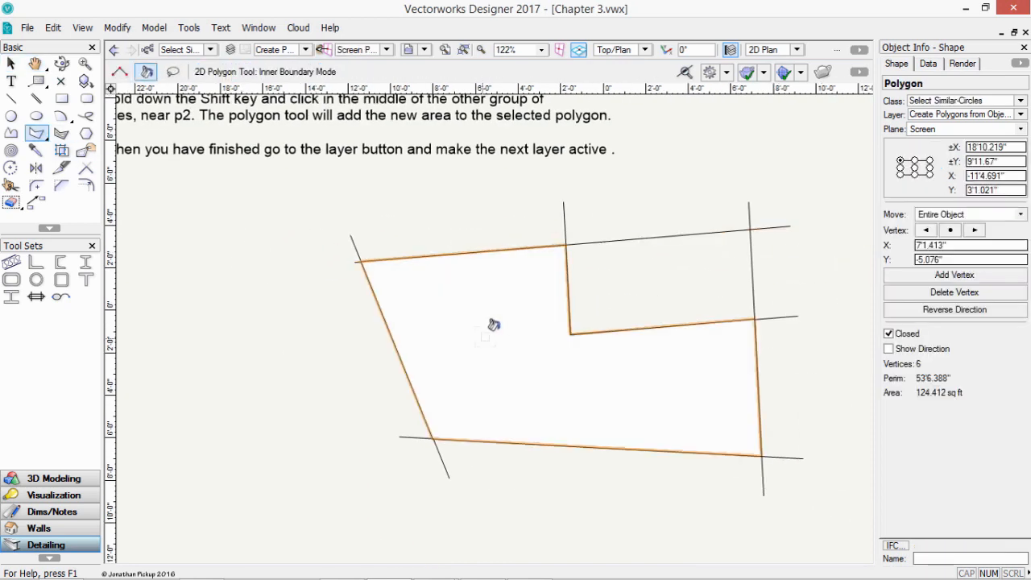
pyautogui.click(655, 295)
pyautogui.press('Delete')
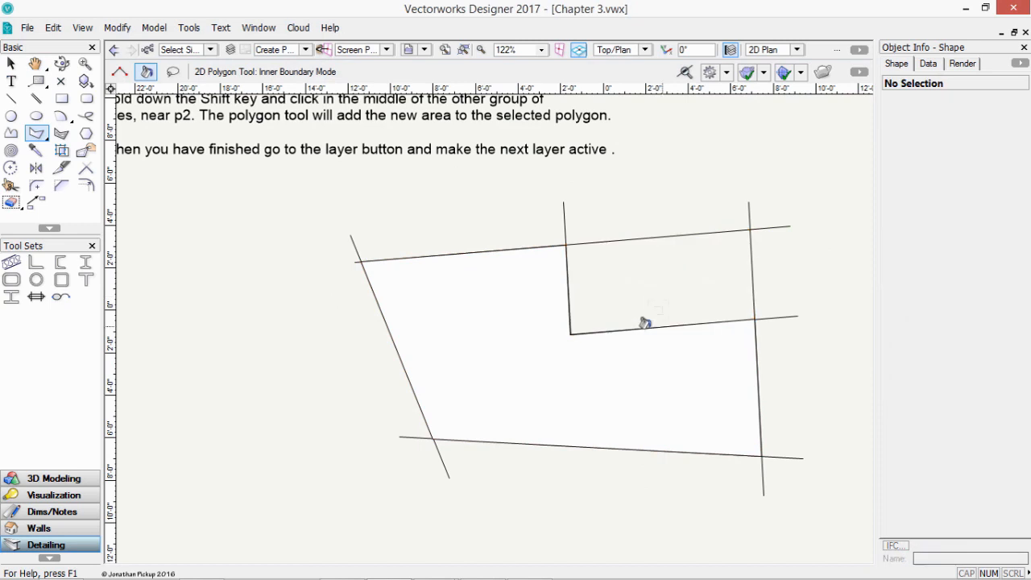
pyautogui.press('x')
pyautogui.click(533, 377)
pyautogui.press('Delete')
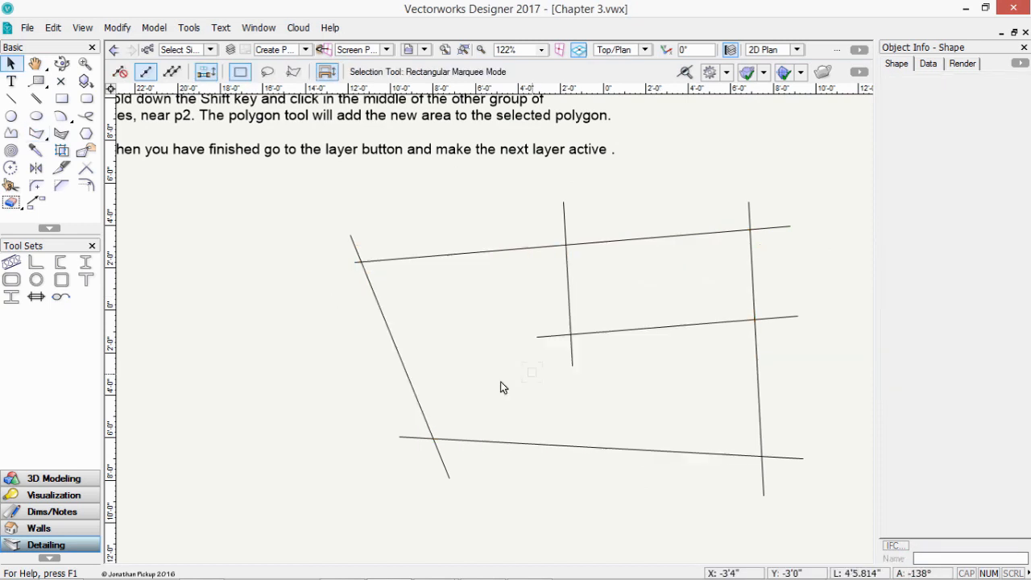
# - Build one four-sided polygon merging the left and upper-right areas, then fit to page
pyautogui.click(37, 135)
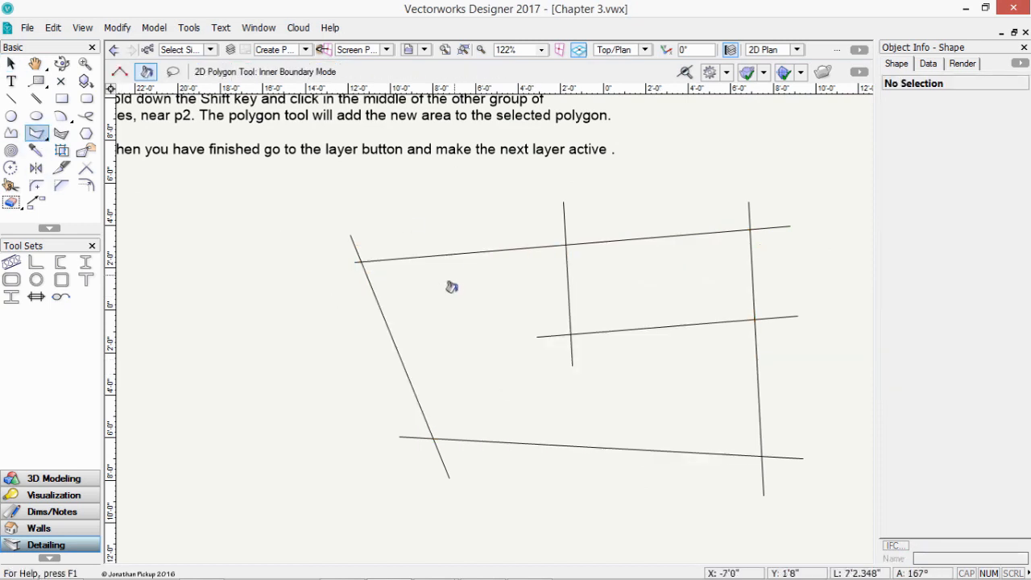
pyautogui.click(452, 288)
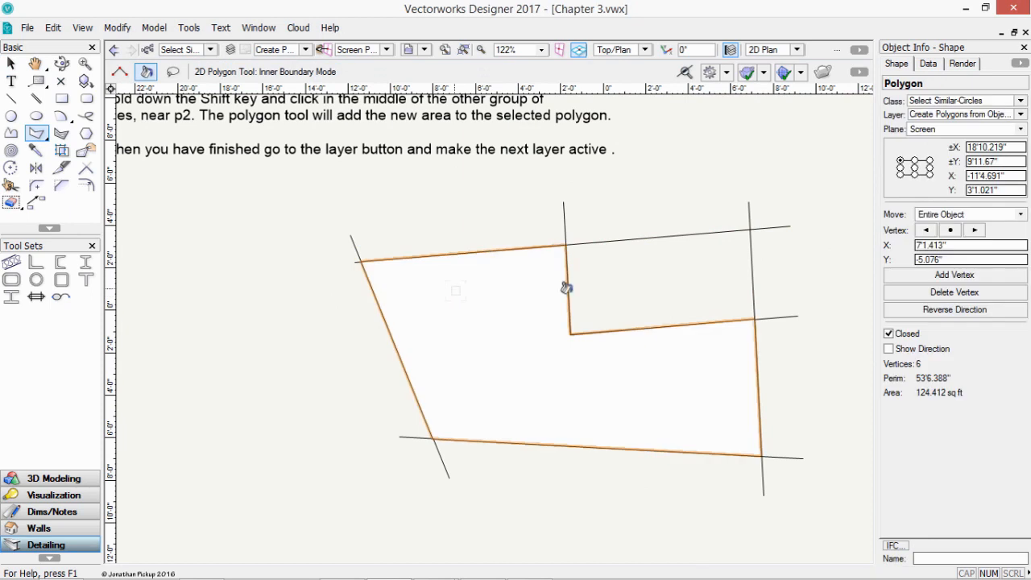
pyautogui.keyDown('shift'); pyautogui.click(716, 270); pyautogui.keyUp('shift')
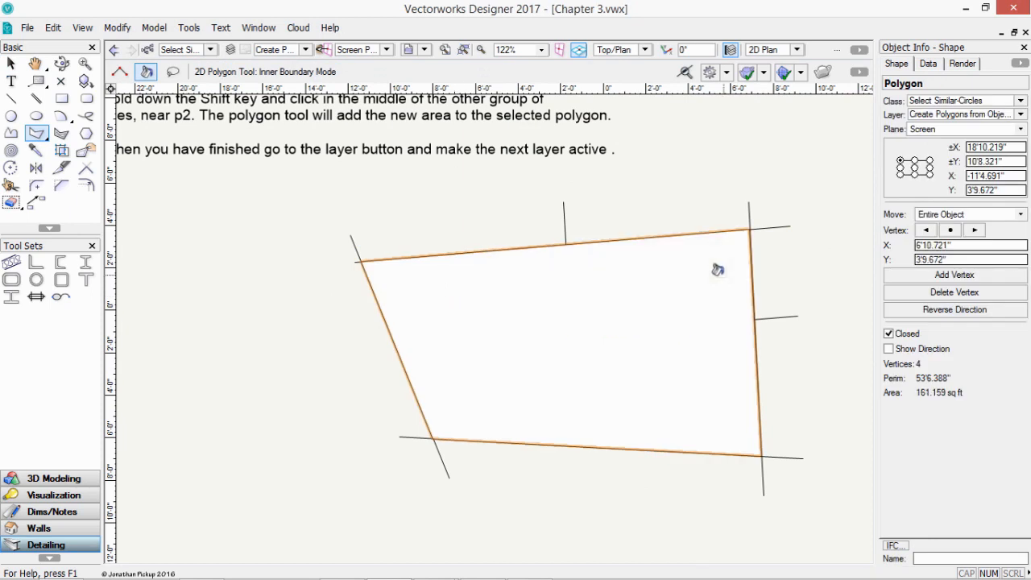
pyautogui.click(444, 50)
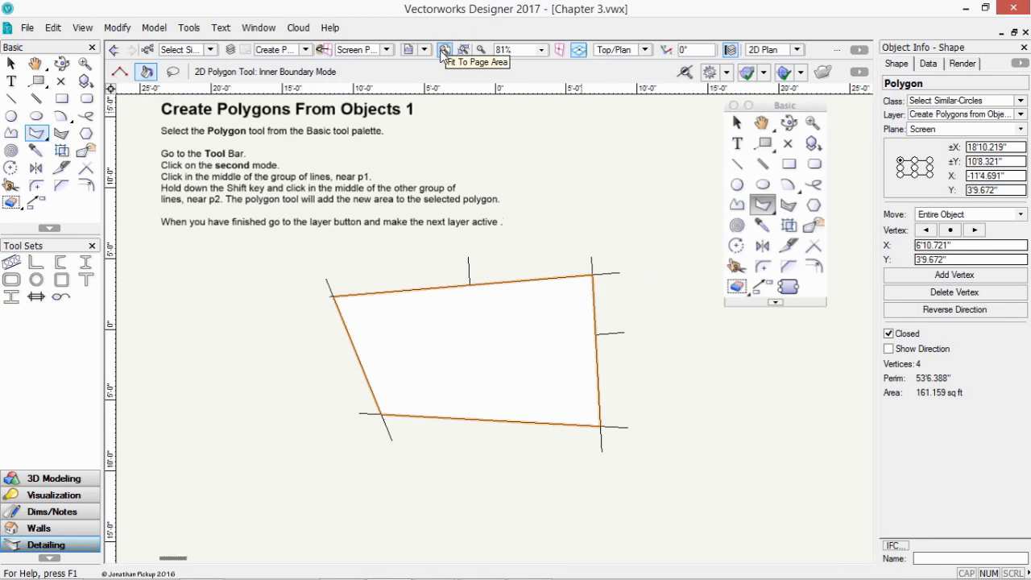
pyautogui.click(305, 50)
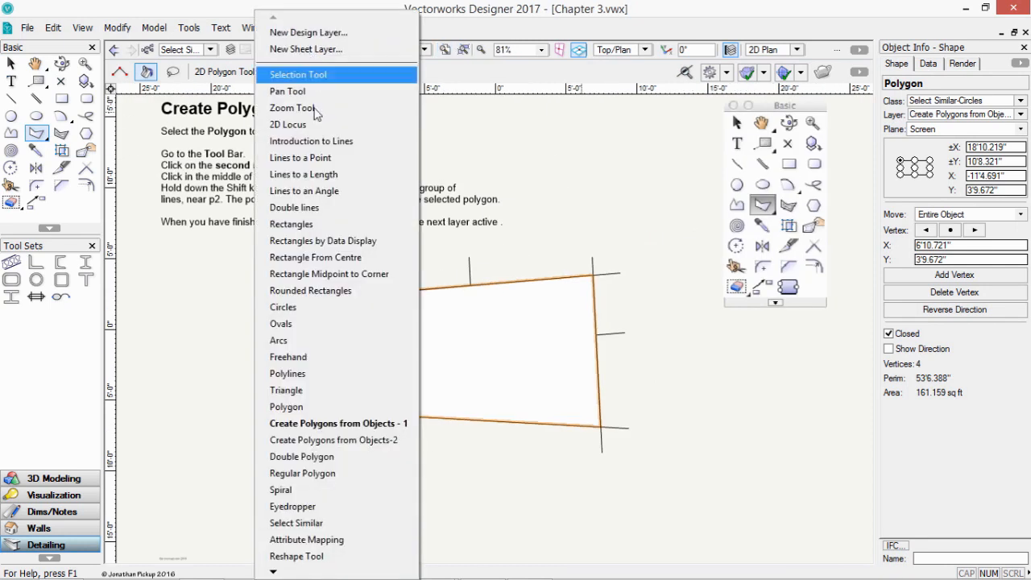
# - On Create Polygons From Objects 2, lasso the lines twice in Outer Boundary mode, undoing each polygon
pyautogui.click(338, 440)
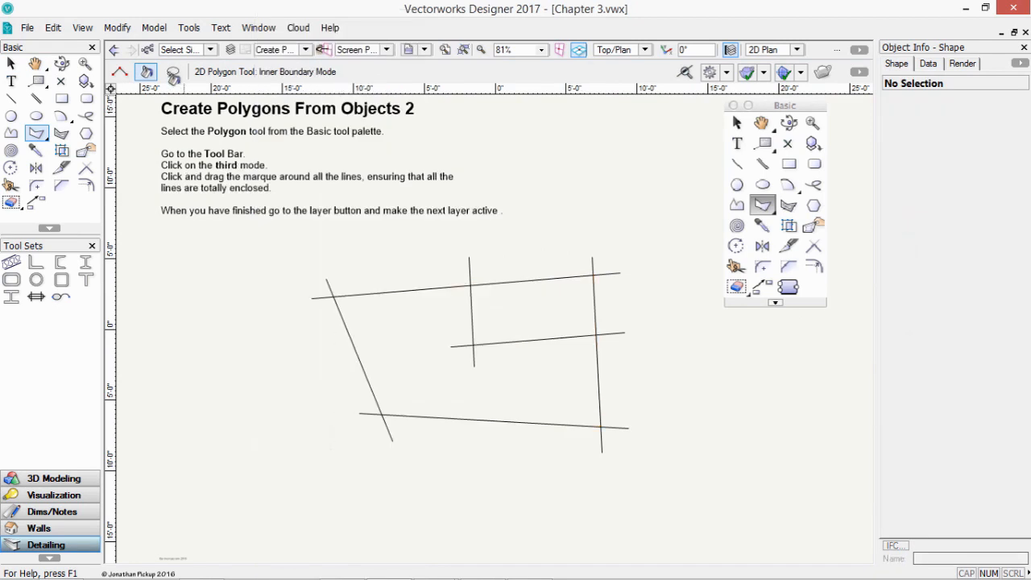
pyautogui.click(172, 72)
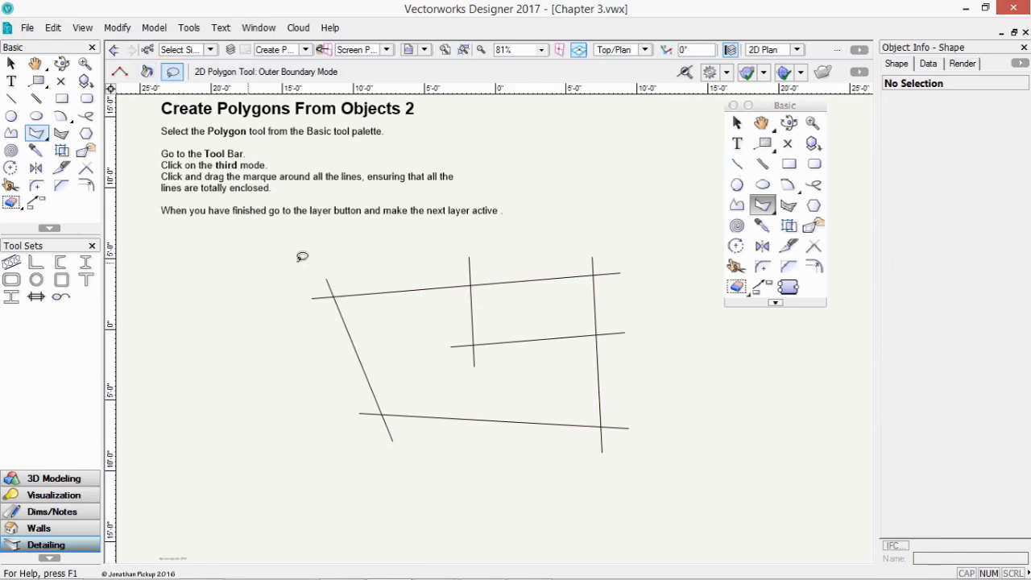
pyautogui.moveTo(249, 262)
pyautogui.mouseDown()
pyautogui.moveTo(522, 233)
pyautogui.moveTo(661, 320)
pyautogui.moveTo(667, 447)
pyautogui.moveTo(543, 499)
pyautogui.moveTo(352, 451)
pyautogui.moveTo(313, 400)
pyautogui.moveTo(274, 230)
pyautogui.moveTo(272, 248)
pyautogui.moveTo(620, 243)
pyautogui.moveTo(677, 354)
pyautogui.moveTo(483, 512)
pyautogui.moveTo(354, 491)
pyautogui.moveTo(301, 236)
pyautogui.mouseUp()
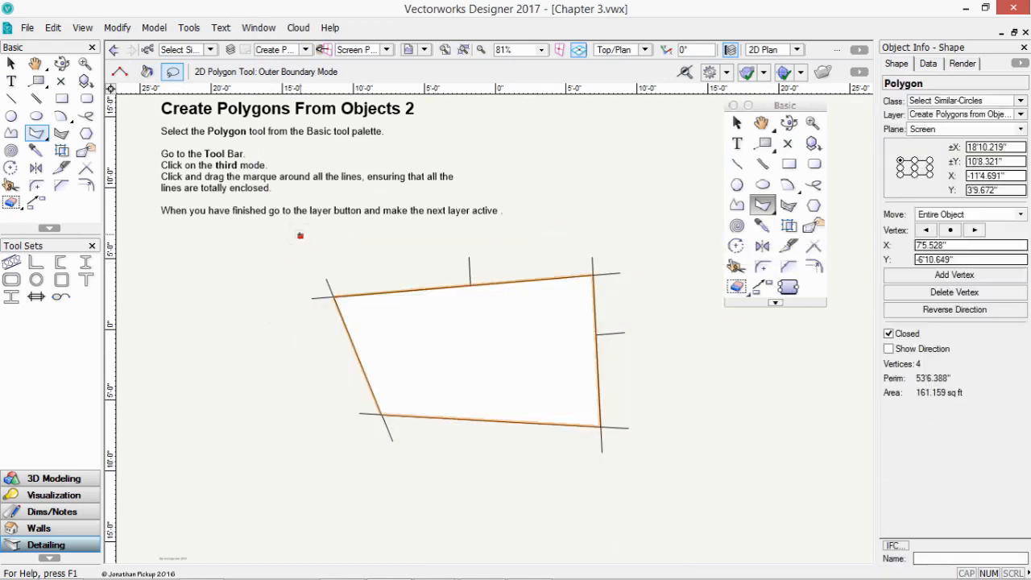
pyautogui.hotkey('ctrl', 'z')
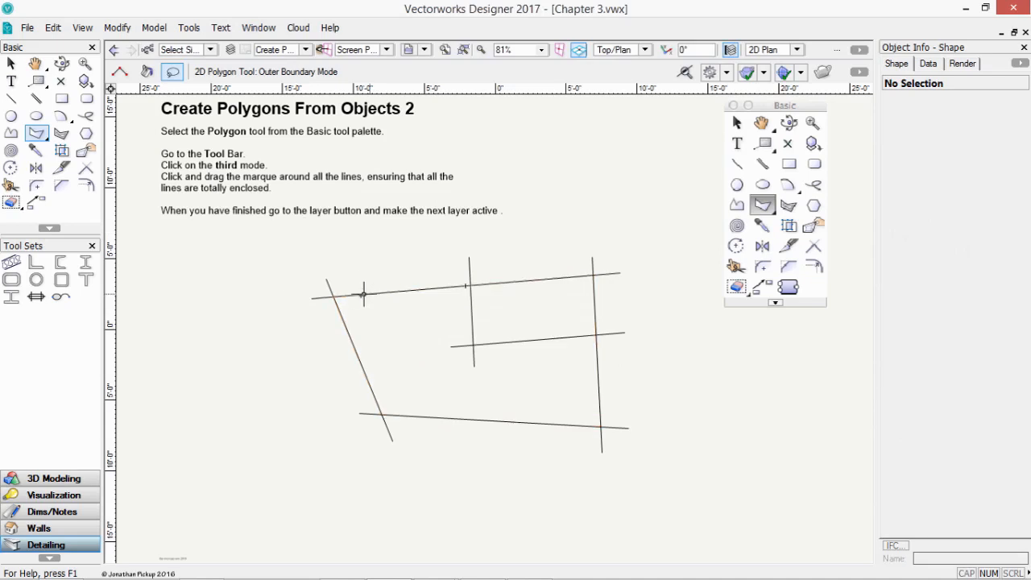
pyautogui.moveTo(268, 286)
pyautogui.mouseDown()
pyautogui.moveTo(306, 241)
pyautogui.moveTo(591, 239)
pyautogui.moveTo(605, 244)
pyautogui.moveTo(616, 286)
pyautogui.mouseUp()
pyautogui.moveTo(616, 306)
pyautogui.mouseDown()
pyautogui.moveTo(610, 407)
pyautogui.moveTo(468, 520)
pyautogui.moveTo(297, 389)
pyautogui.moveTo(274, 242)
pyautogui.moveTo(645, 237)
pyautogui.moveTo(656, 435)
pyautogui.moveTo(567, 522)
pyautogui.moveTo(306, 435)
pyautogui.moveTo(281, 290)
pyautogui.moveTo(294, 245)
pyautogui.mouseUp()
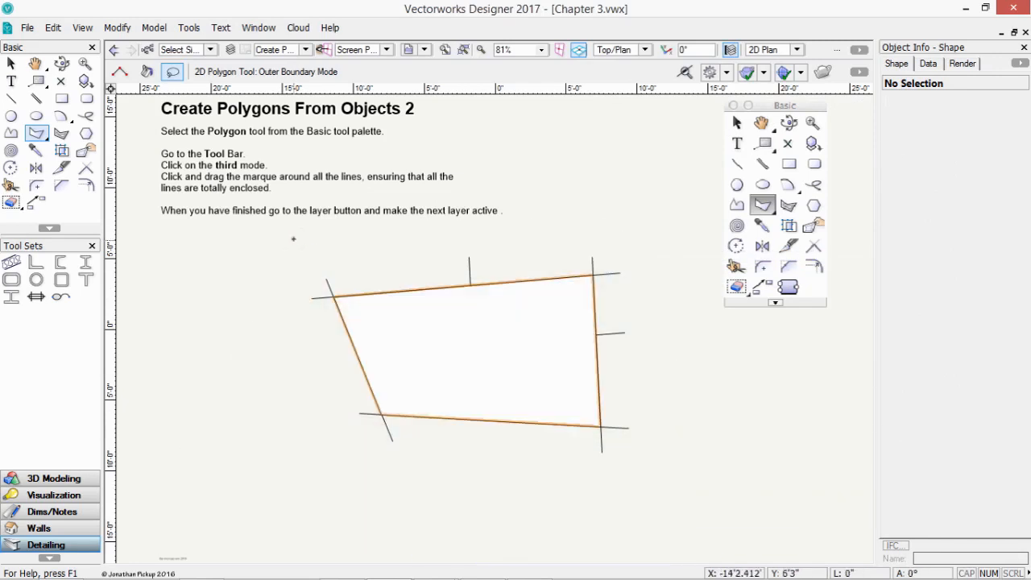
pyautogui.hotkey('ctrl', 'z')
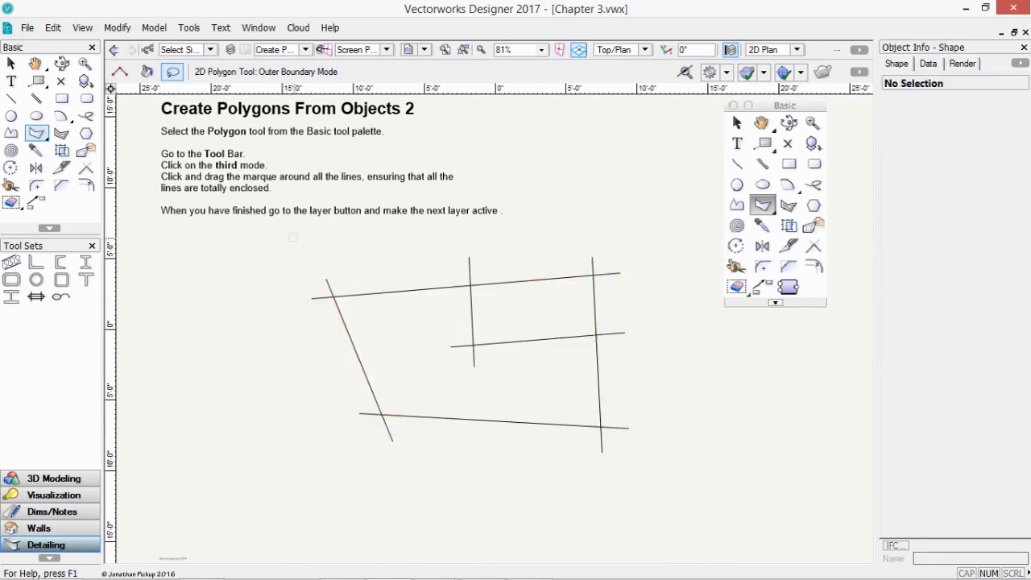
pyautogui.click(278, 49)
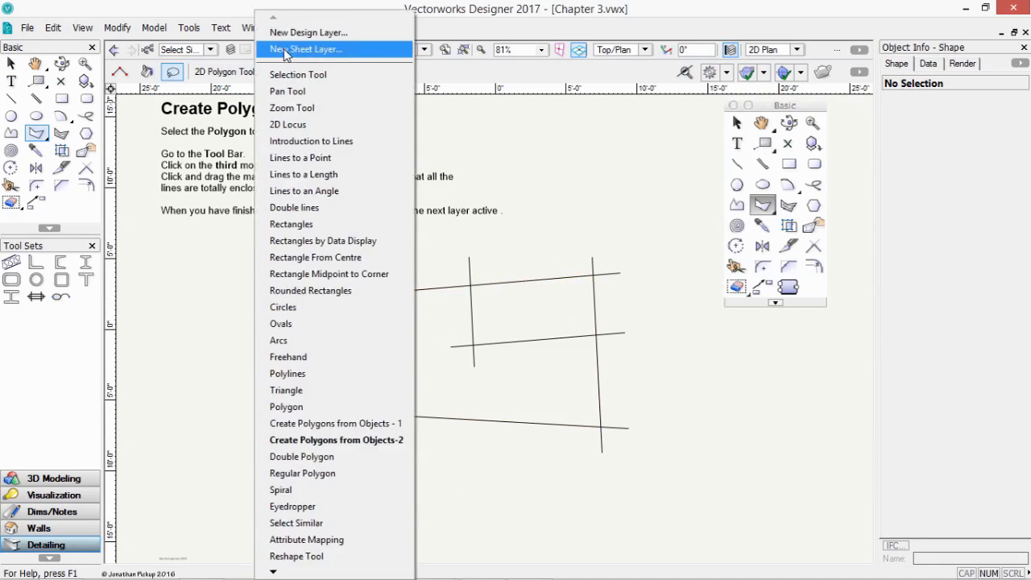
# - Activate the Double Polygon layer and set the tool to create polygons with 250mm separation
pyautogui.click(338, 457)
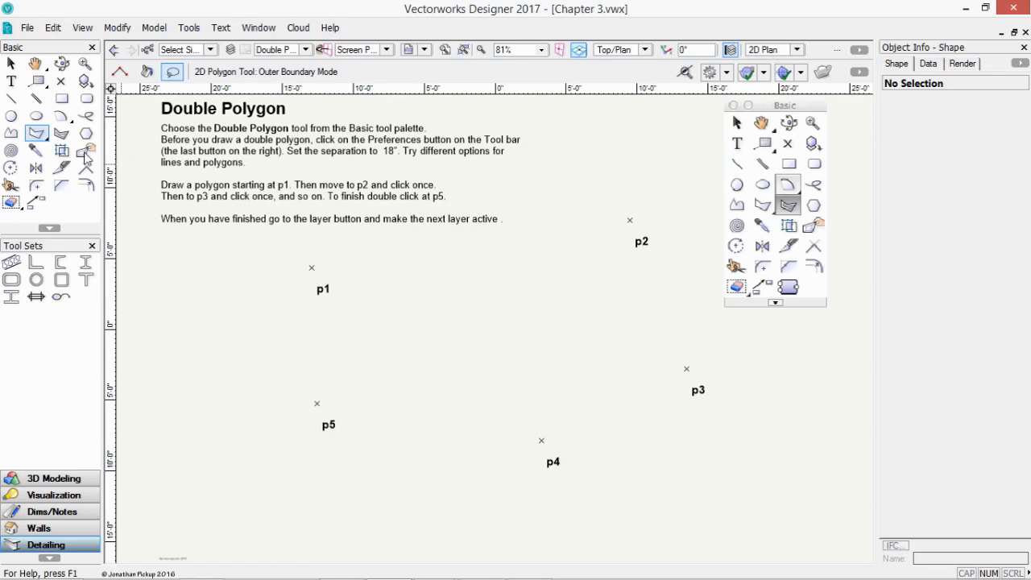
pyautogui.click(61, 133)
pyautogui.click(230, 71)
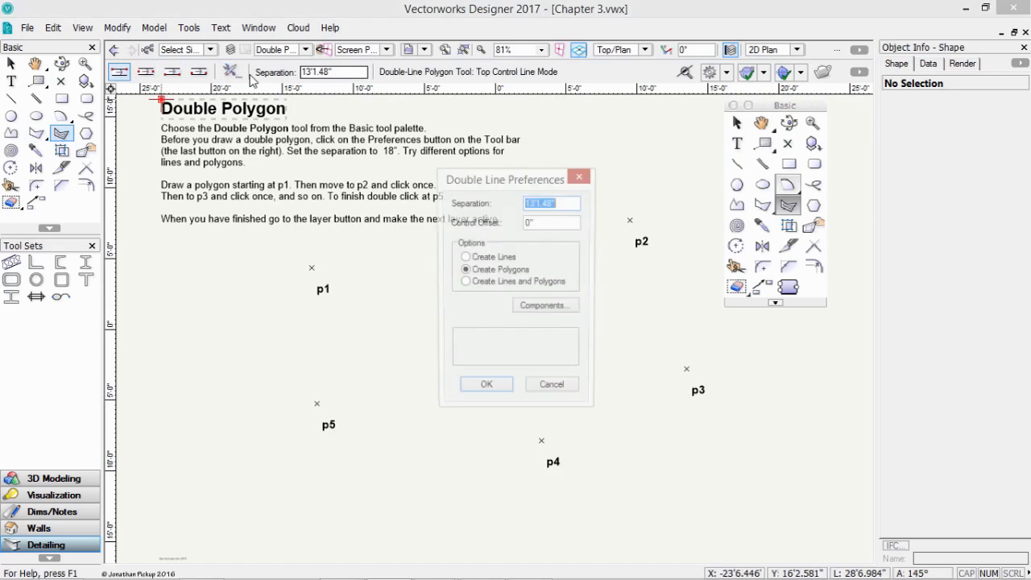
pyautogui.click(482, 257)
pyautogui.click(483, 270)
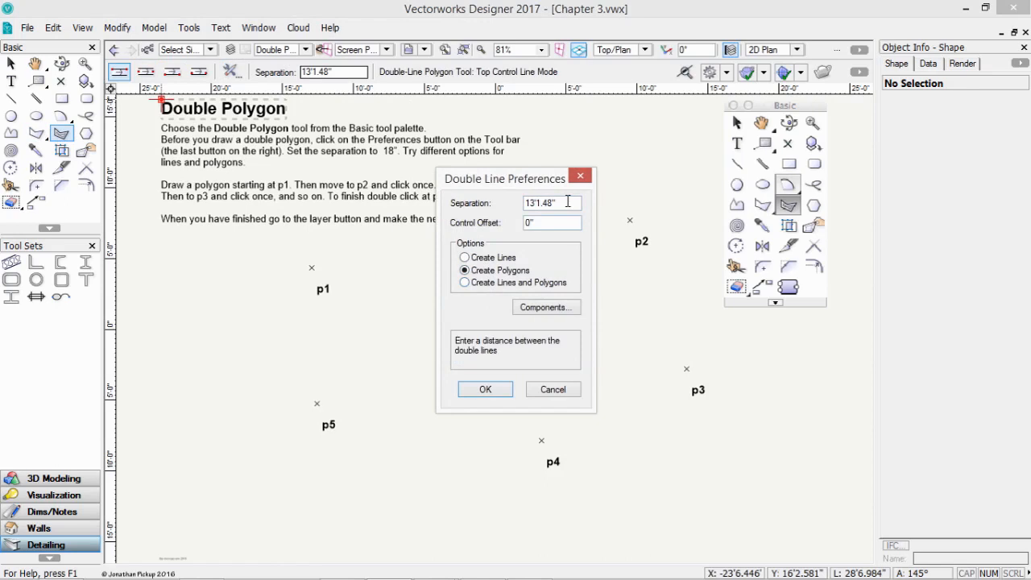
pyautogui.moveTo(558, 202); pyautogui.dragTo(503, 196)
pyautogui.write('250mm')
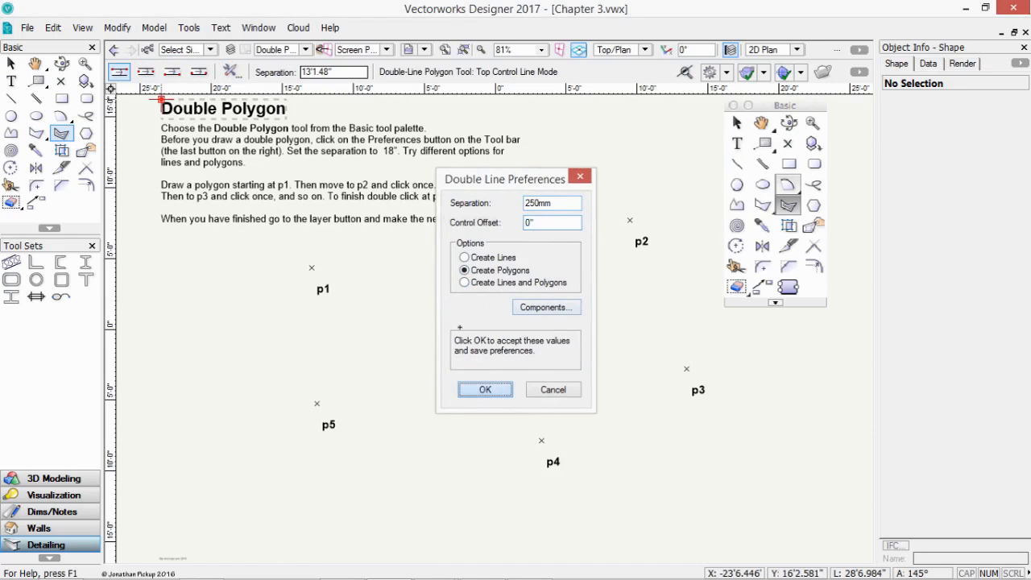
pyautogui.click(485, 389)
pyautogui.click(313, 267)
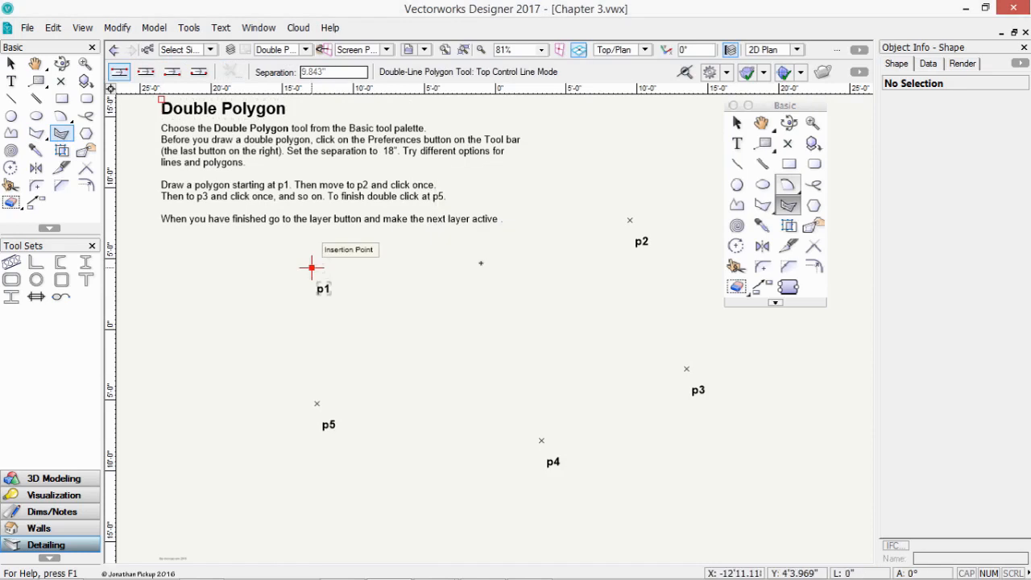
# - Continue the double polygon from p1 through p2, p3 and p4, finishing at p5
pyautogui.click(630, 220)
pyautogui.click(686, 368)
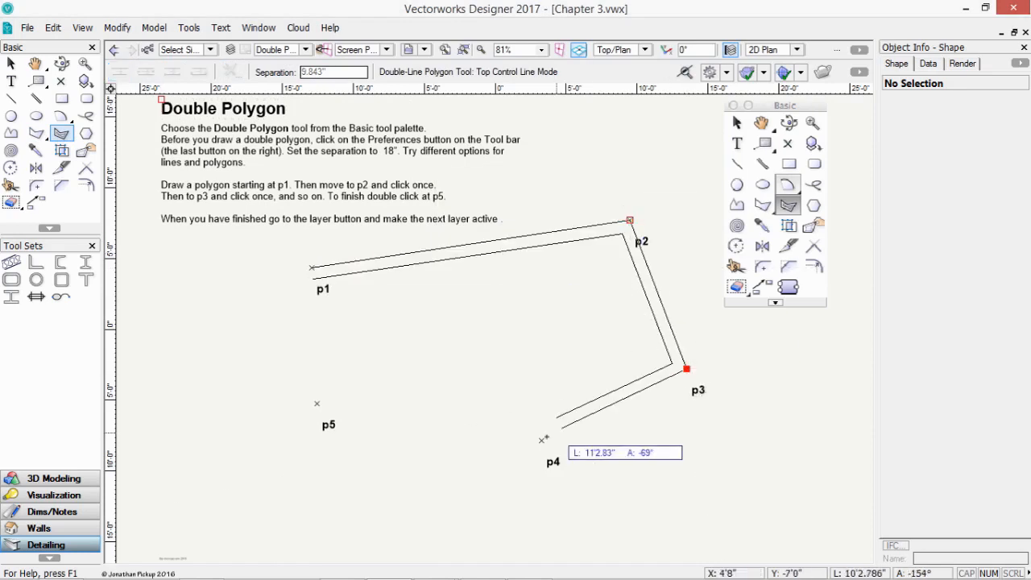
pyautogui.click(541, 440)
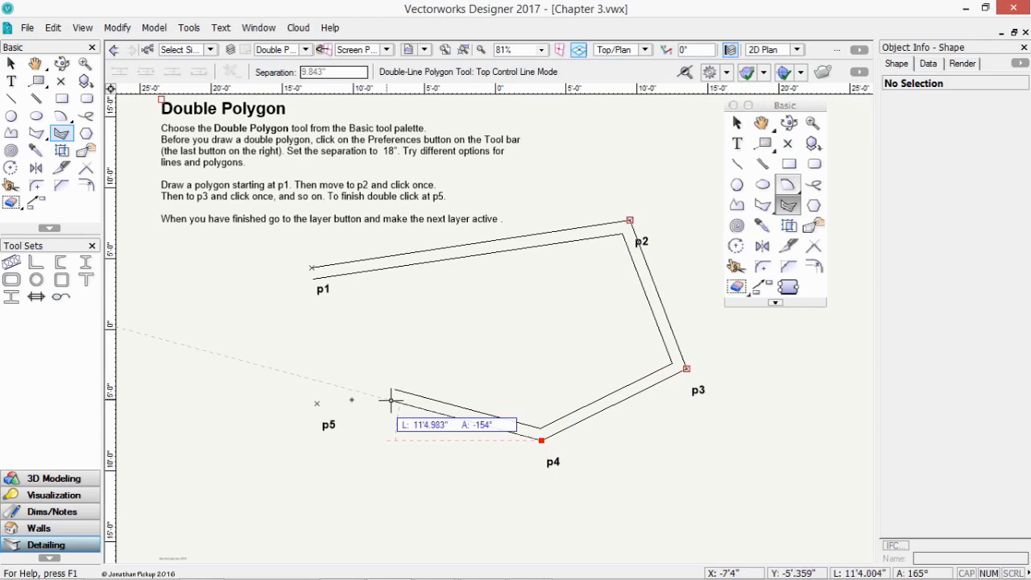
pyautogui.doubleClick(317, 403)
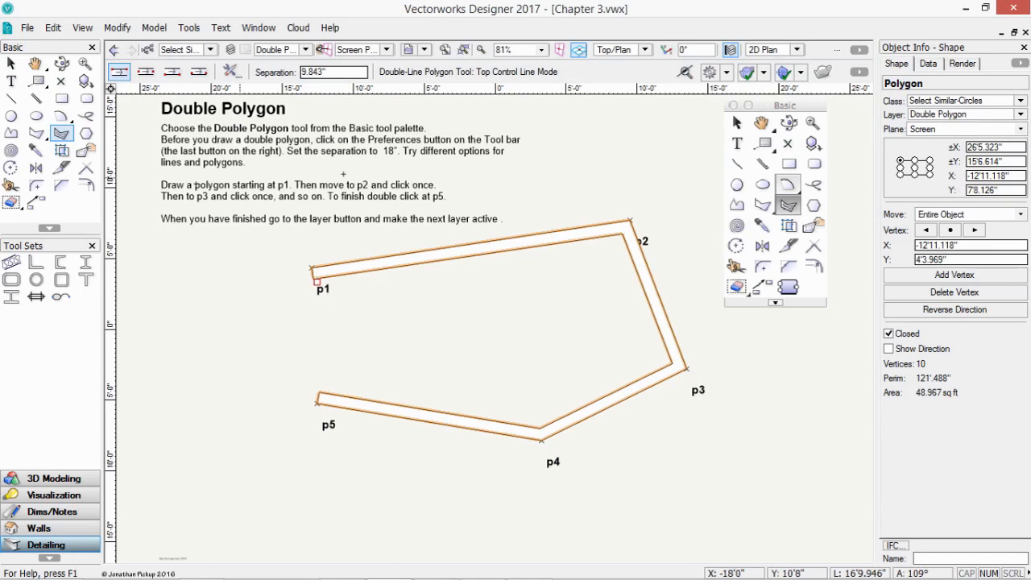
pyautogui.click(146, 72)
# - Delete the finished double polygon, then test a centred double polygon through p1–p3 and undo it
pyautogui.press('Delete')
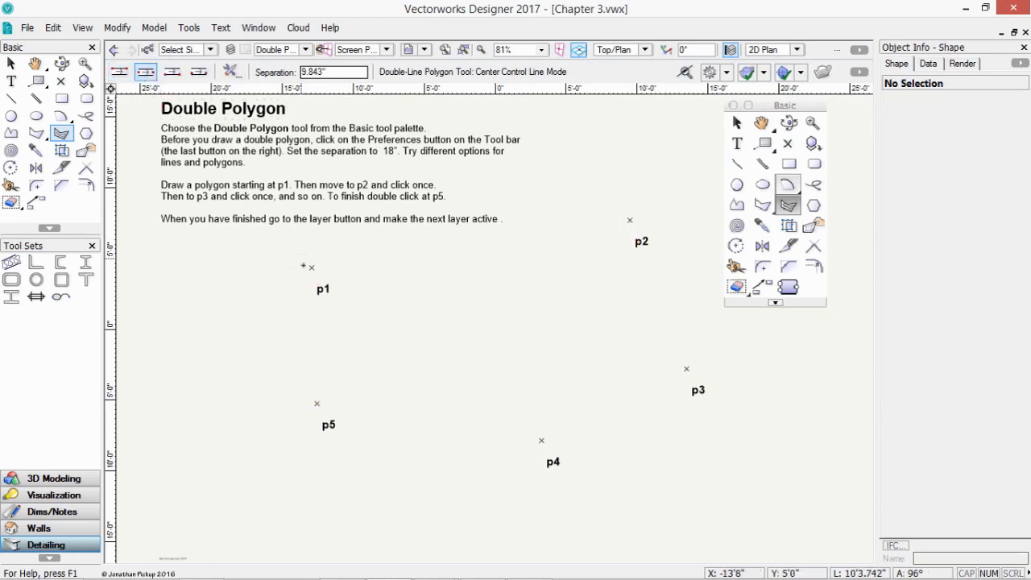
pyautogui.click(312, 267)
pyautogui.click(630, 219)
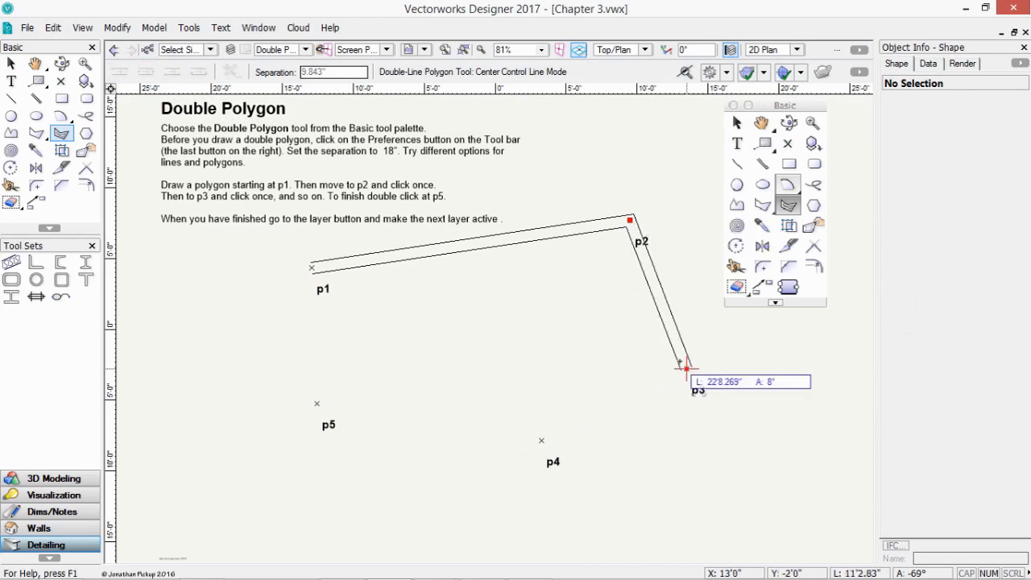
pyautogui.doubleClick(686, 367)
pyautogui.hotkey('ctrl', 'z')
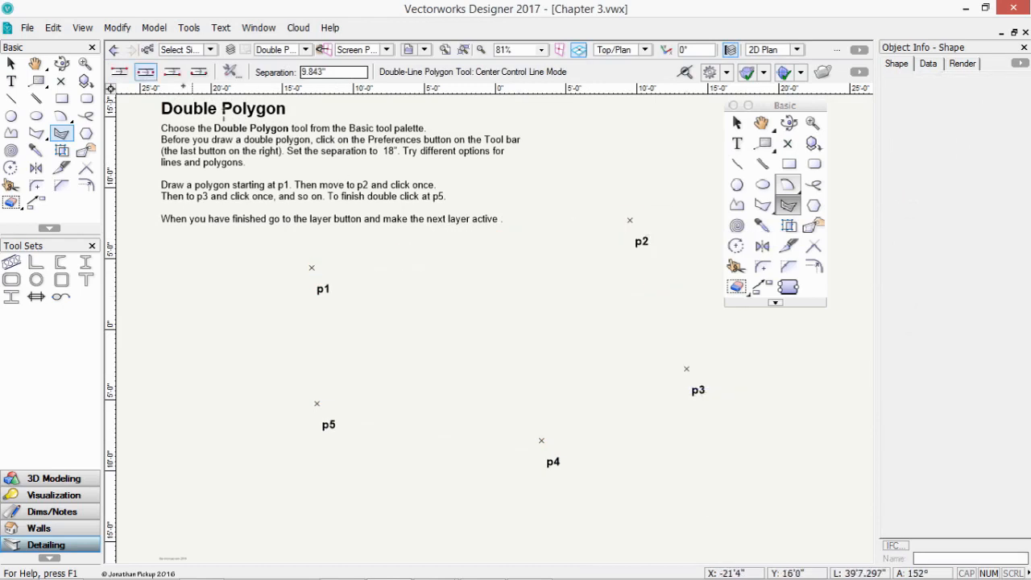
# - Test a double polygon through p1–p3 with the control line at the bottom, then undo it
pyautogui.click(172, 71)
pyautogui.click(312, 268)
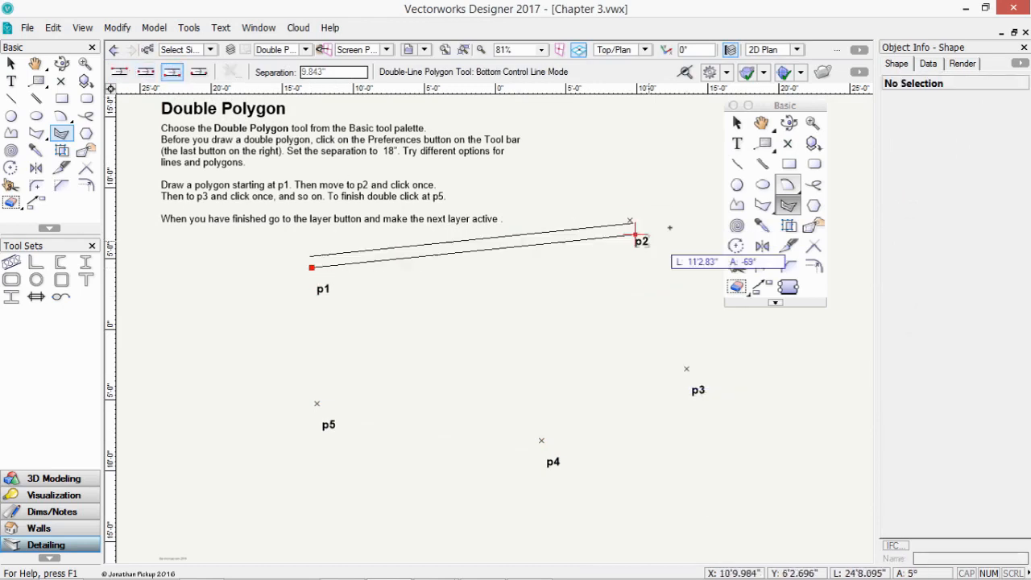
pyautogui.click(630, 218)
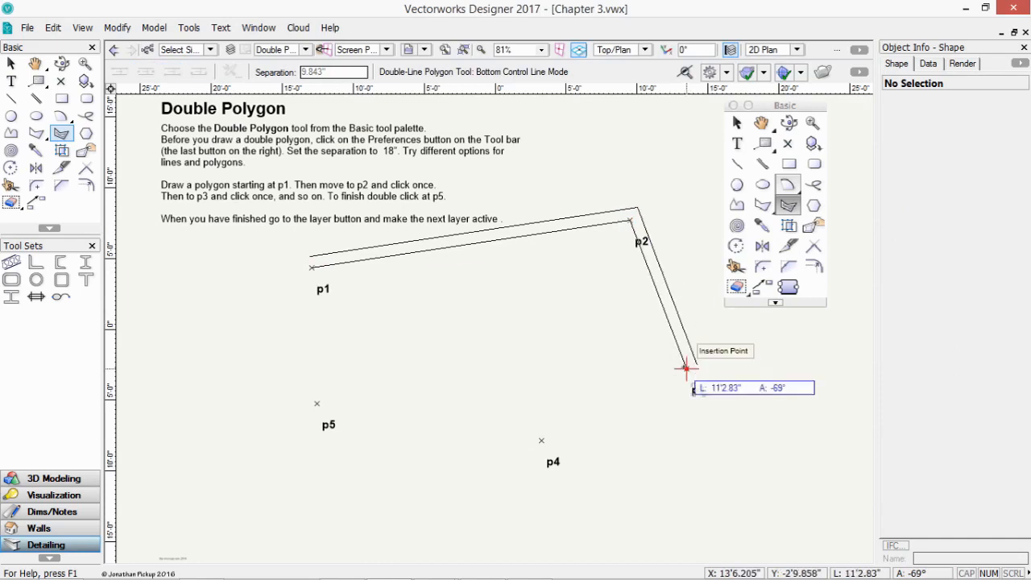
pyautogui.doubleClick(685, 367)
pyautogui.hotkey('ctrl', 'z')
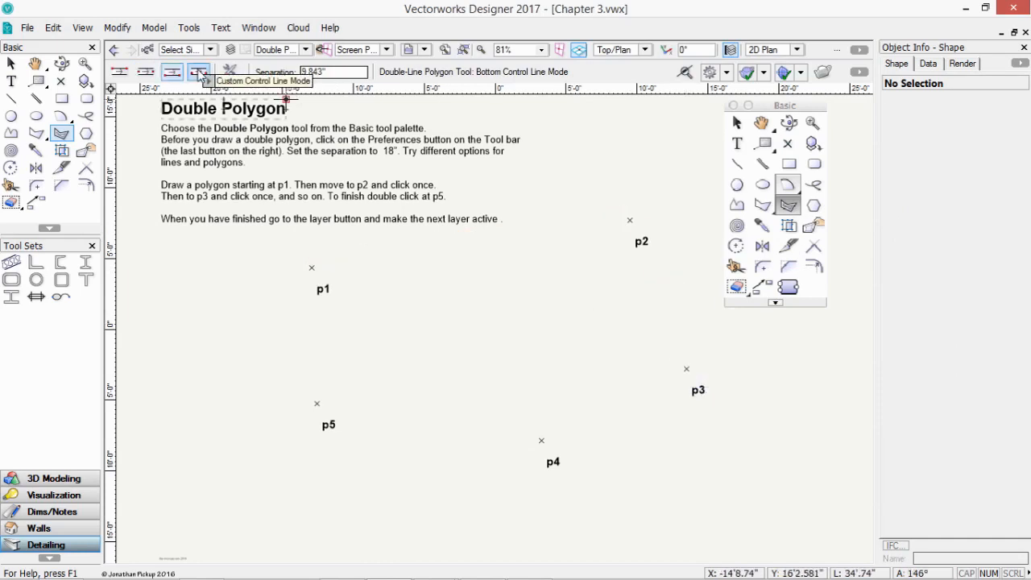
# - Start a top-control-line double polygon at p1, cycle control line positions with U, then cancel it
pyautogui.click(119, 72)
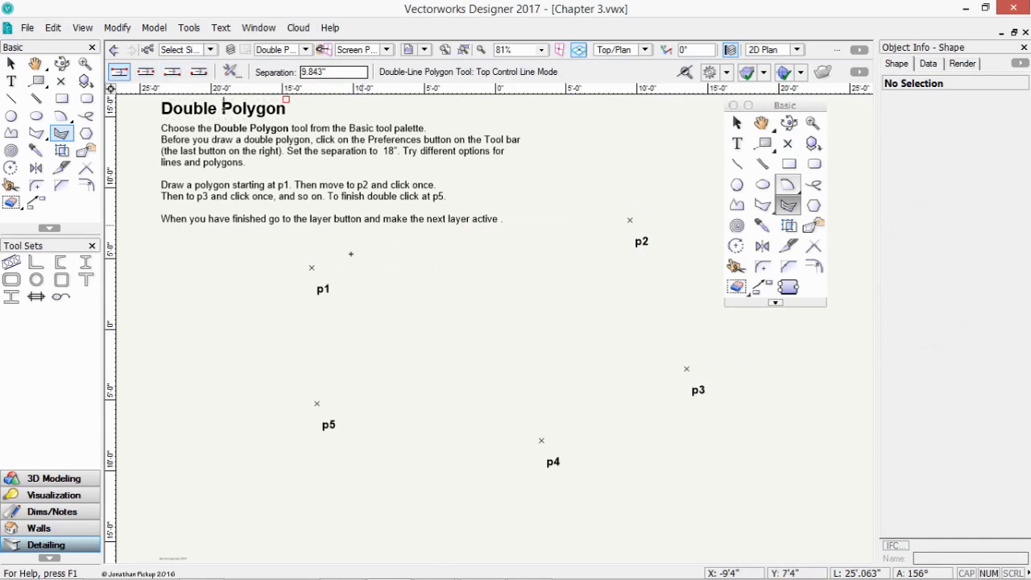
pyautogui.click(312, 268)
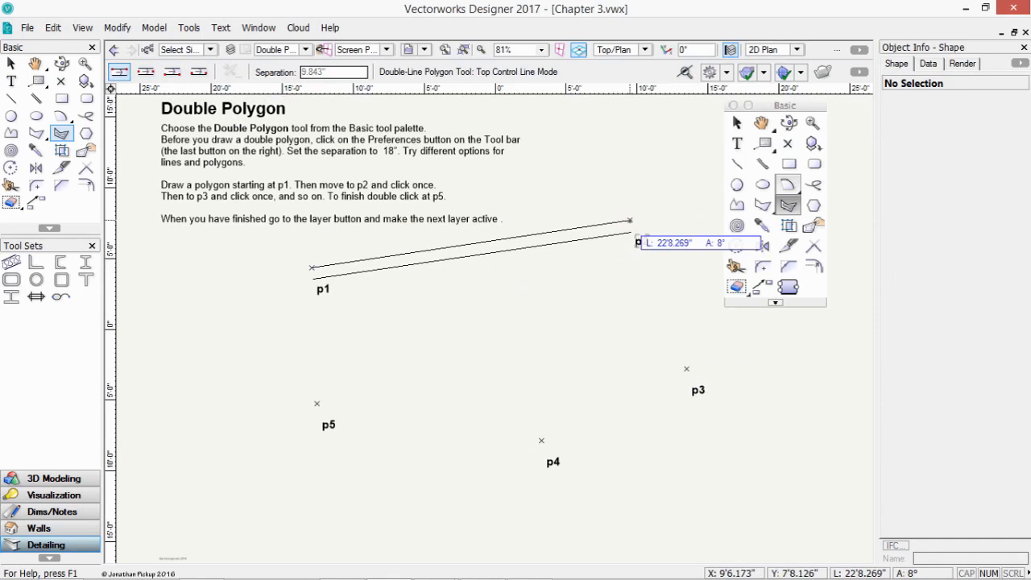
pyautogui.press('u')
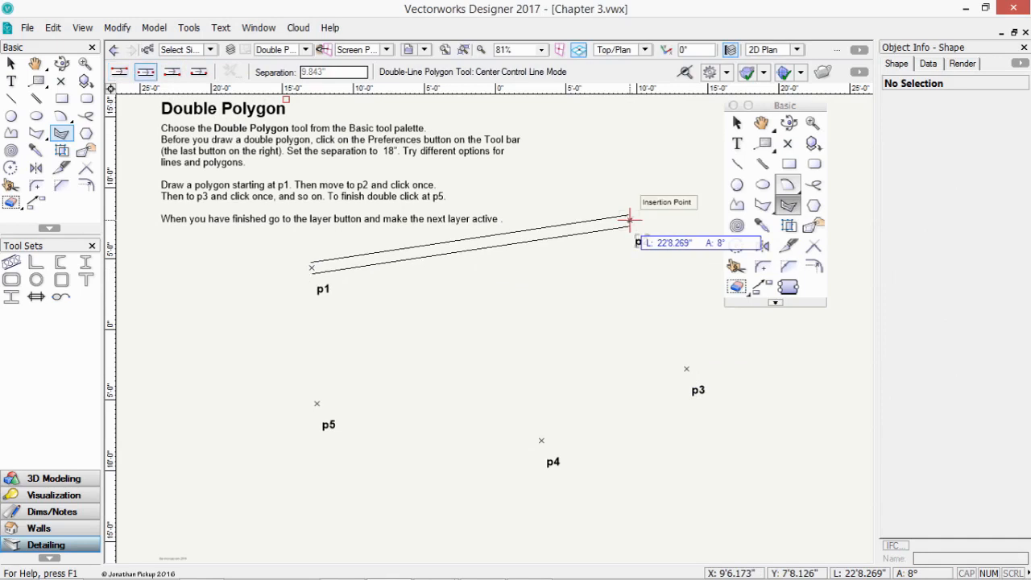
pyautogui.press('u')
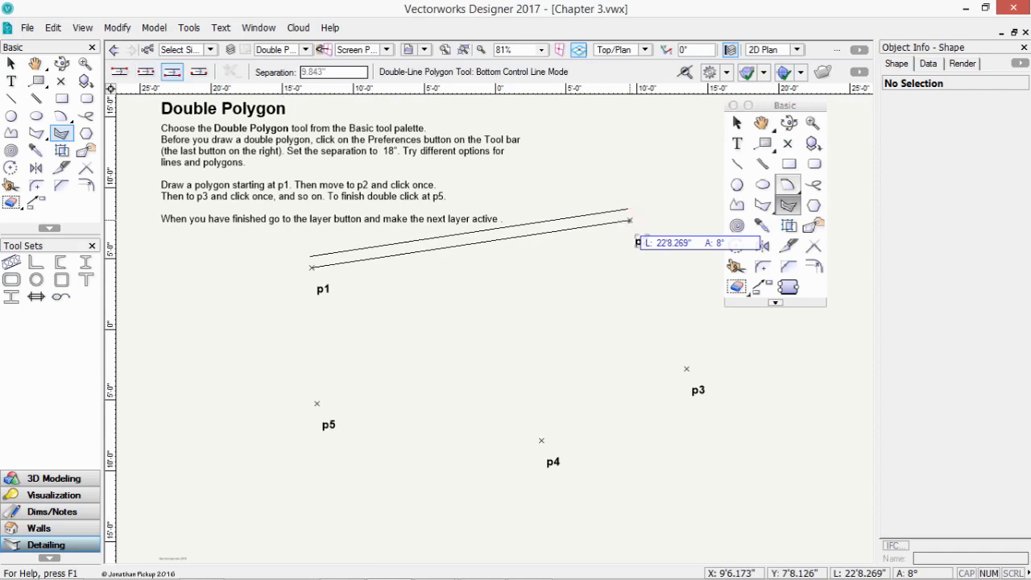
pyautogui.press('u')
pyautogui.press('u')
pyautogui.press('u')
pyautogui.press('u')
pyautogui.press('u')
pyautogui.press('u')
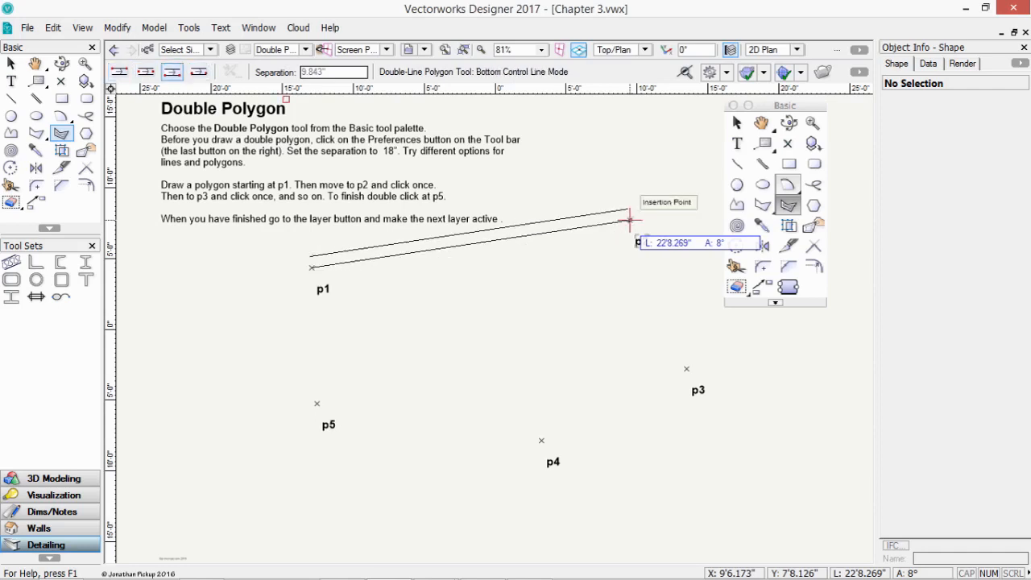
pyautogui.click(630, 219)
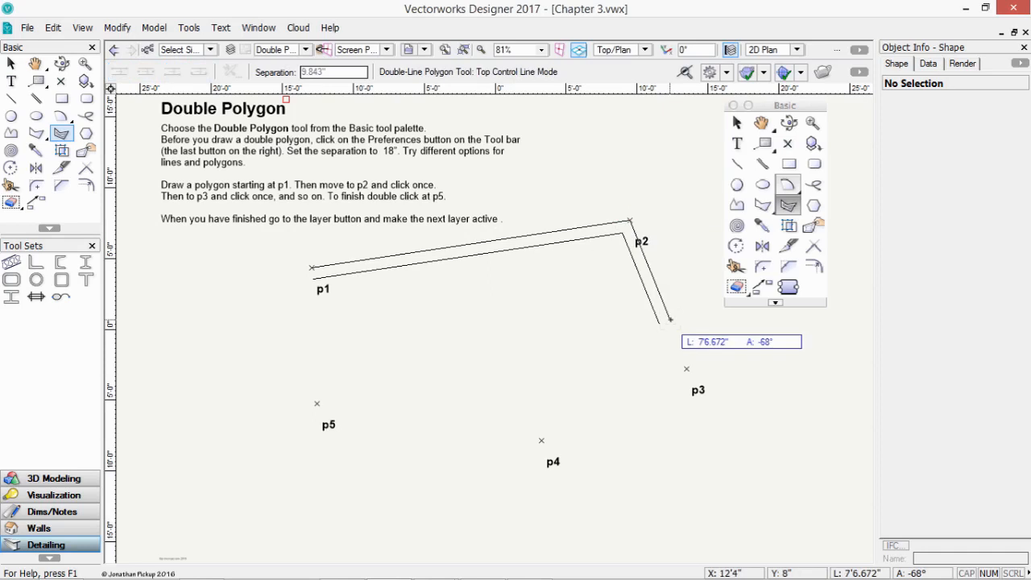
pyautogui.press('Escape')
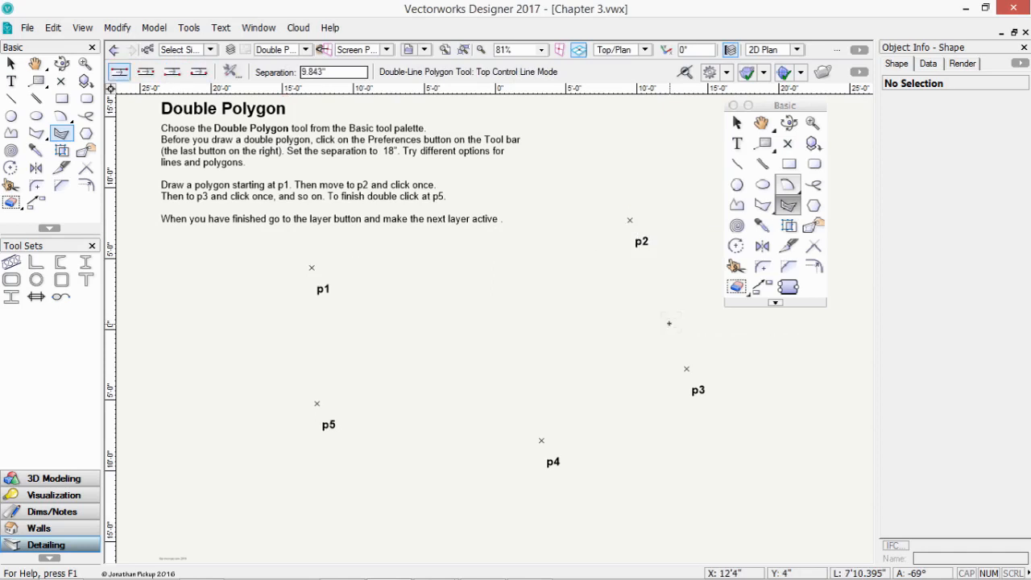
pyautogui.click(306, 50)
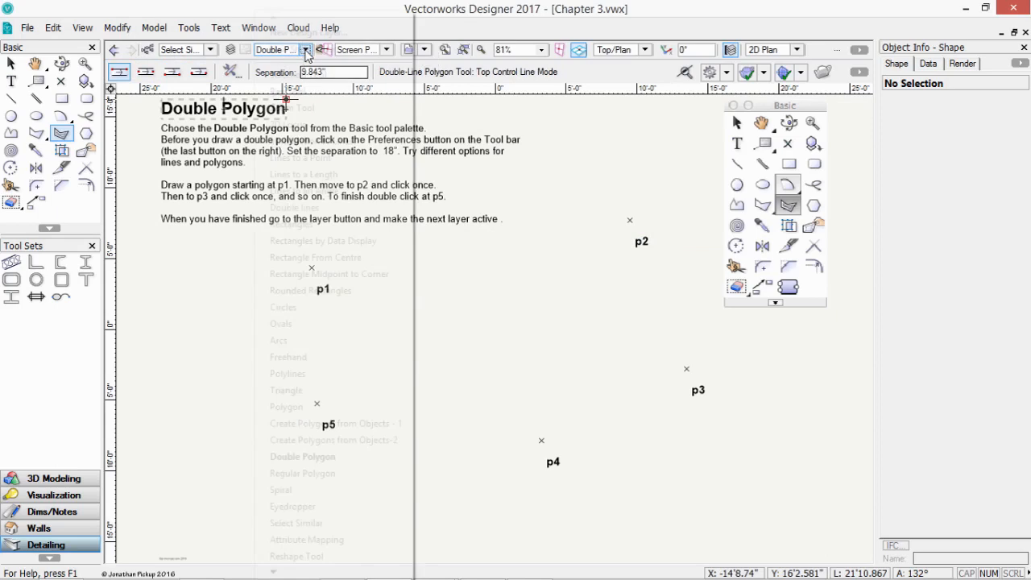
# - On the Regular Polygon layer, draw an 8-sided inscribed polygon from p1 to p2, then undo it
pyautogui.click(350, 475)
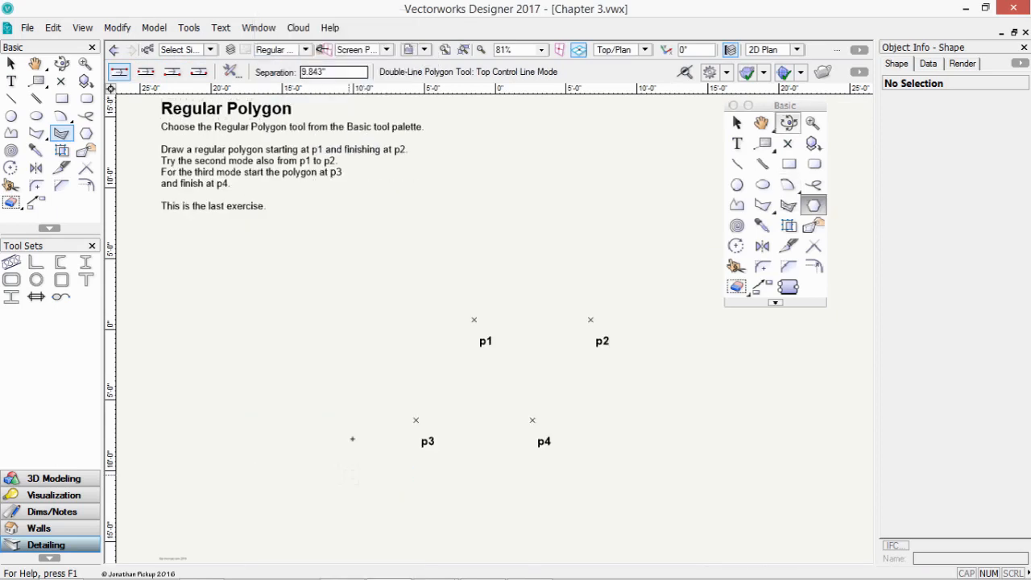
pyautogui.click(86, 134)
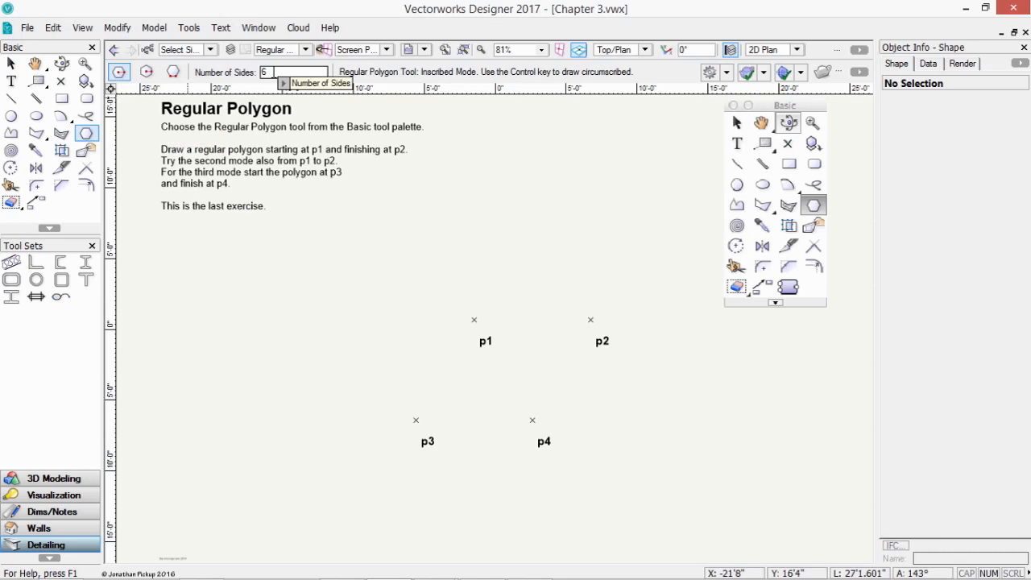
pyautogui.doubleClick(274, 71)
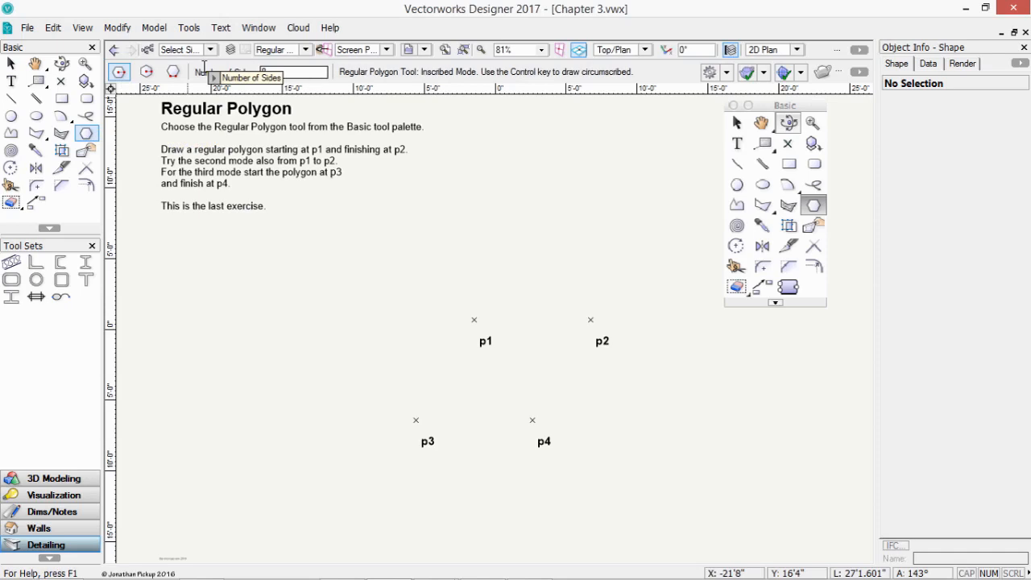
pyautogui.click(474, 320)
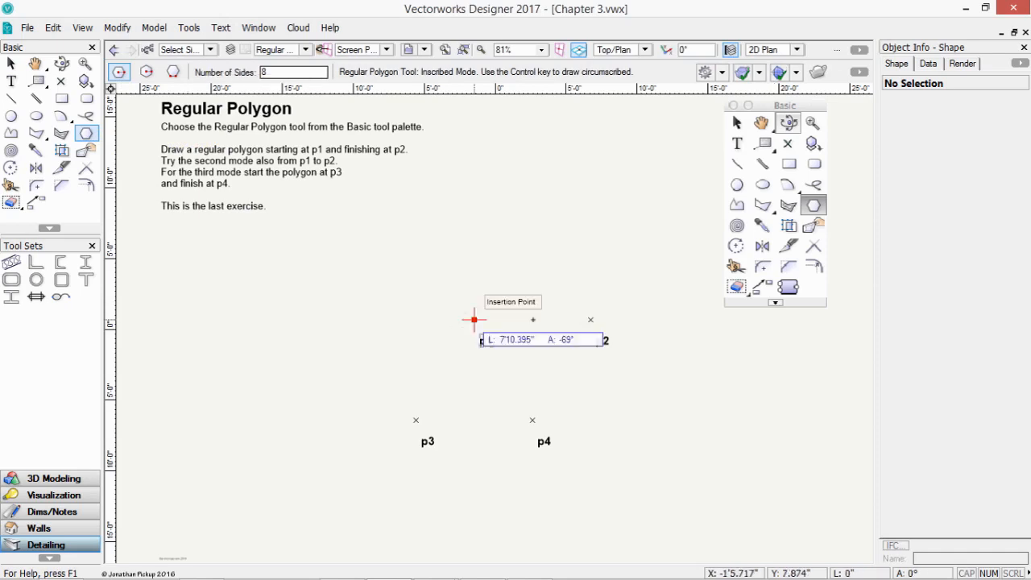
pyautogui.click(591, 320)
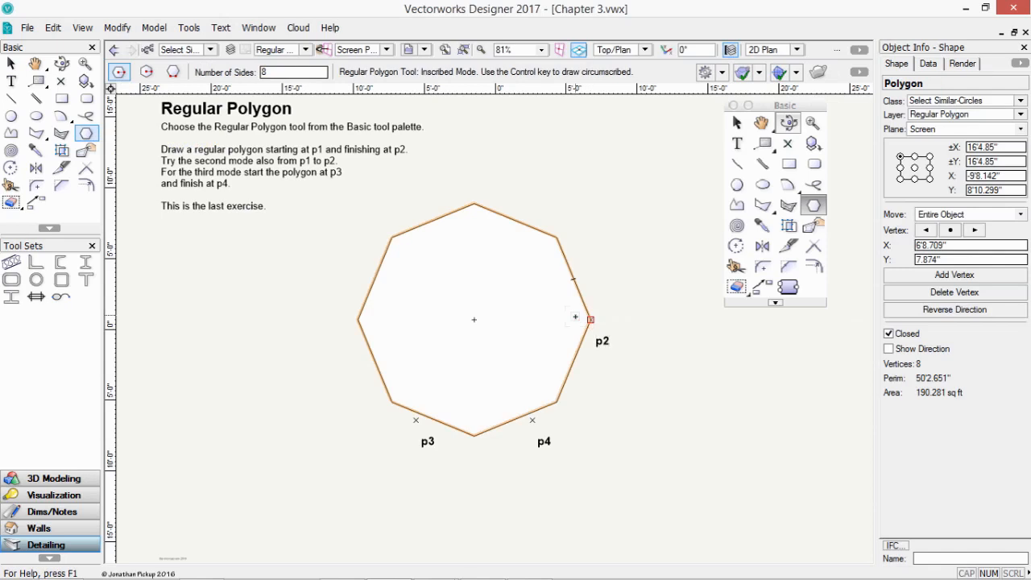
pyautogui.hotkey('ctrl', 'z')
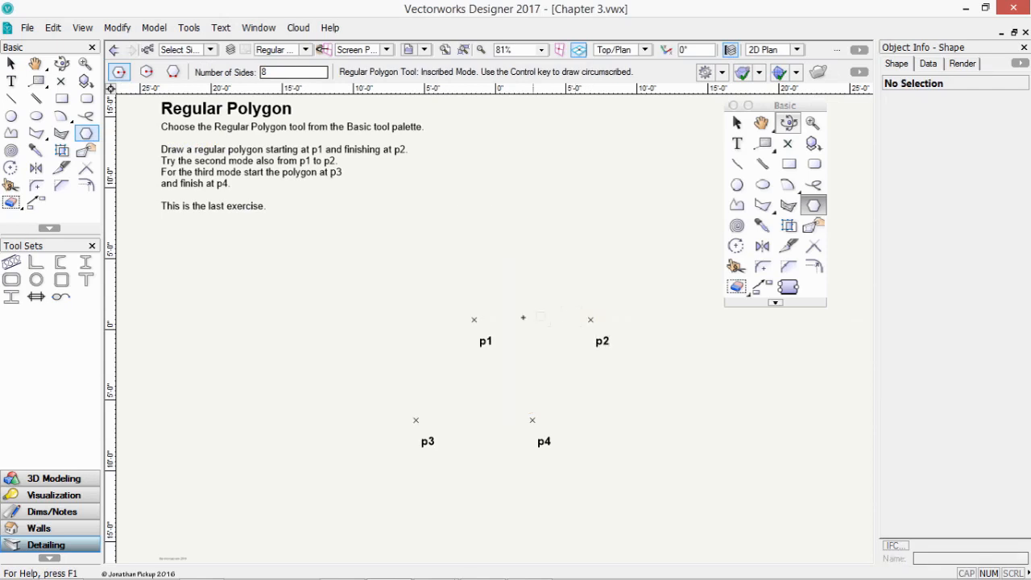
# - Draw a circumscribed octagon from p1 to p2
pyautogui.click(146, 72)
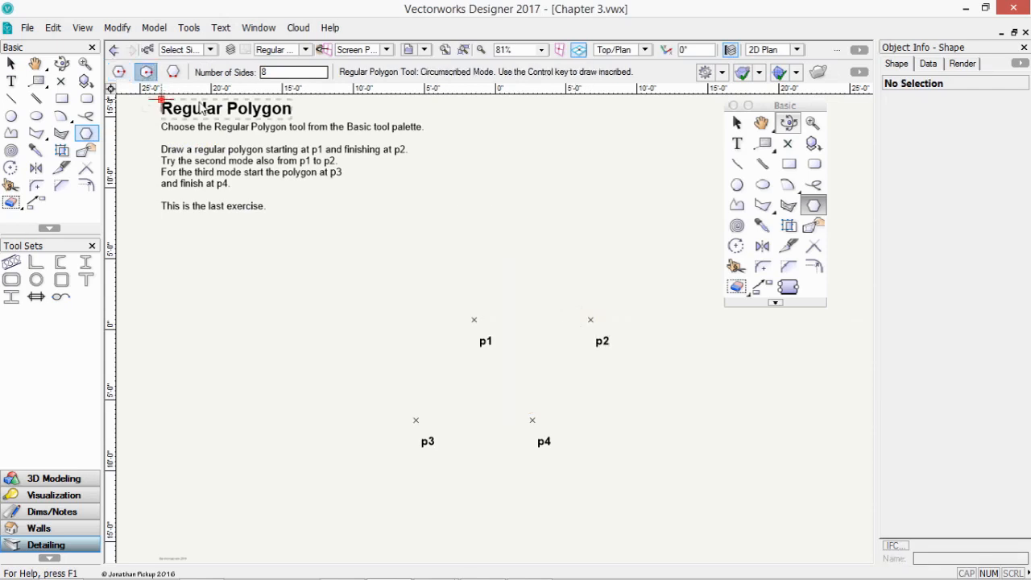
pyautogui.click(473, 320)
pyautogui.click(590, 320)
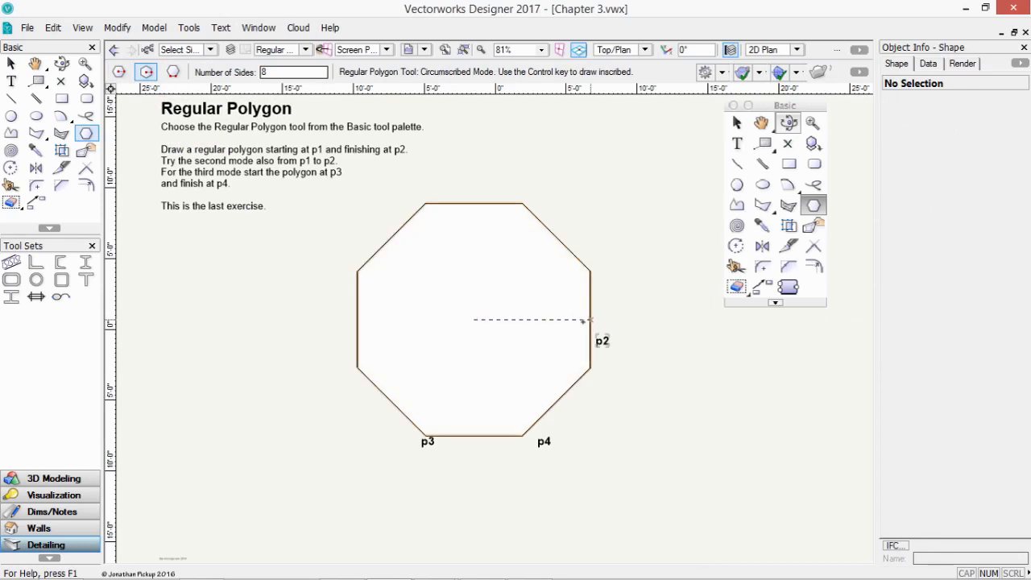
# - Add an edge-mode octagon whose edge runs from p3 to p4
pyautogui.click(173, 73)
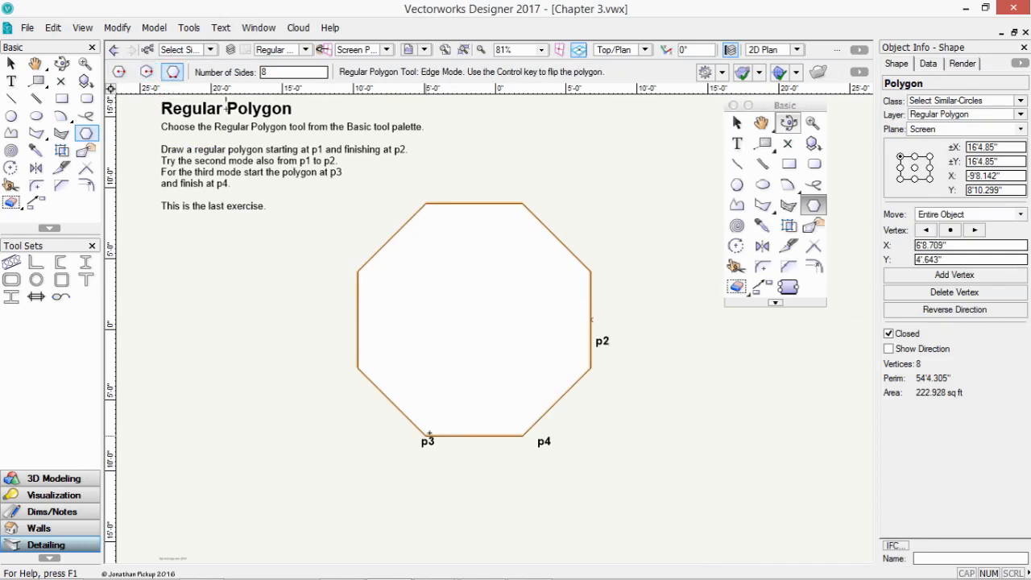
pyautogui.click(425, 436)
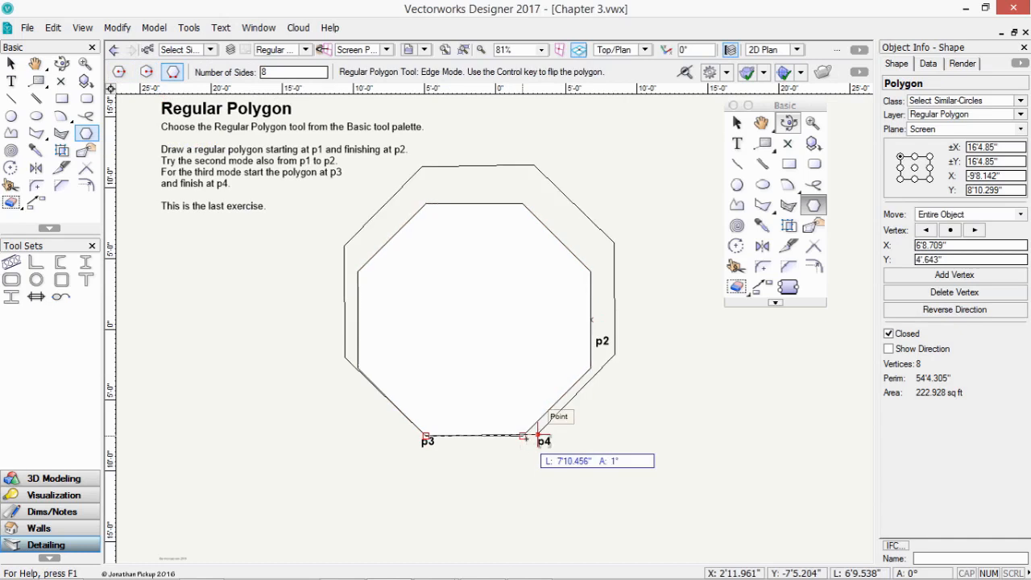
pyautogui.click(522, 435)
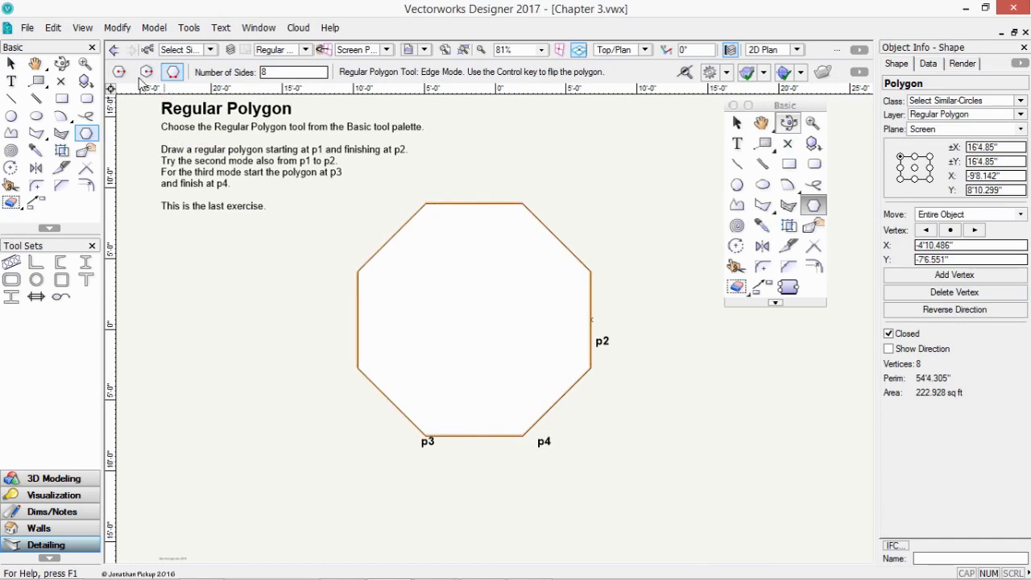
pyautogui.click(306, 50)
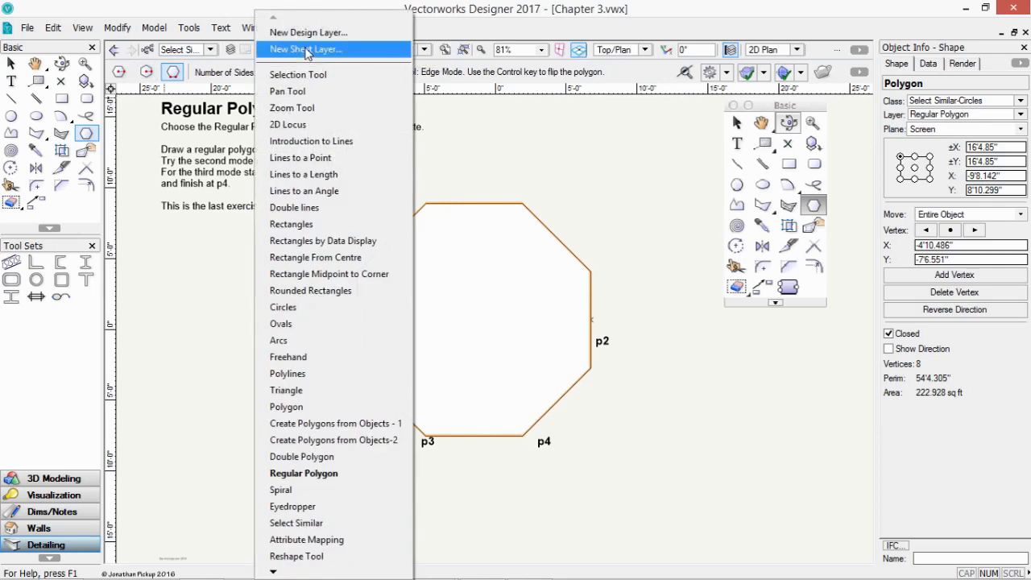
# - On the Spiral layer, set the spiral to 3' per turn, 4 turns, 1'6" start radius, 2' thickness, centred at p1
pyautogui.click(299, 492)
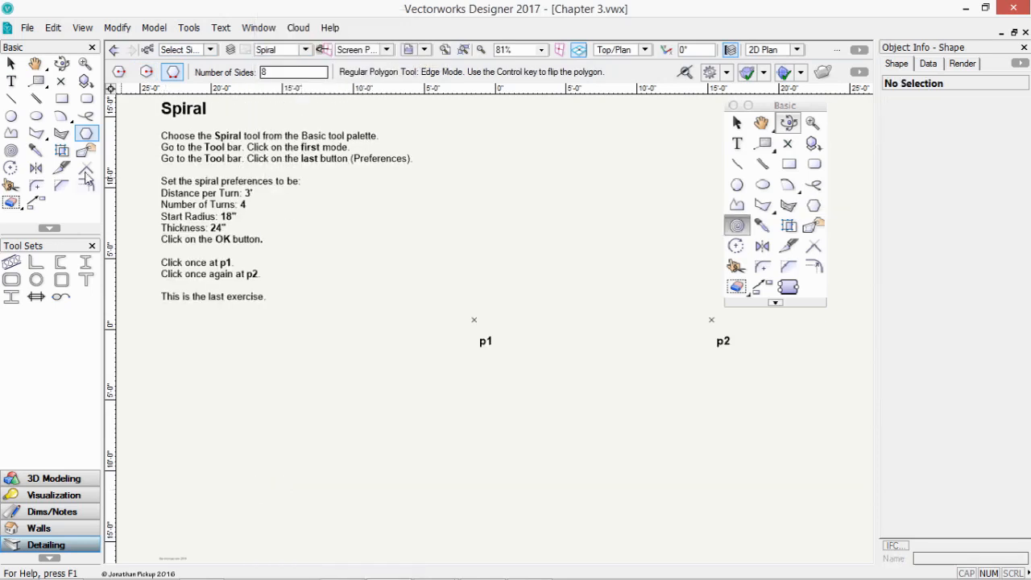
pyautogui.click(11, 150)
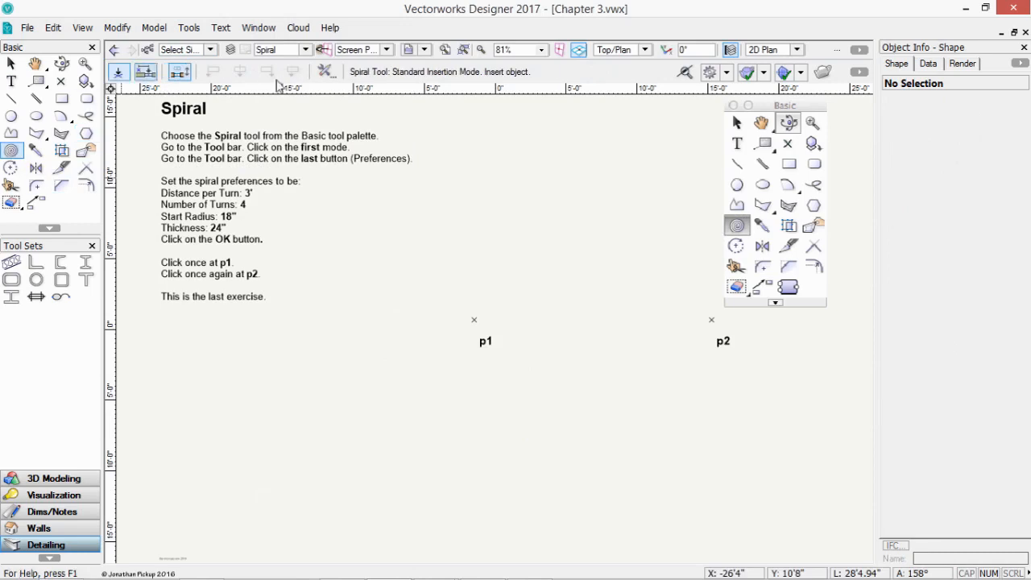
pyautogui.click(326, 71)
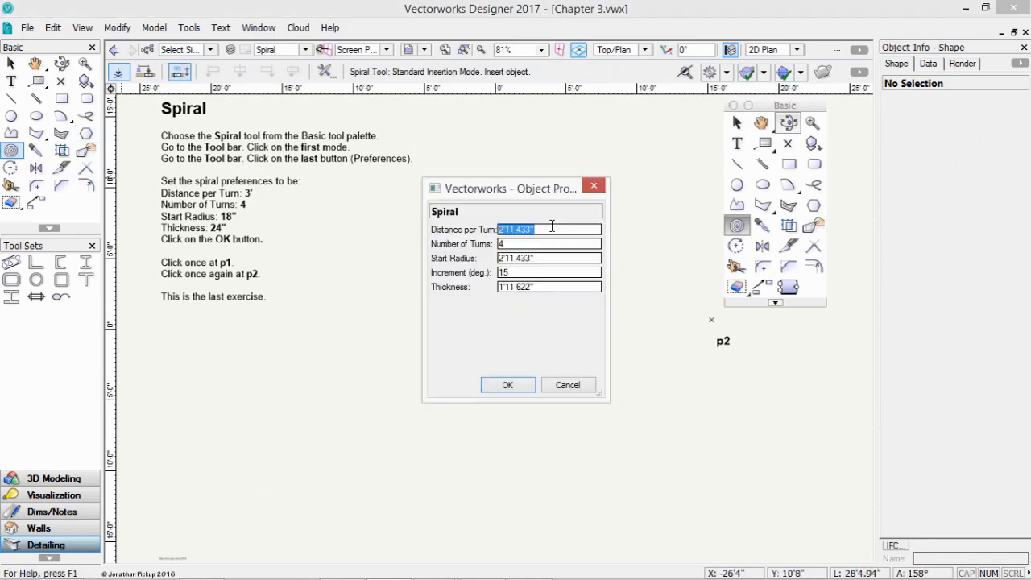
pyautogui.write('36')
pyautogui.press('Tab')
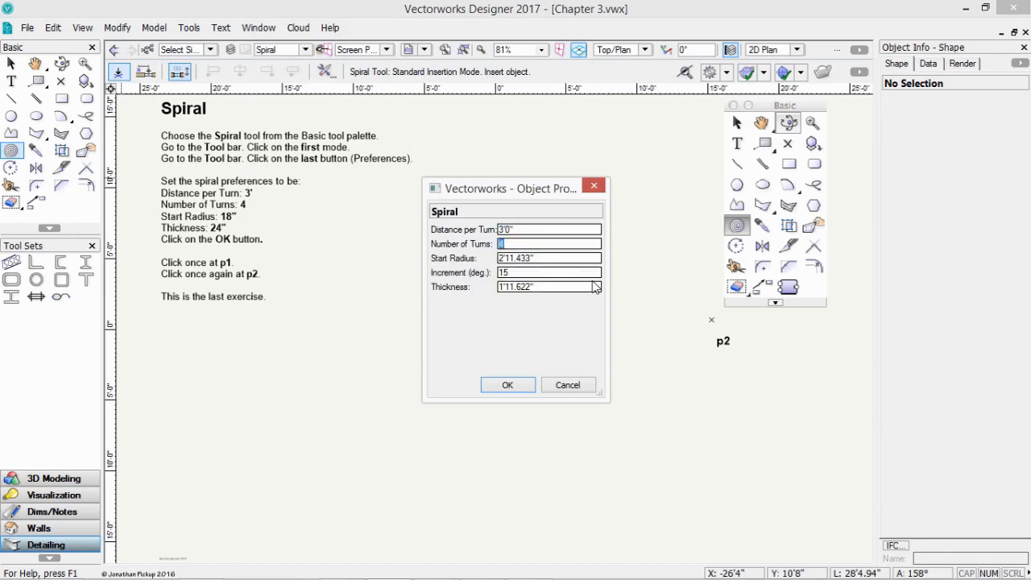
pyautogui.press('Tab')
pyautogui.write('1')
pyautogui.press('Tab')
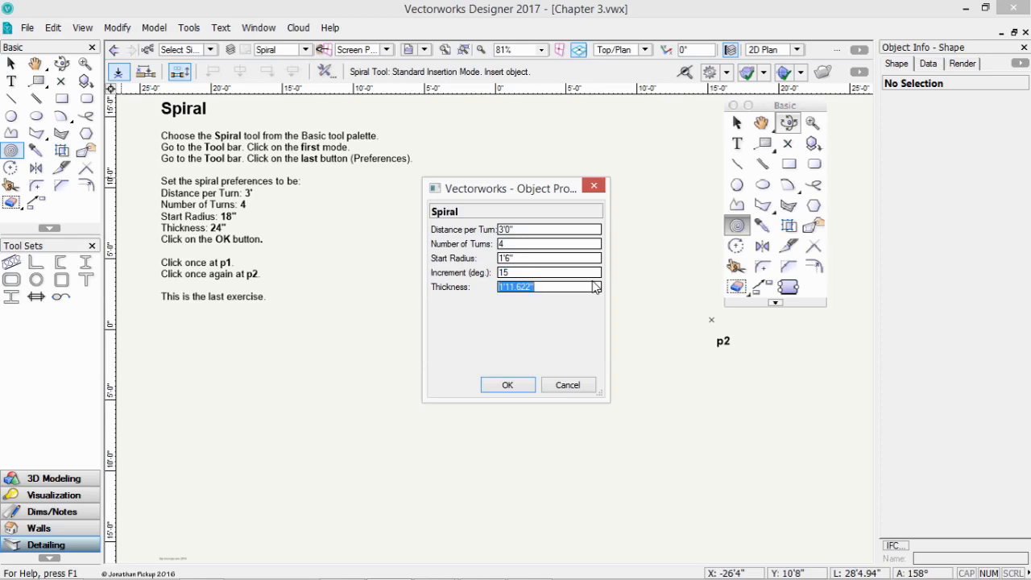
pyautogui.write('24')
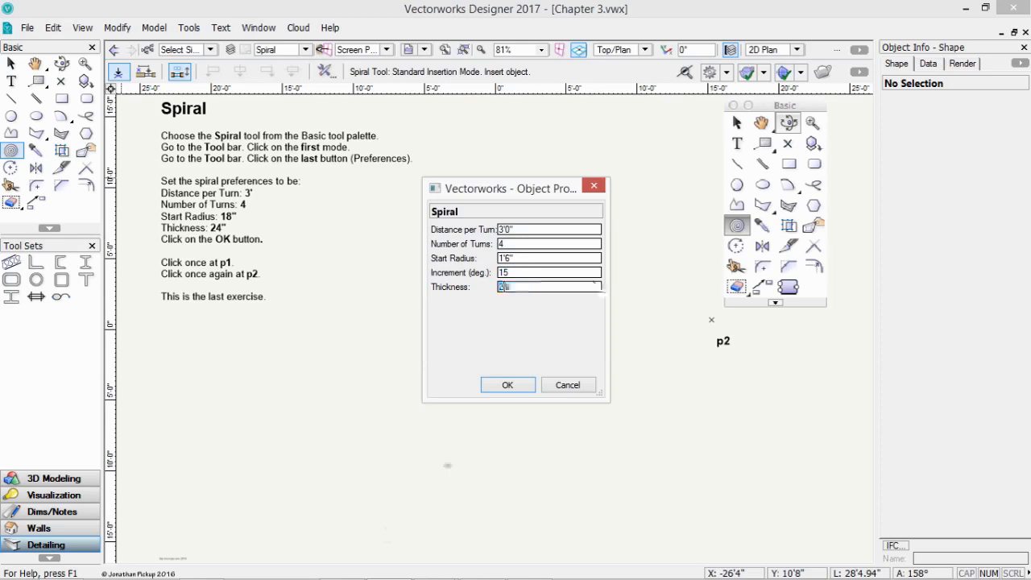
pyautogui.click(511, 388)
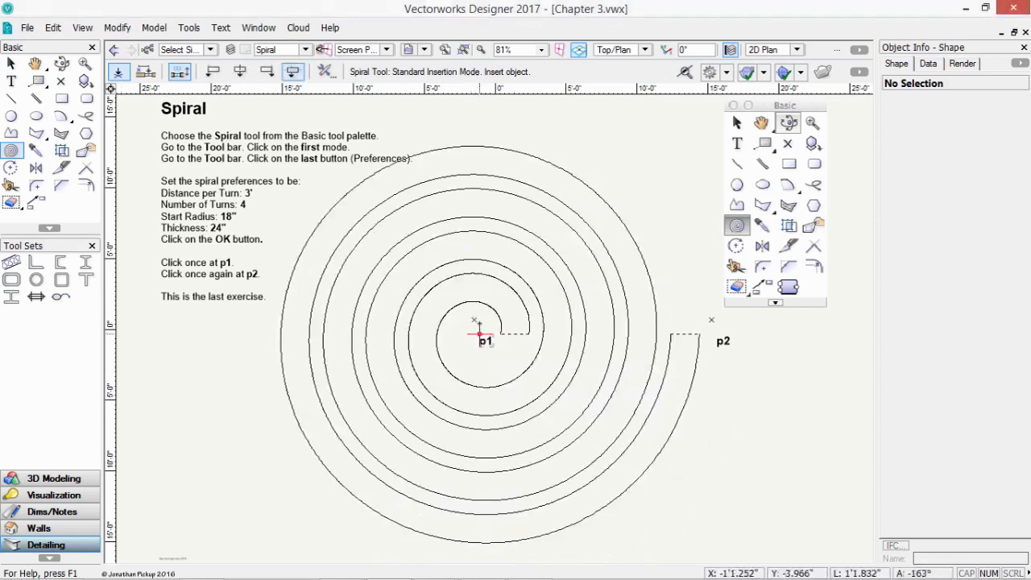
# - Finish the spiral at p2, then reduce its thickness to 1'0" in Object Info
pyautogui.click(474, 321)
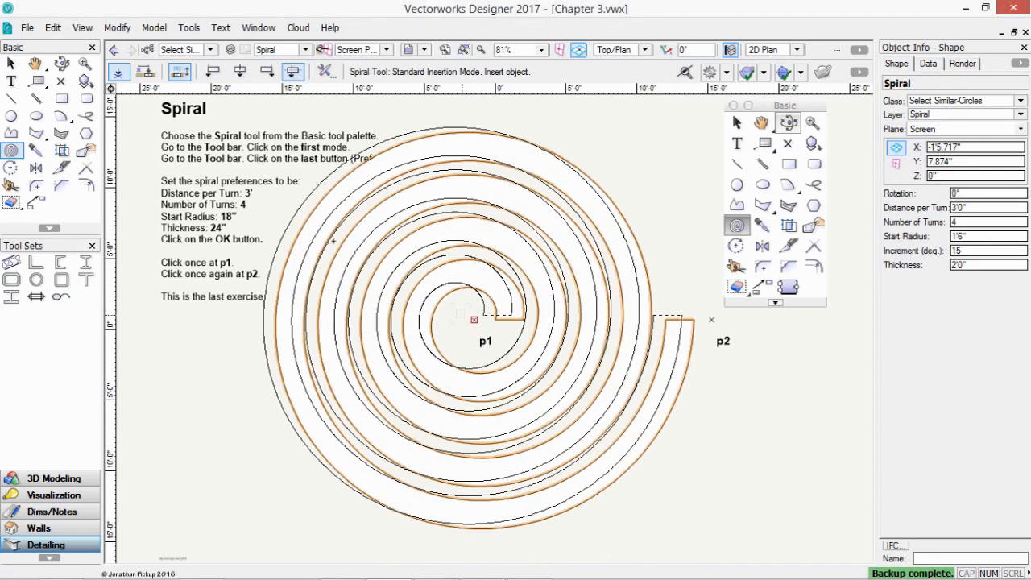
pyautogui.press('x')
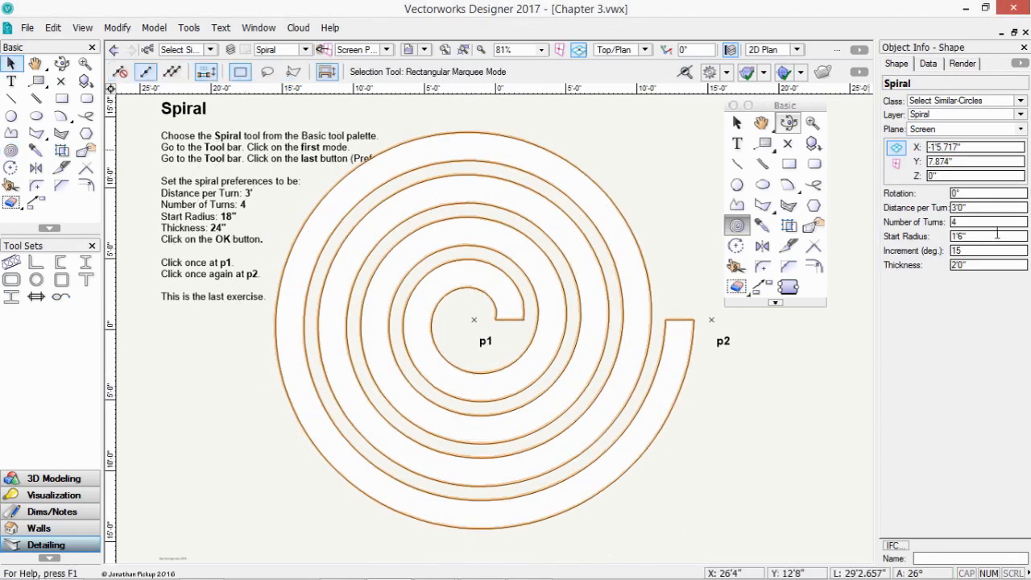
pyautogui.click(973, 261)
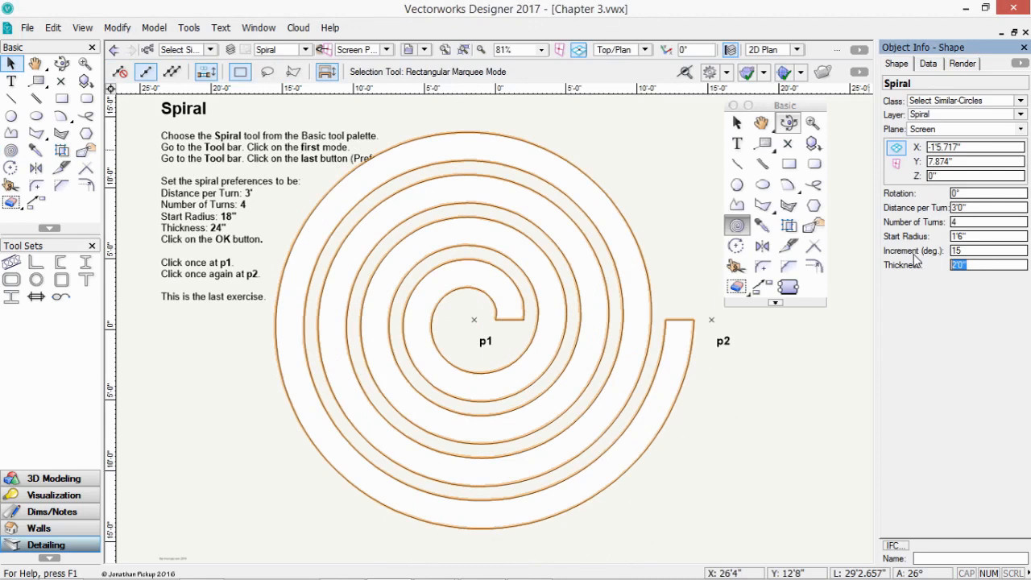
pyautogui.write('1')
pyautogui.press('Return')
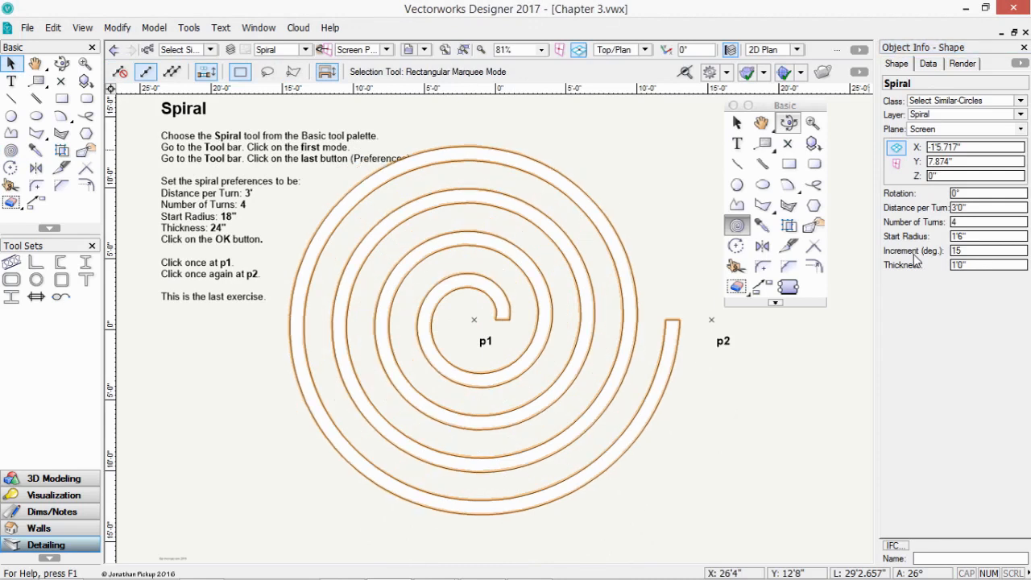